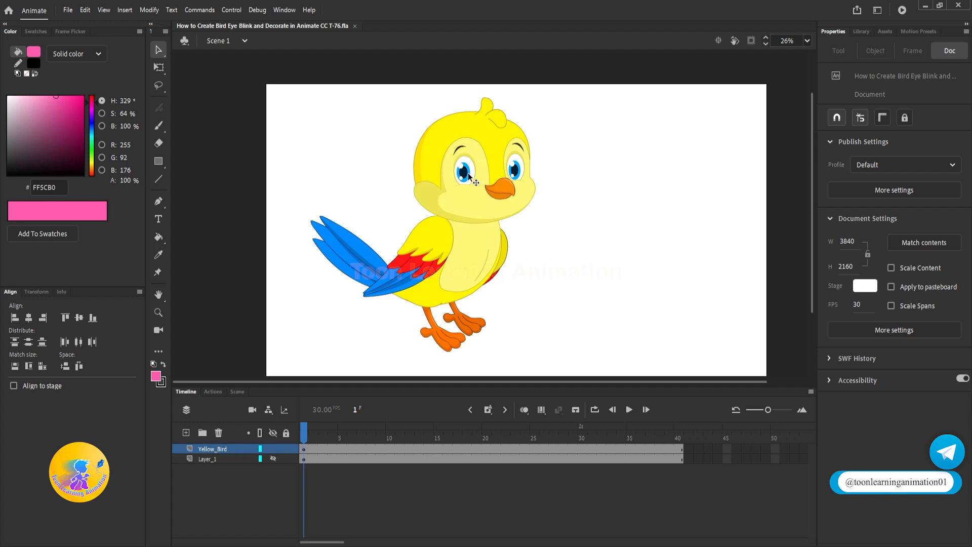
Open the bird's YB Eyes symbol inside YB Head for editing and enlarge the timeline area around its layers.
{"action": "scroll", "coordinate": [468, 173], "scroll_direction": "up", "scroll_amount": 3}
{"action": "double_click", "coordinate": [468, 174]}
{"action": "double_click", "coordinate": [468, 173]}
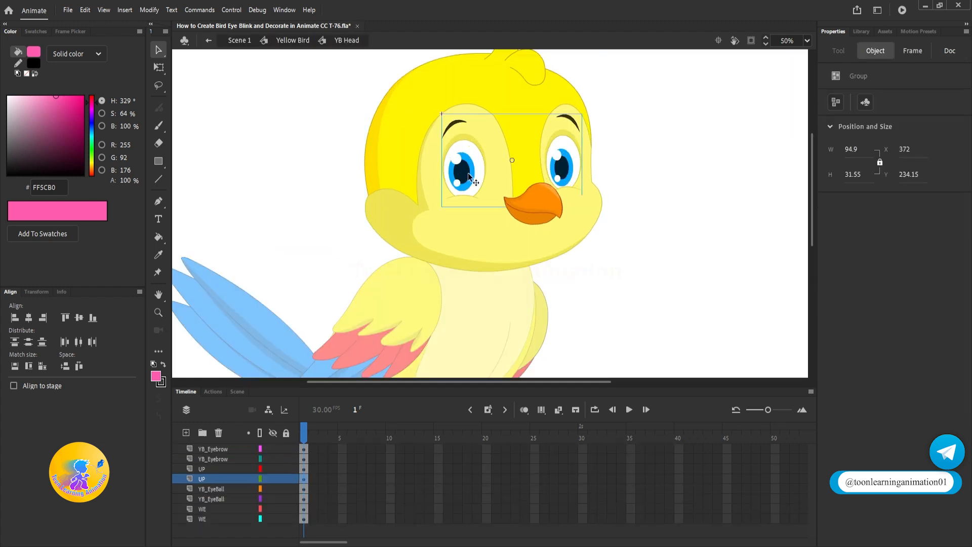
{"action": "double_click", "coordinate": [468, 173]}
{"action": "left_click_drag", "start_coordinate": [527, 386], "coordinate": [526, 351]}
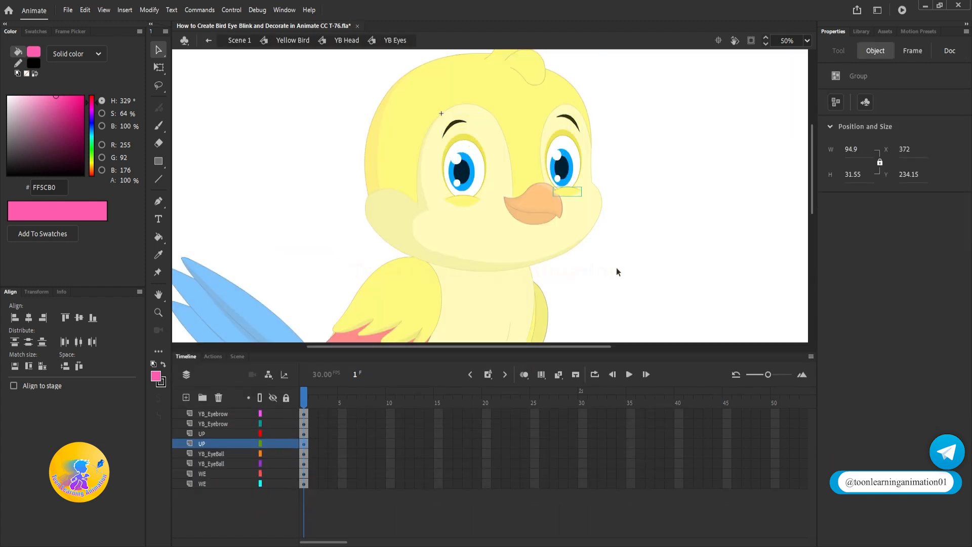
{"action": "left_click_drag", "start_coordinate": [640, 250], "coordinate": [640, 255]}
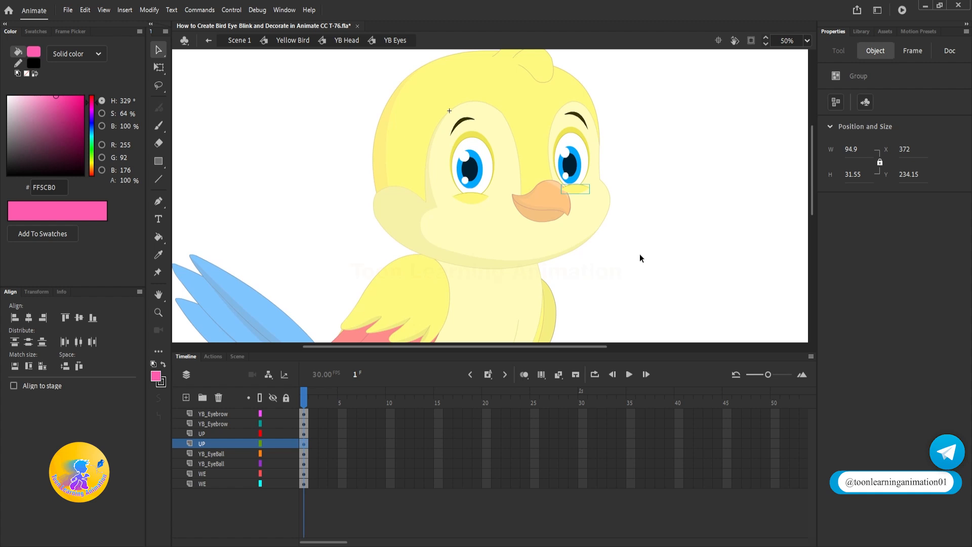
{"action": "left_click_drag", "start_coordinate": [636, 245], "coordinate": [631, 267]}
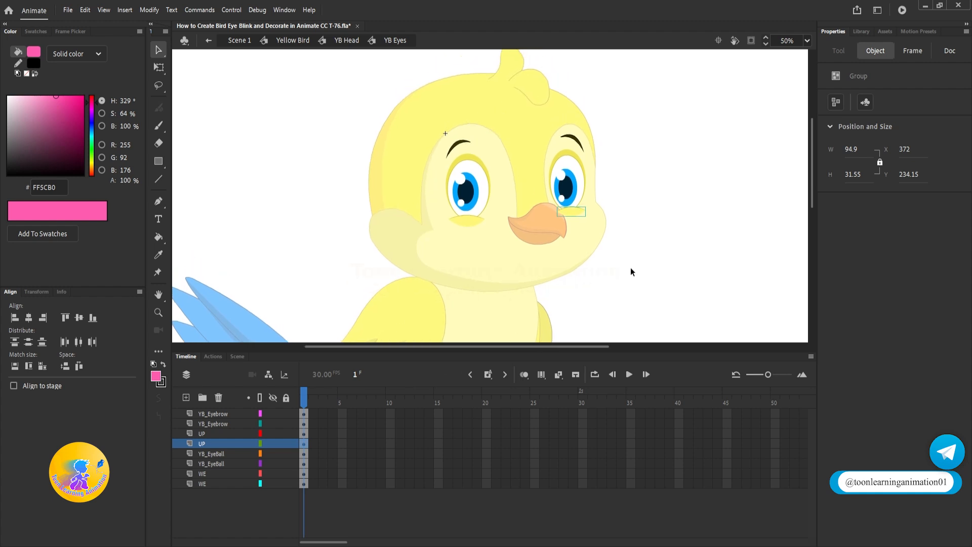
Lock both UP layers that hold the lower eyelids.
{"action": "scroll", "coordinate": [469, 229], "scroll_direction": "up", "scroll_amount": 2}
{"action": "left_click", "coordinate": [466, 215], "text": "shift"}
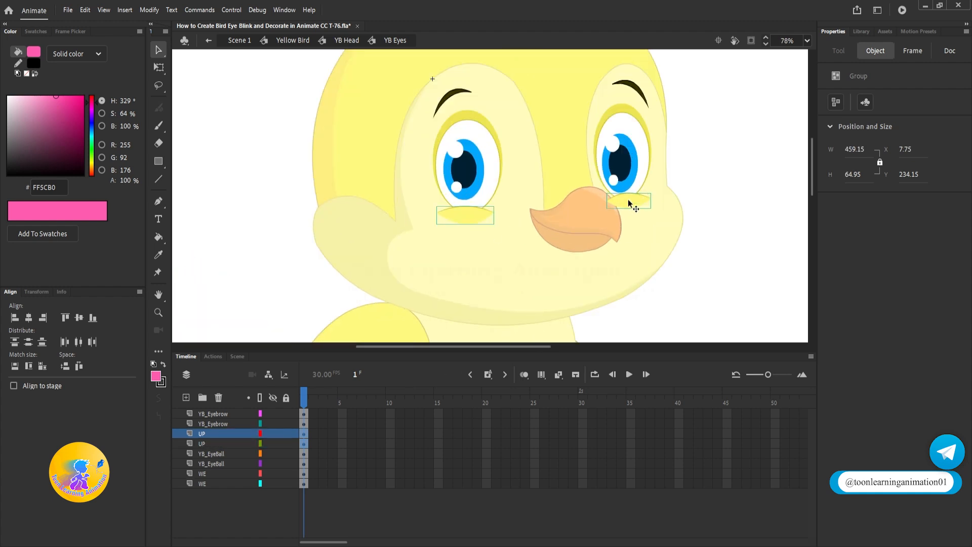
{"action": "left_click", "coordinate": [286, 443]}
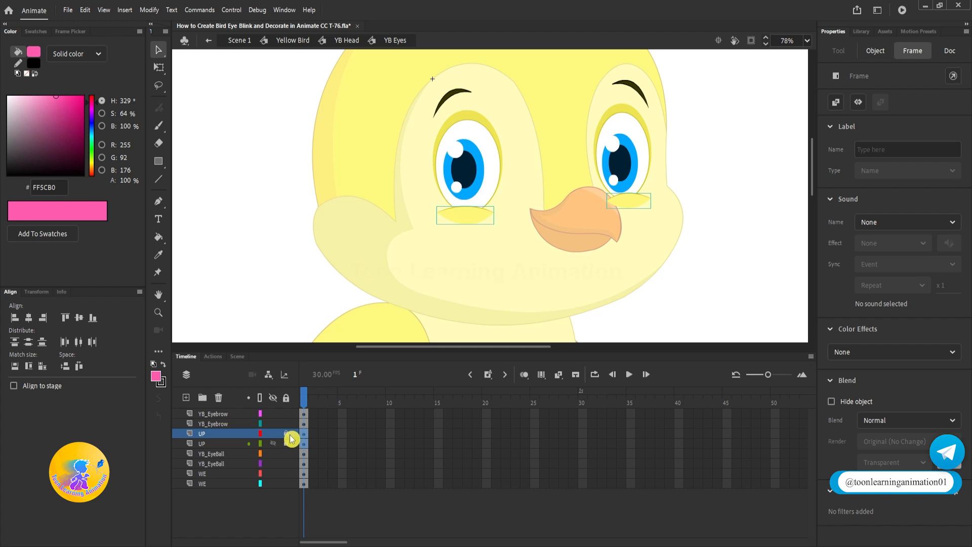
{"action": "left_click", "coordinate": [286, 434]}
{"action": "scroll", "coordinate": [676, 238], "scroll_direction": "up", "scroll_amount": 2}
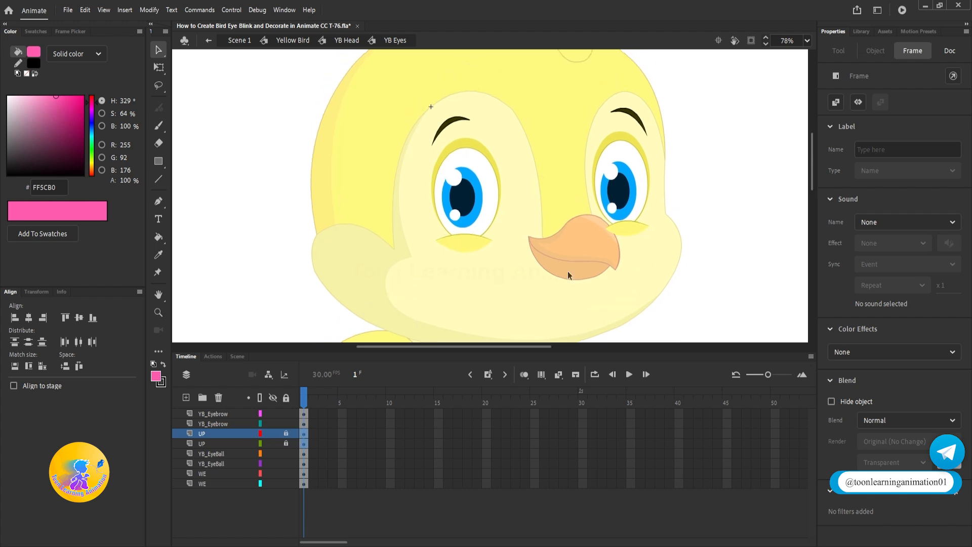
Add a new layer named Blink directly above the two YB_EyeBall layers.
{"action": "left_click", "coordinate": [461, 201]}
{"action": "left_click", "coordinate": [599, 178]}
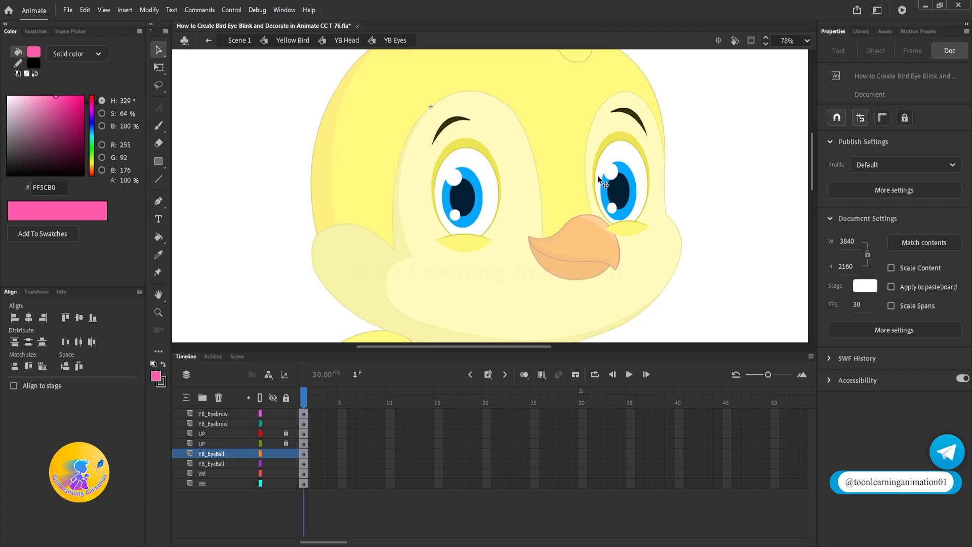
{"action": "scroll", "coordinate": [537, 176], "scroll_direction": "up", "scroll_amount": 2}
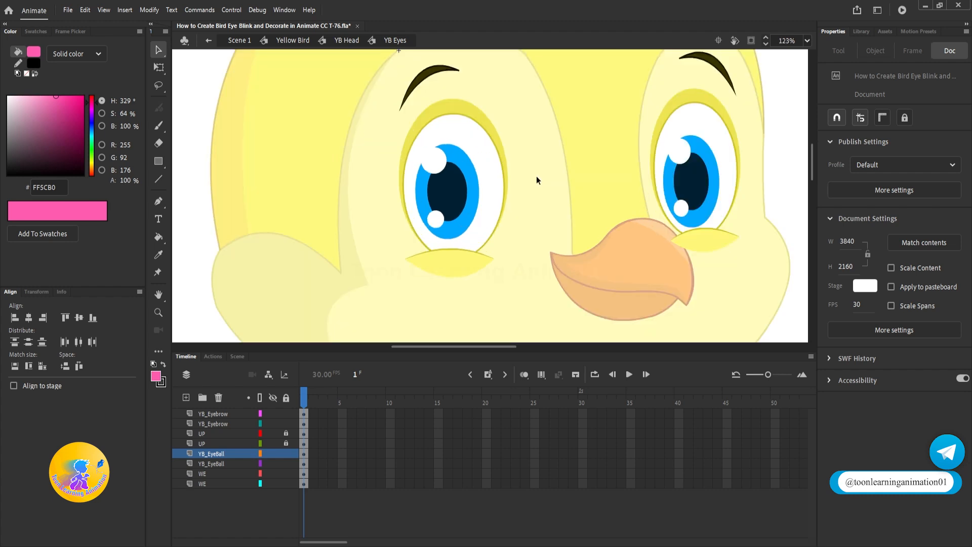
{"action": "left_click", "coordinate": [469, 199]}
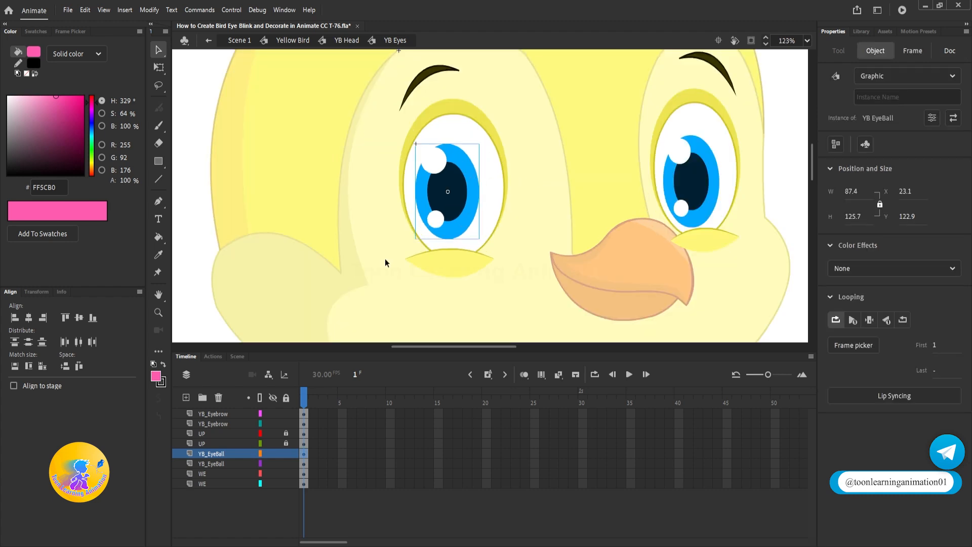
{"action": "left_click", "coordinate": [187, 397]}
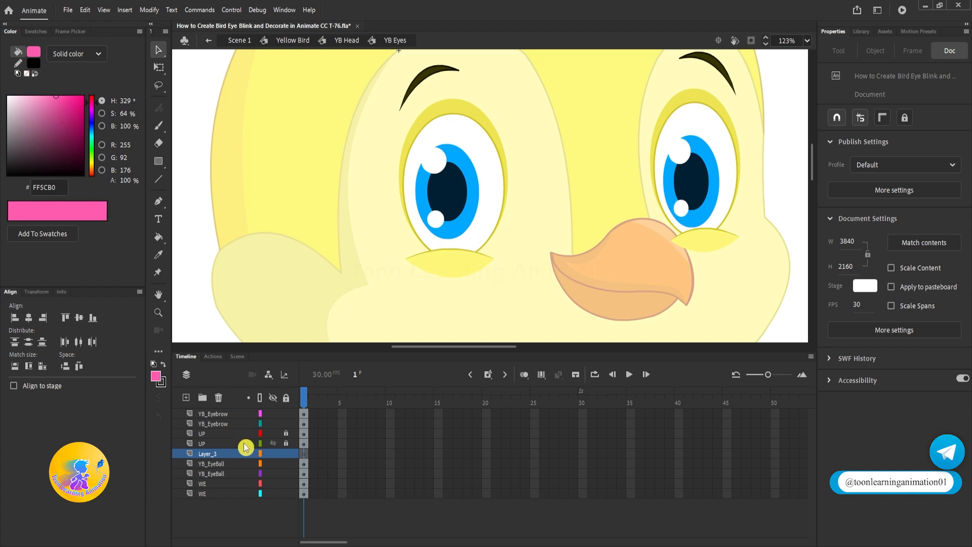
{"action": "double_click", "coordinate": [214, 451]}
{"action": "type", "text": "Blink"}
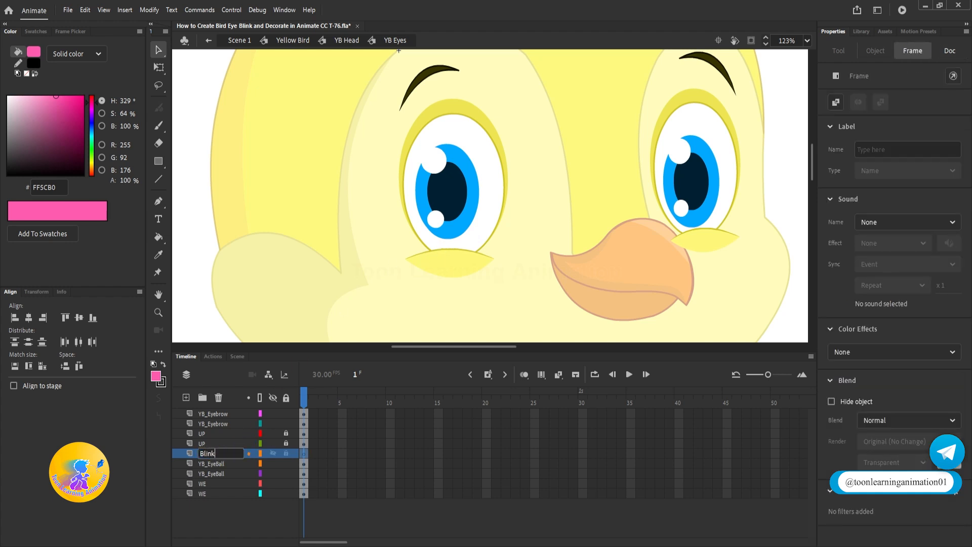
{"action": "left_click", "coordinate": [217, 453]}
Draw a thin horizontal rectangle about 154 wide and 11 high across the left eye on the Blink layer.
{"action": "left_click", "coordinate": [159, 161]}
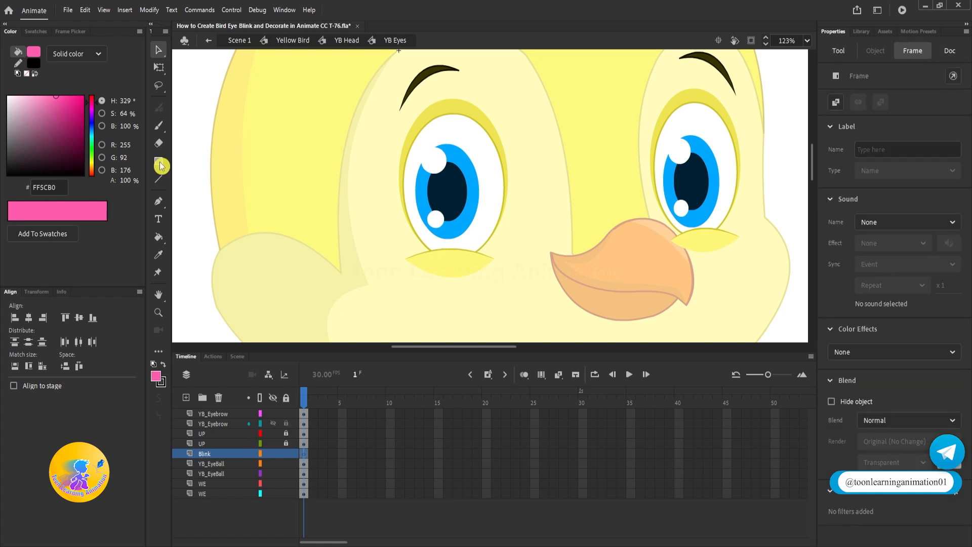
{"action": "mouse_move", "coordinate": [397, 182]}
{"action": "left_mouse_down"}
{"action": "mouse_move", "coordinate": [471, 197]}
{"action": "mouse_move", "coordinate": [509, 190]}
{"action": "left_mouse_up"}
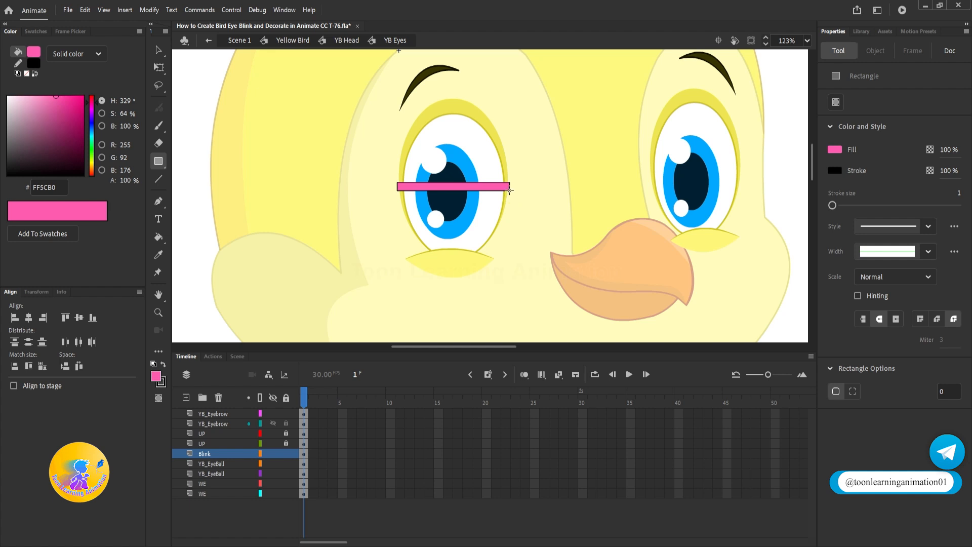
{"action": "scroll", "coordinate": [499, 188], "scroll_direction": "up", "scroll_amount": 3}
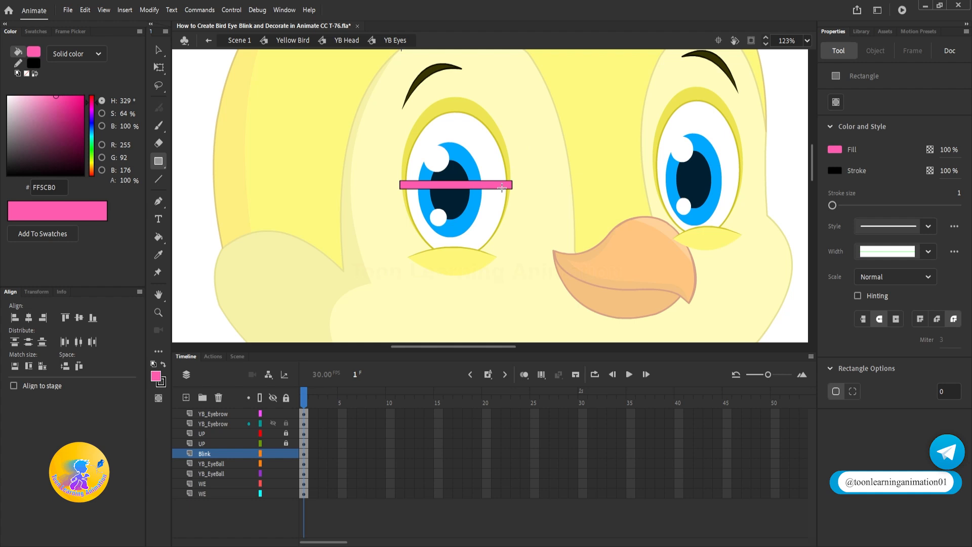
{"action": "key", "text": "v"}
{"action": "left_click_drag", "start_coordinate": [503, 208], "coordinate": [510, 214]}
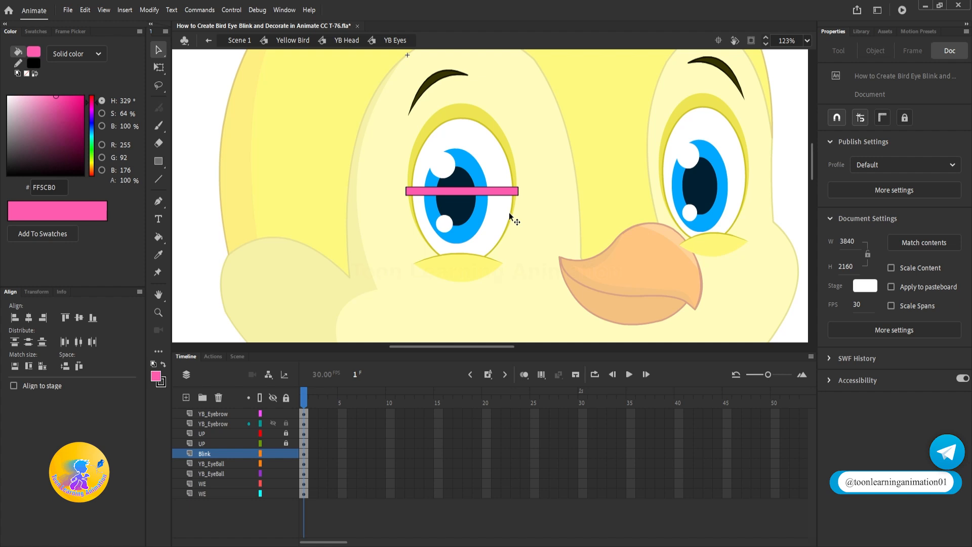
{"action": "scroll", "coordinate": [499, 175], "scroll_direction": "up", "scroll_amount": 2}
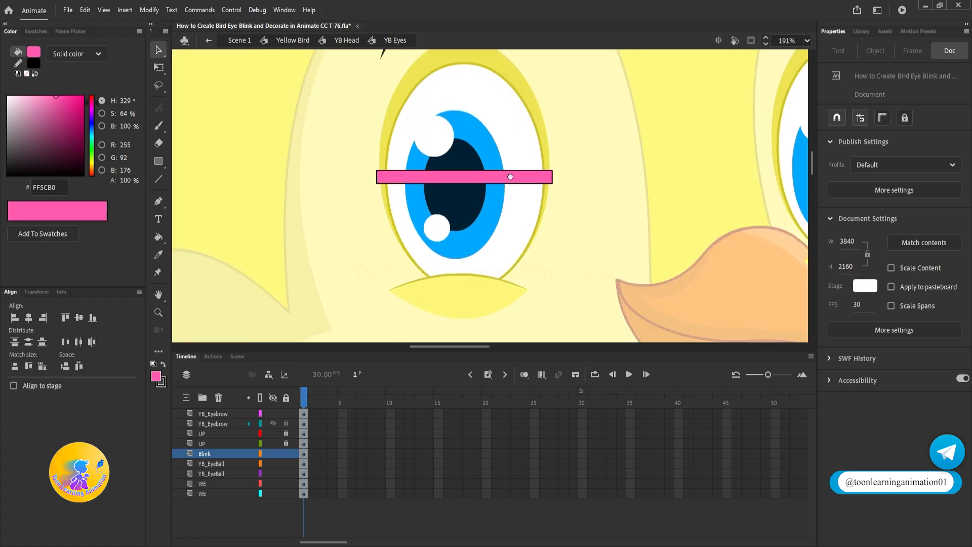
Change the rectangle's fill to a radial gradient and set its outer colour stop to magenta EC00FF.
{"action": "left_click", "coordinate": [481, 174]}
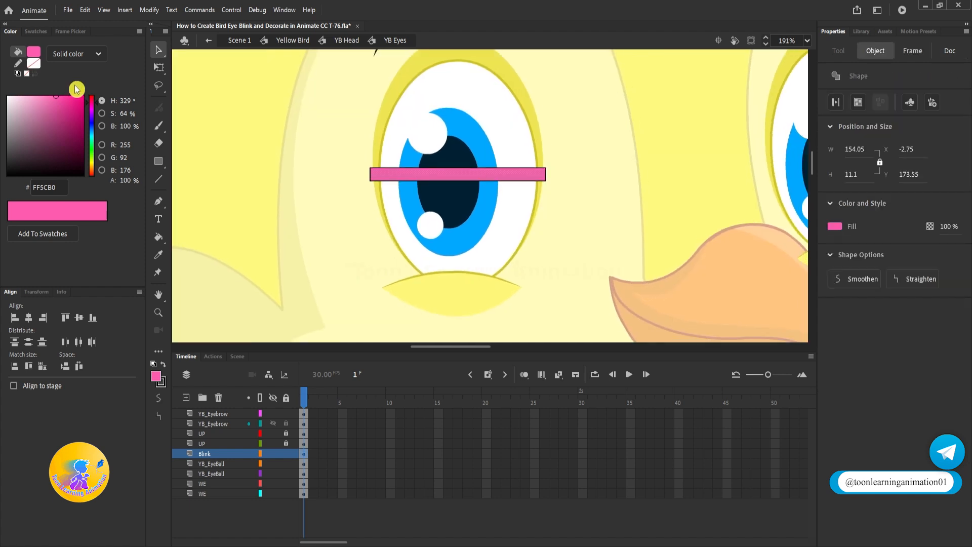
{"action": "left_click", "coordinate": [73, 54]}
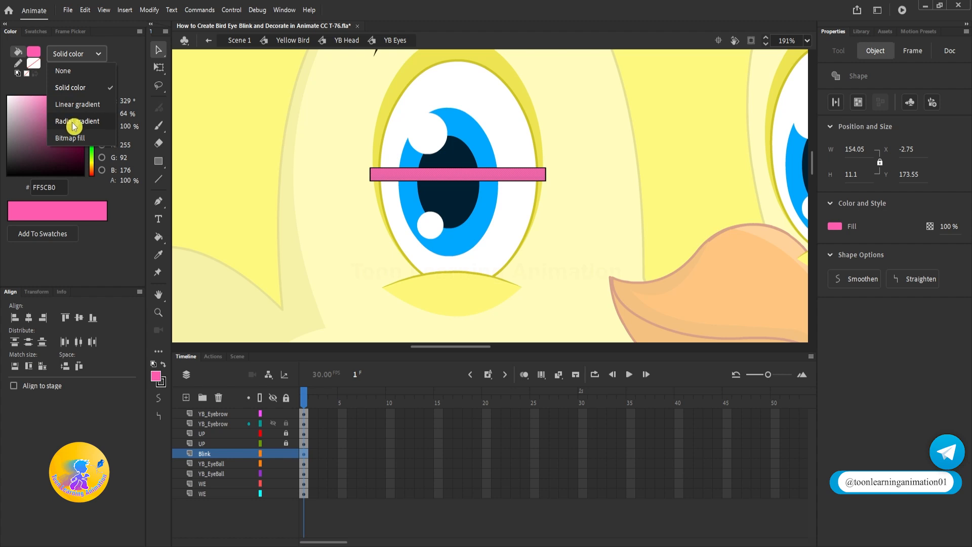
{"action": "left_click", "coordinate": [74, 126]}
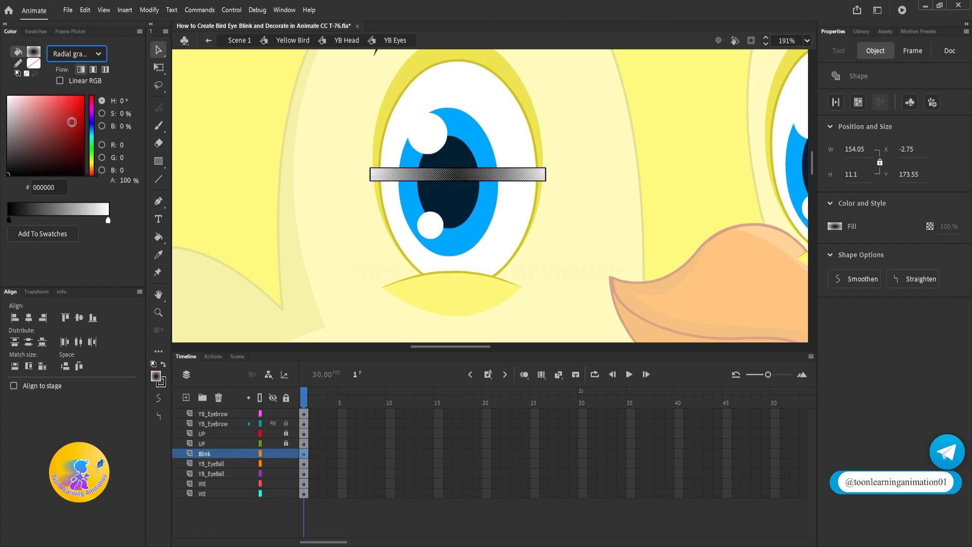
{"action": "left_click", "coordinate": [107, 221]}
{"action": "left_click_drag", "start_coordinate": [92, 144], "coordinate": [94, 114]}
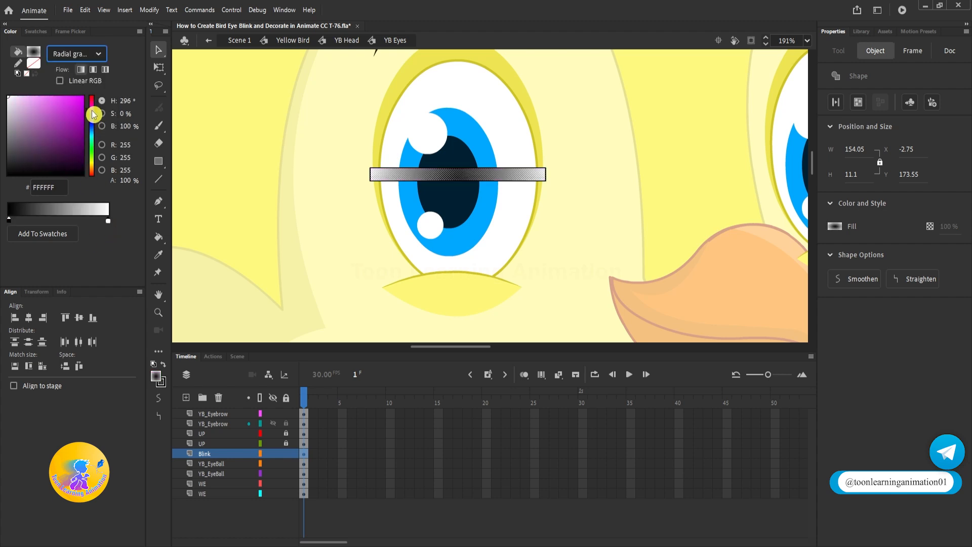
{"action": "left_click", "coordinate": [83, 97]}
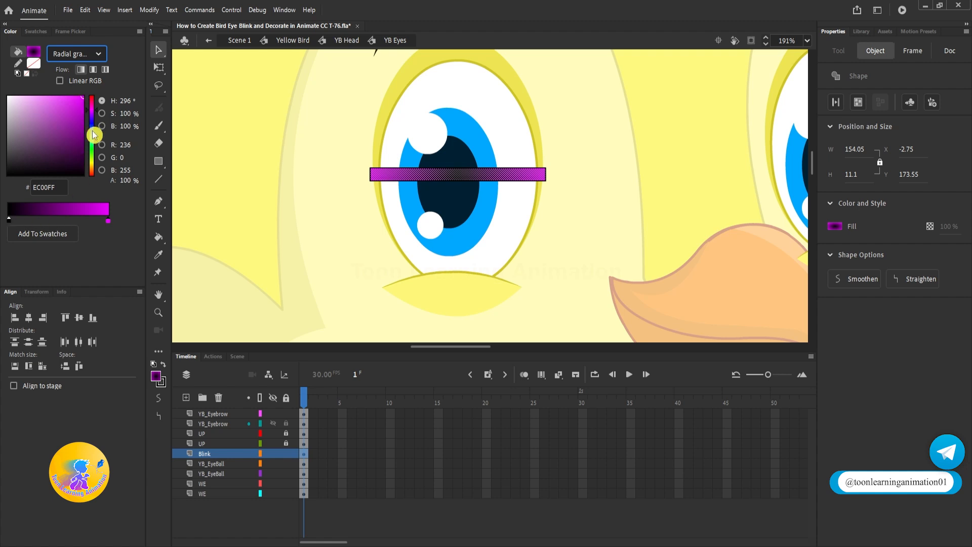
Replace the gradient's black centre stop with an EC00FF stop, leaving one stop at each end of the ramp.
{"action": "left_click", "coordinate": [112, 219]}
{"action": "left_click_drag", "start_coordinate": [109, 221], "coordinate": [40, 223]}
{"action": "key", "text": "ctrl+z"}
{"action": "left_click_drag", "start_coordinate": [107, 223], "coordinate": [62, 222]}
{"action": "left_click", "coordinate": [106, 222]}
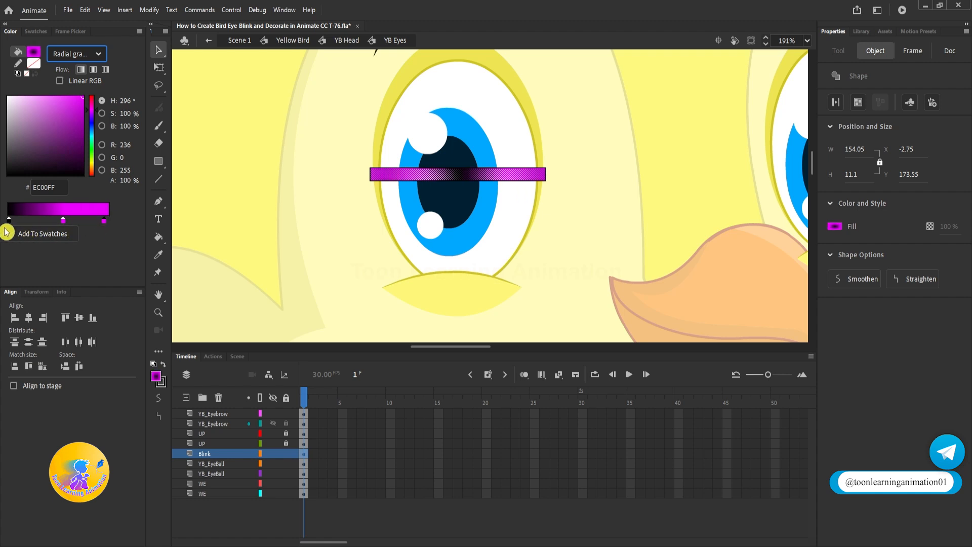
{"action": "left_click_drag", "start_coordinate": [8, 221], "coordinate": [7, 243]}
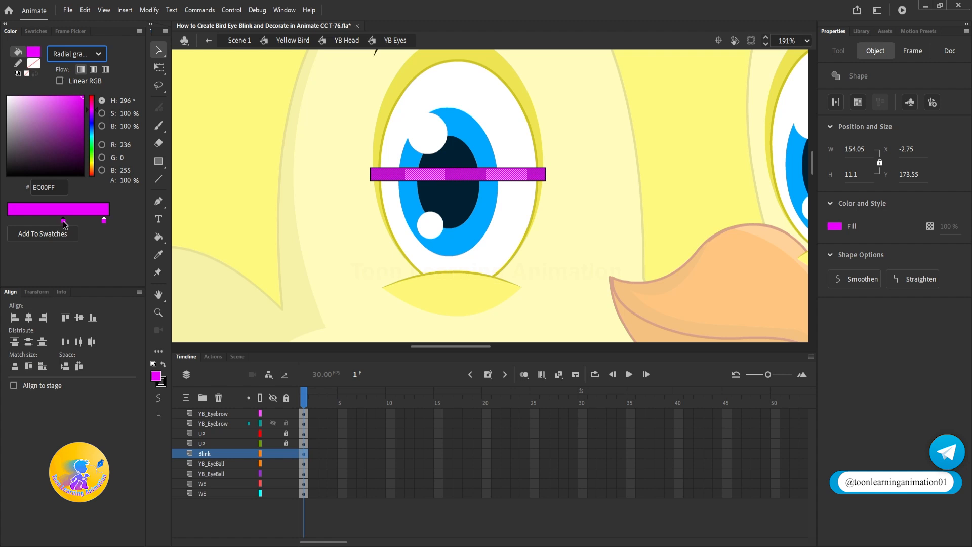
{"action": "left_click_drag", "start_coordinate": [64, 221], "coordinate": [9, 221]}
{"action": "left_click_drag", "start_coordinate": [104, 223], "coordinate": [108, 221]}
Set the gradient's centre stop to the lighter pink F687FF.
{"action": "left_click", "coordinate": [9, 221]}
{"action": "left_click_drag", "start_coordinate": [25, 162], "coordinate": [3, 64]}
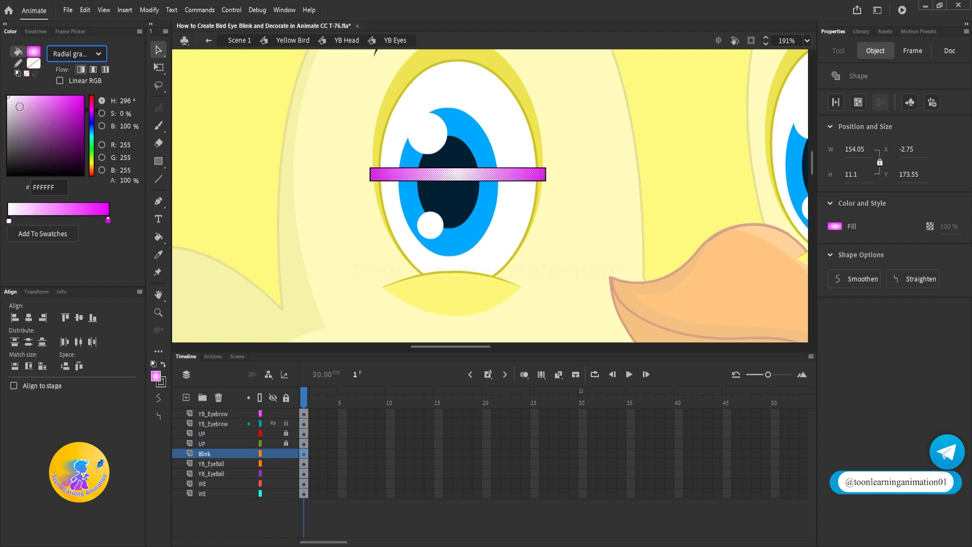
{"action": "left_click_drag", "start_coordinate": [15, 102], "coordinate": [43, 96]}
{"action": "left_click", "coordinate": [600, 158]}
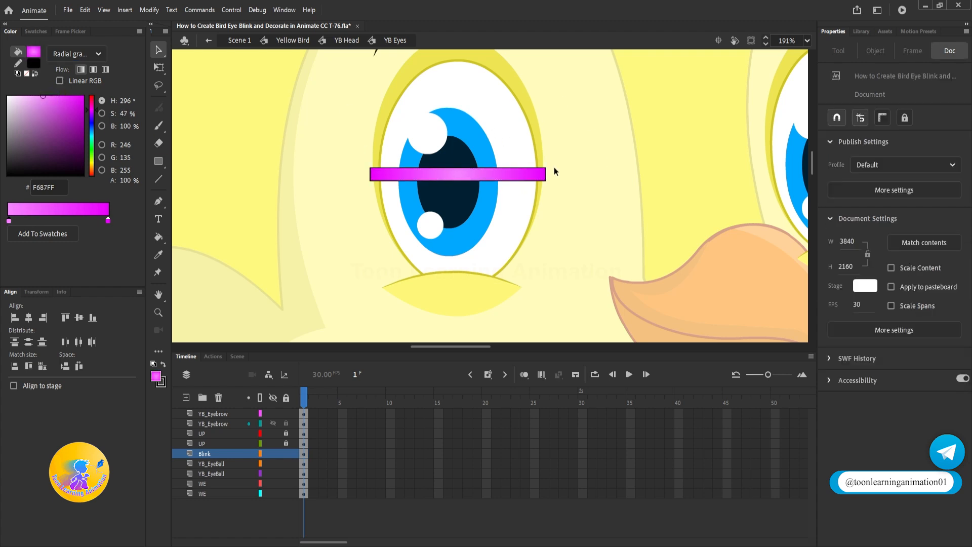
Recolour the rectangle's outline to dark magenta B300C2 and set its stroke size to 2.
{"action": "left_click", "coordinate": [508, 177]}
{"action": "scroll", "coordinate": [547, 204], "scroll_direction": "up", "scroll_amount": 2}
{"action": "left_click", "coordinate": [547, 221]}
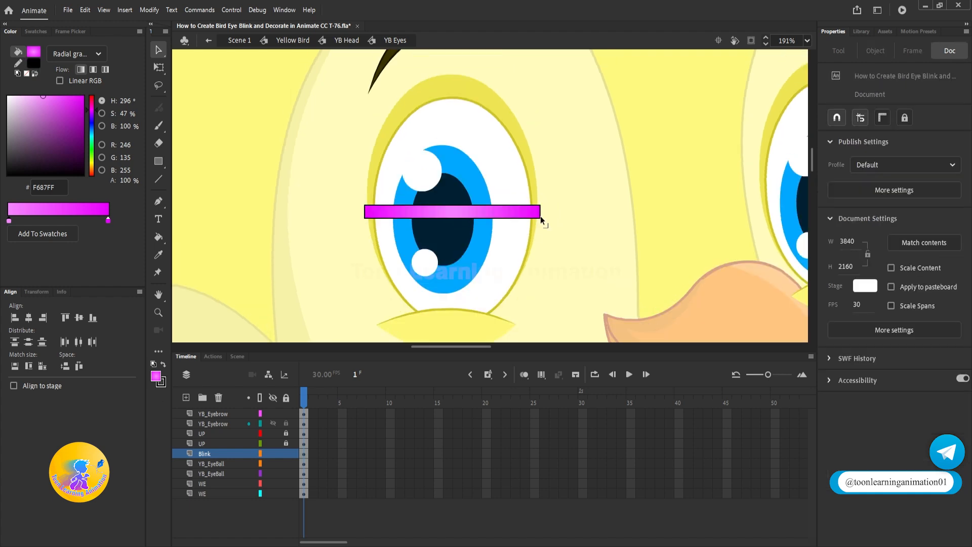
{"action": "left_click", "coordinate": [540, 216]}
{"action": "left_click", "coordinate": [161, 387]}
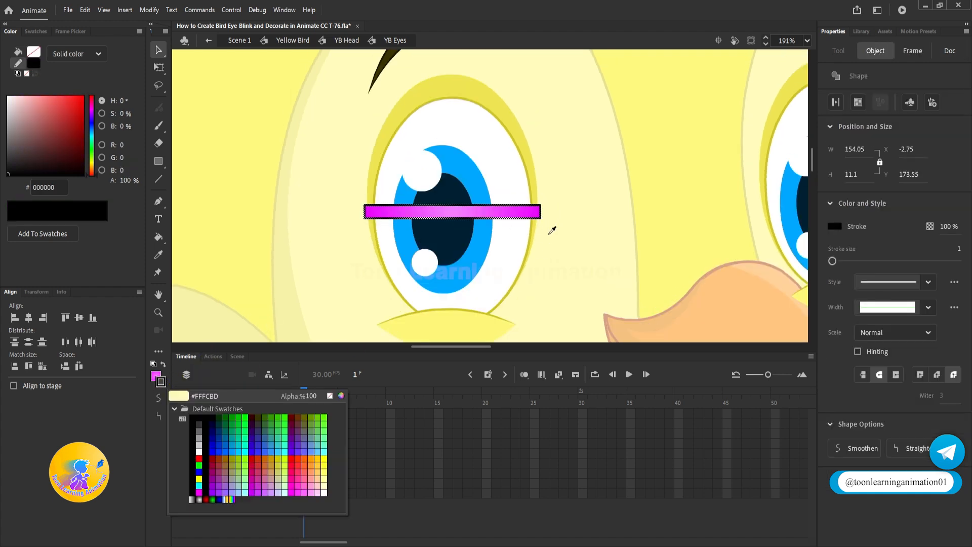
{"action": "left_click", "coordinate": [537, 215]}
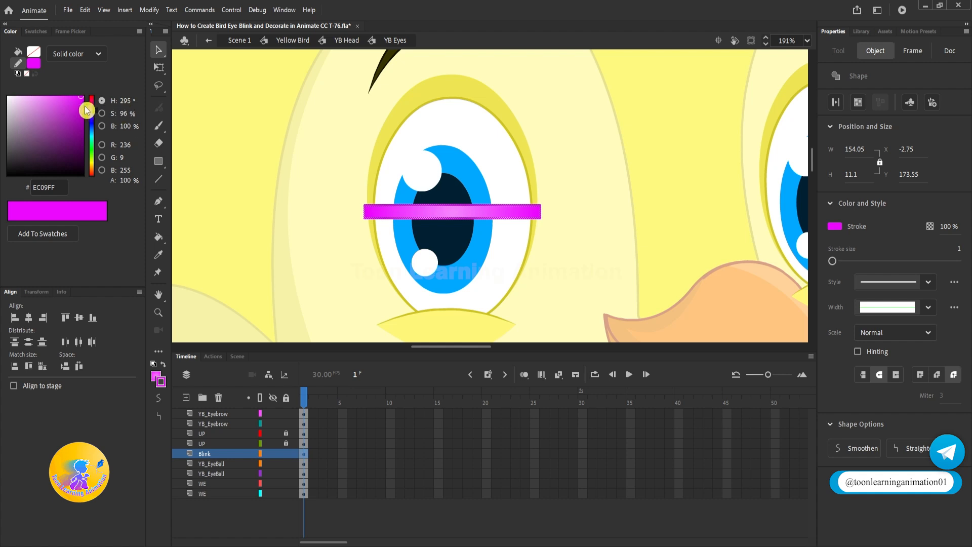
{"action": "left_click_drag", "start_coordinate": [87, 111], "coordinate": [87, 115]}
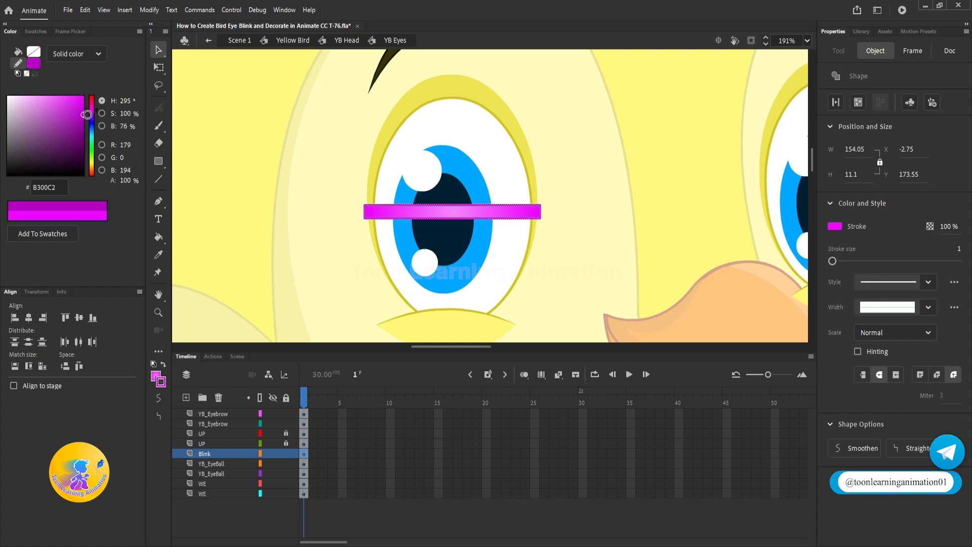
{"action": "left_click", "coordinate": [616, 142]}
{"action": "double_click", "coordinate": [536, 218]}
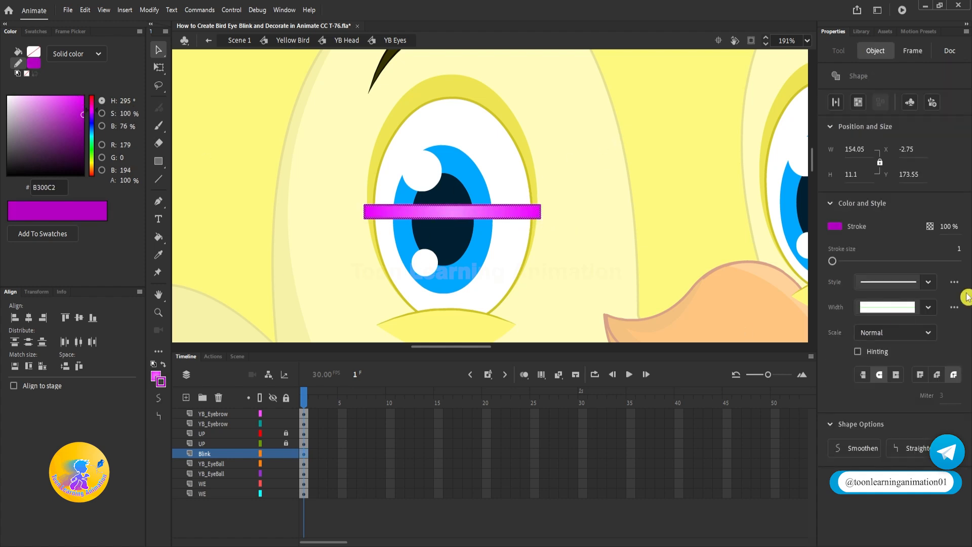
{"action": "left_click", "coordinate": [618, 203]}
Move the whole rectangle up above the left eye, to a Y position of about 70.
{"action": "left_click", "coordinate": [512, 211]}
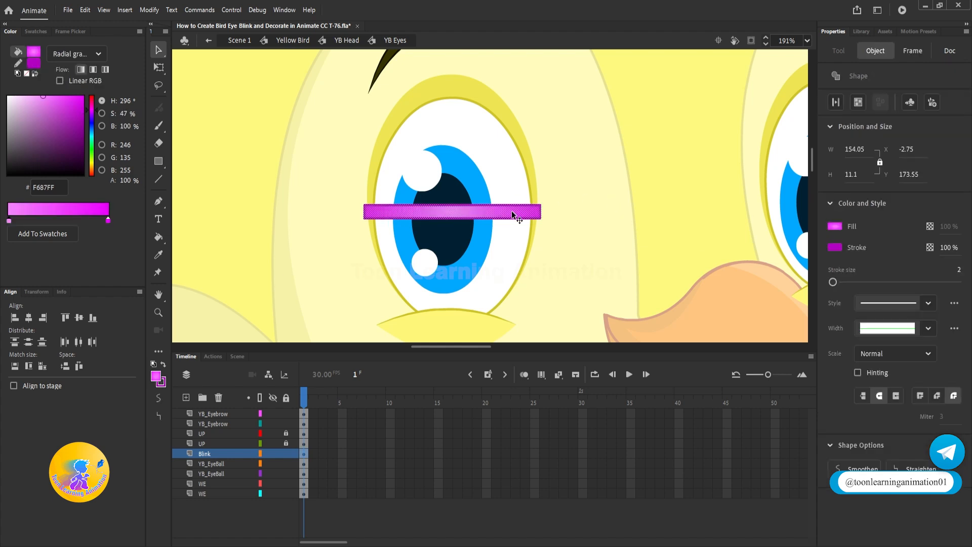
{"action": "left_click_drag", "start_coordinate": [511, 211], "coordinate": [512, 90]}
{"action": "left_click", "coordinate": [553, 144]}
{"action": "scroll", "coordinate": [444, 94], "scroll_direction": "up", "scroll_amount": 3}
{"action": "left_click", "coordinate": [460, 90]}
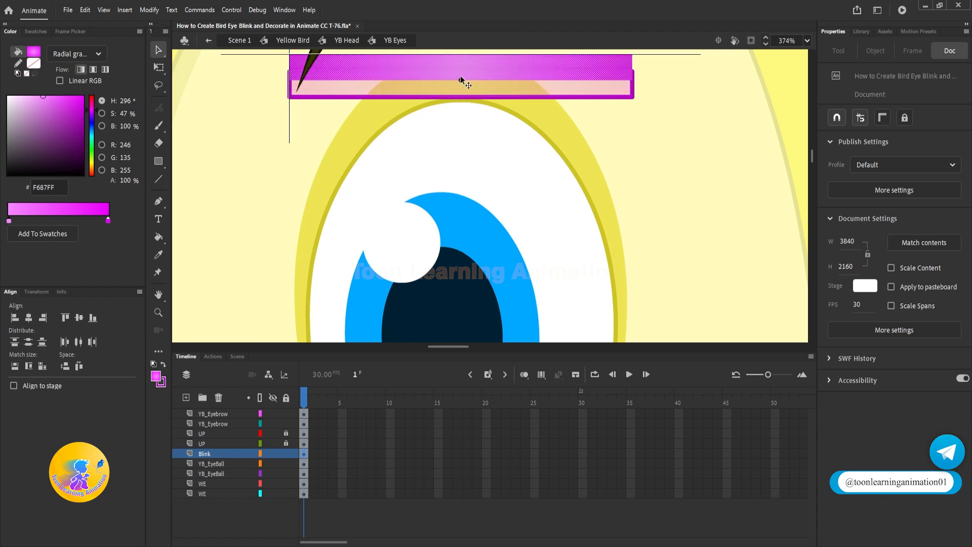
Bend the rectangle's lower edge upward into an arch and move the shape down to Y 77.95 over the eye's top edge.
{"action": "left_click", "coordinate": [681, 144]}
{"action": "left_click_drag", "start_coordinate": [463, 95], "coordinate": [462, 77]}
{"action": "left_click", "coordinate": [622, 85]}
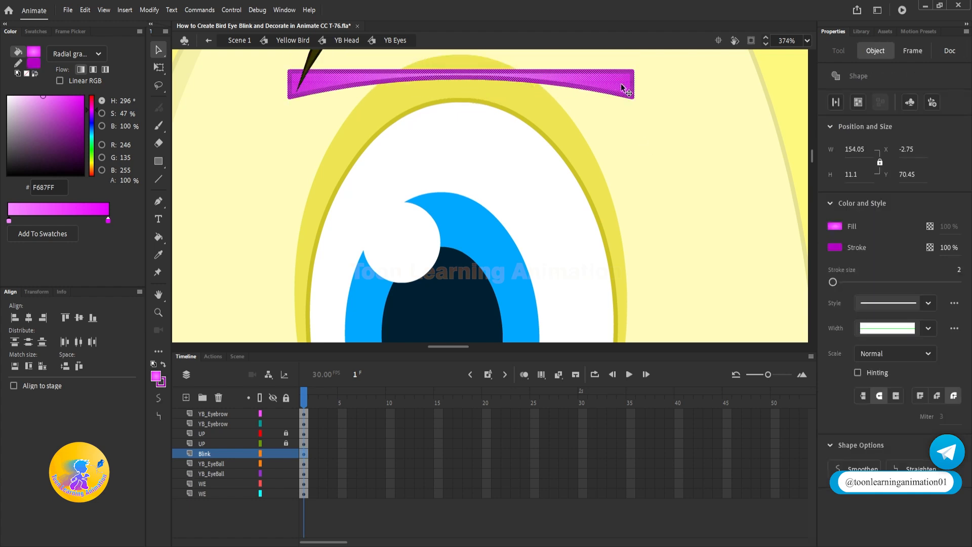
{"action": "left_click_drag", "start_coordinate": [622, 84], "coordinate": [620, 101]}
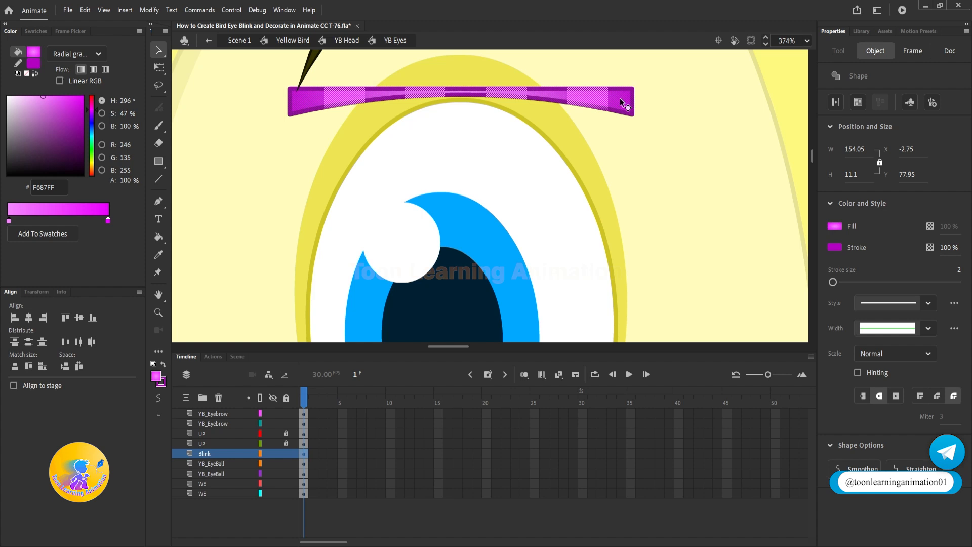
Nudge the eyelid shape up slightly above the left eye and extend all layers to frame 14.
{"action": "key", "text": "Up"}
{"action": "left_click", "coordinate": [662, 144]}
{"action": "scroll", "coordinate": [547, 94], "scroll_direction": "down", "scroll_amount": 3}
{"action": "left_click_drag", "start_coordinate": [600, 148], "coordinate": [595, 131]}
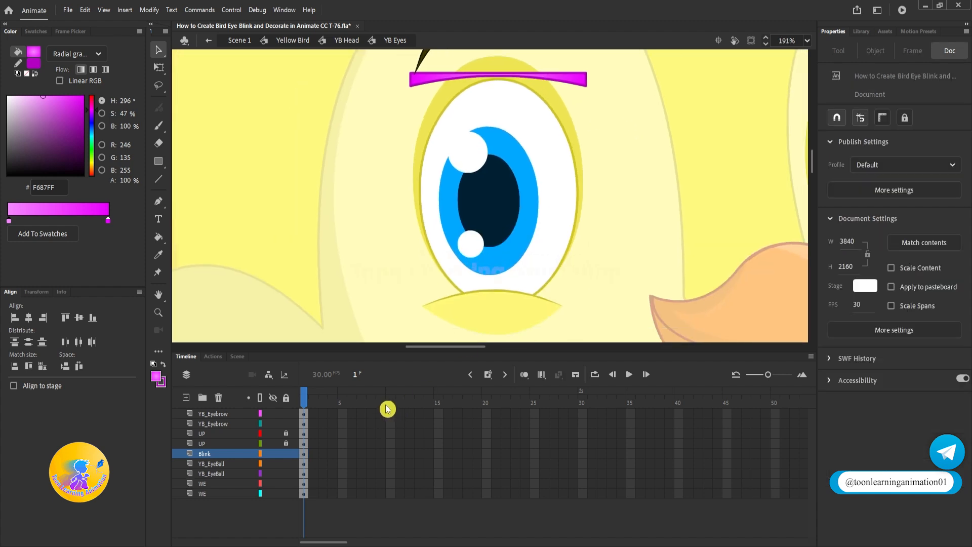
{"action": "left_click", "coordinate": [433, 404]}
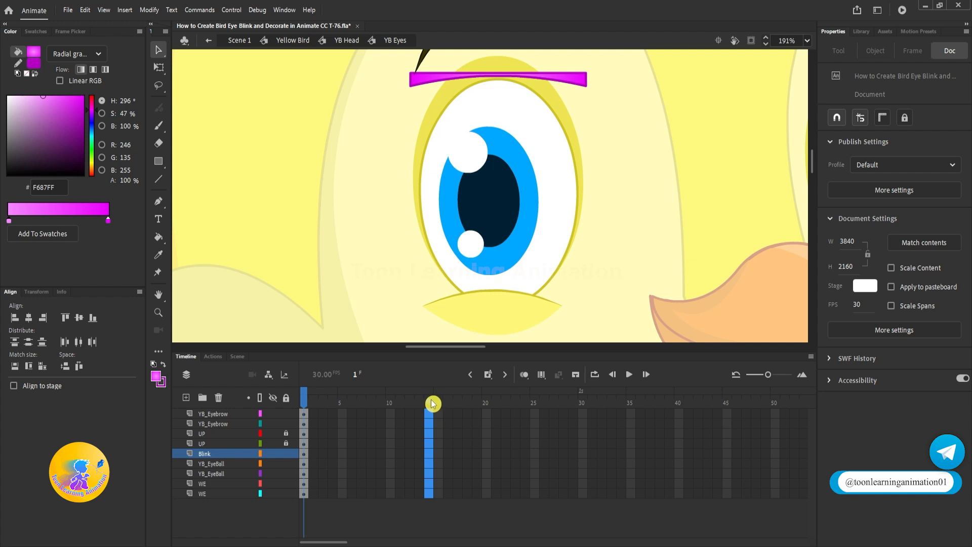
{"action": "key", "text": "F5"}
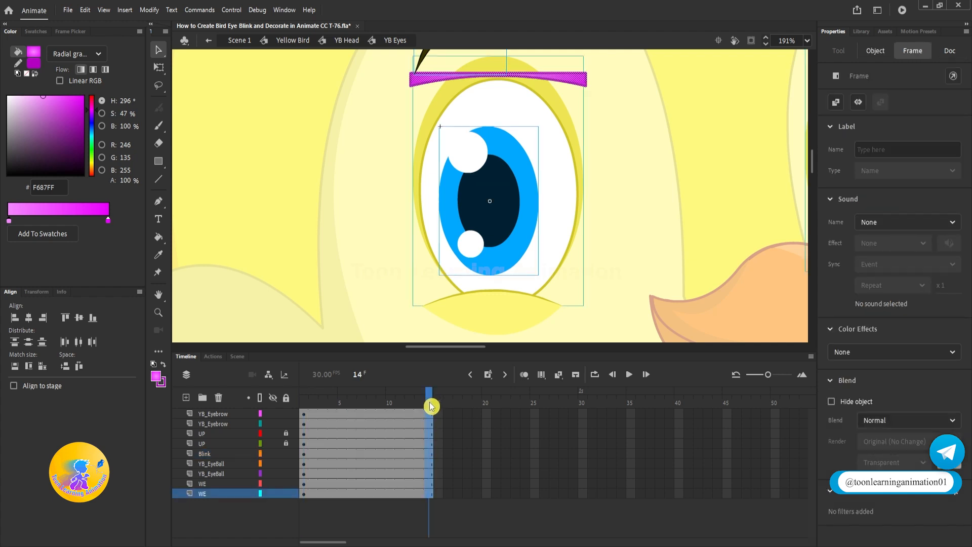
{"action": "key", "text": "Escape"}
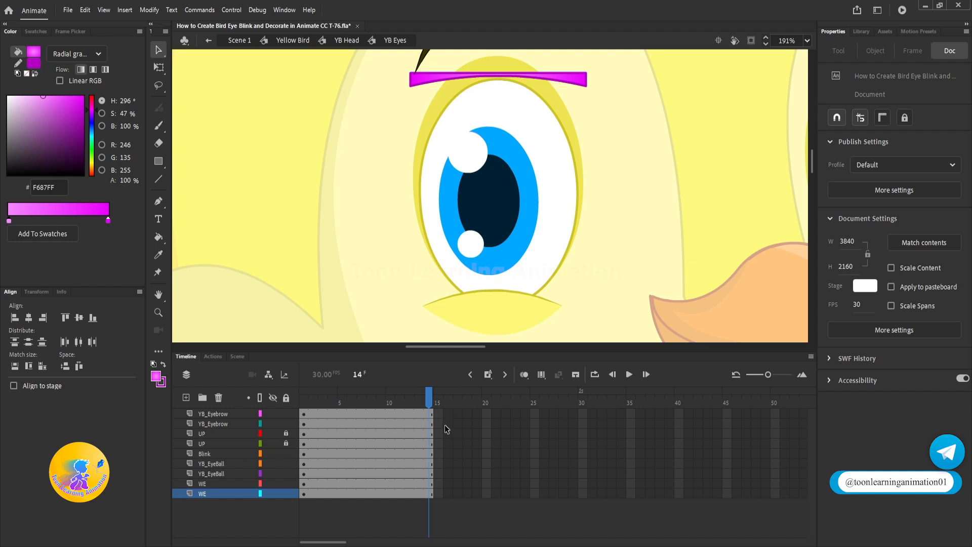
Add keyframes to the Blink layer at frames 14 and 7.
{"action": "left_click", "coordinate": [430, 455]}
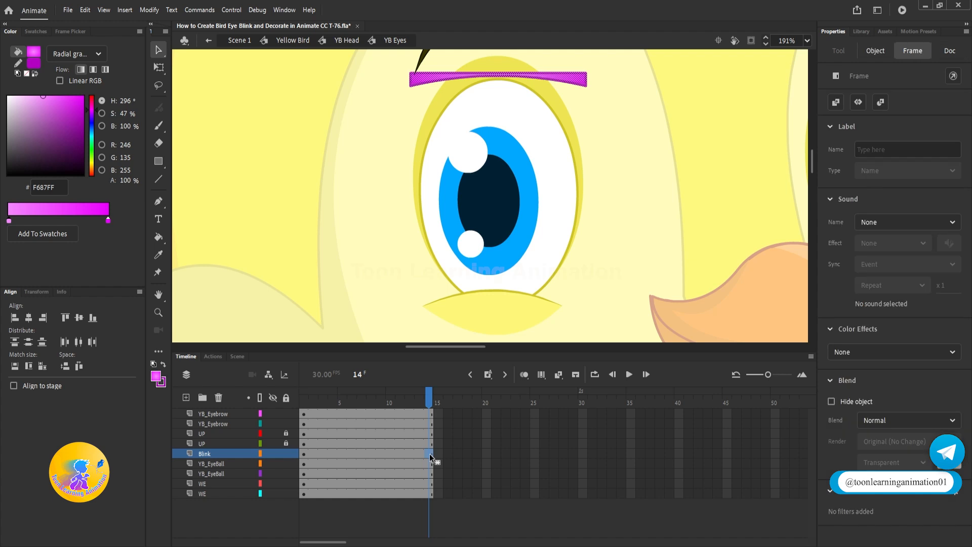
{"action": "left_click", "coordinate": [365, 452]}
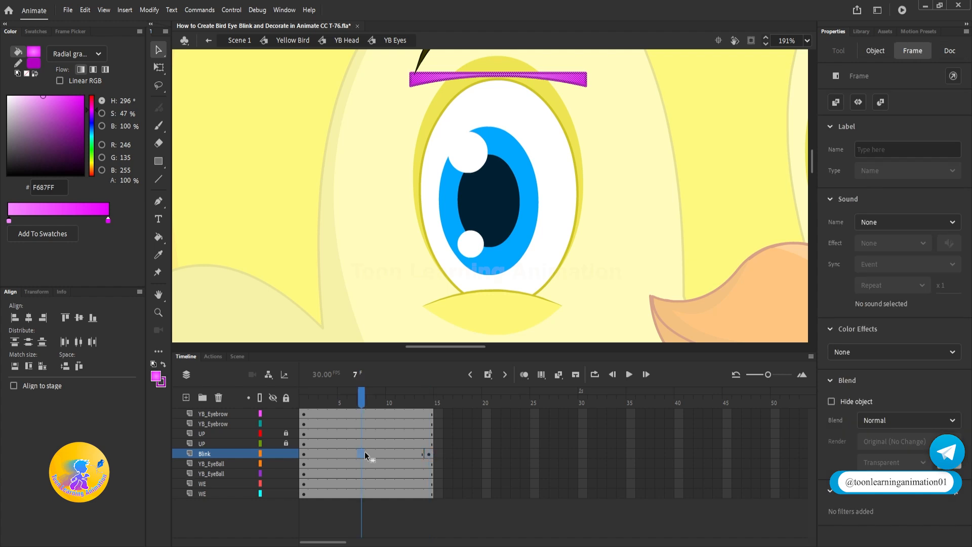
{"action": "left_click", "coordinate": [644, 238]}
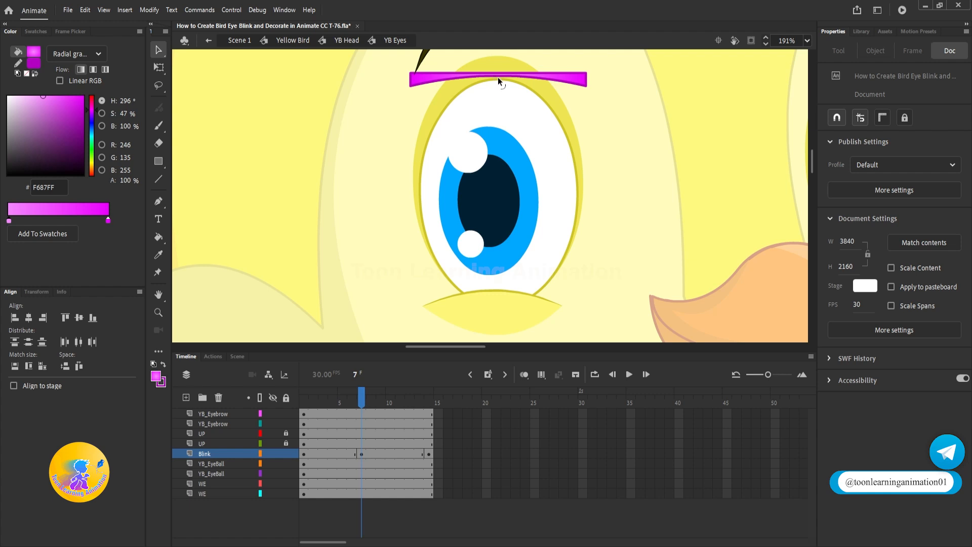
At frame 7, bow the eyelid's lower edge downward and lower its two bottom corners until the shape covers the whole eye.
{"action": "left_click_drag", "start_coordinate": [497, 77], "coordinate": [497, 117]}
{"action": "left_click", "coordinate": [152, 46]}
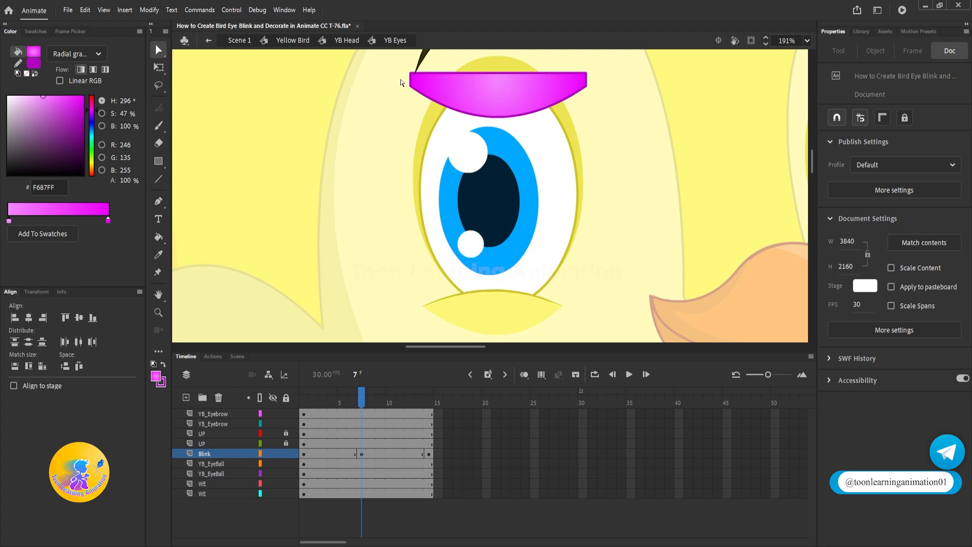
{"action": "left_click_drag", "start_coordinate": [403, 81], "coordinate": [417, 94]}
{"action": "left_click_drag", "start_coordinate": [601, 101], "coordinate": [580, 81]}
{"action": "key", "text": "shift+Down"}
{"action": "key", "text": "shift+Down"}
{"action": "key", "text": "shift+Down"}
{"action": "key", "text": "shift+Down"}
{"action": "key", "text": "shift+Down"}
{"action": "key", "text": "shift+Down"}
{"action": "key", "text": "shift+Down"}
{"action": "key", "text": "shift+Down"}
{"action": "key", "text": "shift+Down"}
{"action": "key", "text": "shift+Down"}
{"action": "key", "text": "shift+Down"}
{"action": "key", "text": "shift+Down"}
{"action": "key", "text": "shift+Down"}
{"action": "key", "text": "shift+Down"}
{"action": "key", "text": "shift+Down"}
{"action": "key", "text": "shift+Down"}
{"action": "key", "text": "shift+Down"}
{"action": "key", "text": "shift+Down"}
{"action": "key", "text": "shift+Down"}
{"action": "key", "text": "shift+Down"}
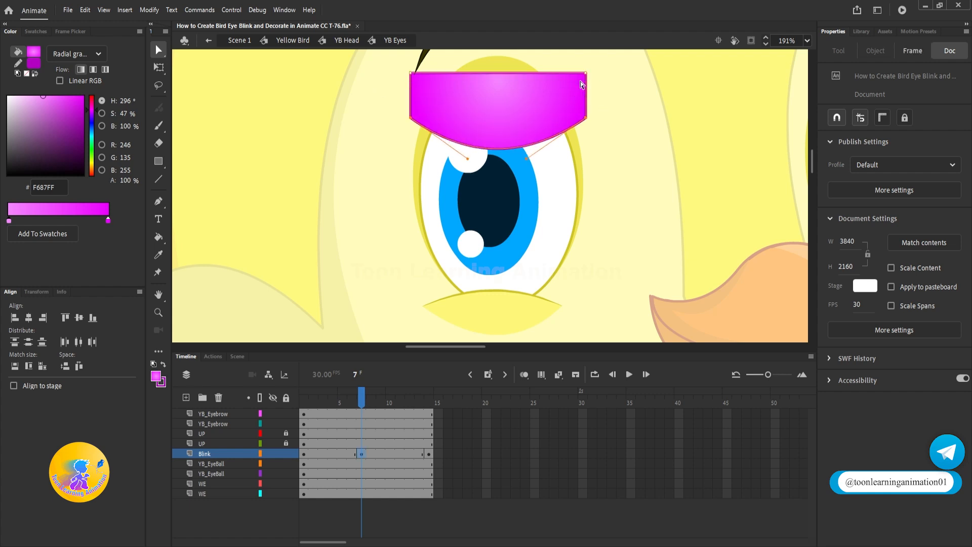
{"action": "key", "text": "shift+Down"}
{"action": "key", "text": "shift+Down"}
{"action": "key", "text": "shift+Down"}
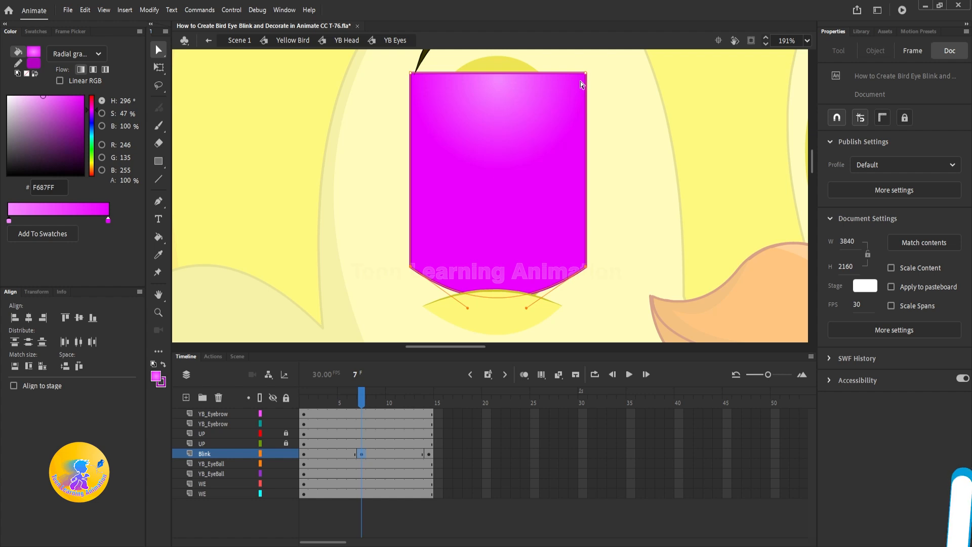
{"action": "left_click", "coordinate": [590, 137]}
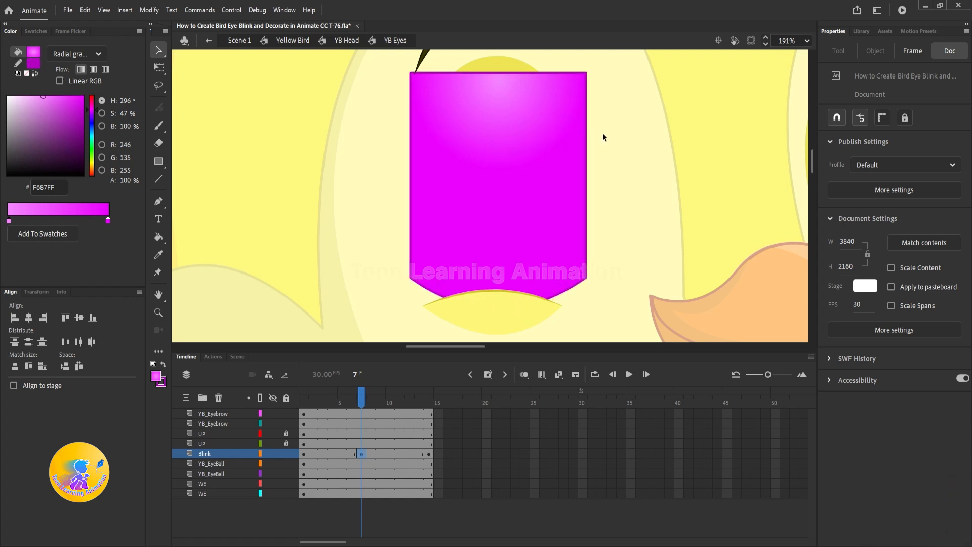
Centre the closed eyelid's radial gradient on the shape and stretch it into a tall vertical oval.
{"action": "left_click", "coordinate": [516, 152]}
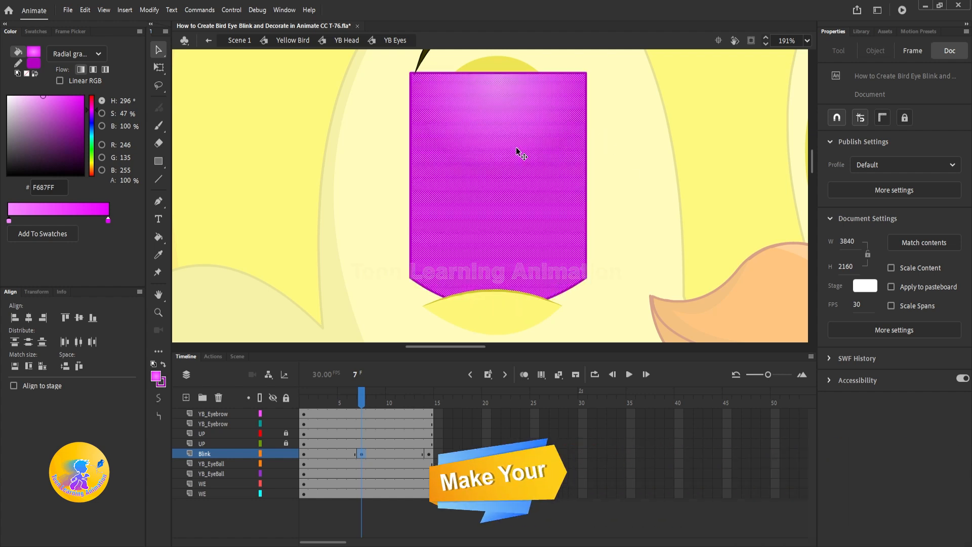
{"action": "left_click_drag", "start_coordinate": [159, 68], "coordinate": [195, 86]}
{"action": "left_click_drag", "start_coordinate": [499, 81], "coordinate": [501, 173]}
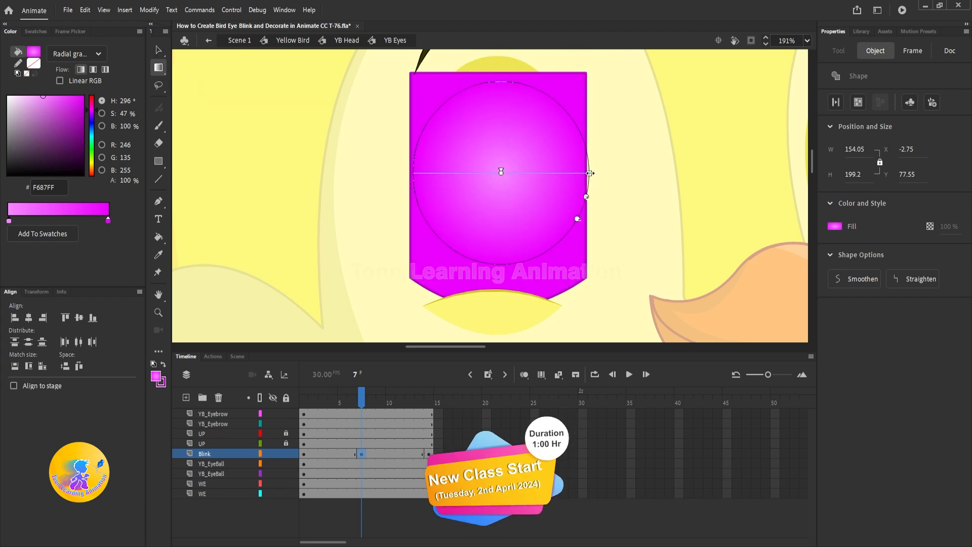
{"action": "left_click_drag", "start_coordinate": [578, 219], "coordinate": [501, 32]}
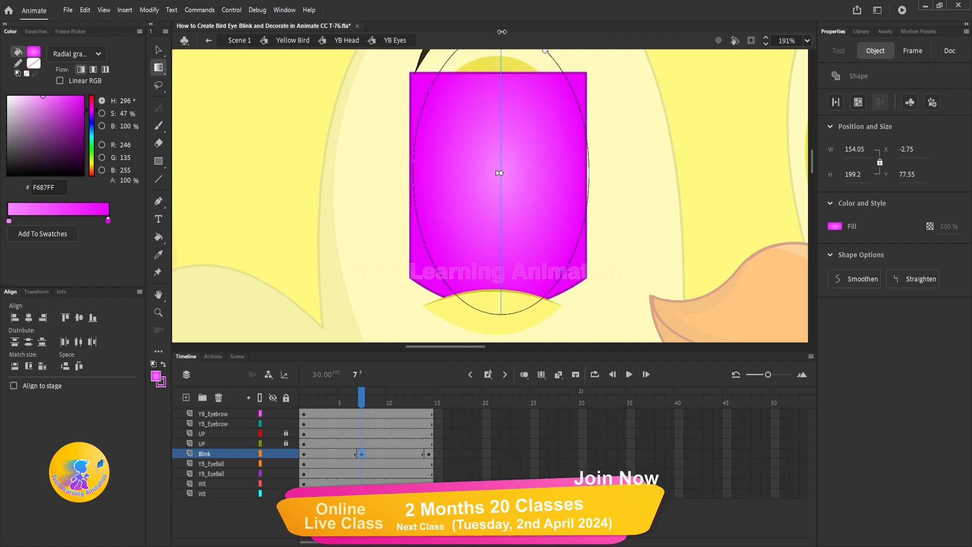
{"action": "left_click_drag", "start_coordinate": [500, 172], "coordinate": [500, 184]}
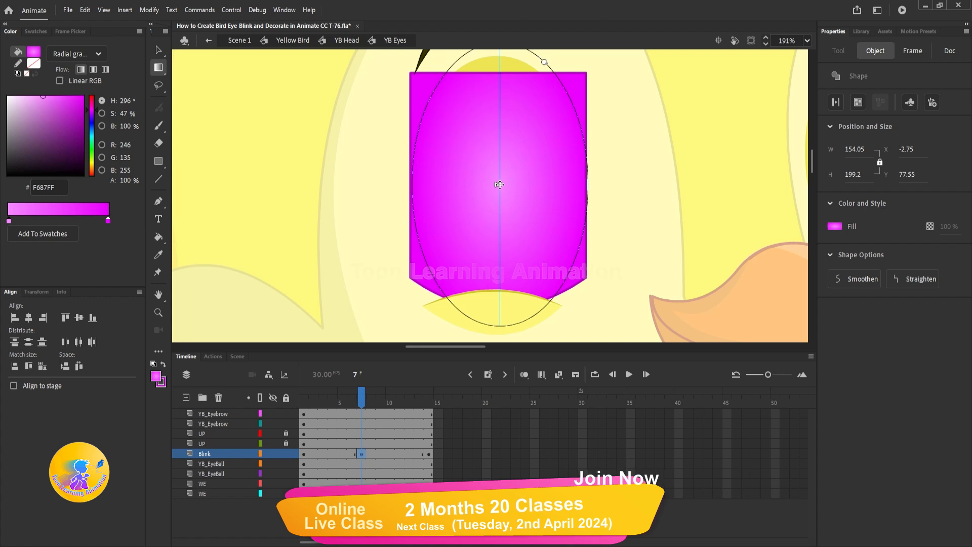
{"action": "left_click", "coordinate": [159, 50]}
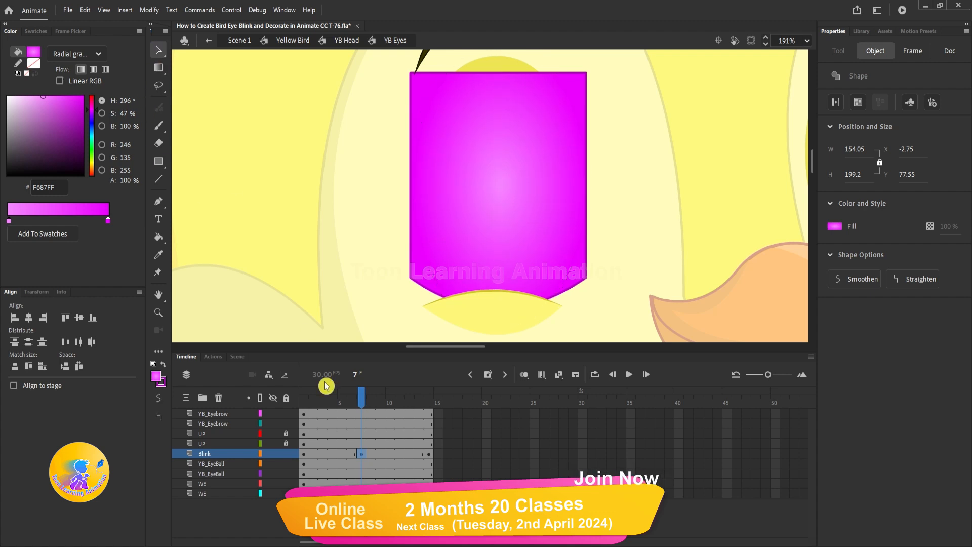
Add a Blink keyframe at frame 8 and create shape tweens for the closing and opening spans.
{"action": "left_click", "coordinate": [368, 454]}
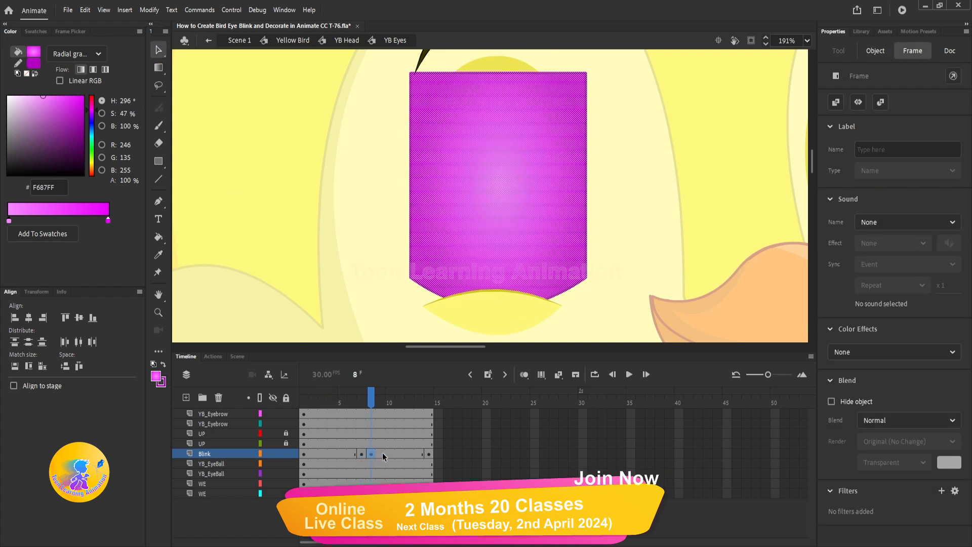
{"action": "left_click_drag", "start_coordinate": [368, 454], "coordinate": [335, 458]}
{"action": "right_click", "coordinate": [348, 459]}
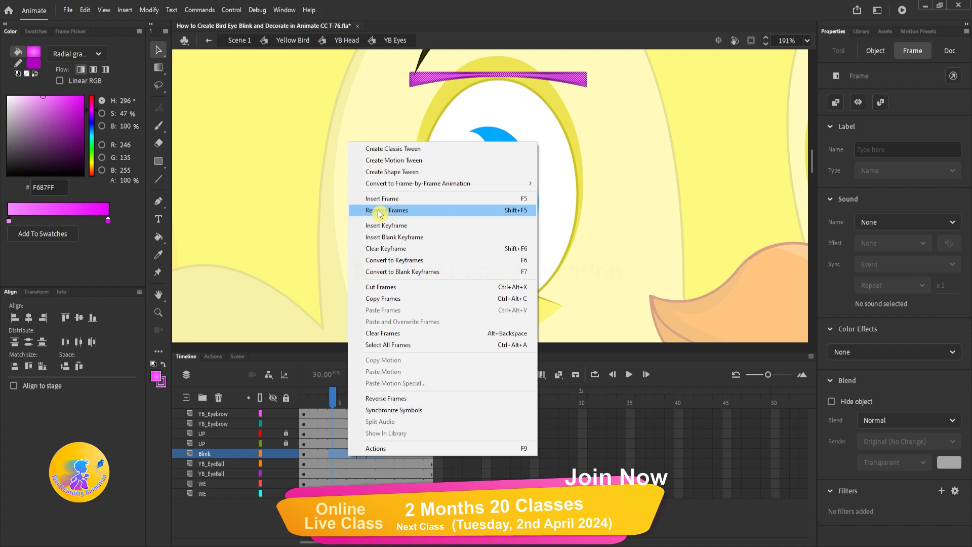
{"action": "left_click", "coordinate": [386, 170]}
Set the classic ease of the closing tween to -100 and of the opening tween to 100.
{"action": "left_click", "coordinate": [325, 455]}
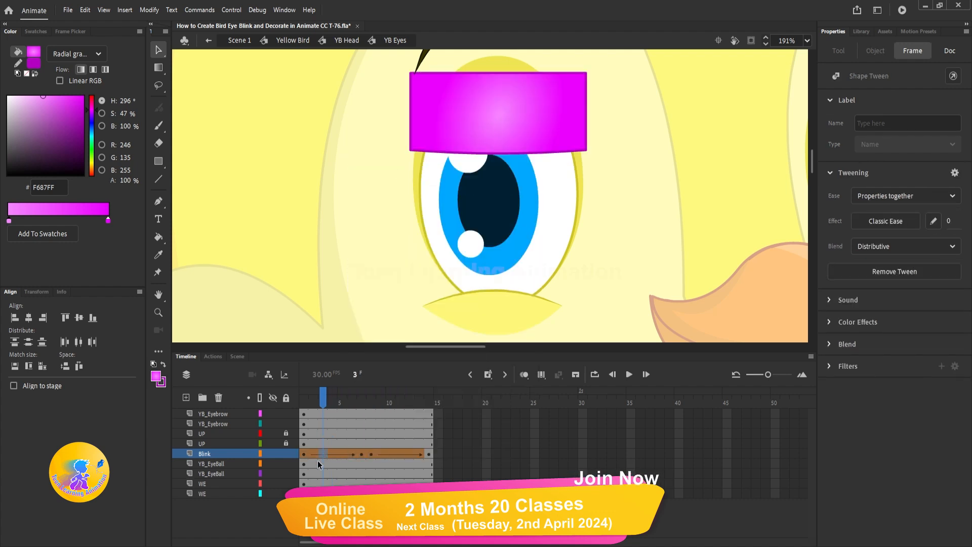
{"action": "left_click_drag", "start_coordinate": [948, 221], "coordinate": [864, 222]}
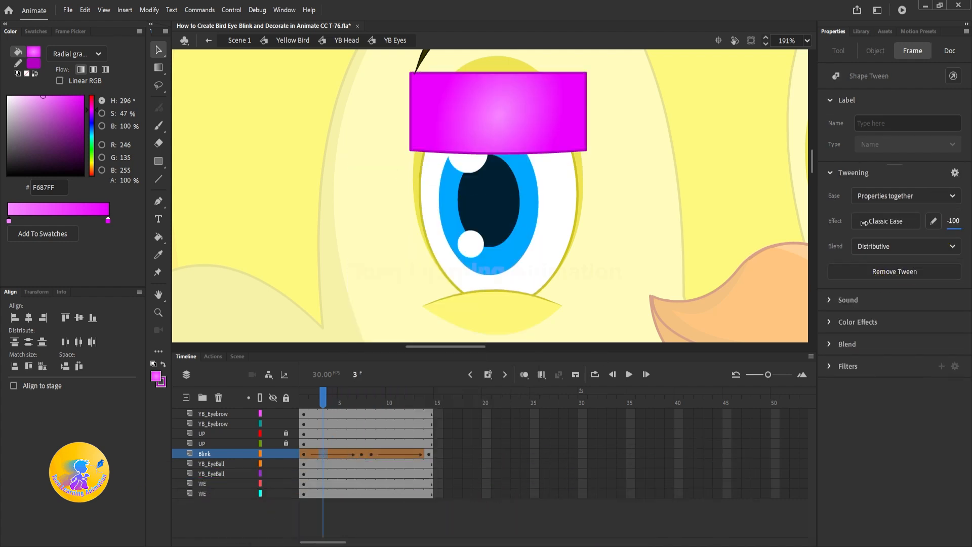
{"action": "left_click", "coordinate": [391, 456]}
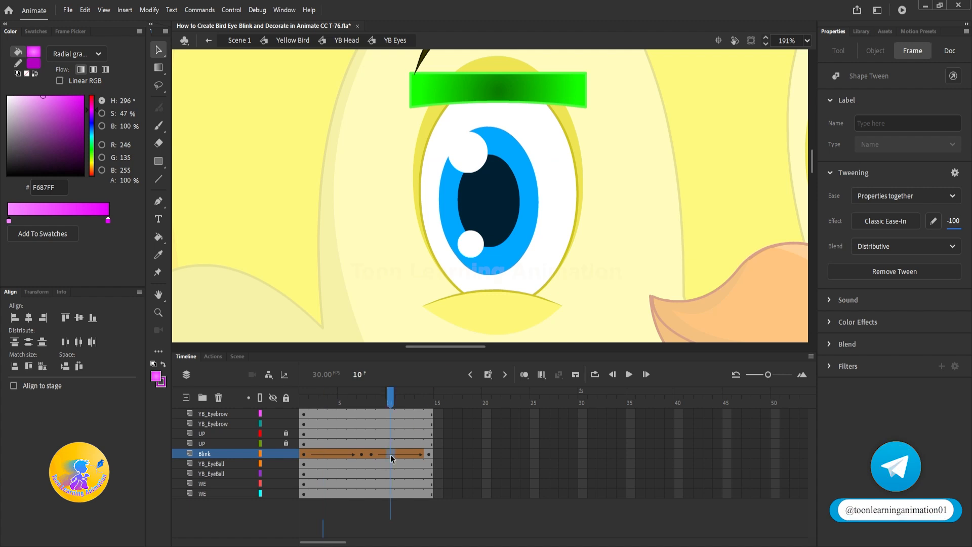
{"action": "left_click", "coordinate": [950, 221]}
{"action": "type", "text": "100"}
Play the blink animation from frame 1 to check the eyelid's motion.
{"action": "left_click_drag", "start_coordinate": [390, 404], "coordinate": [274, 401]}
{"action": "key", "text": "Return"}
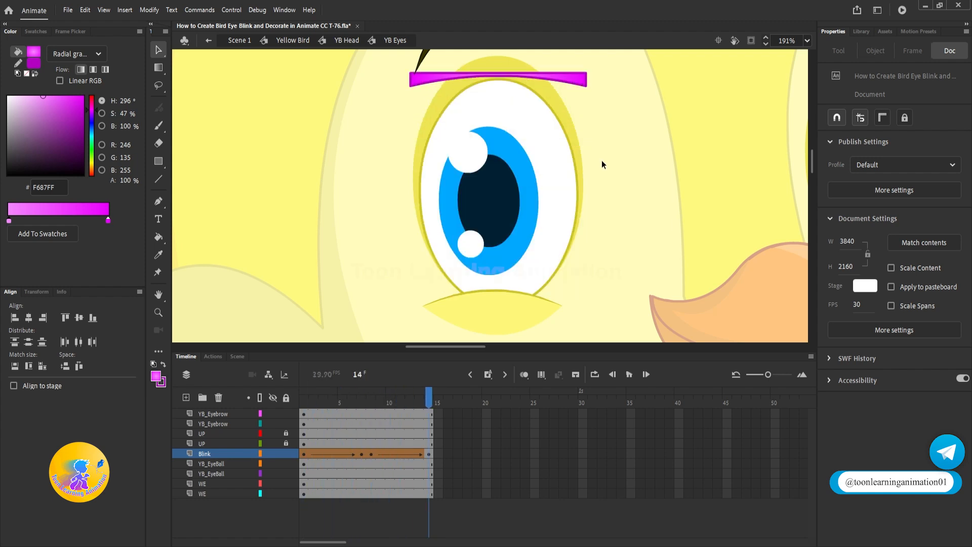
{"action": "key", "text": "Return"}
Copy the left eye-white group and add a new layer named Mask directly above the Blink layer.
{"action": "scroll", "coordinate": [580, 218], "scroll_direction": "down", "scroll_amount": 2}
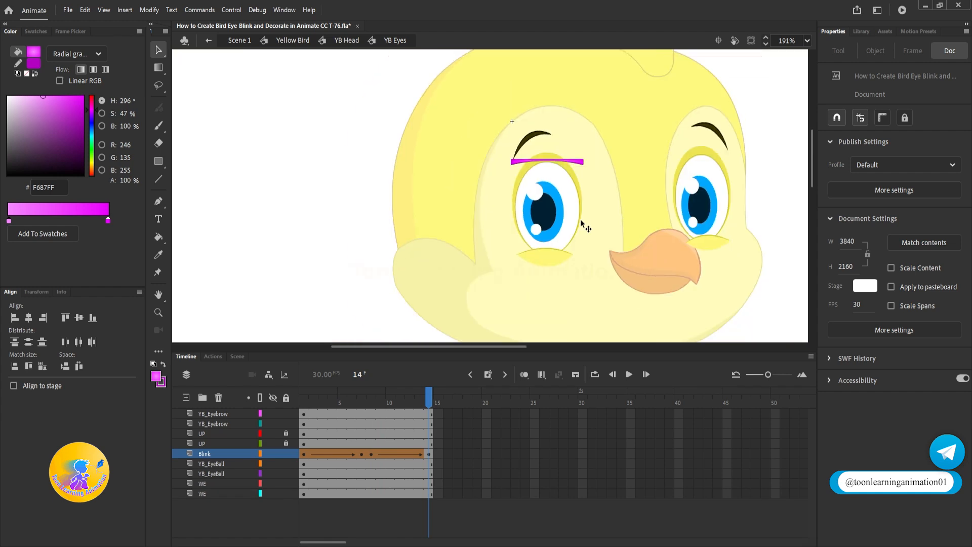
{"action": "scroll", "coordinate": [578, 214], "scroll_direction": "up", "scroll_amount": 1}
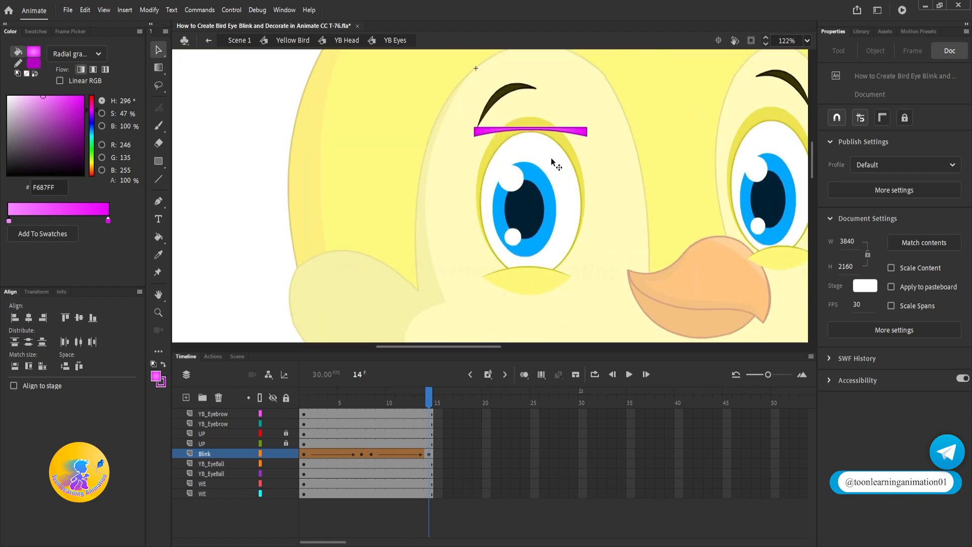
{"action": "left_click", "coordinate": [572, 193]}
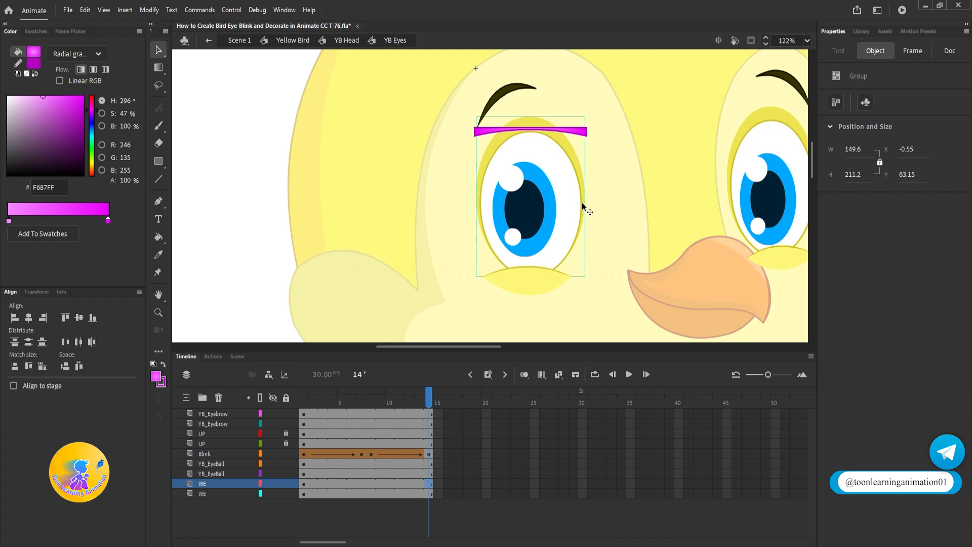
{"action": "left_click", "coordinate": [203, 454], "text": "ctrl"}
{"action": "left_click", "coordinate": [186, 397]}
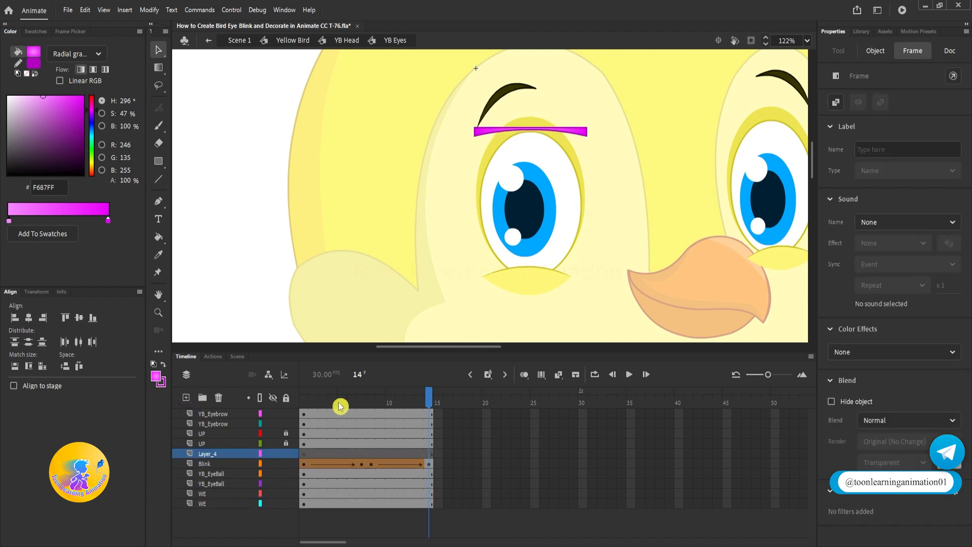
{"action": "left_click_drag", "start_coordinate": [341, 404], "coordinate": [274, 400]}
{"action": "double_click", "coordinate": [209, 452]}
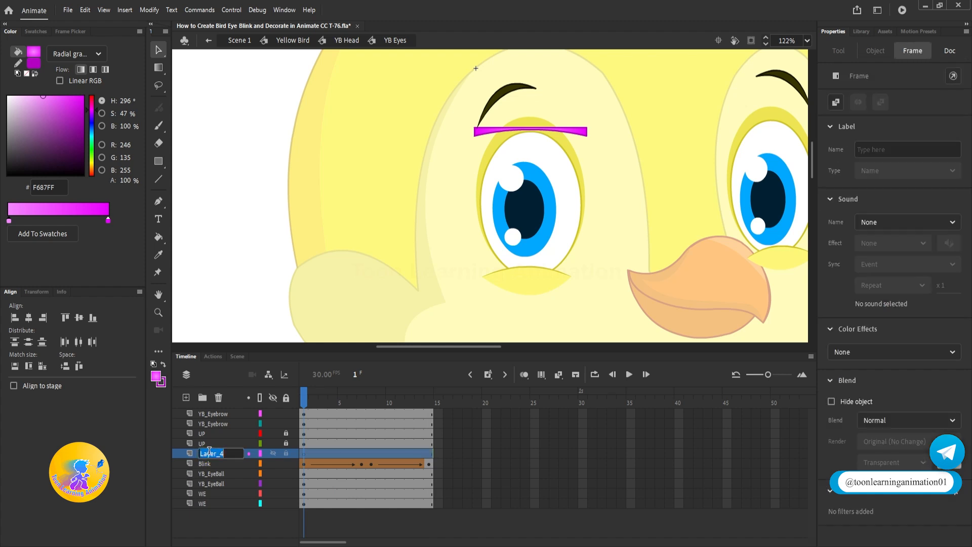
{"action": "type", "text": "Mask"}
{"action": "key", "text": "Return"}
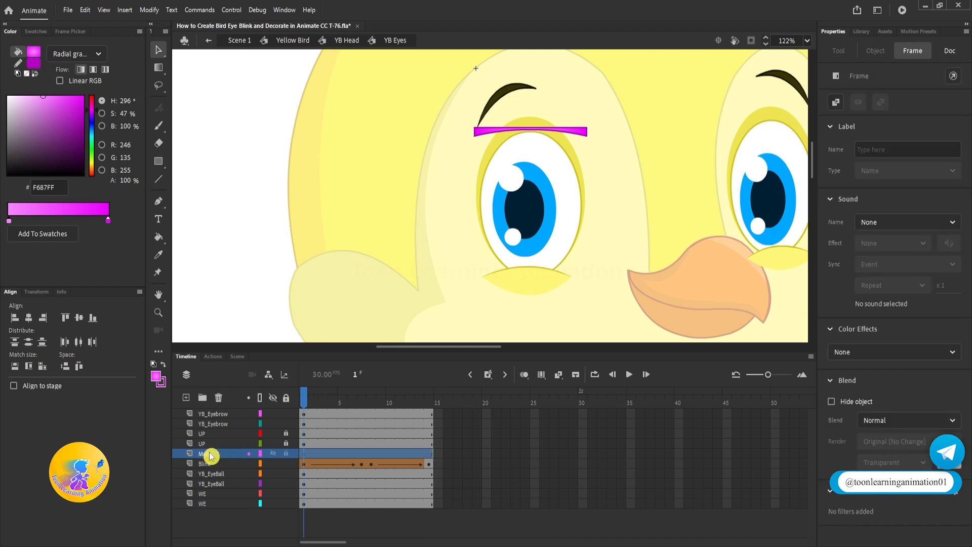
Paste the eye-white group in place on the Mask layer at frame 1 and keep only its inner white oval.
{"action": "left_click", "coordinate": [227, 251]}
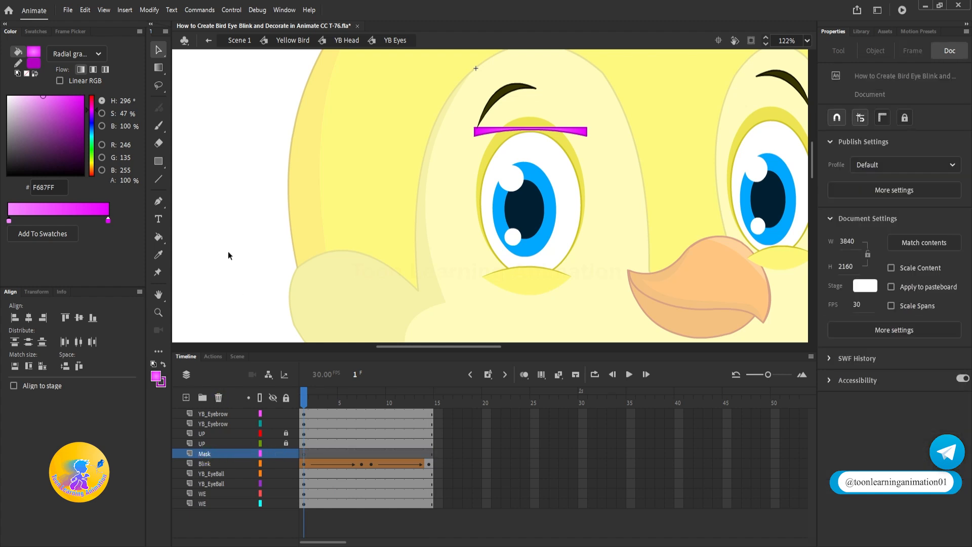
{"action": "key", "text": "ctrl+shift+v"}
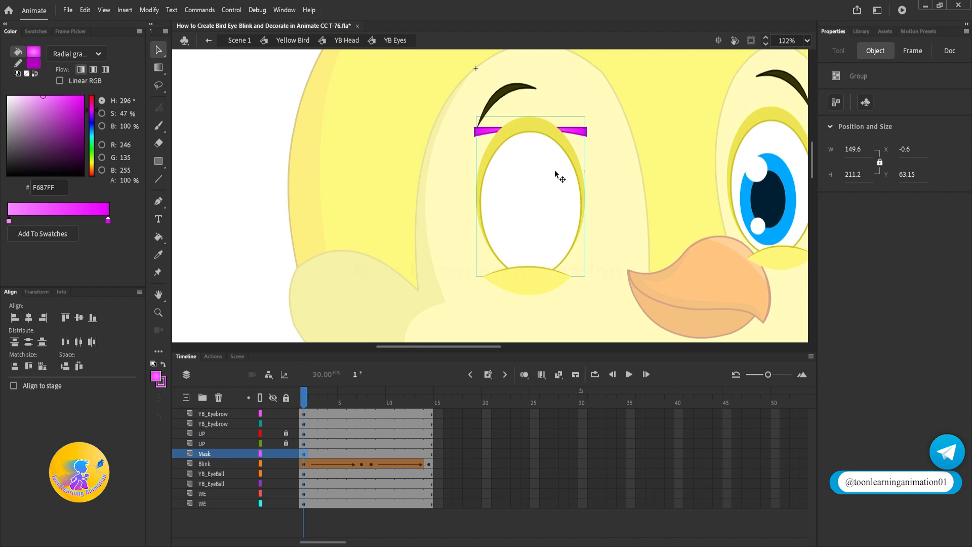
{"action": "double_click", "coordinate": [531, 126]}
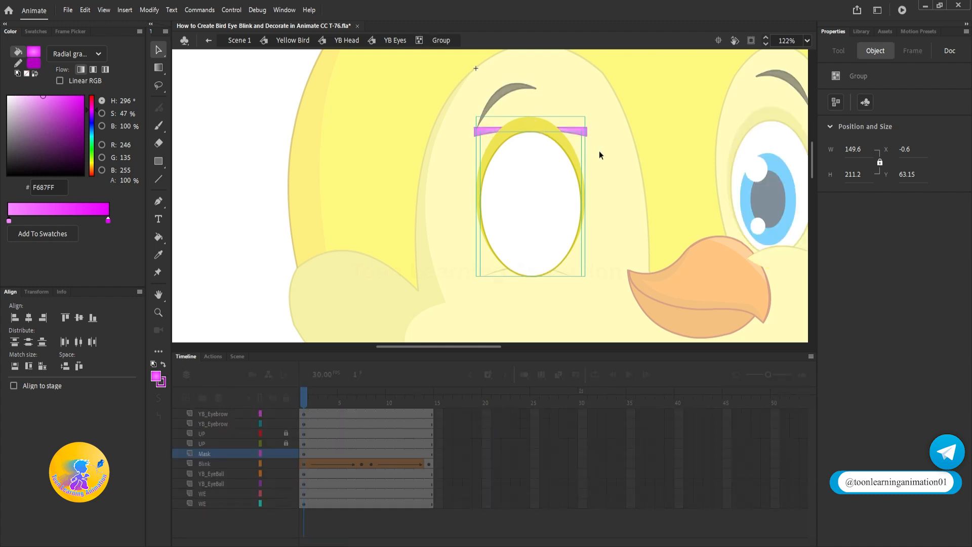
{"action": "double_click", "coordinate": [608, 204]}
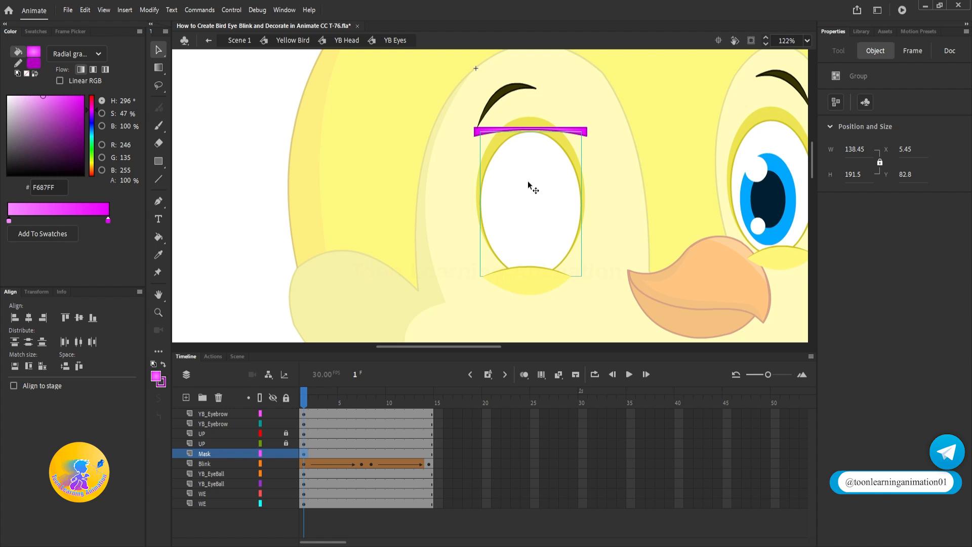
Convert the Mask layer into a mask for the Blink layer.
{"action": "left_click", "coordinate": [207, 455]}
{"action": "right_click", "coordinate": [207, 455]}
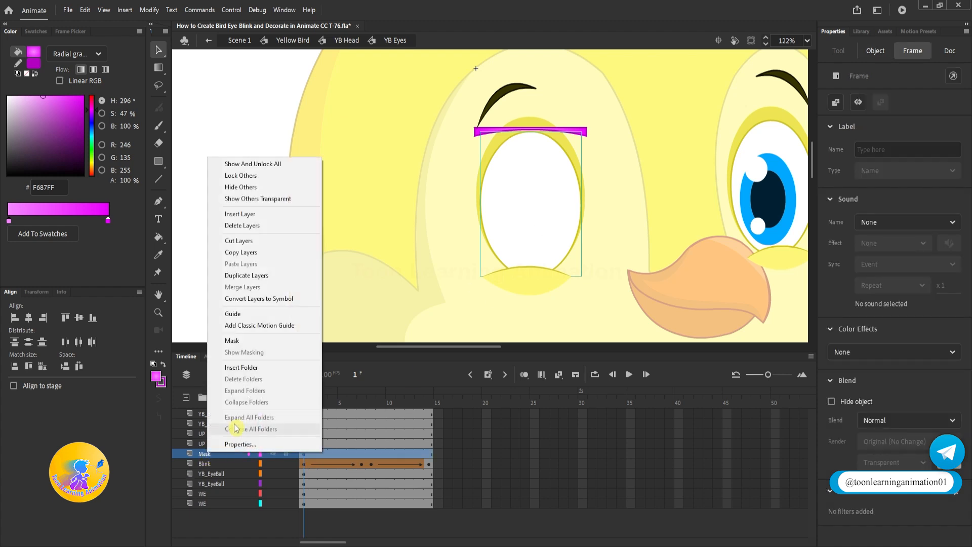
{"action": "left_click", "coordinate": [240, 341]}
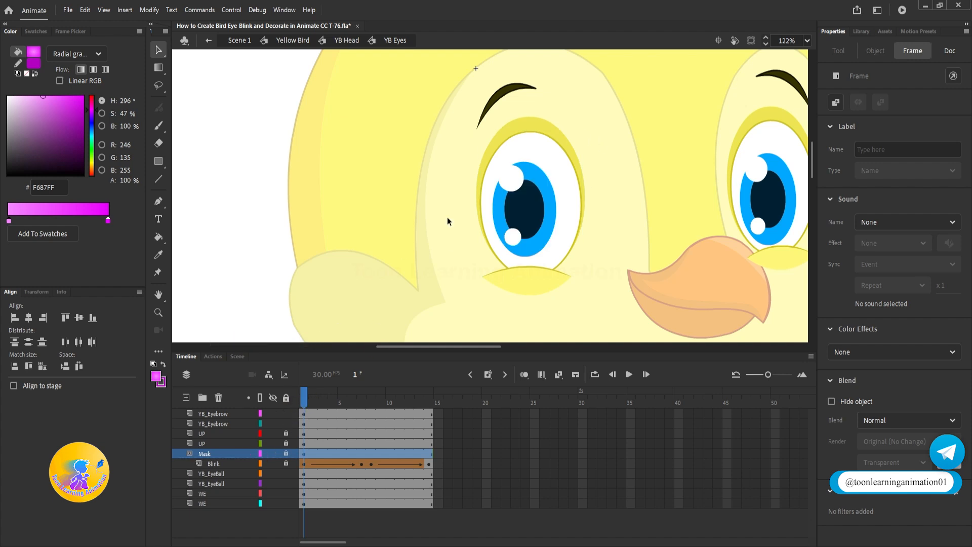
Play the masked blink from frame 1 to check it and select the left YB EyeBall instance.
{"action": "left_click", "coordinate": [285, 464]}
{"action": "left_click", "coordinate": [286, 463]}
{"action": "left_click_drag", "start_coordinate": [313, 402], "coordinate": [272, 411]}
{"action": "key", "text": "Return"}
{"action": "left_click", "coordinate": [533, 227]}
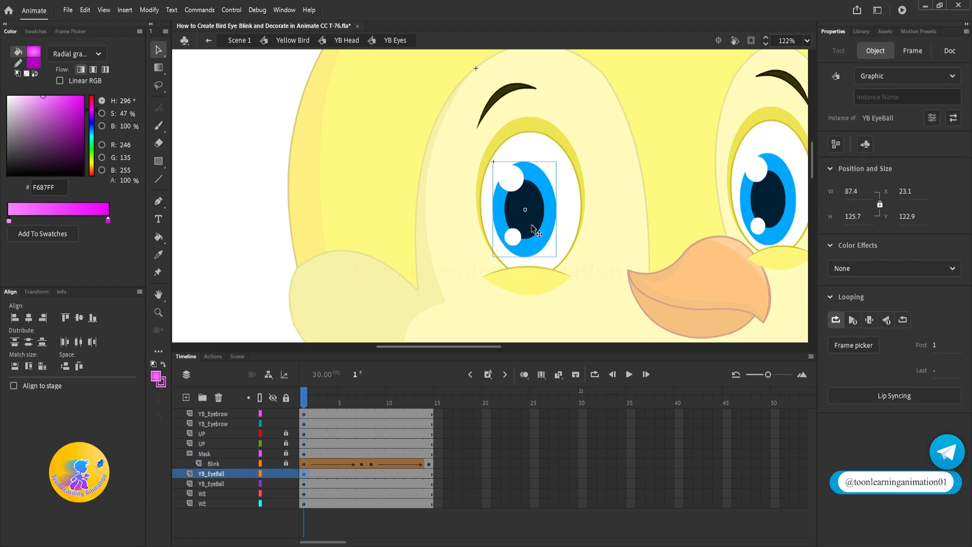
Open the left YB EyeBall symbol for editing and add keyframes at frames 14 and 7 of Layer_1.
{"action": "double_click", "coordinate": [531, 224]}
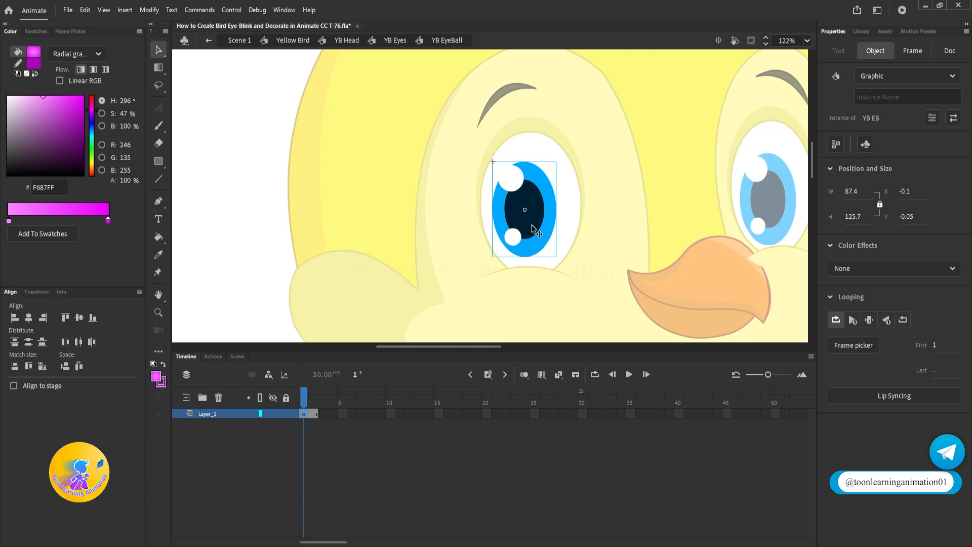
{"action": "left_click", "coordinate": [430, 412]}
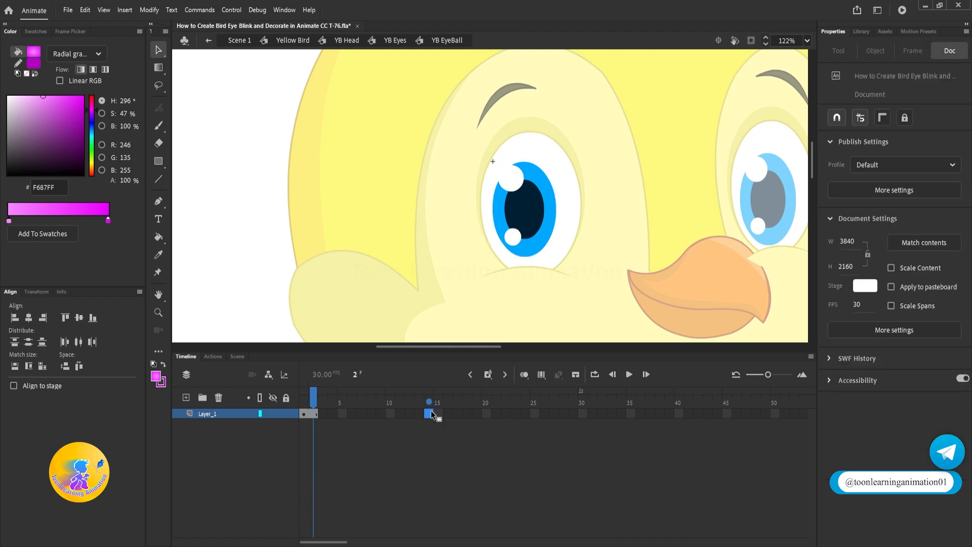
{"action": "key", "text": "F5"}
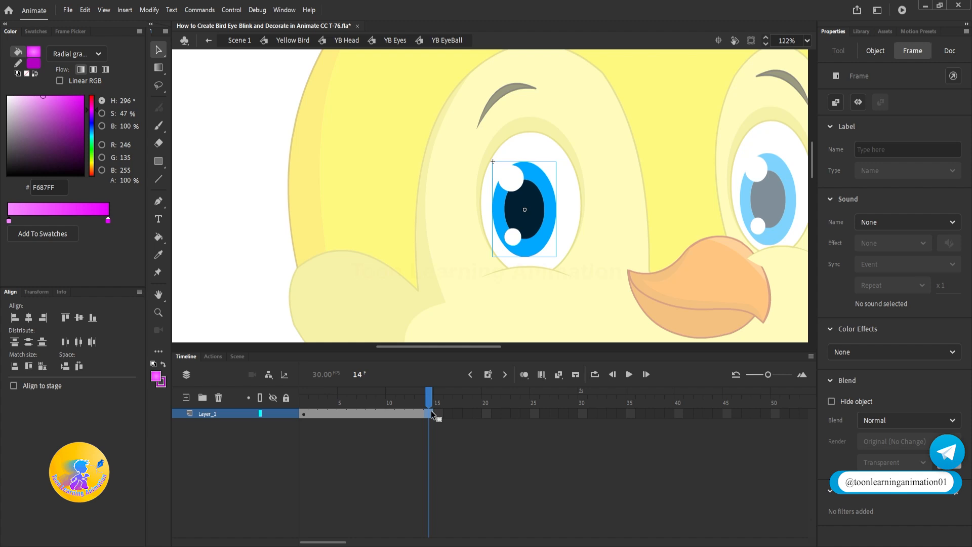
{"action": "left_click", "coordinate": [361, 414]}
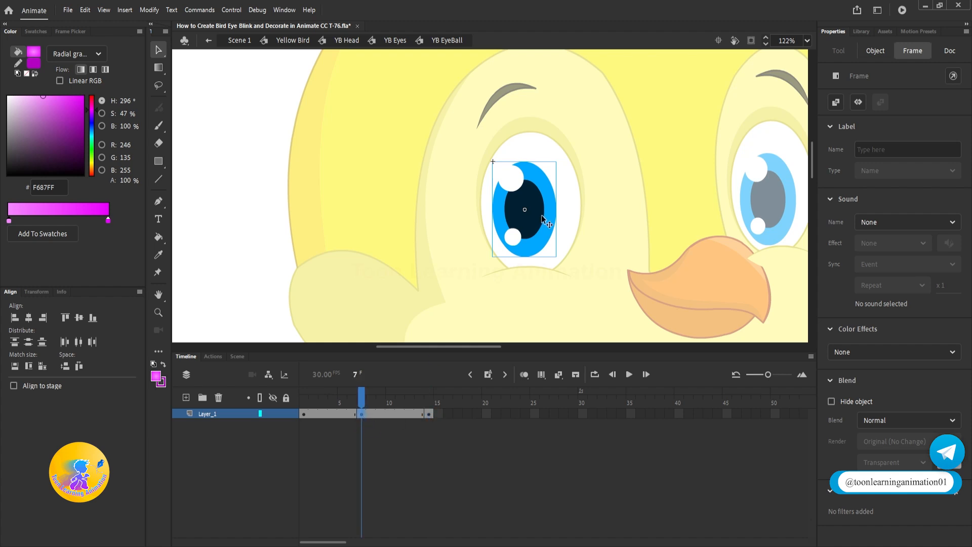
Nudge the eyeball at frame 7 down by 15 small increments towards the lower lid.
{"action": "key", "text": "Down"}
{"action": "key", "text": "Down"}
{"action": "key", "text": "Down"}
{"action": "key", "text": "Down"}
{"action": "key", "text": "Down"}
{"action": "key", "text": "Down"}
{"action": "key", "text": "Down"}
{"action": "key", "text": "Down"}
{"action": "key", "text": "Down"}
{"action": "key", "text": "Down"}
{"action": "key", "text": "Down"}
{"action": "key", "text": "Down"}
{"action": "key", "text": "Down"}
{"action": "key", "text": "Down"}
{"action": "key", "text": "Down"}
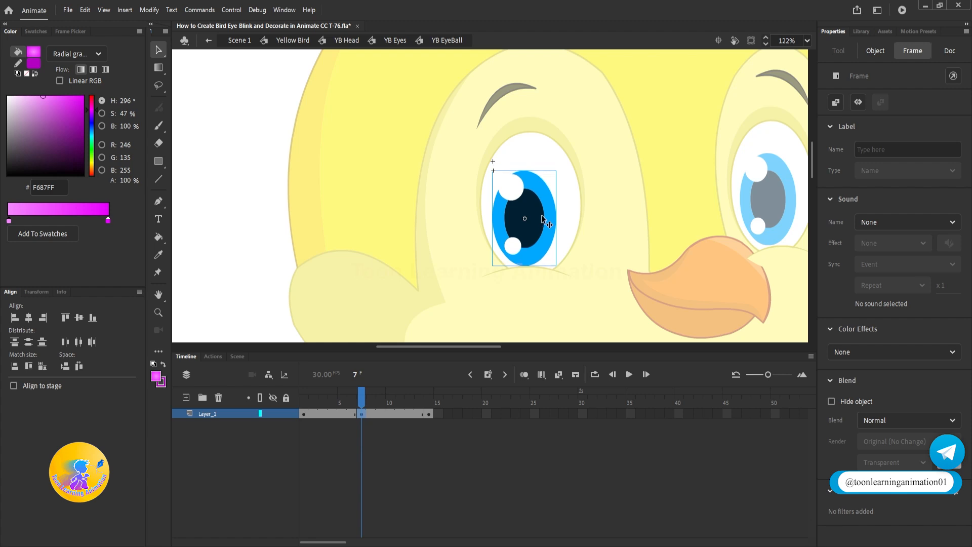
Add a keyframe at frame 8 and create classic tweens for the eyeball's downward and return movements.
{"action": "left_click", "coordinate": [370, 415]}
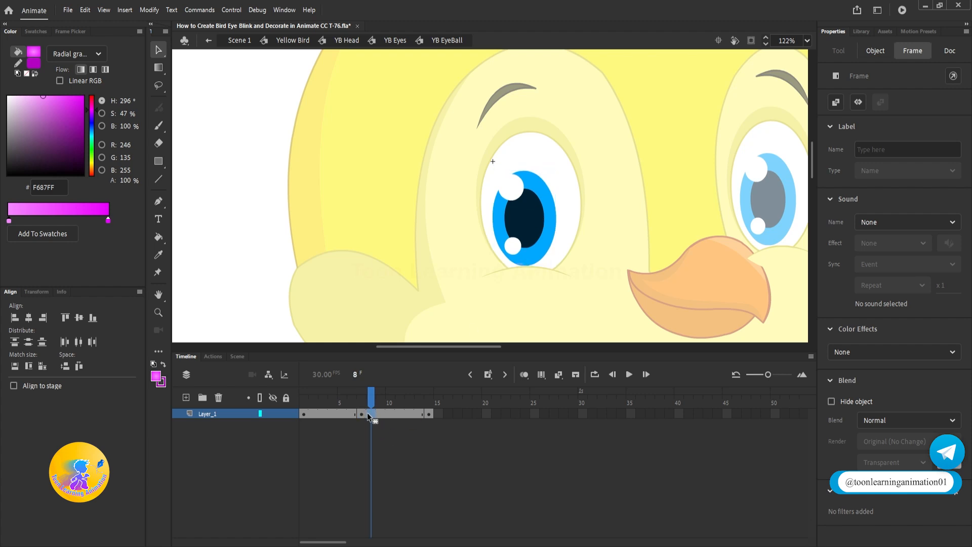
{"action": "key", "text": "F6"}
{"action": "left_click_drag", "start_coordinate": [384, 415], "coordinate": [333, 416]}
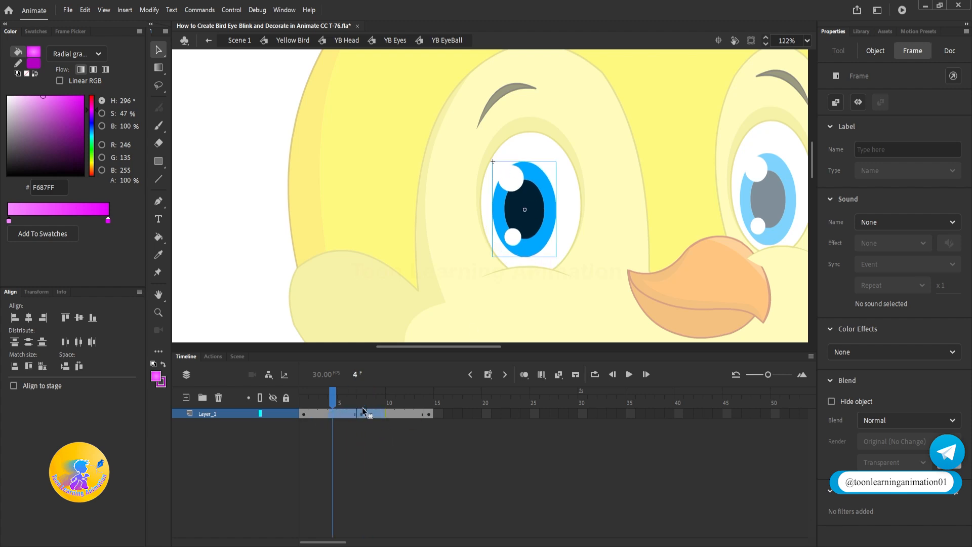
{"action": "right_click", "coordinate": [359, 414]}
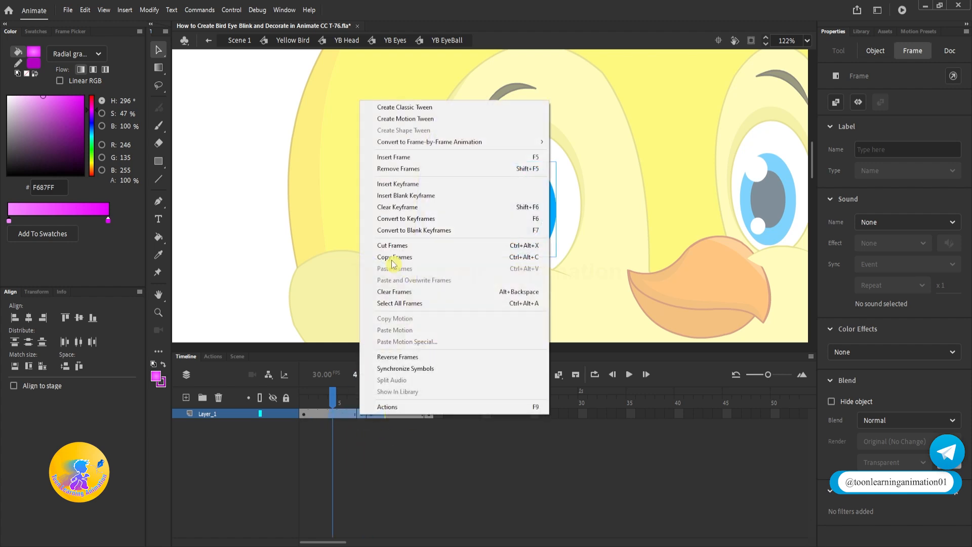
{"action": "left_click", "coordinate": [417, 107]}
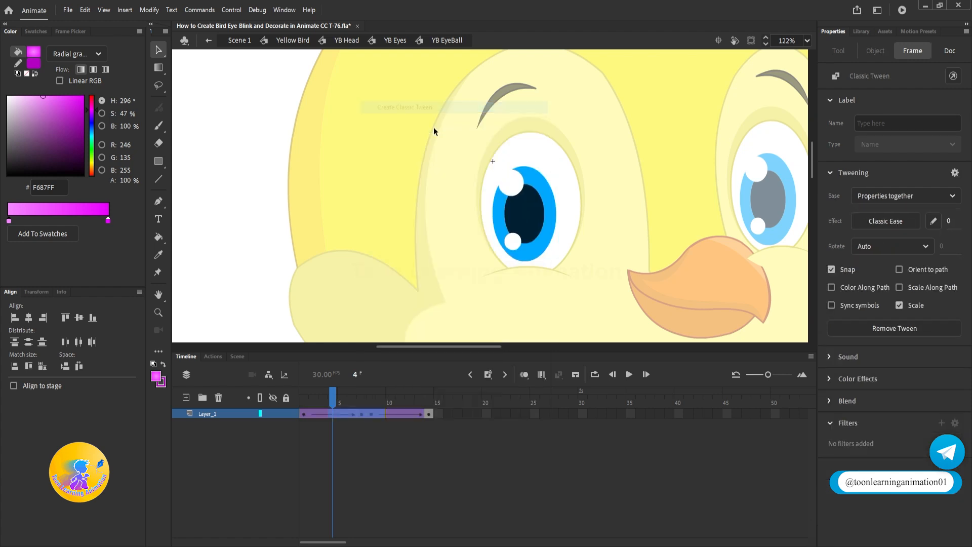
Set the first eyeball tween's ease to -100, adjust the return tween's ease, and go back to the YB Eyes symbol.
{"action": "left_click", "coordinate": [324, 414]}
{"action": "left_click_drag", "start_coordinate": [949, 223], "coordinate": [299, 257]}
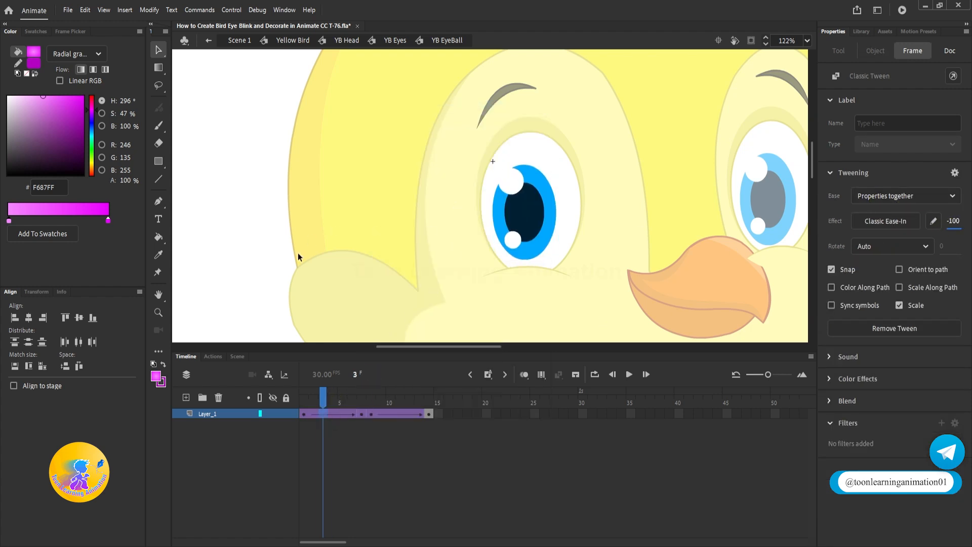
{"action": "left_click", "coordinate": [399, 414]}
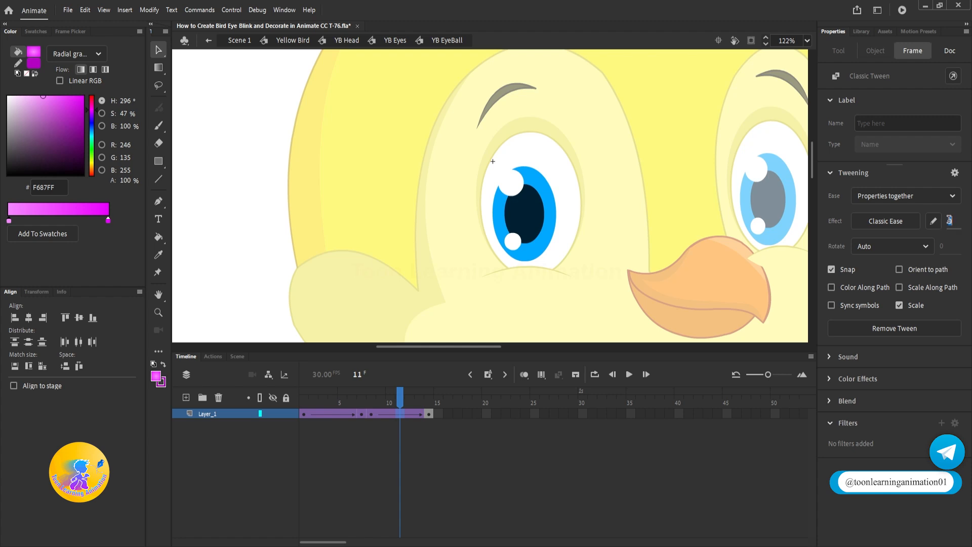
{"action": "double_click", "coordinate": [267, 232]}
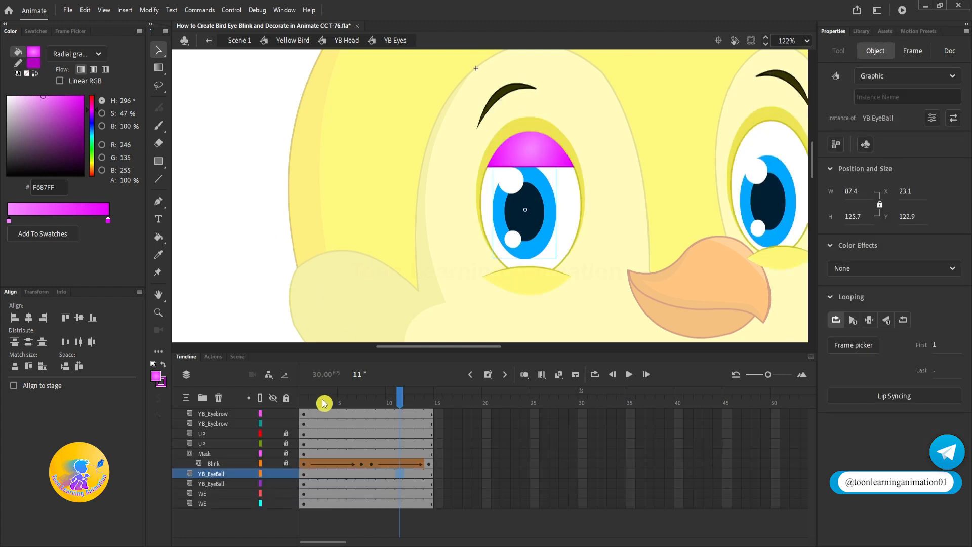
Play the blink with the moving eyeballs to check it.
{"action": "left_click", "coordinate": [366, 277]}
{"action": "key", "text": "Return"}
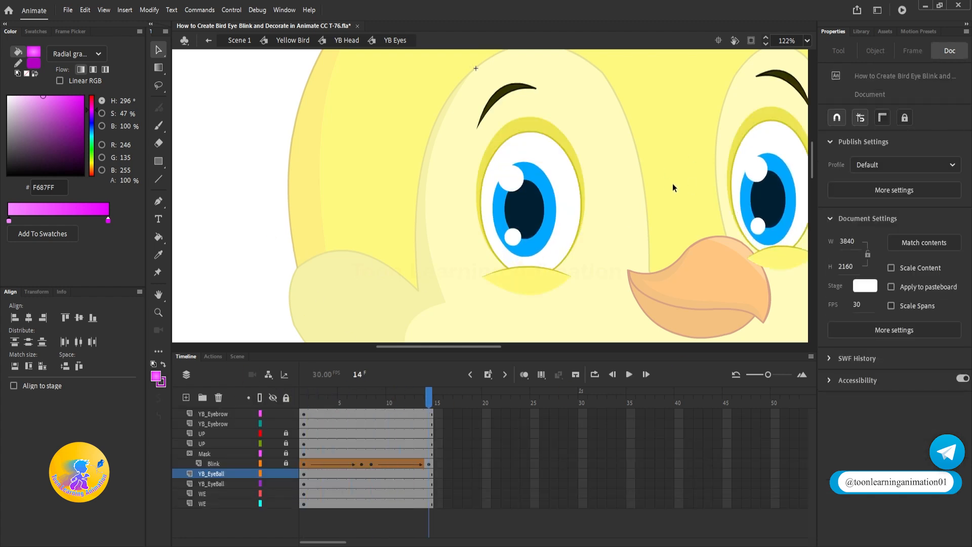
{"action": "left_click_drag", "start_coordinate": [673, 183], "coordinate": [622, 184]}
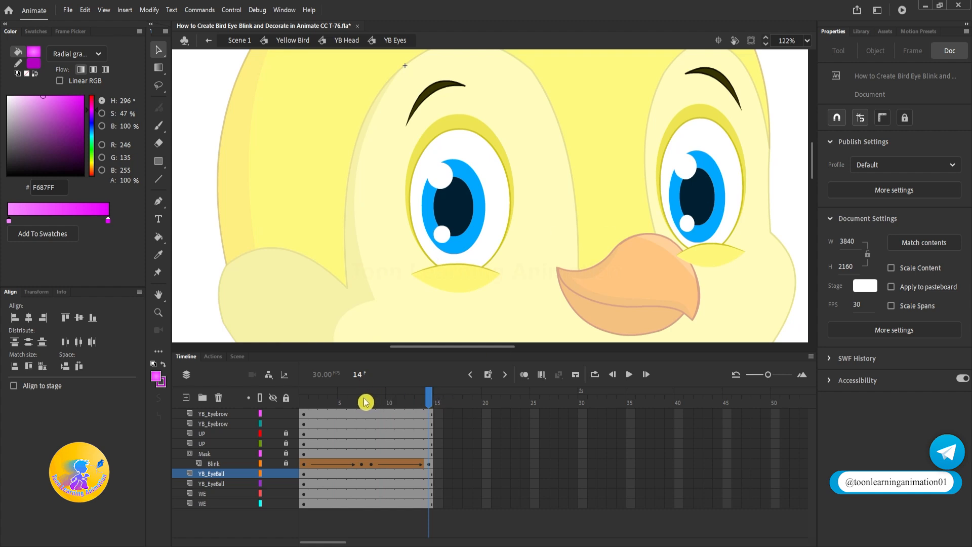
Set the looping of both YB EyeBall instances at frame 1 to play once.
{"action": "left_click", "coordinate": [304, 403]}
{"action": "left_click", "coordinate": [461, 205]}
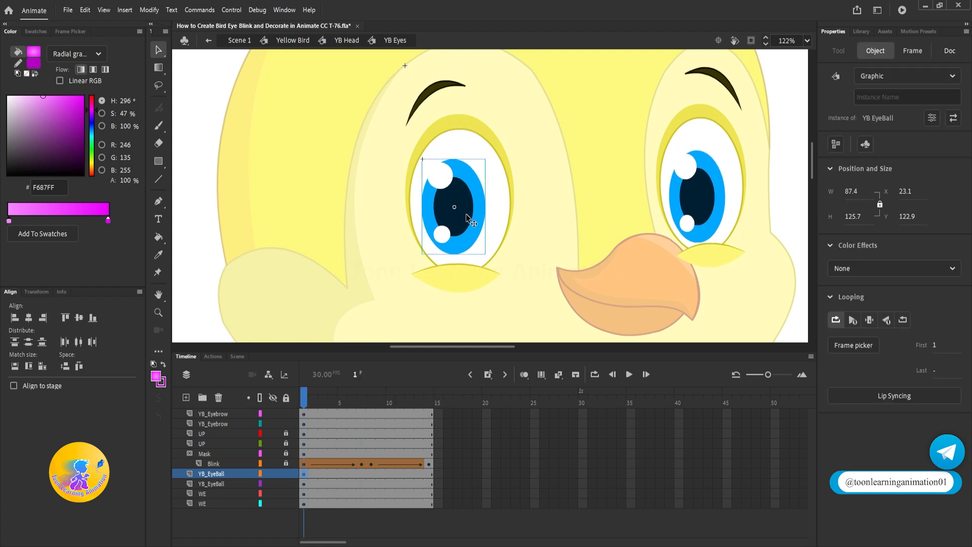
{"action": "left_click", "coordinate": [703, 205], "text": "shift"}
{"action": "left_click", "coordinate": [853, 299]}
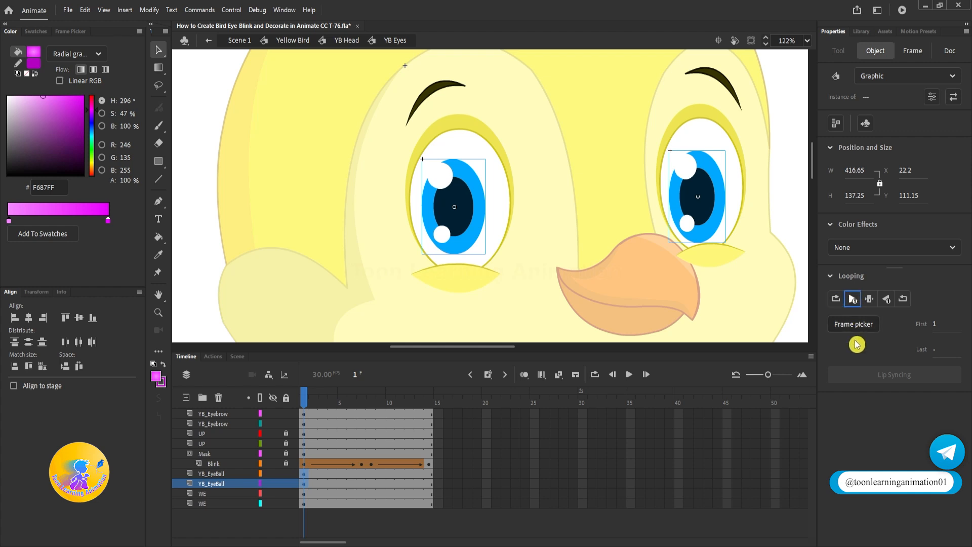
Check the eyeball movement with the new looping setting by playing the timeline, and return to frame 1.
{"action": "left_click", "coordinate": [281, 181]}
{"action": "key", "text": "Return"}
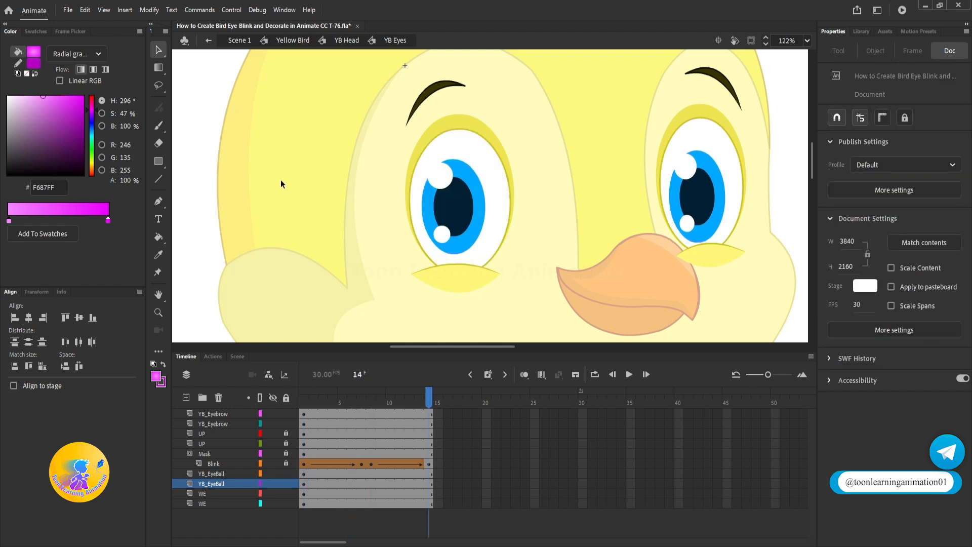
{"action": "left_click_drag", "start_coordinate": [346, 397], "coordinate": [254, 404]}
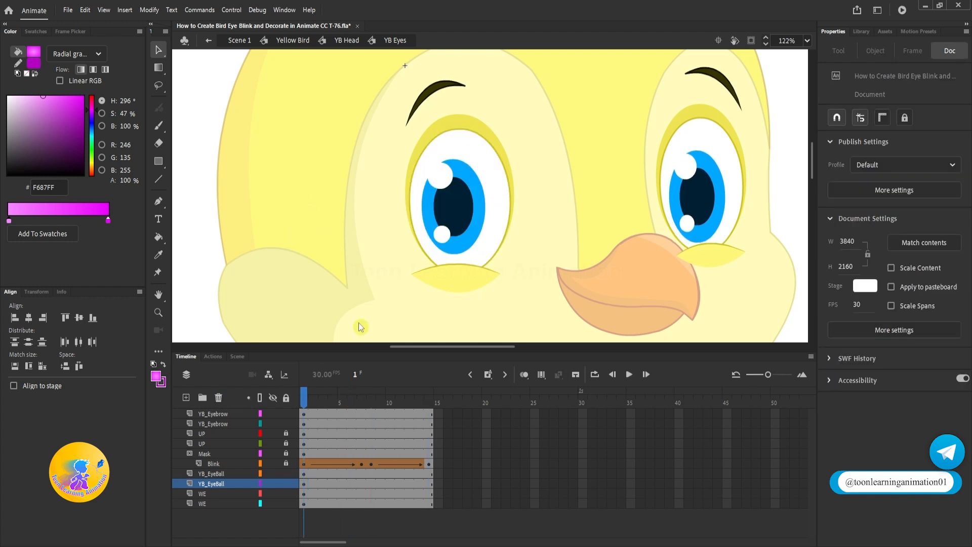
Use Free Transform to move each eyebrow's transformation point to its outer lower end.
{"action": "scroll", "coordinate": [652, 225], "scroll_direction": "up", "scroll_amount": 2}
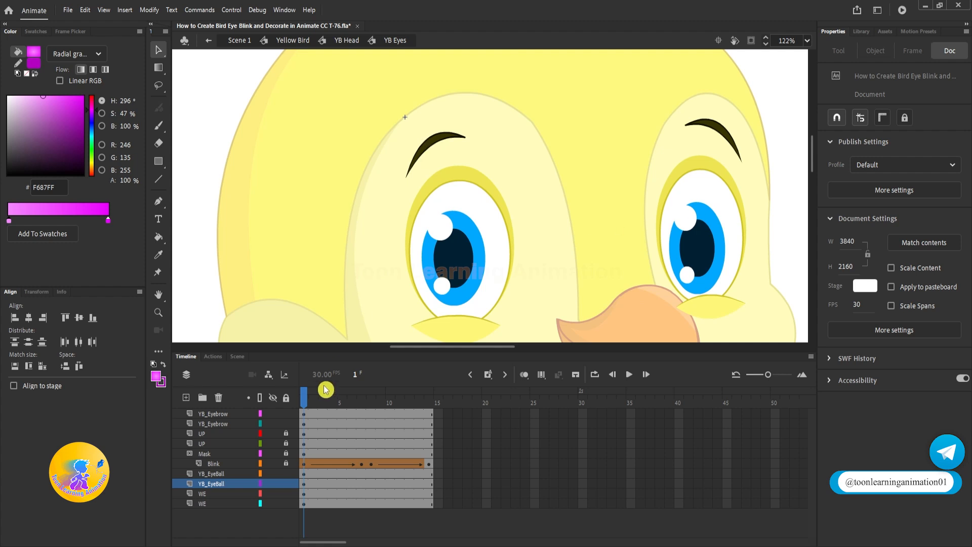
{"action": "left_click", "coordinate": [446, 138]}
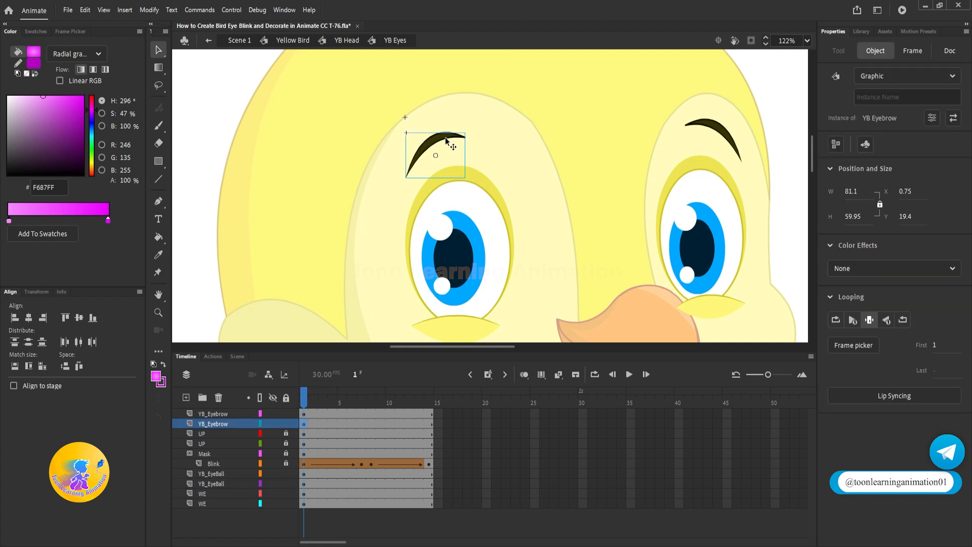
{"action": "key", "text": "q"}
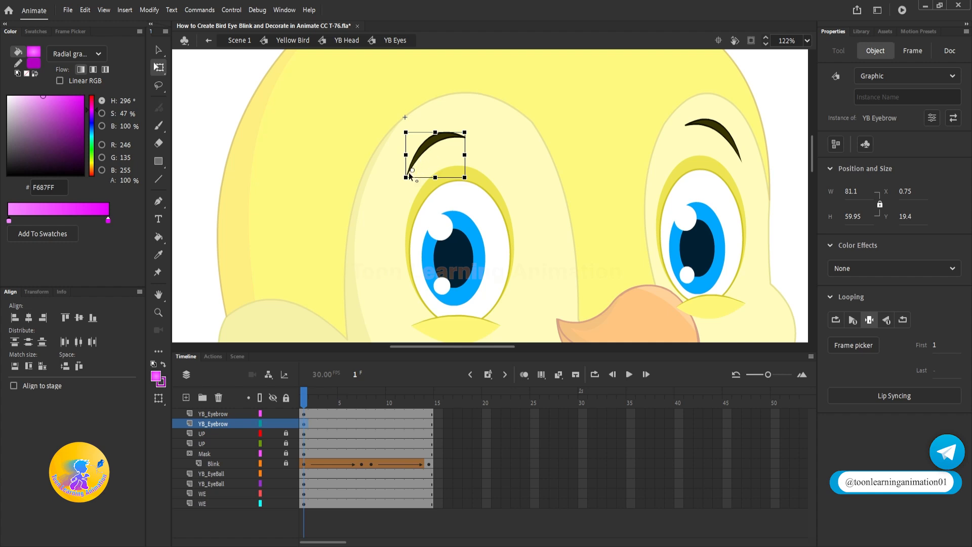
{"action": "left_click", "coordinate": [710, 125]}
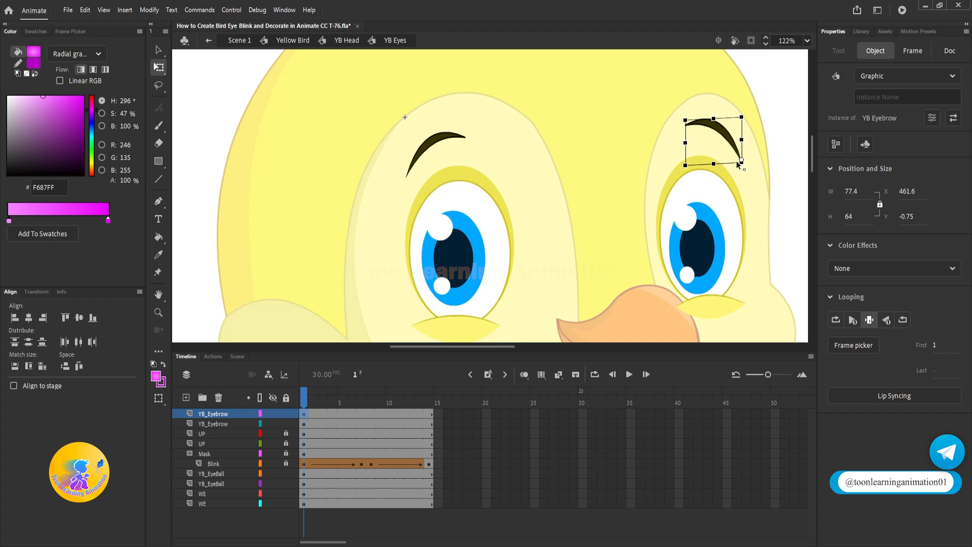
Add keyframes at frames 14 and 7 on both YB_Eyebrow layers.
{"action": "left_click_drag", "start_coordinate": [429, 415], "coordinate": [429, 424]}
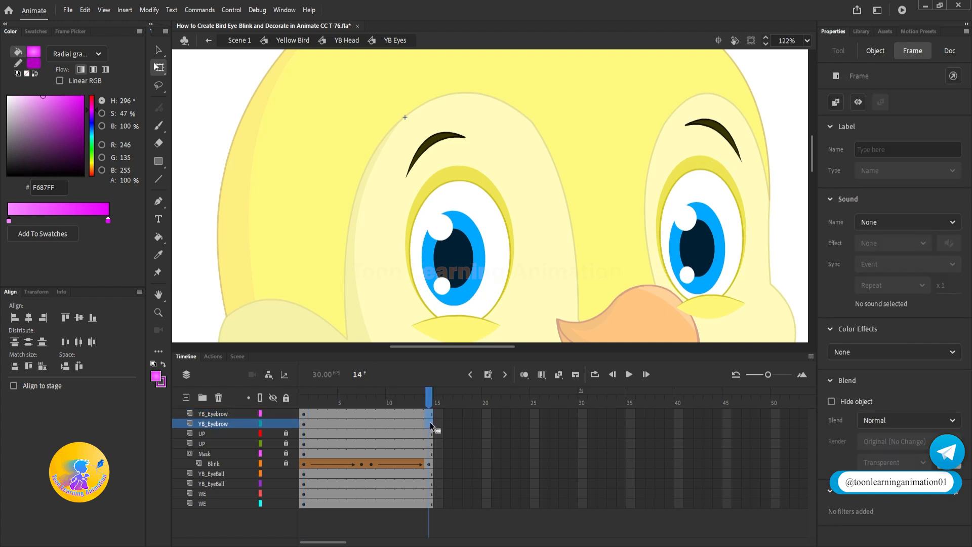
{"action": "key", "text": "F6"}
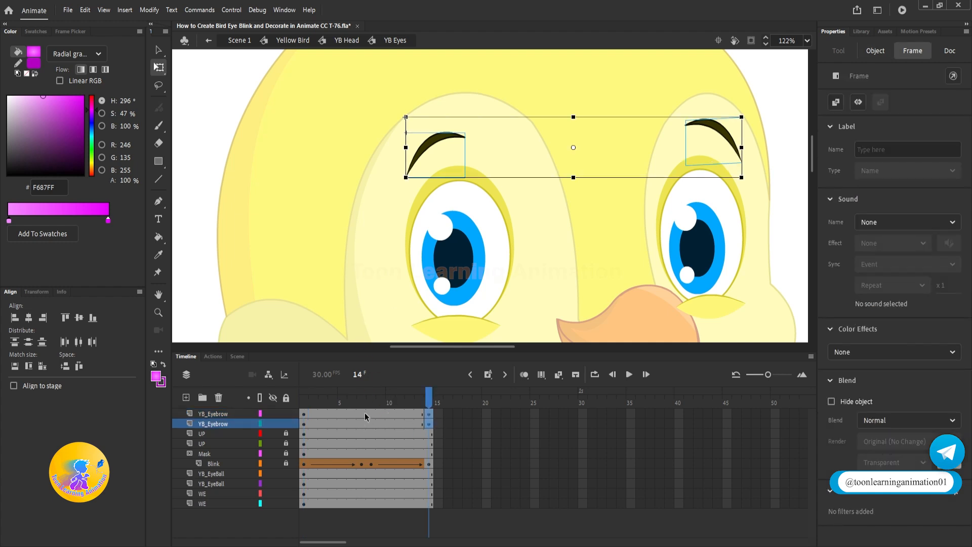
{"action": "left_click_drag", "start_coordinate": [365, 412], "coordinate": [368, 428]}
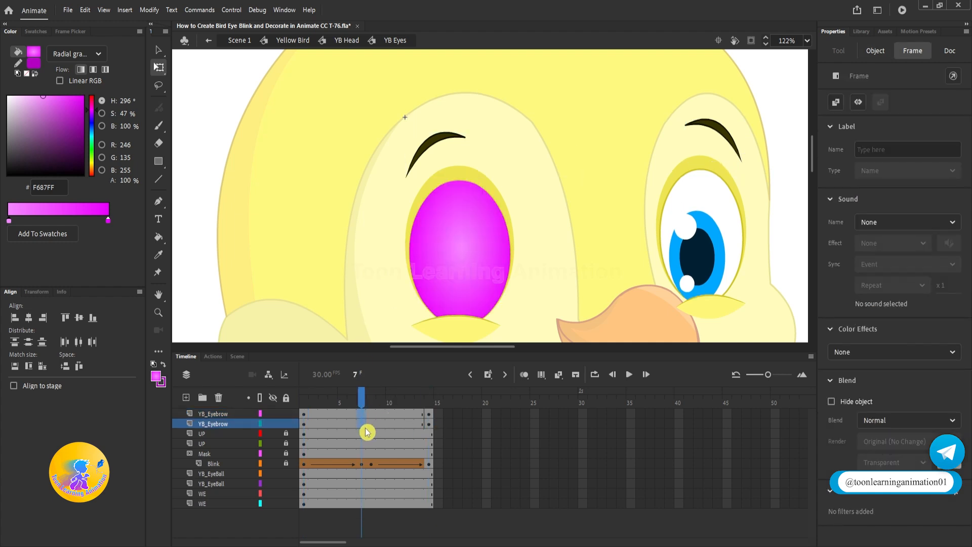
Rotate both eyebrows slightly at frame 7 so that their inner ends tilt down.
{"action": "left_click", "coordinate": [502, 53]}
{"action": "left_click", "coordinate": [459, 138]}
{"action": "left_click_drag", "start_coordinate": [470, 130], "coordinate": [478, 143]}
{"action": "left_click", "coordinate": [699, 129]}
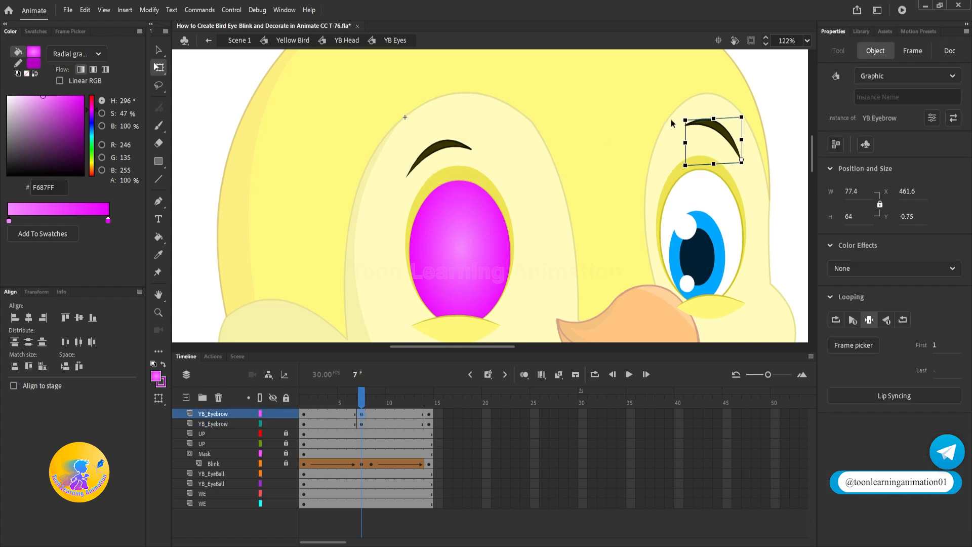
{"action": "left_click_drag", "start_coordinate": [684, 121], "coordinate": [677, 137]}
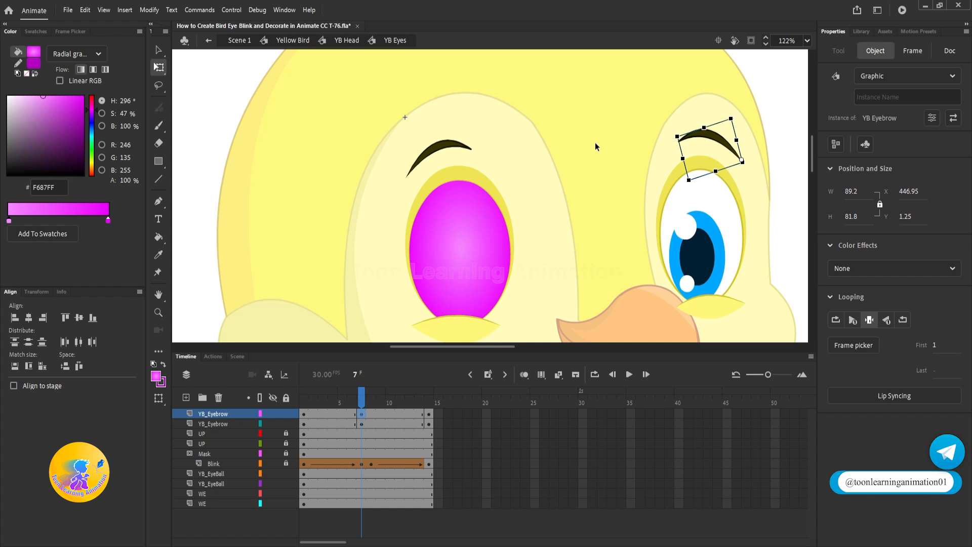
Select both eyebrows at frame 7 and nudge them down together until they sit just above the eyes.
{"action": "left_click", "coordinate": [455, 146], "text": "shift"}
{"action": "key", "text": "Down"}
{"action": "key", "text": "Down"}
{"action": "key", "text": "Down"}
{"action": "key", "text": "Down"}
{"action": "key", "text": "Down"}
{"action": "key", "text": "Down"}
{"action": "key", "text": "Down"}
{"action": "key", "text": "Down"}
{"action": "key", "text": "Down"}
{"action": "key", "text": "Down"}
{"action": "key", "text": "Down"}
{"action": "key", "text": "Down"}
{"action": "key", "text": "Down"}
{"action": "key", "text": "Down"}
{"action": "key", "text": "Down"}
{"action": "key", "text": "Down"}
{"action": "key", "text": "Down"}
{"action": "key", "text": "Down"}
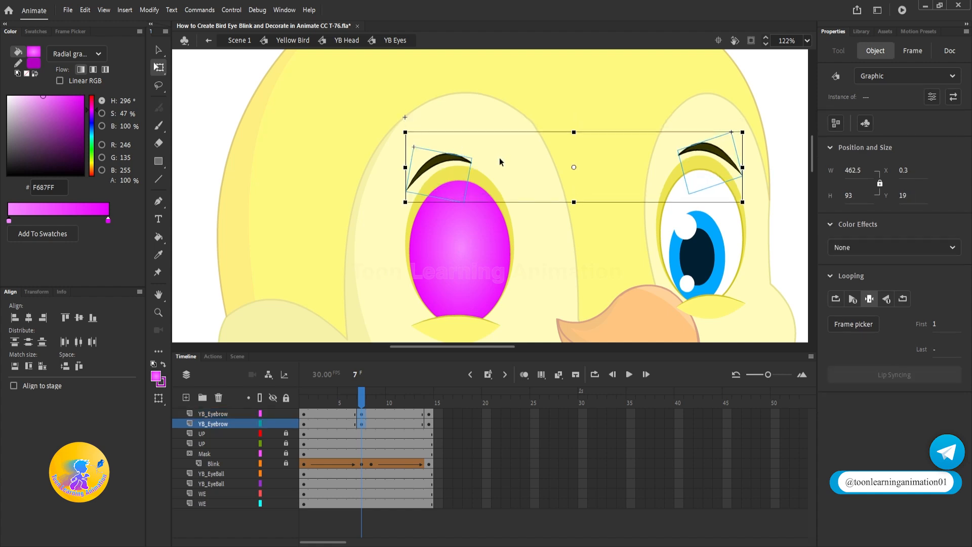
Add keyframes at frame 8 on both YB_Eyebrow layers and create classic tweens across their two movements.
{"action": "left_click_drag", "start_coordinate": [369, 415], "coordinate": [326, 428]}
{"action": "key", "text": "F6"}
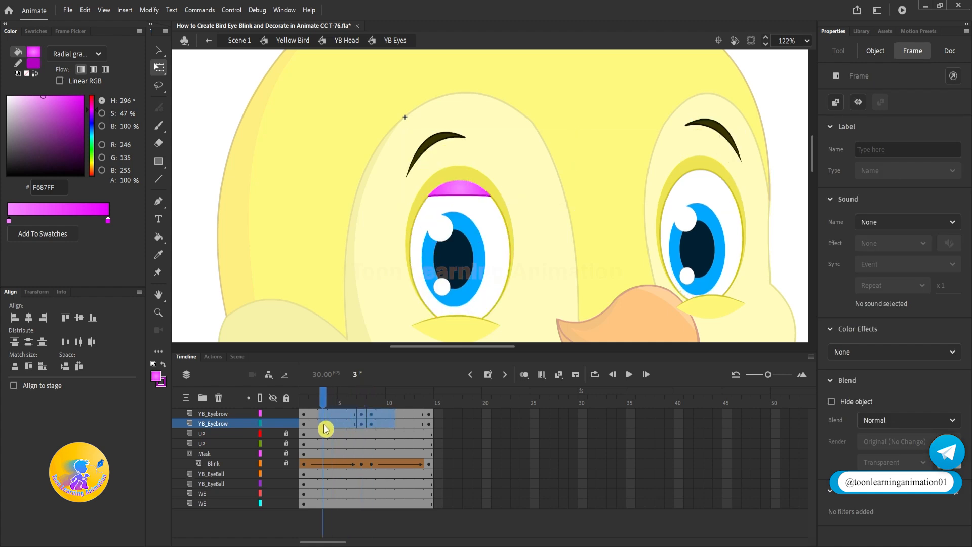
{"action": "right_click", "coordinate": [334, 425]}
{"action": "left_click", "coordinate": [364, 115]}
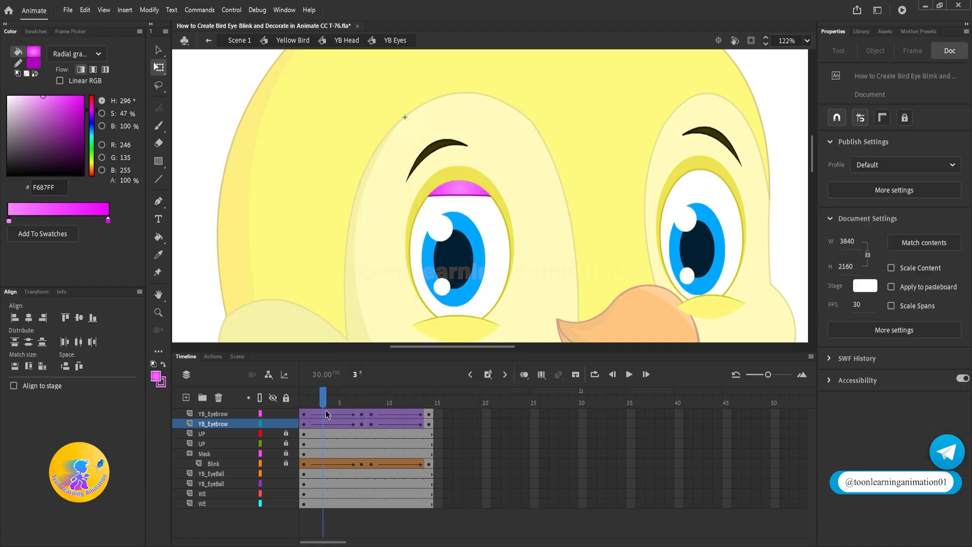
Set the ease of the eyebrow tweens to -100 for the downward movement and 100 for the return.
{"action": "left_click", "coordinate": [331, 425]}
{"action": "left_click_drag", "start_coordinate": [948, 222], "coordinate": [204, 301]}
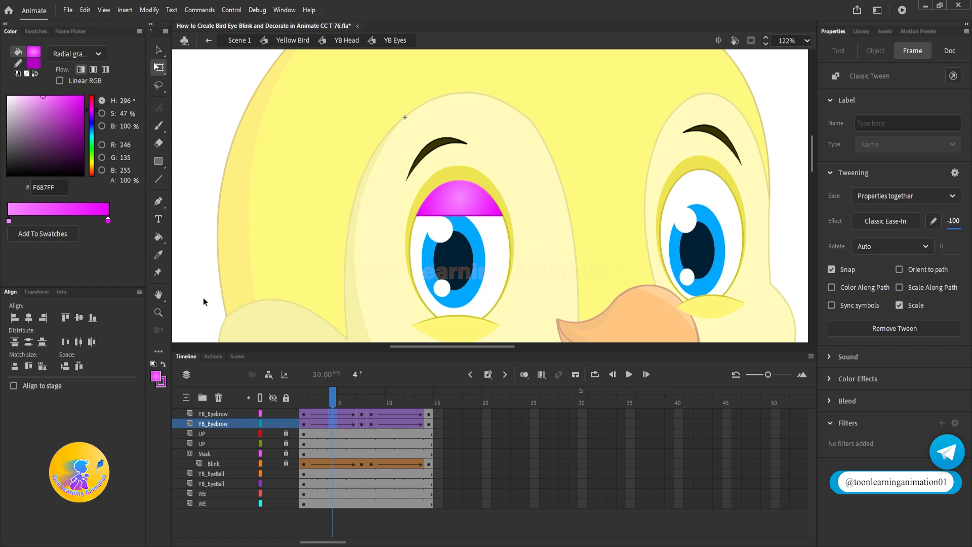
{"action": "left_click", "coordinate": [399, 424]}
{"action": "left_click", "coordinate": [951, 221]}
{"action": "type", "text": "1"}
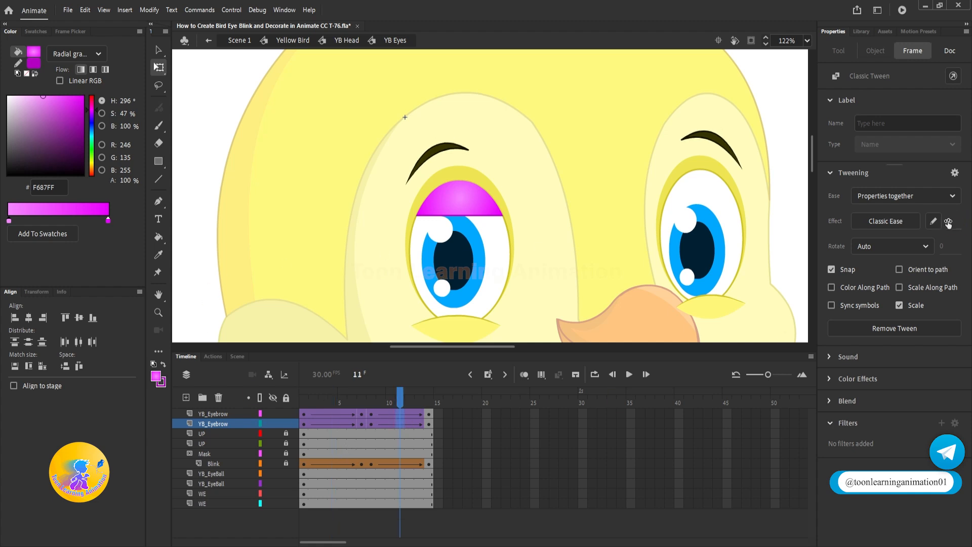
{"action": "type", "text": "00"}
Play the blink with the animated eyebrows from frame 1 to check it, return to frame 1 and bring the right eye into view.
{"action": "left_click_drag", "start_coordinate": [403, 396], "coordinate": [204, 397]}
{"action": "key", "text": "Return"}
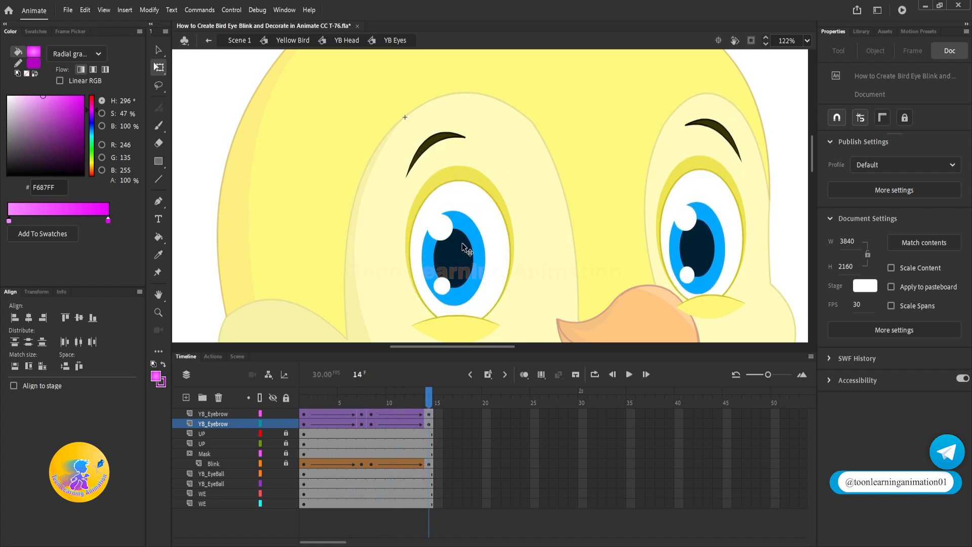
{"action": "key", "text": "Return"}
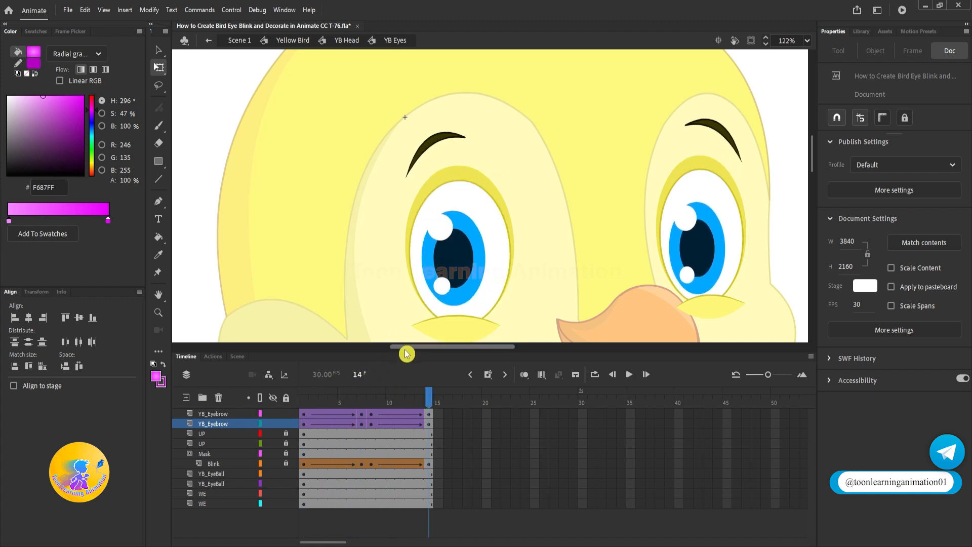
{"action": "left_click", "coordinate": [304, 399]}
{"action": "left_click_drag", "start_coordinate": [756, 228], "coordinate": [692, 199]}
{"action": "left_click", "coordinate": [753, 202]}
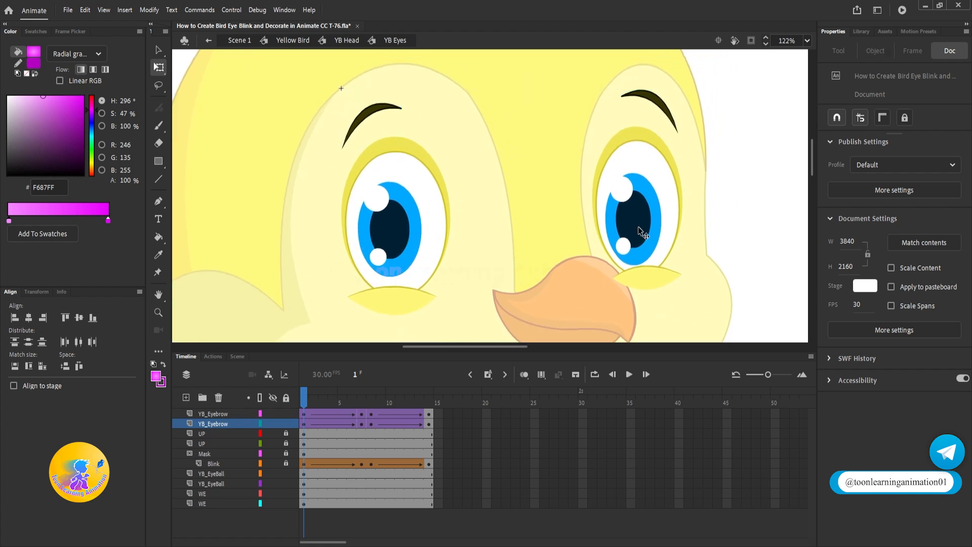
Add a layer above the right eye's YB_EyeBall layer and name it Blink.
{"action": "left_click", "coordinate": [642, 233]}
{"action": "left_click", "coordinate": [186, 398]}
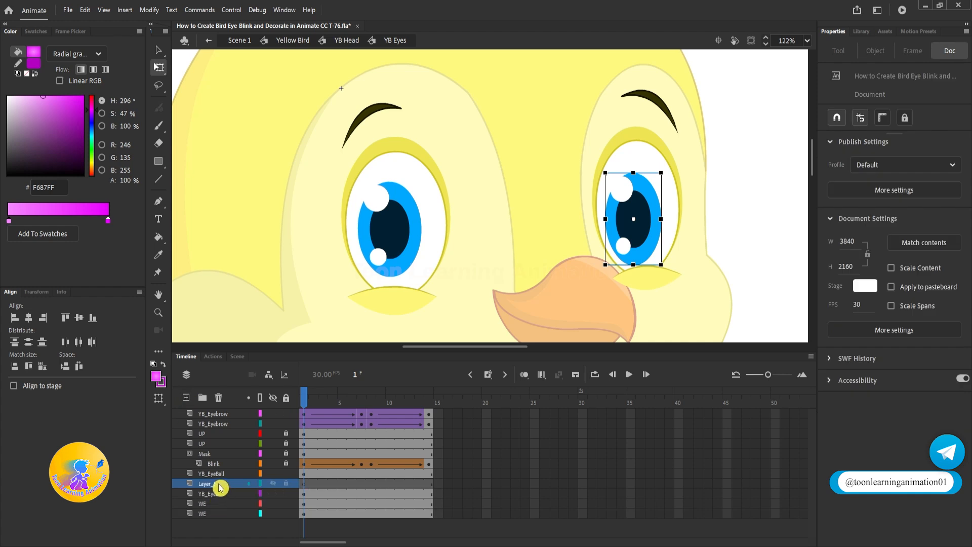
{"action": "double_click", "coordinate": [220, 488]}
{"action": "type", "text": "Ma"}
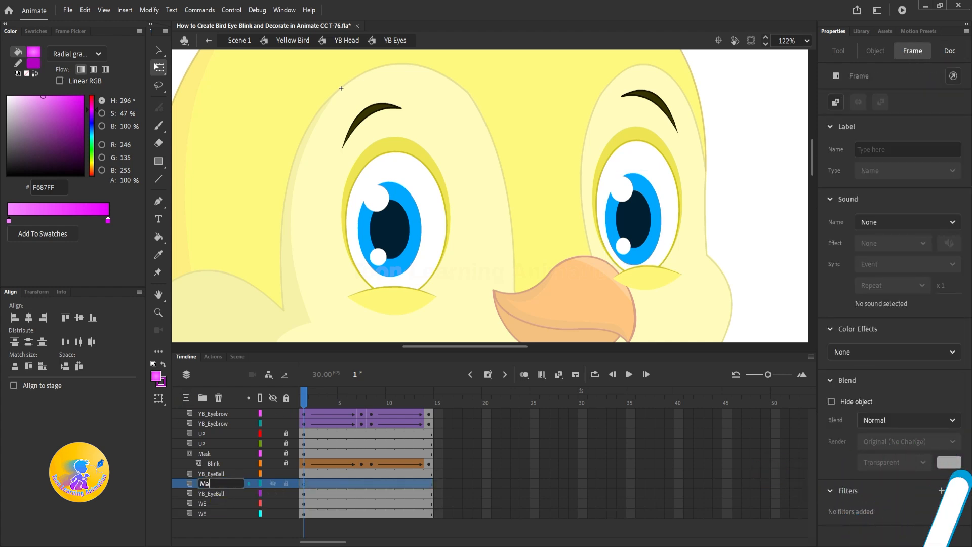
{"action": "key", "text": "BackSpace"}
{"action": "key", "text": "BackSpace"}
{"action": "type", "text": "Bli"}
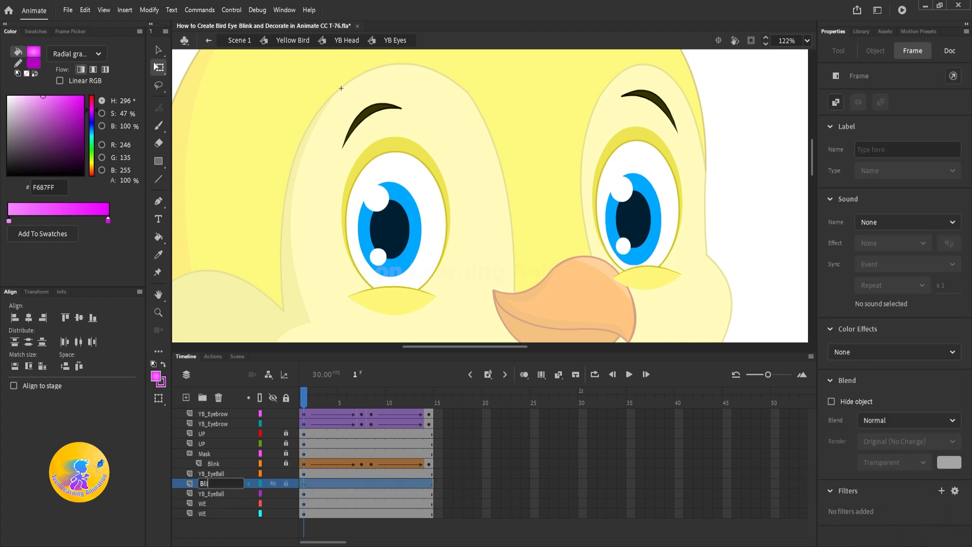
{"action": "type", "text": "nk"}
{"action": "key", "text": "Return"}
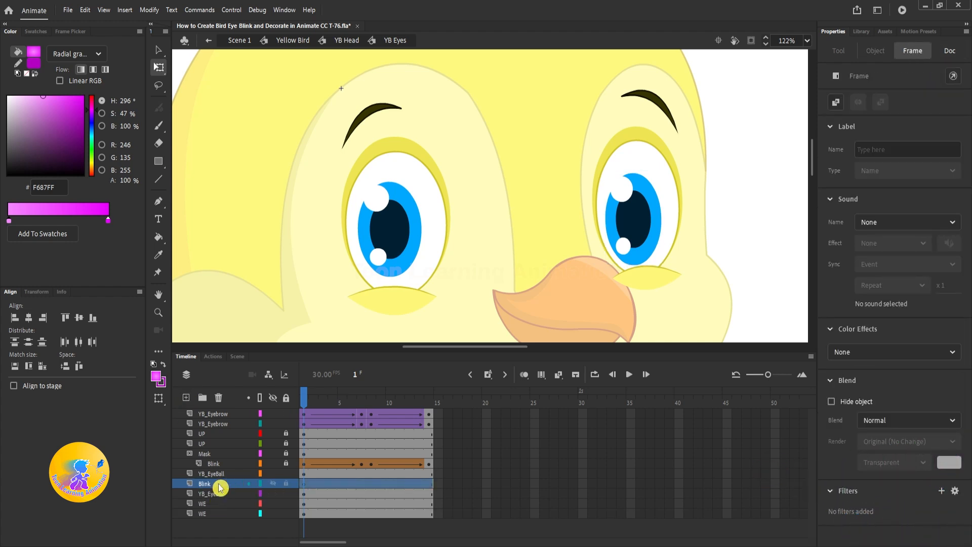
Draw a thin rectangle across the top of the right eye on the Blink layer and curve its lower edge upward.
{"action": "left_click", "coordinate": [158, 161]}
{"action": "scroll", "coordinate": [664, 211], "scroll_direction": "up", "scroll_amount": 2}
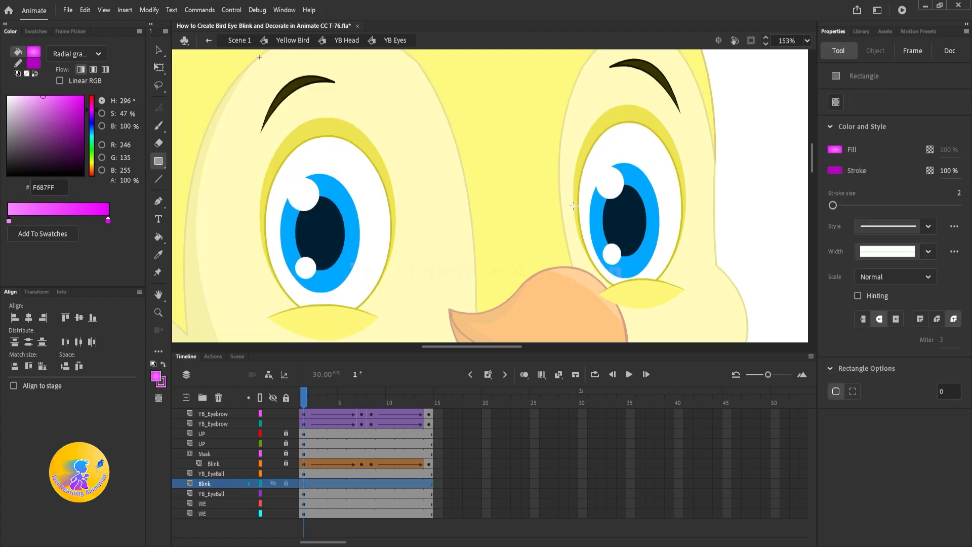
{"action": "left_click_drag", "start_coordinate": [574, 206], "coordinate": [657, 100]}
{"action": "key", "text": "v"}
{"action": "left_click", "coordinate": [658, 127]}
{"action": "scroll", "coordinate": [614, 123], "scroll_direction": "up", "scroll_amount": 4}
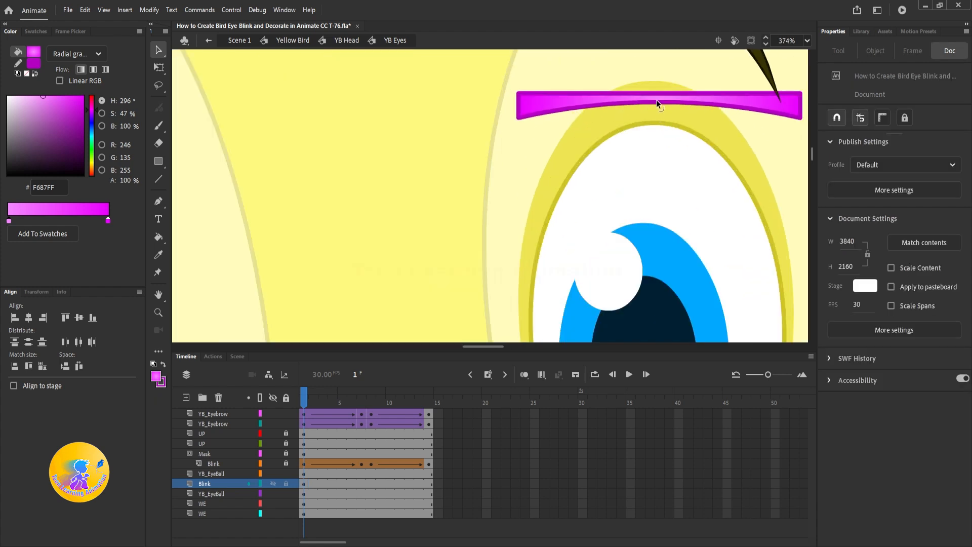
{"action": "left_click", "coordinate": [760, 100]}
{"action": "left_click_drag", "start_coordinate": [760, 101], "coordinate": [760, 115]}
{"action": "scroll", "coordinate": [574, 114], "scroll_direction": "down", "scroll_amount": 6}
{"action": "left_click", "coordinate": [764, 191]}
{"action": "scroll", "coordinate": [628, 186], "scroll_direction": "up", "scroll_amount": 2}
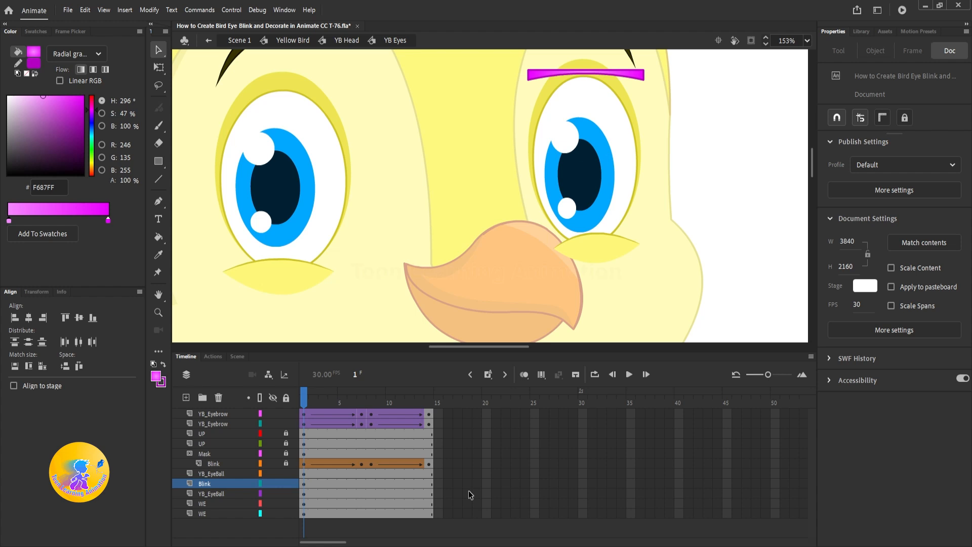
Add keyframes at frames 14 and 7 on the right eye's Blink layer.
{"action": "left_click", "coordinate": [429, 484]}
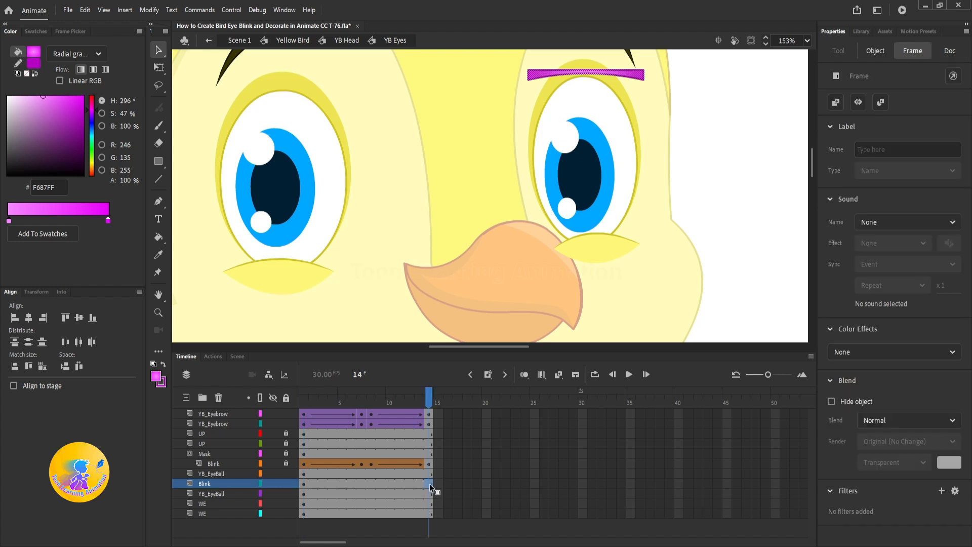
{"action": "left_click", "coordinate": [363, 483]}
{"action": "key", "text": "F6"}
{"action": "left_click", "coordinate": [668, 162]}
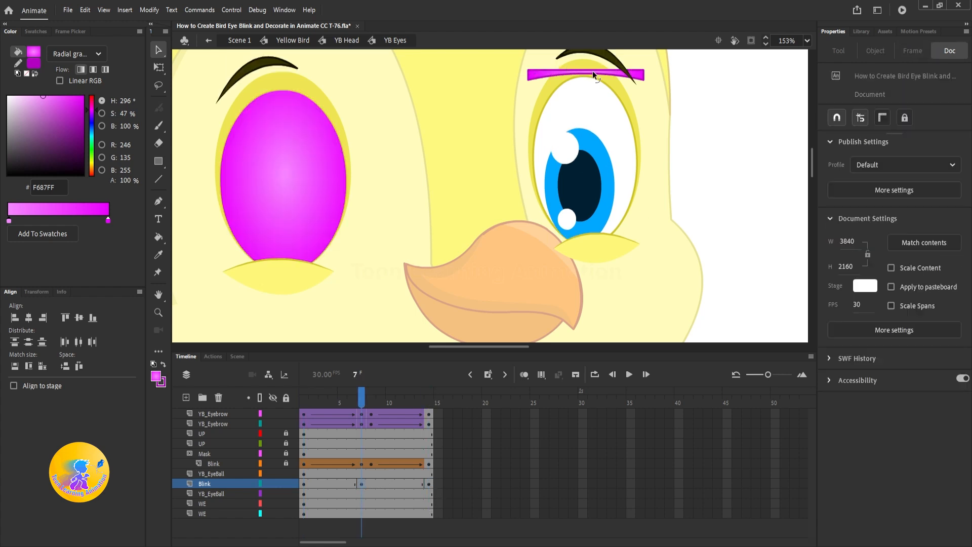
At frame 7, bulge the right eyelid's lower edge downward and lower its bottom corners until the shape covers the whole eye.
{"action": "scroll", "coordinate": [592, 71], "scroll_direction": "up", "scroll_amount": 1}
{"action": "left_click_drag", "start_coordinate": [582, 75], "coordinate": [584, 106]}
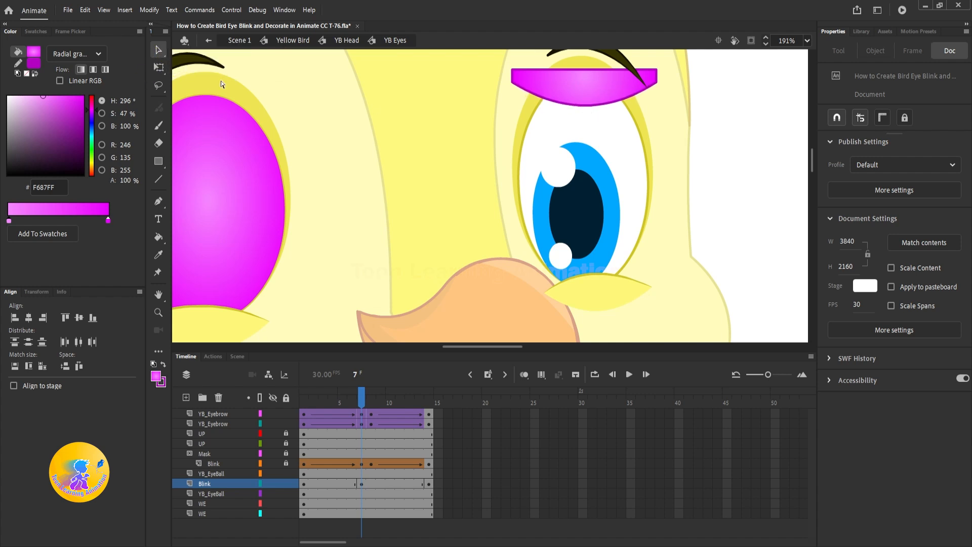
{"action": "left_click", "coordinate": [513, 77]}
{"action": "left_click_drag", "start_coordinate": [678, 89], "coordinate": [653, 78]}
{"action": "key", "text": "shift+Down"}
{"action": "key", "text": "shift+Down"}
{"action": "key", "text": "shift+Down"}
{"action": "key", "text": "shift+Down"}
{"action": "key", "text": "shift+Down"}
{"action": "key", "text": "shift+Down"}
{"action": "key", "text": "shift+Down"}
{"action": "key", "text": "shift+Down"}
{"action": "key", "text": "shift+Down"}
{"action": "key", "text": "shift+Down"}
{"action": "key", "text": "shift+Down"}
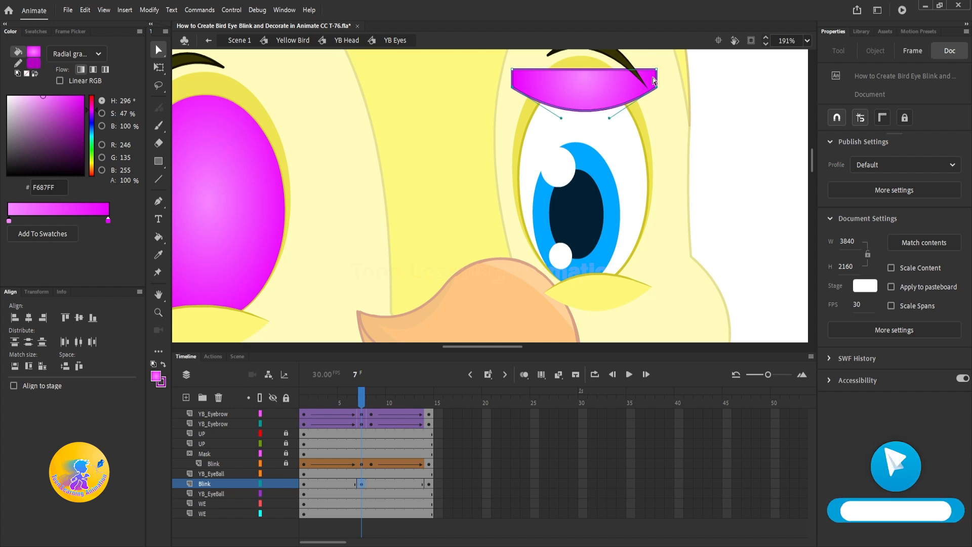
{"action": "key", "text": "shift+Down"}
{"action": "key", "text": "shift+Down"}
{"action": "key", "text": "shift+Down"}
{"action": "key", "text": "shift+Down"}
{"action": "key", "text": "shift+Down"}
{"action": "key", "text": "shift+Down"}
{"action": "key", "text": "shift+Down"}
{"action": "key", "text": "shift+Down"}
{"action": "key", "text": "shift+Down"}
{"action": "key", "text": "shift+Down"}
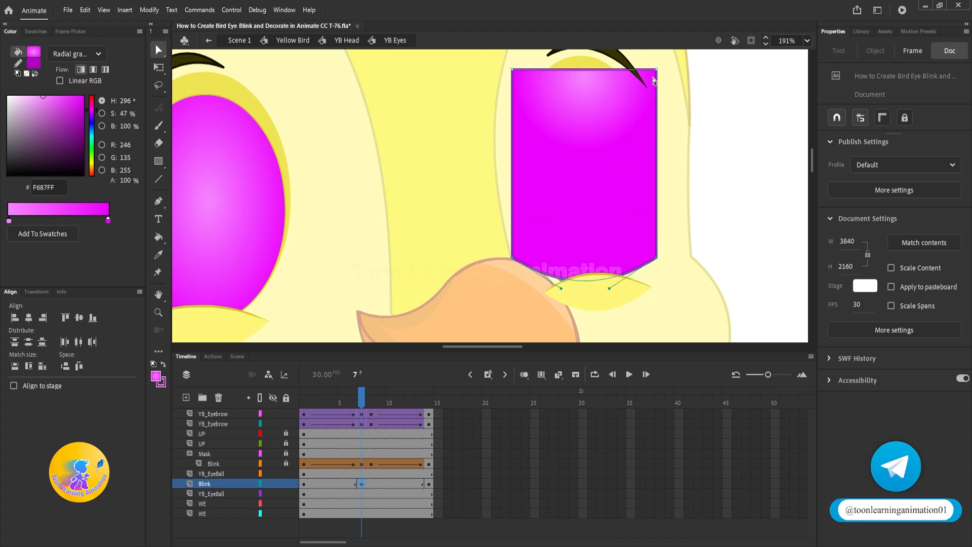
{"action": "key", "text": "shift+Down"}
{"action": "key", "text": "shift+Down"}
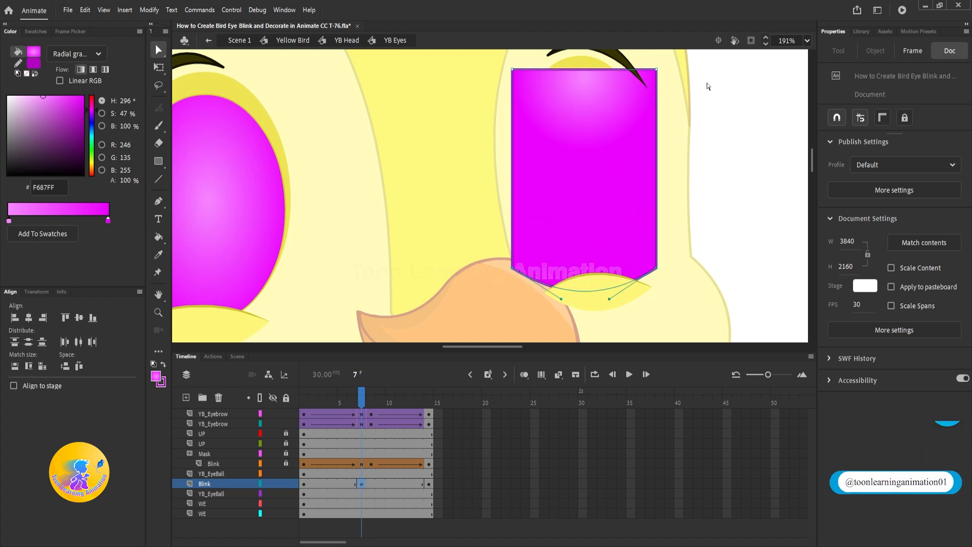
{"action": "left_click", "coordinate": [708, 114]}
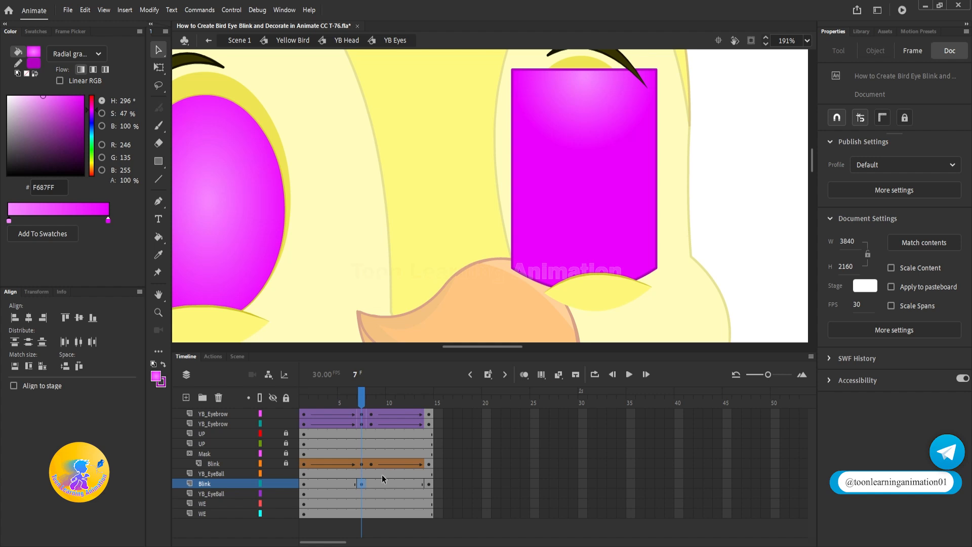
Add a keyframe at frame 8 on the right eye's Blink layer and create shape tweens for the closing and opening movements.
{"action": "left_click", "coordinate": [370, 483]}
{"action": "key", "text": "F6"}
{"action": "left_click_drag", "start_coordinate": [379, 484], "coordinate": [334, 485]}
{"action": "right_click", "coordinate": [333, 485]}
{"action": "left_click", "coordinate": [405, 199]}
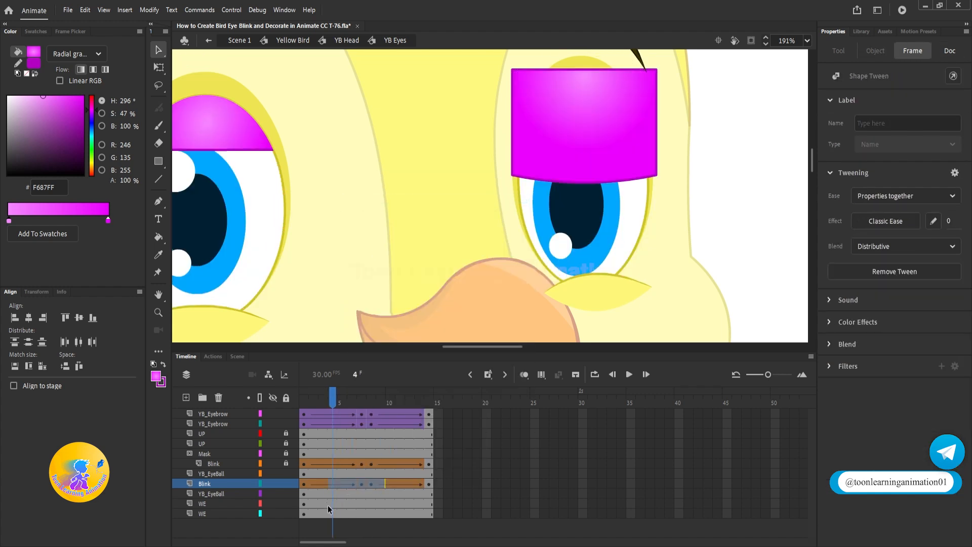
Adjust the ease of the right eyelid's closing tween and set the opening tween's ease to 100.
{"action": "left_click", "coordinate": [324, 485]}
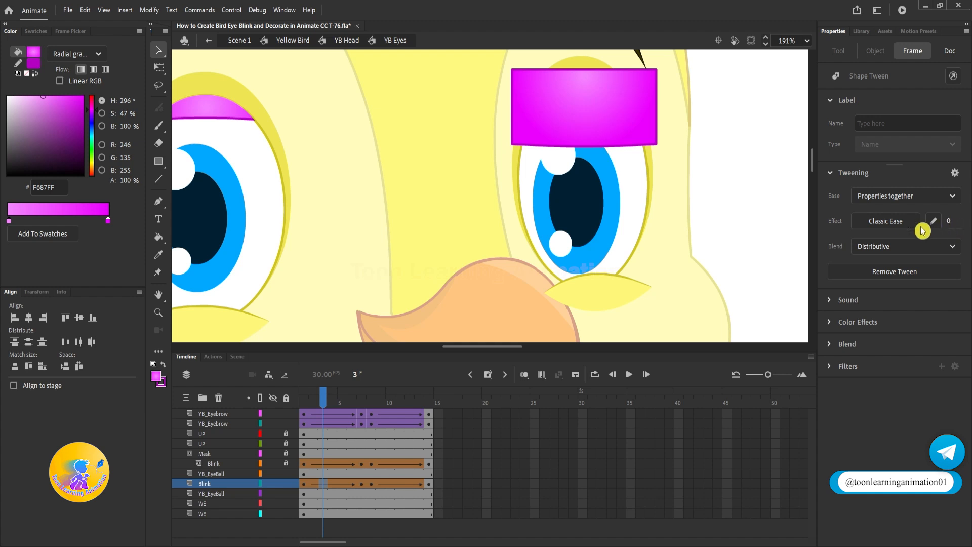
{"action": "left_click_drag", "start_coordinate": [950, 225], "coordinate": [323, 533]}
{"action": "left_click", "coordinate": [400, 484]}
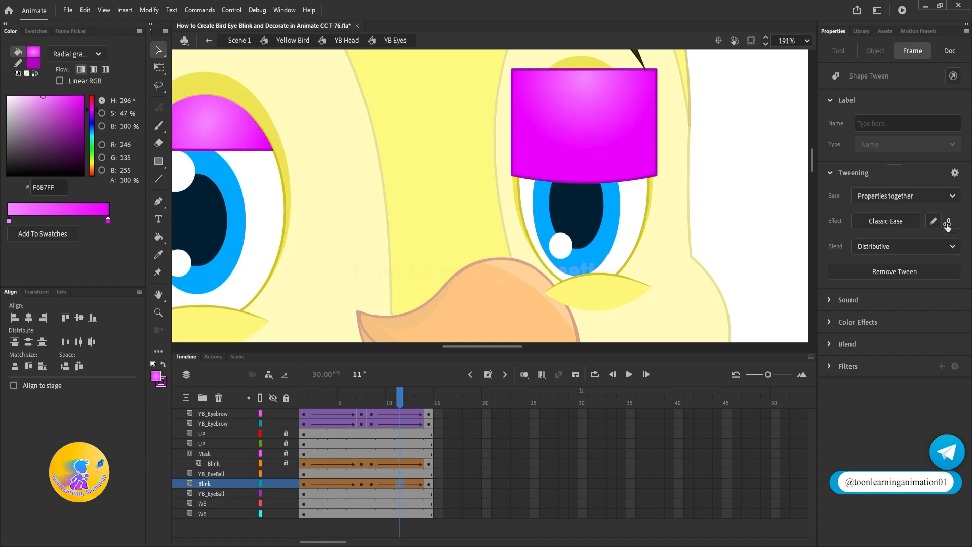
{"action": "type", "text": "100"}
Play the right eyelid's blink from frame 1 to check its easing and return to frame 1.
{"action": "left_click_drag", "start_coordinate": [405, 396], "coordinate": [118, 406]}
{"action": "key", "text": "Return"}
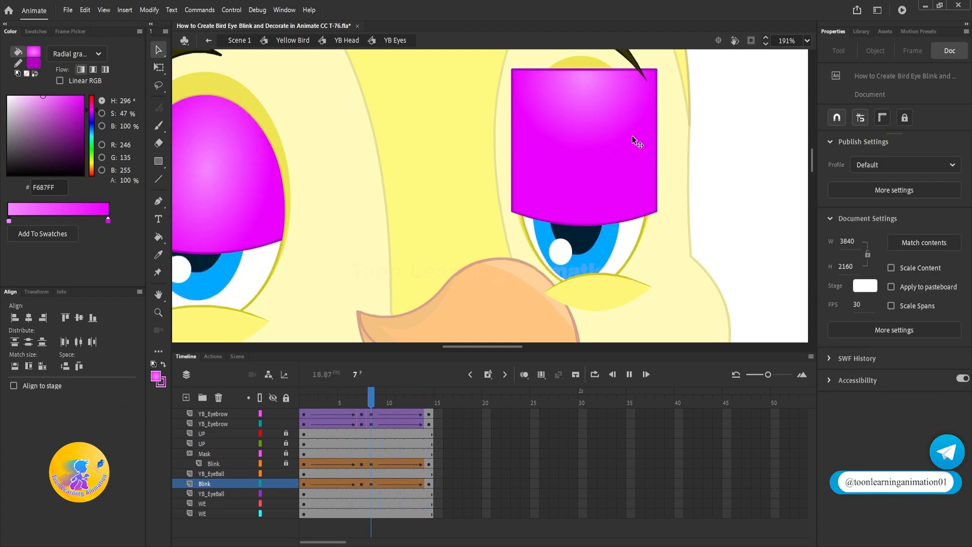
{"action": "left_click_drag", "start_coordinate": [335, 406], "coordinate": [302, 406]}
{"action": "scroll", "coordinate": [666, 208], "scroll_direction": "down", "scroll_amount": 3}
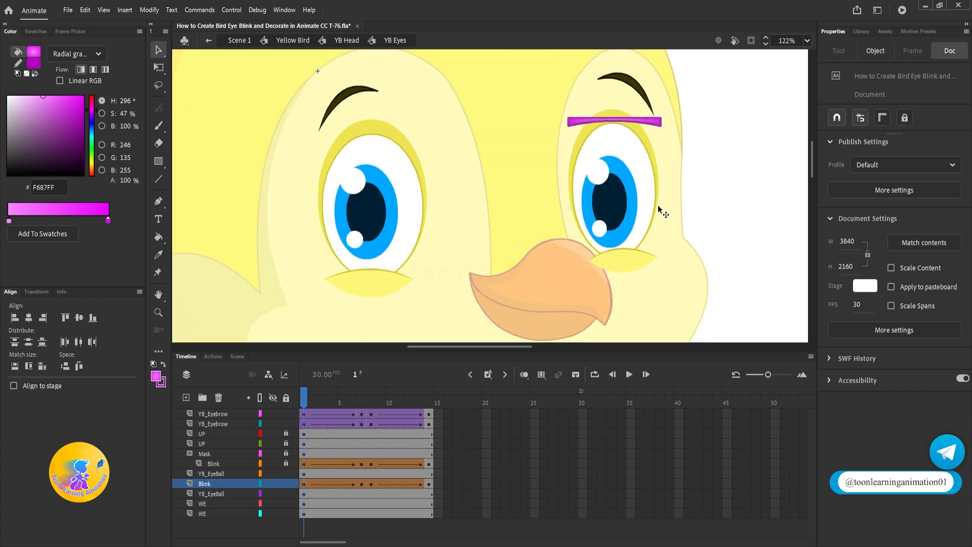
Add a layer named Mask above the right eye's Blink layer, containing an in-place copy of the white eye group.
{"action": "left_click", "coordinate": [646, 176]}
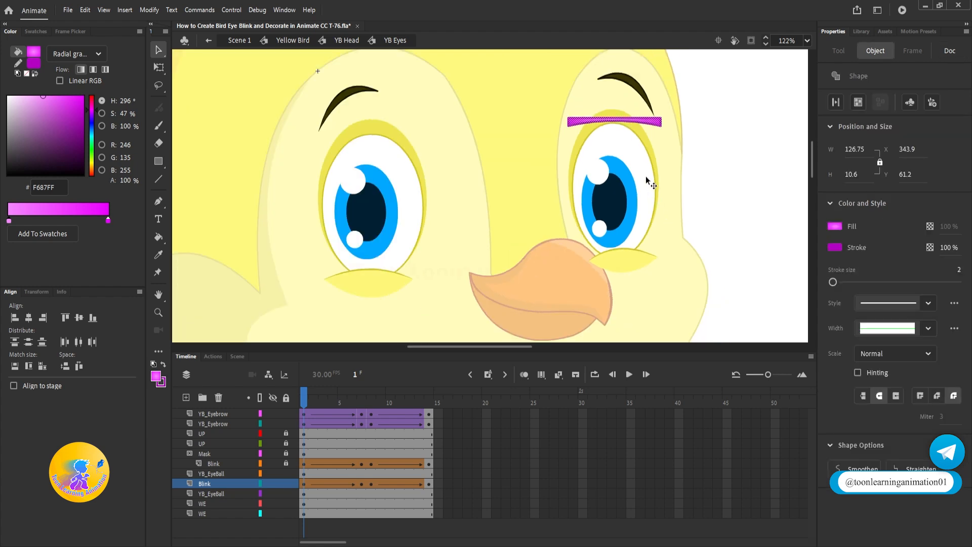
{"action": "left_click", "coordinate": [211, 484]}
{"action": "left_click", "coordinate": [186, 397]}
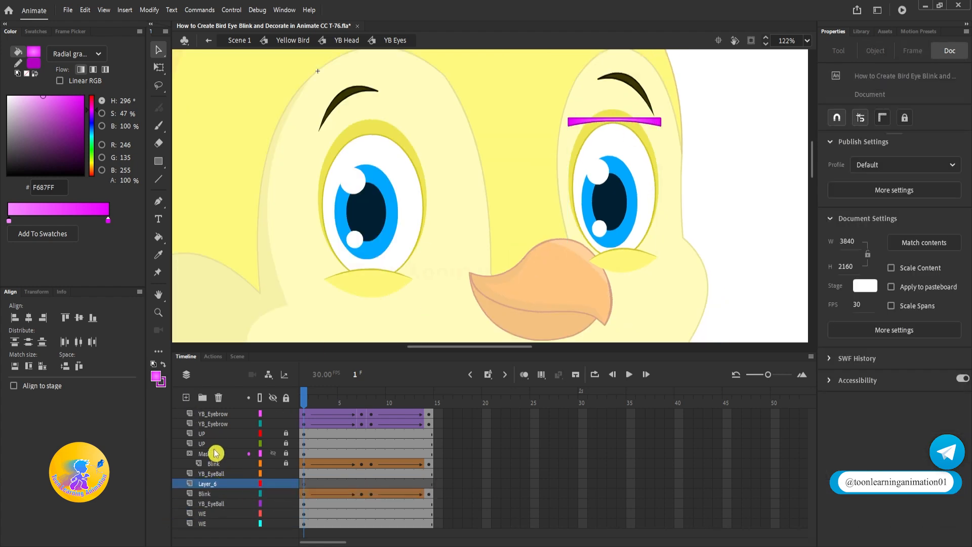
{"action": "left_click", "coordinate": [206, 484]}
{"action": "double_click", "coordinate": [206, 483]}
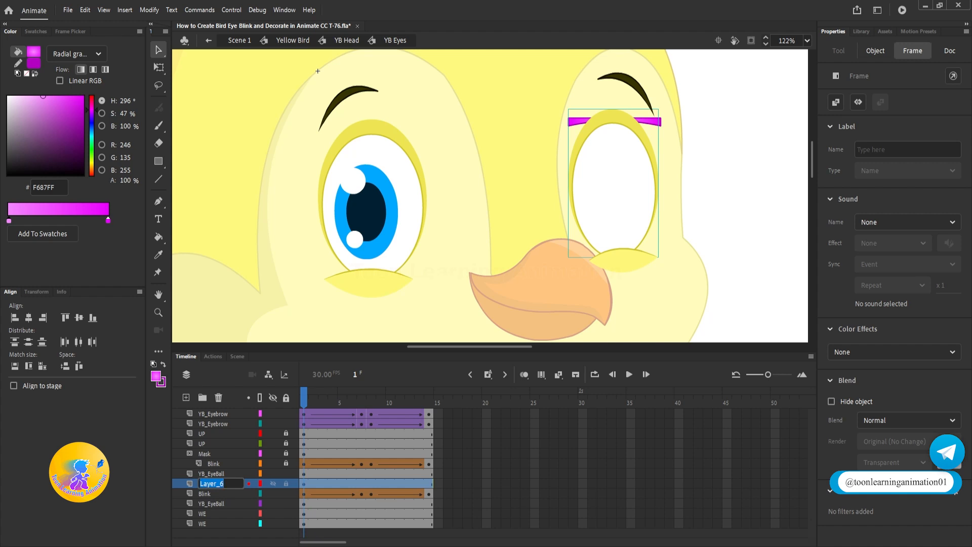
{"action": "type", "text": "Mask"}
{"action": "key", "text": "Return"}
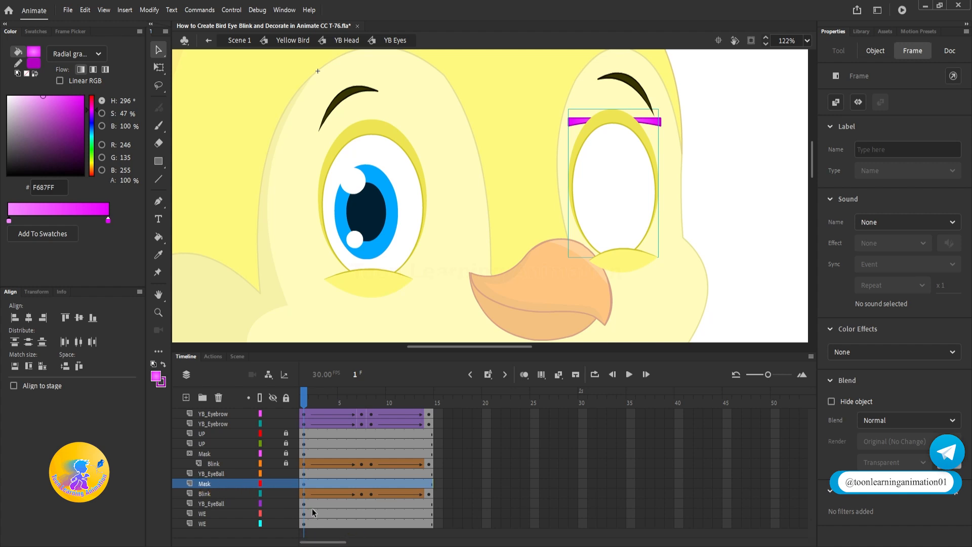
Inside the copied right-eye group, delete the dark yellow lid shape and return to the YB Eyes symbol.
{"action": "double_click", "coordinate": [603, 115]}
{"action": "left_click", "coordinate": [702, 113]}
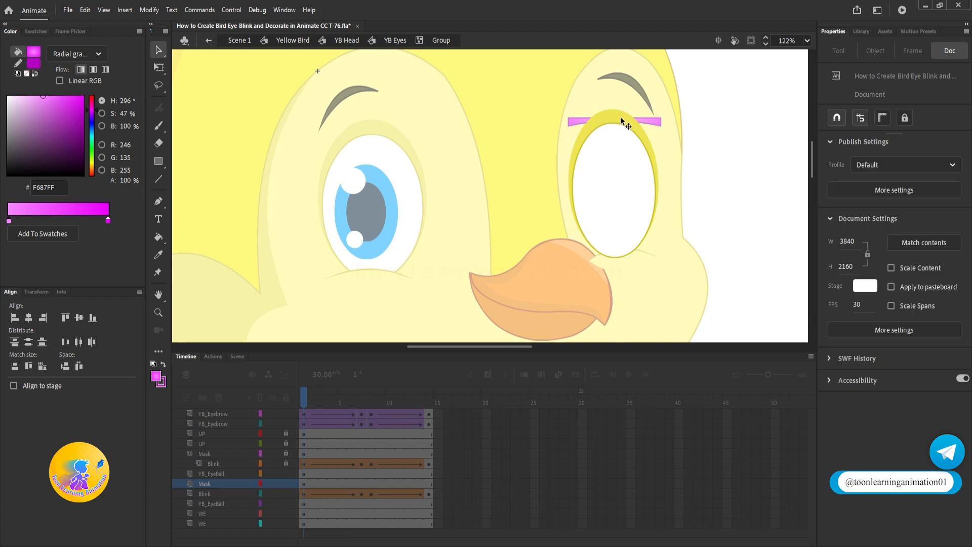
{"action": "left_click_drag", "start_coordinate": [620, 117], "coordinate": [632, 119]}
{"action": "key", "text": "Delete"}
{"action": "double_click", "coordinate": [734, 128]}
Turn the right eye's Mask layer into a mask for its Blink layer and play the blink to check it.
{"action": "left_click", "coordinate": [203, 483]}
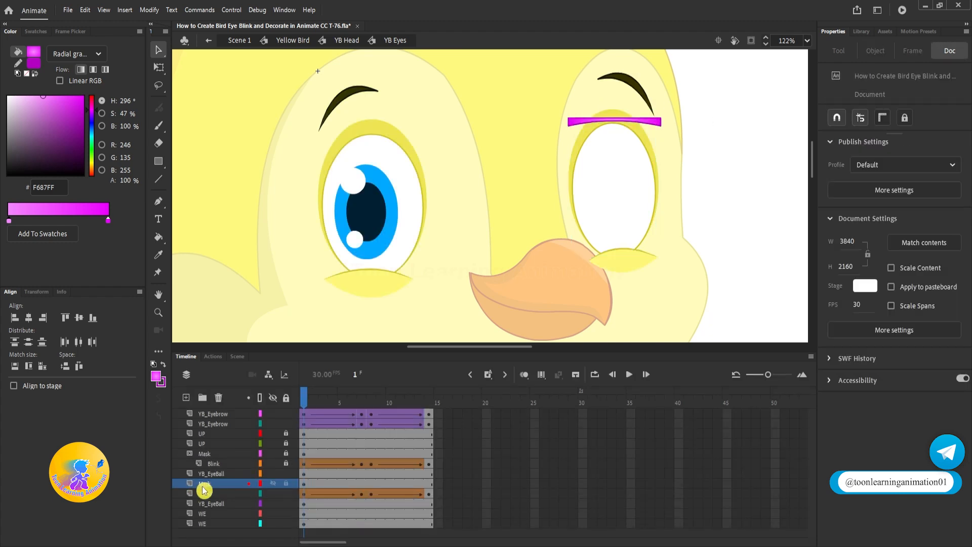
{"action": "right_click", "coordinate": [202, 484]}
{"action": "left_click", "coordinate": [232, 377]}
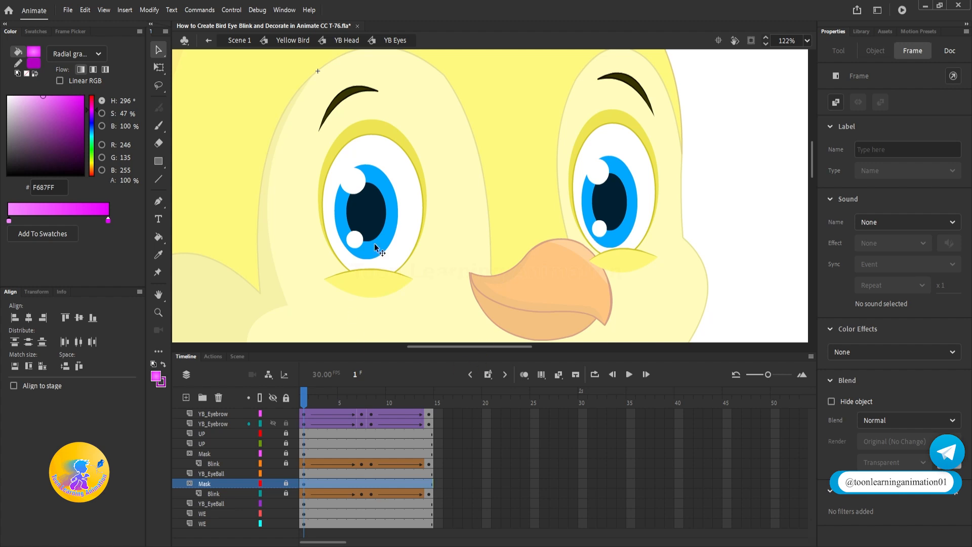
{"action": "key", "text": "Return"}
{"action": "key", "text": "Return"}
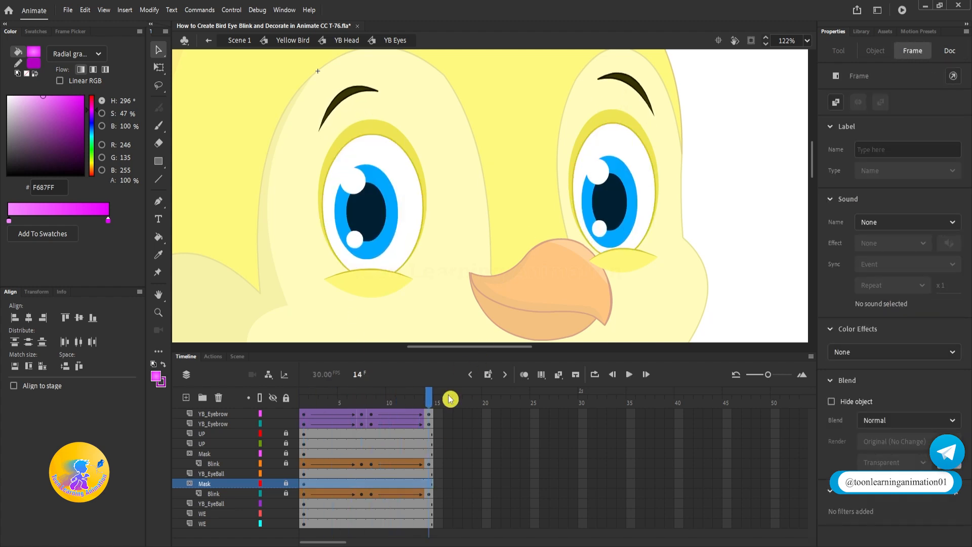
Try moving the right eyeball up and outward over the eye's outer edge at frame 14.
{"action": "left_click", "coordinate": [748, 231]}
{"action": "left_click_drag", "start_coordinate": [609, 219], "coordinate": [628, 188]}
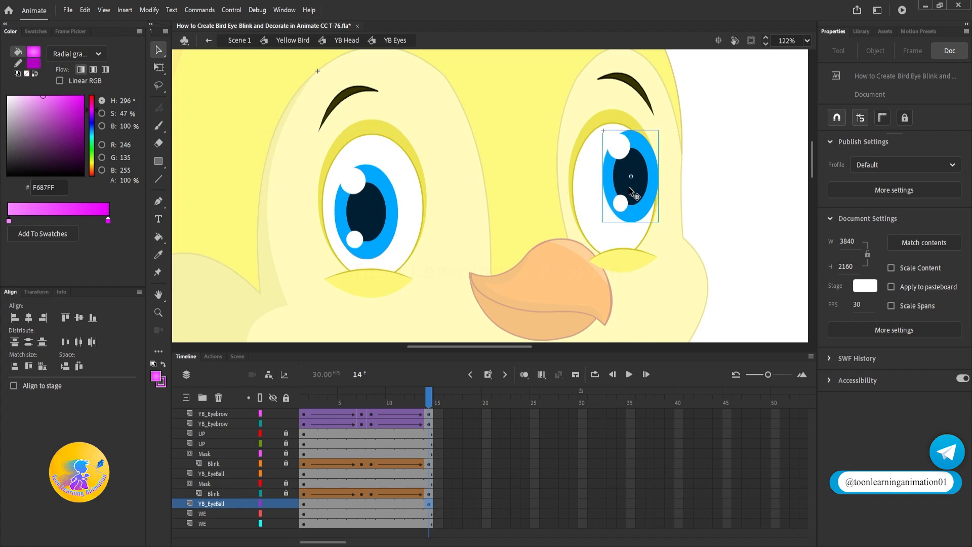
{"action": "left_click", "coordinate": [728, 179]}
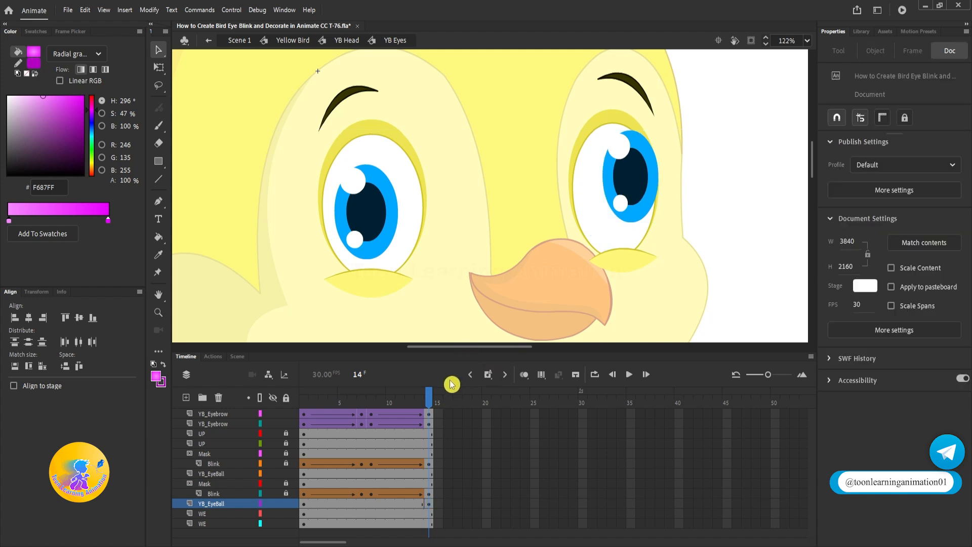
{"action": "mouse_move", "coordinate": [428, 397]}
{"action": "left_mouse_down"}
{"action": "mouse_move", "coordinate": [353, 414]}
{"action": "mouse_move", "coordinate": [430, 409]}
{"action": "left_mouse_up"}
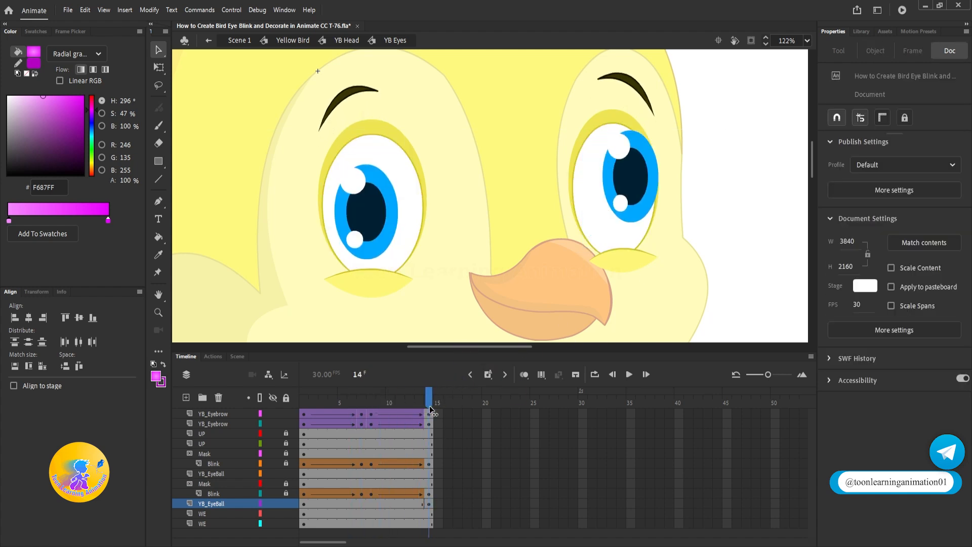
{"action": "left_click", "coordinate": [429, 504]}
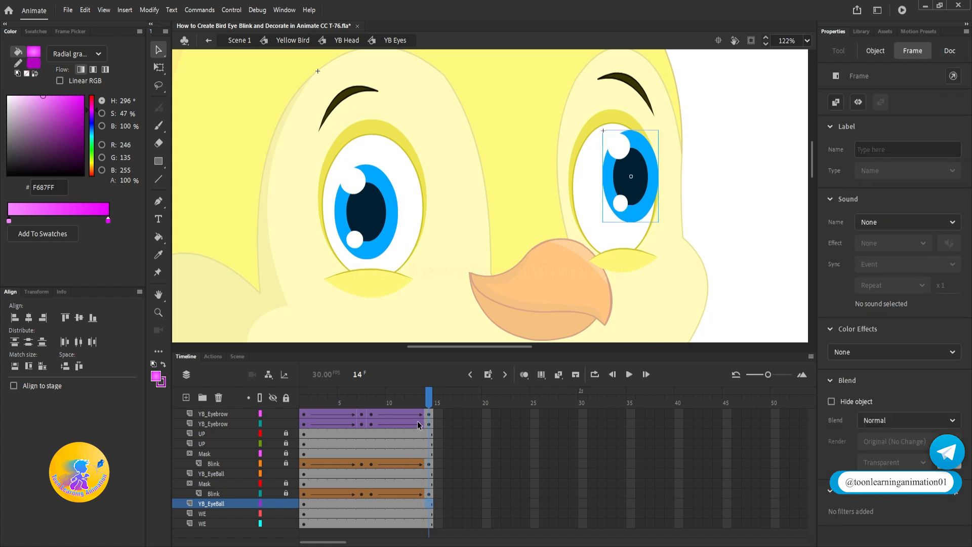
Try the right eyeball shifted up and outward at frame 1, scrub to frame 7 to check the overlap, and undo the move.
{"action": "left_click_drag", "start_coordinate": [413, 399], "coordinate": [304, 400]}
{"action": "left_click_drag", "start_coordinate": [612, 226], "coordinate": [634, 205]}
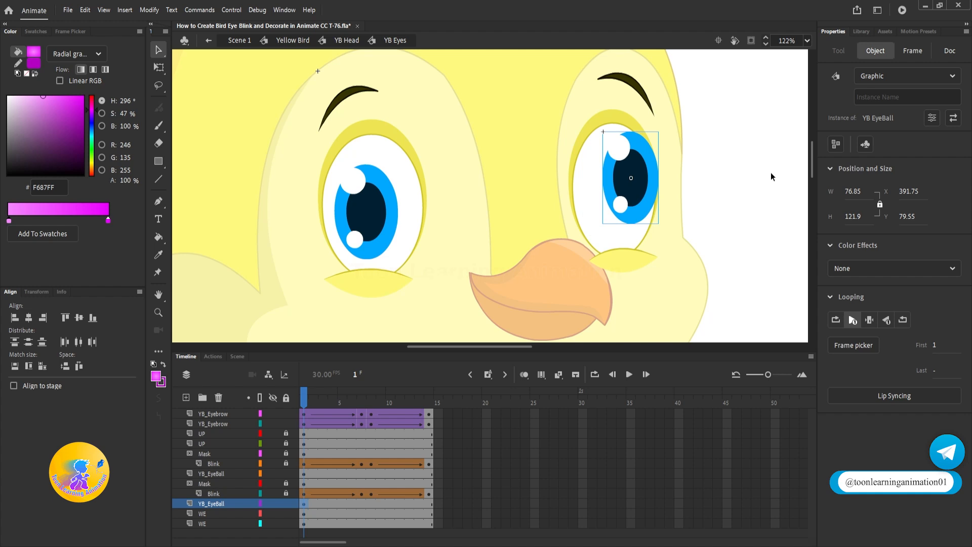
{"action": "left_click_drag", "start_coordinate": [304, 400], "coordinate": [362, 407]}
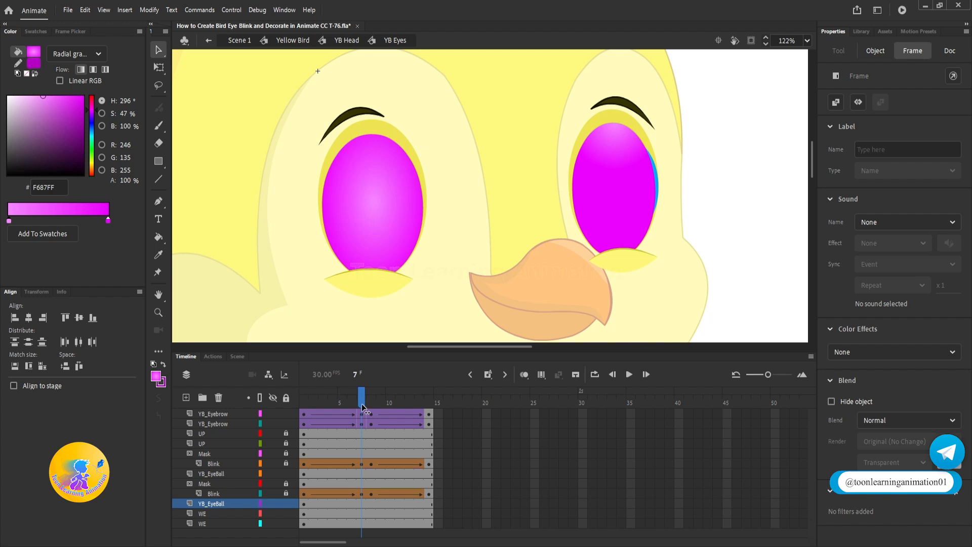
{"action": "left_click_drag", "start_coordinate": [362, 403], "coordinate": [304, 402]}
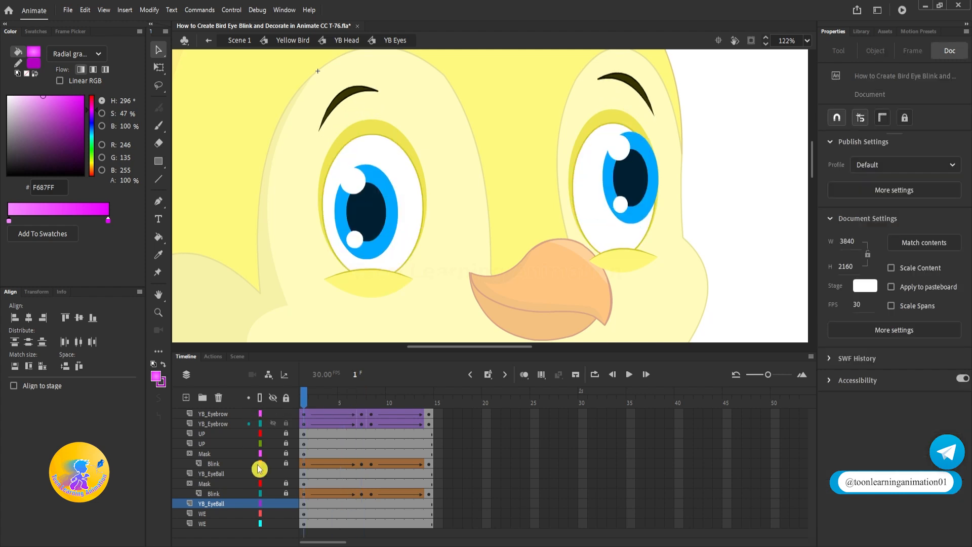
{"action": "key", "text": "ctrl+z"}
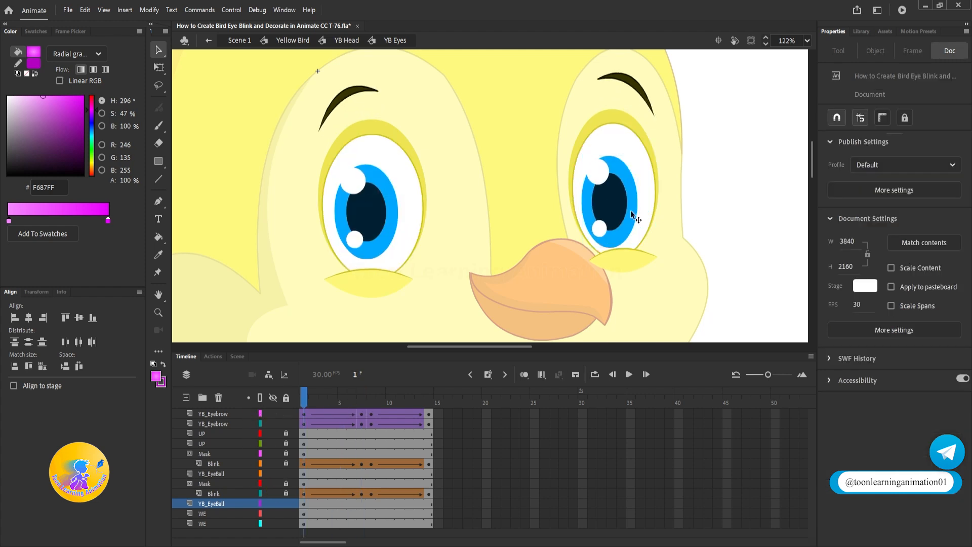
Put each YB_EyeBall layer under its eye's Mask, lock both, and scrub to frame 6 to check the masked eyeballs.
{"action": "left_click", "coordinate": [219, 504]}
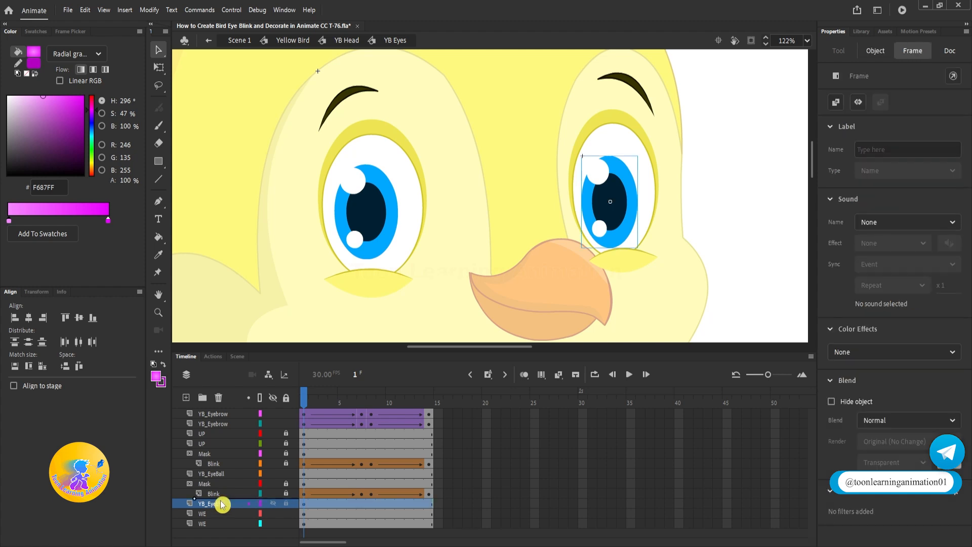
{"action": "left_click_drag", "start_coordinate": [222, 504], "coordinate": [209, 477]}
{"action": "left_click", "coordinate": [373, 218]}
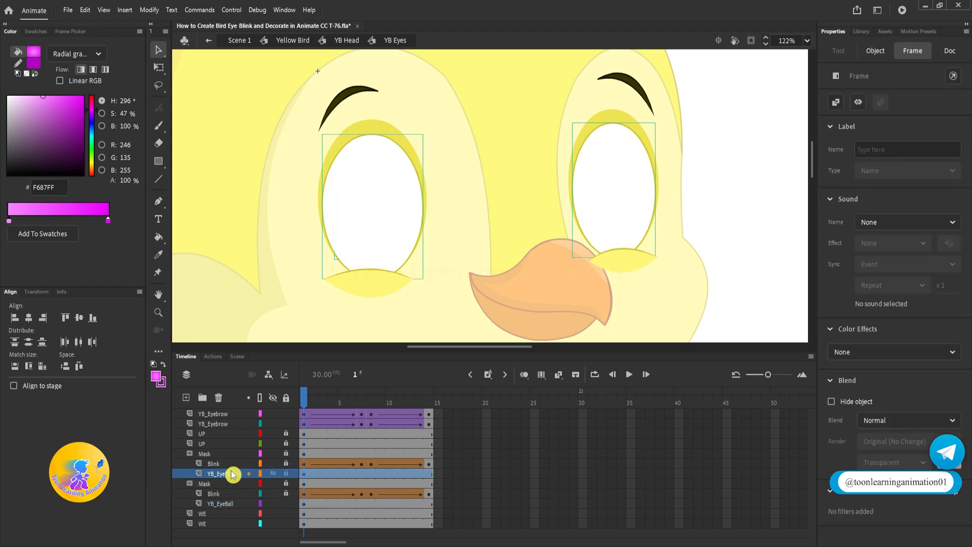
{"action": "left_click", "coordinate": [286, 474]}
{"action": "left_click", "coordinate": [286, 504]}
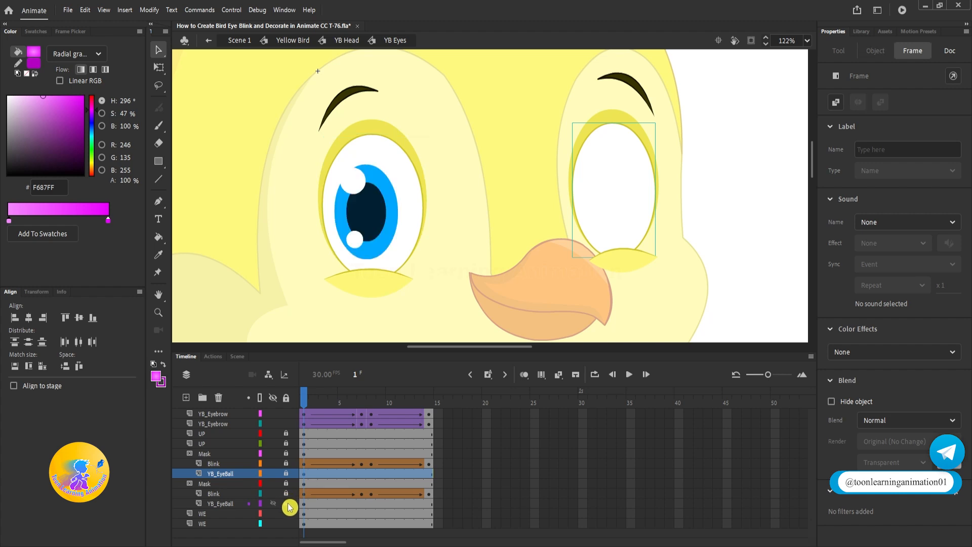
{"action": "left_click", "coordinate": [698, 189]}
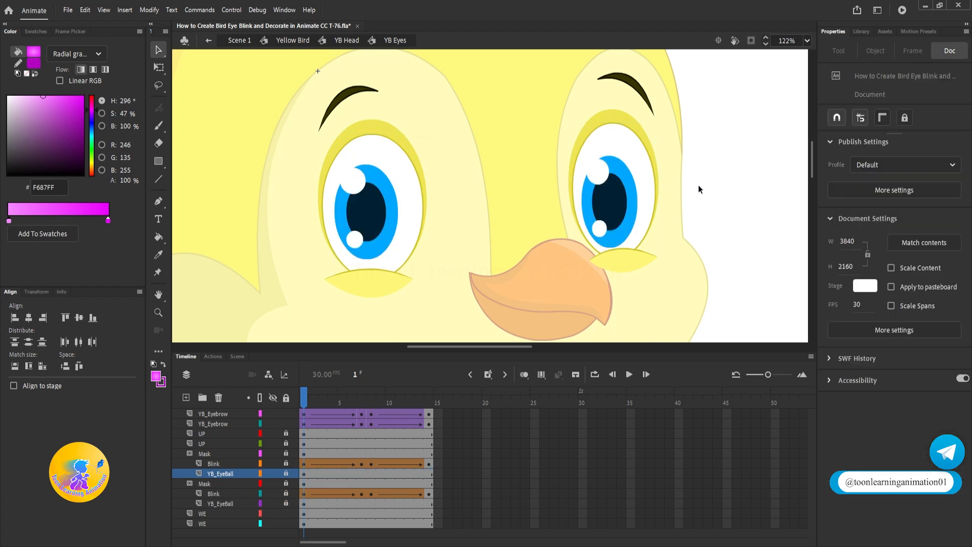
{"action": "left_click_drag", "start_coordinate": [304, 394], "coordinate": [352, 394]}
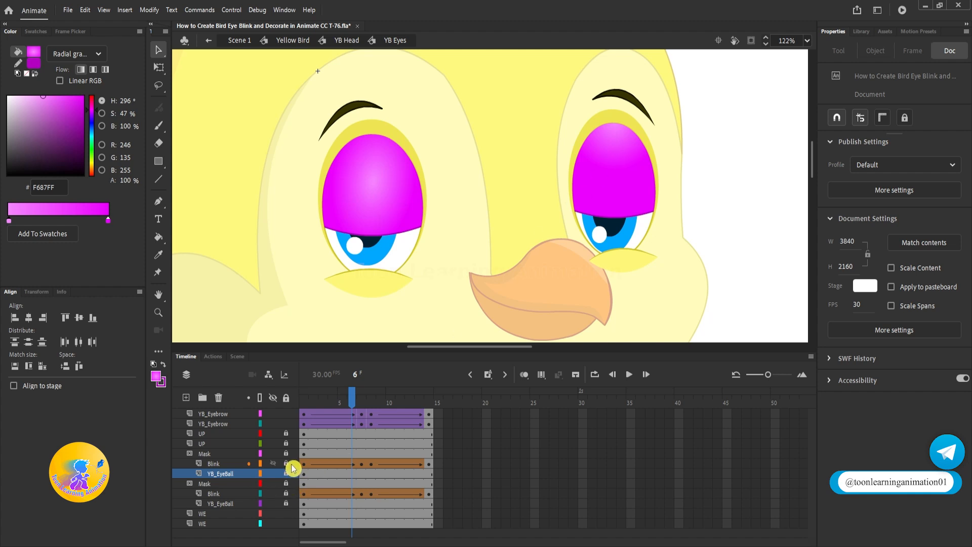
Hide the right eye's Mask layer, unlock its Blink layer, and select the lid shape at frame 7.
{"action": "left_click", "coordinate": [287, 503]}
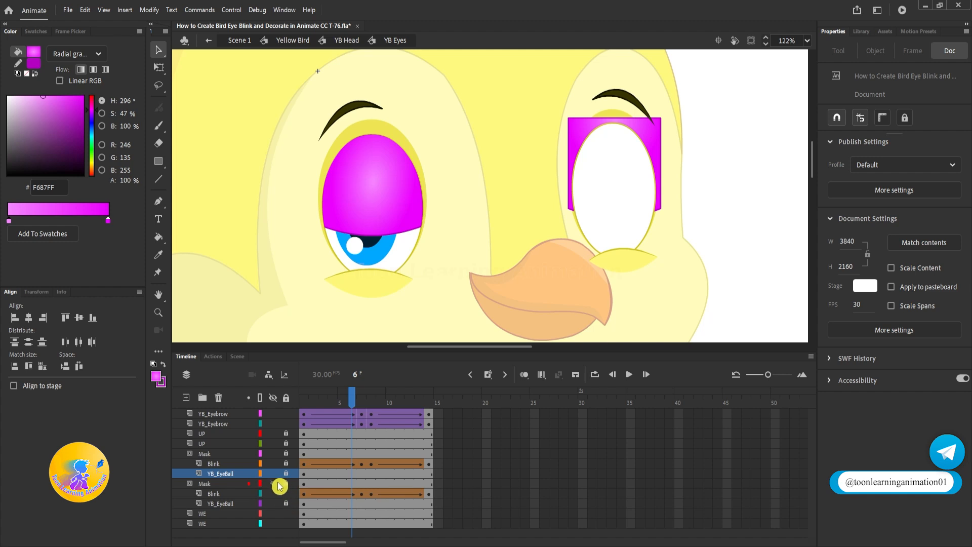
{"action": "left_click", "coordinate": [286, 503]}
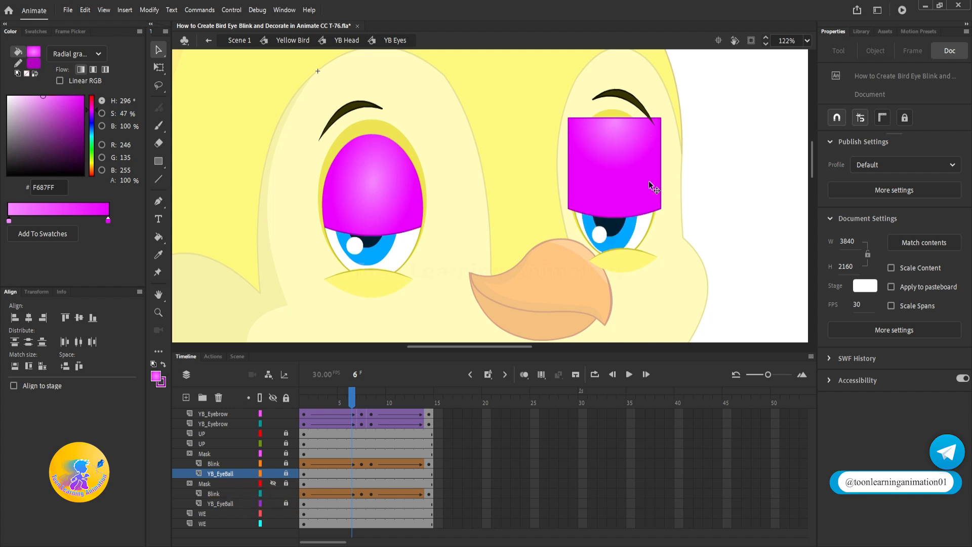
{"action": "left_click", "coordinate": [634, 176]}
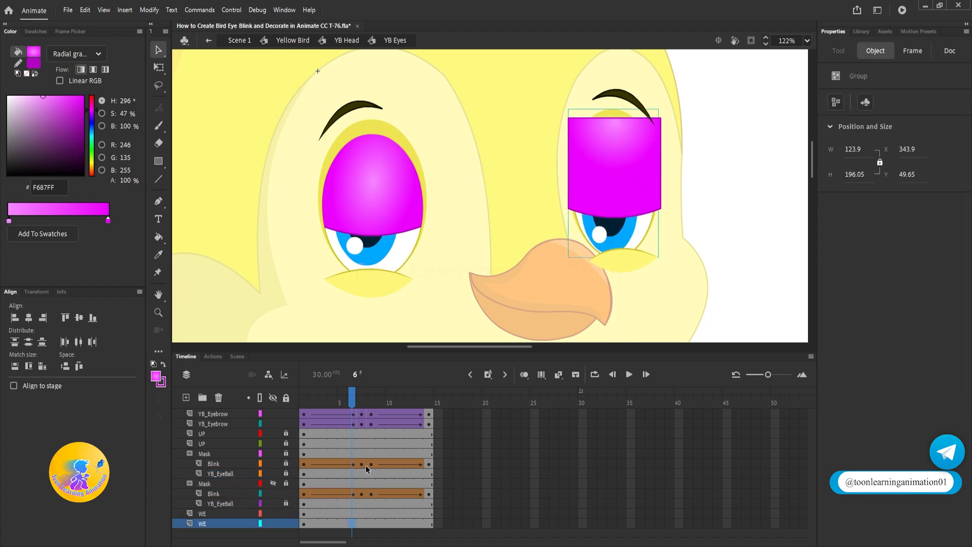
{"action": "left_click", "coordinate": [363, 494]}
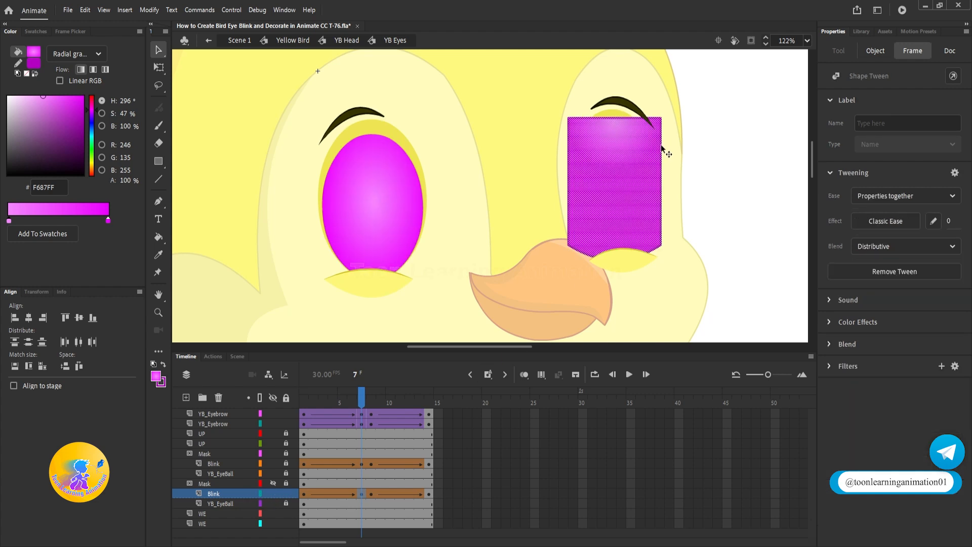
{"action": "left_click", "coordinate": [748, 177]}
{"action": "left_click", "coordinate": [626, 184]}
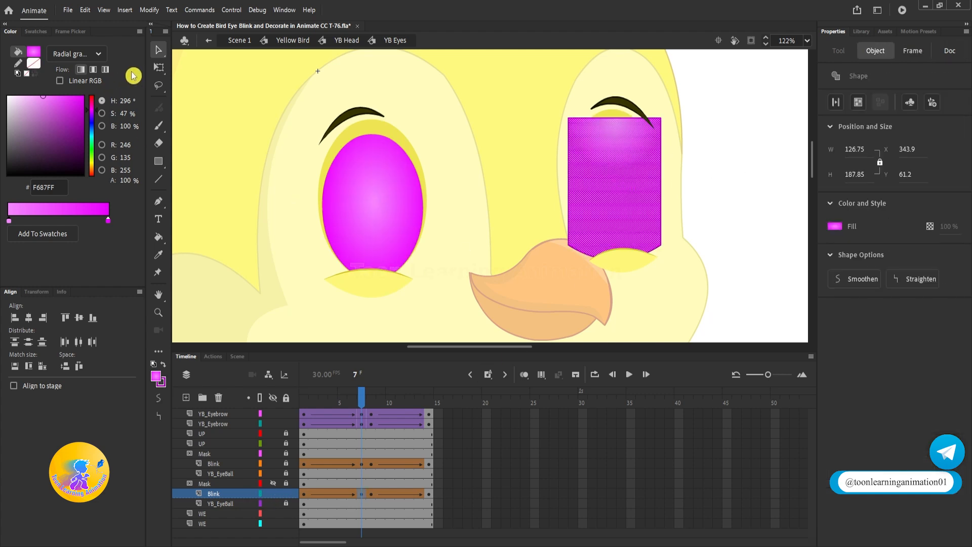
With the Gradient Transform tool, center the right lid's radial gradient and stretch it into a tall oval covering the shape.
{"action": "left_click", "coordinate": [163, 69]}
{"action": "left_click", "coordinate": [215, 82]}
{"action": "left_click", "coordinate": [594, 202]}
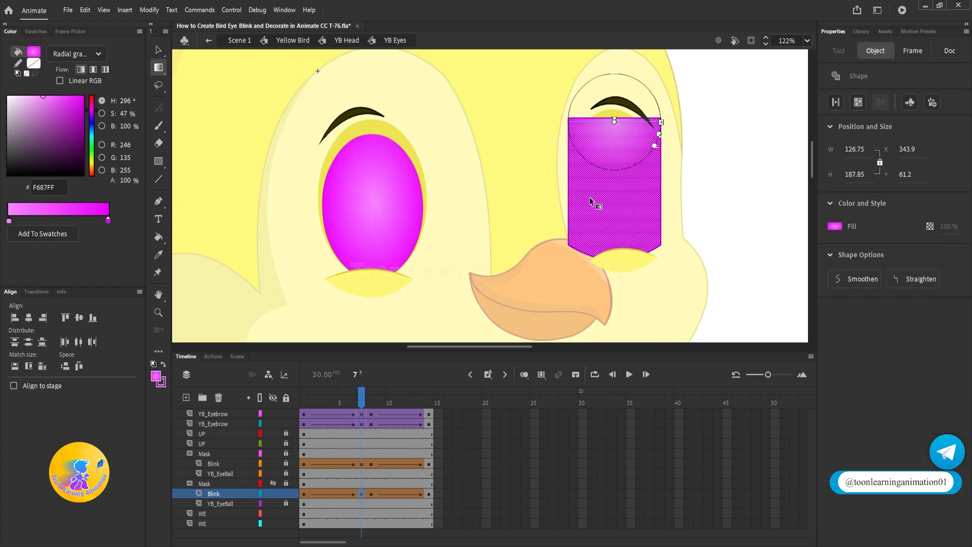
{"action": "left_click_drag", "start_coordinate": [613, 121], "coordinate": [618, 183]}
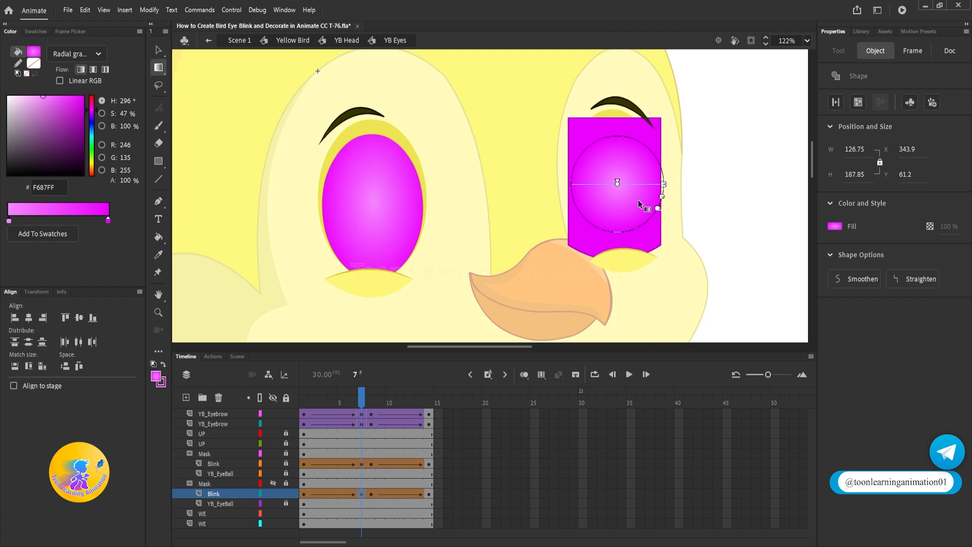
{"action": "left_click_drag", "start_coordinate": [657, 209], "coordinate": [617, 92]}
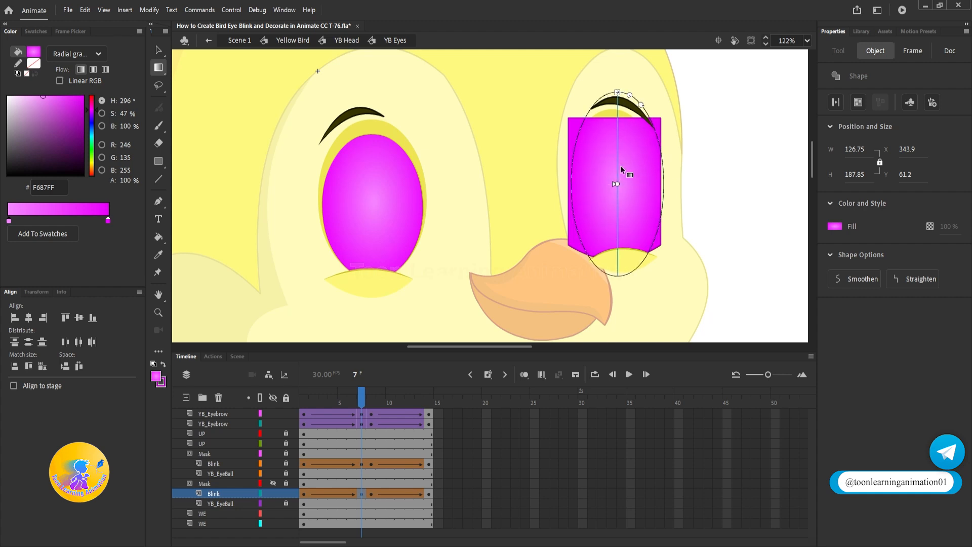
{"action": "left_click", "coordinate": [158, 50]}
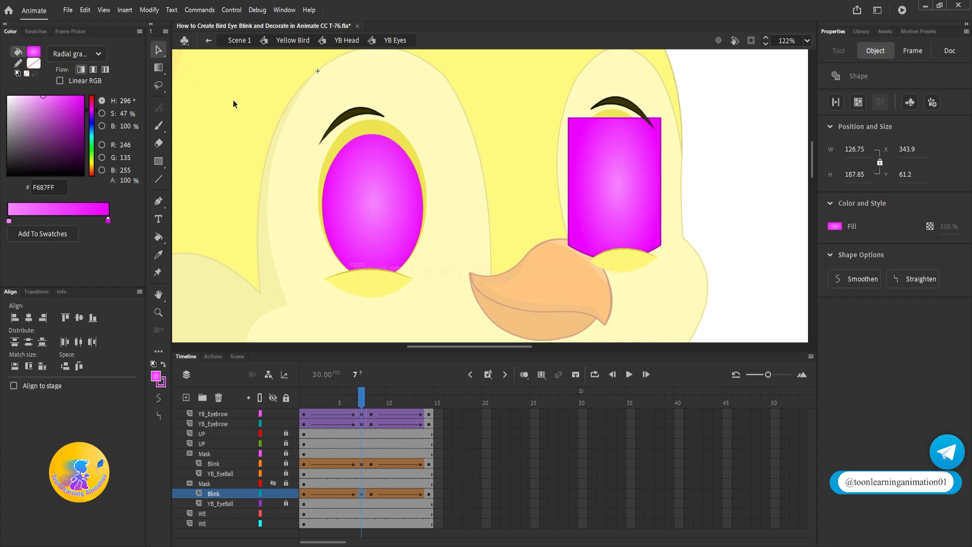
Copy the right eye's Blink keyframe from frame 7 to frame 8 and set the ease of its following tween to 100.
{"action": "left_click", "coordinate": [360, 493]}
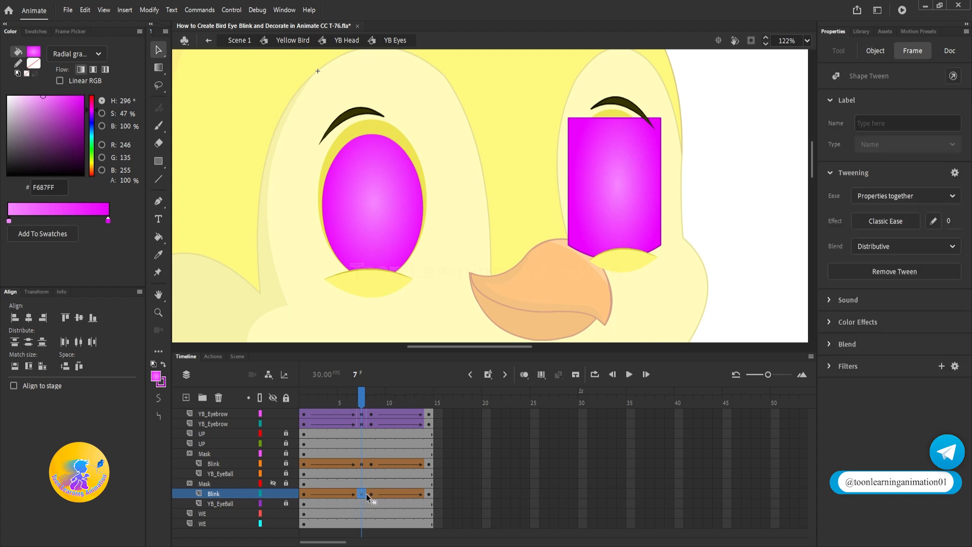
{"action": "left_click", "coordinate": [369, 493]}
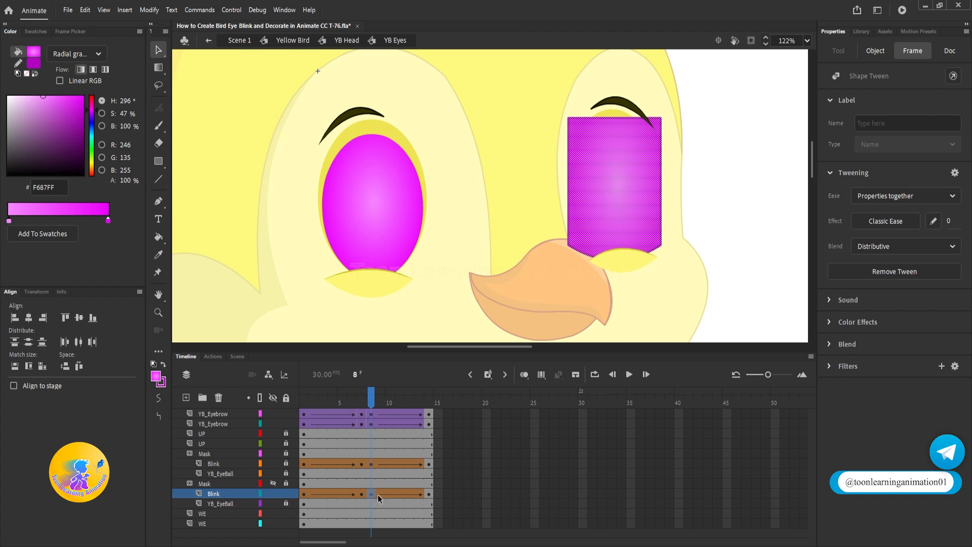
{"action": "left_click", "coordinate": [383, 494]}
{"action": "left_click", "coordinate": [362, 496]}
{"action": "left_click", "coordinate": [372, 495]}
{"action": "left_click", "coordinate": [384, 493]}
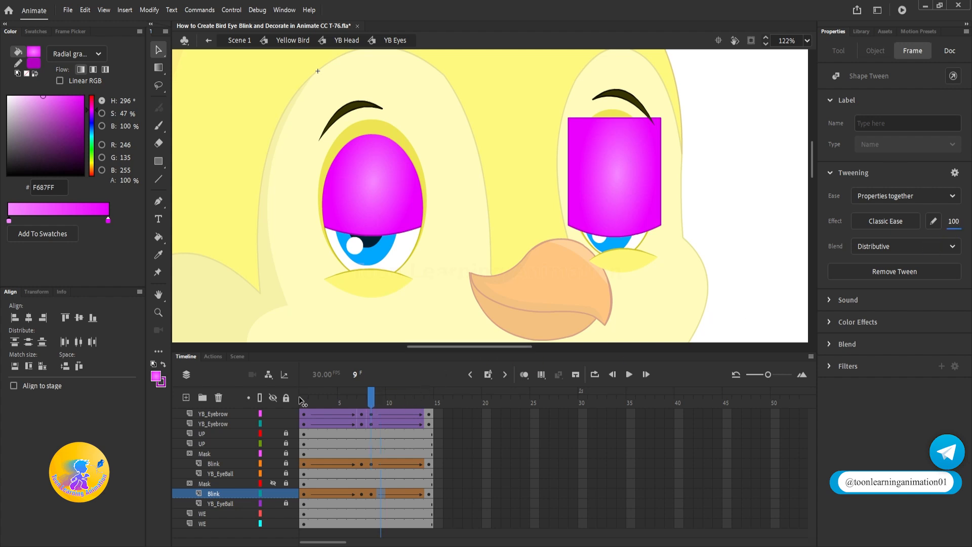
Play the blink, lock the right eye's Blink layer, show its Mask layer again, and replay to check the masked lids.
{"action": "key", "text": "Return"}
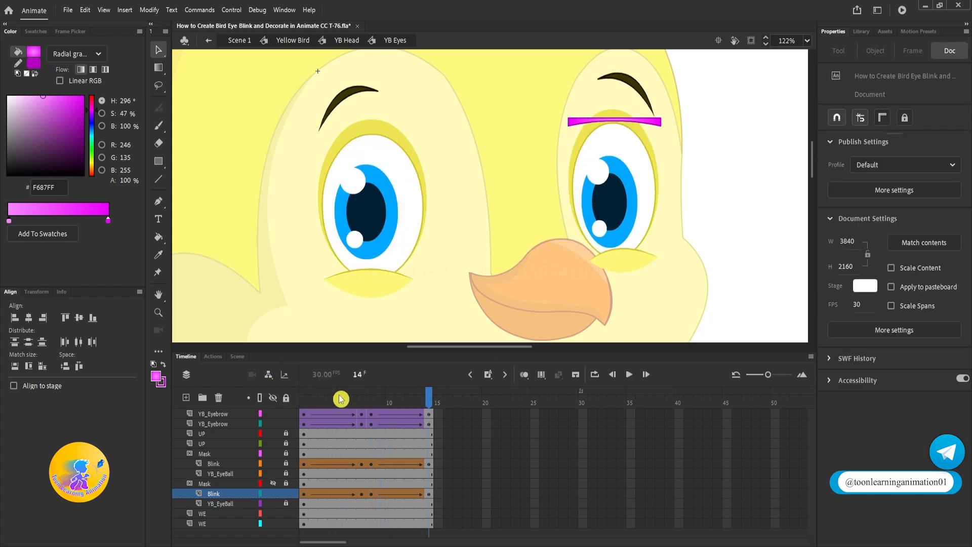
{"action": "key", "text": "Return"}
{"action": "left_click", "coordinate": [286, 494]}
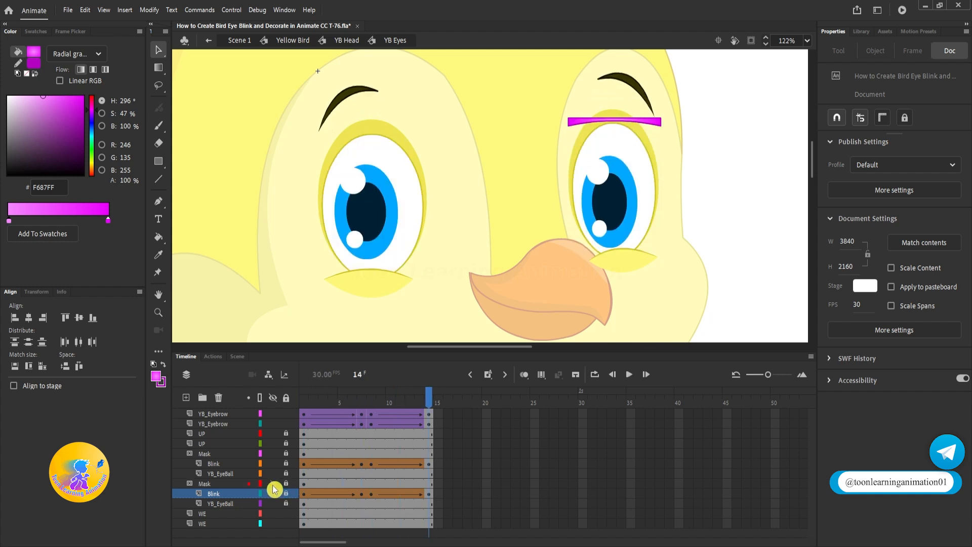
{"action": "left_click", "coordinate": [273, 484]}
{"action": "key", "text": "Return"}
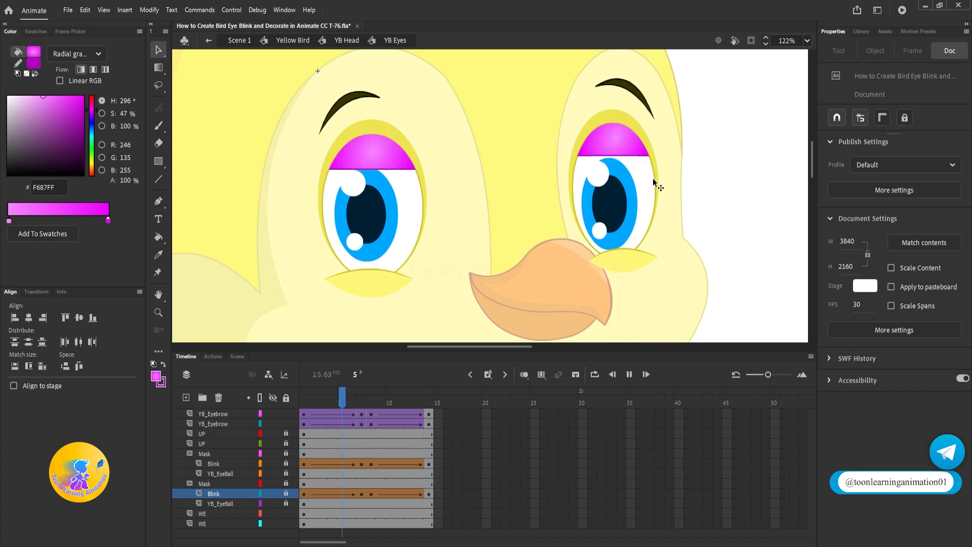
{"action": "left_click_drag", "start_coordinate": [323, 405], "coordinate": [260, 405]}
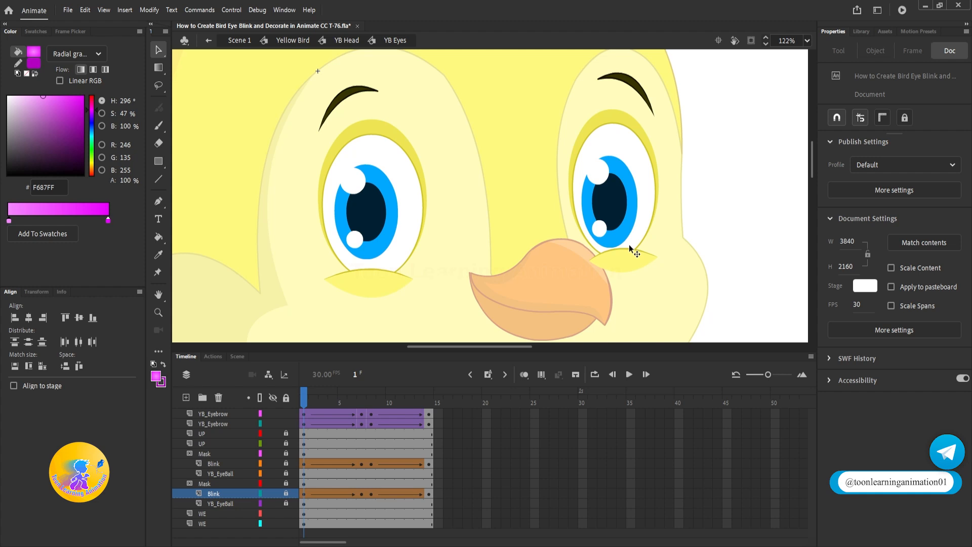
Add a new layer above the UP layers and set up the Line tool with the tapered Width Profile 4.
{"action": "left_click", "coordinate": [198, 434]}
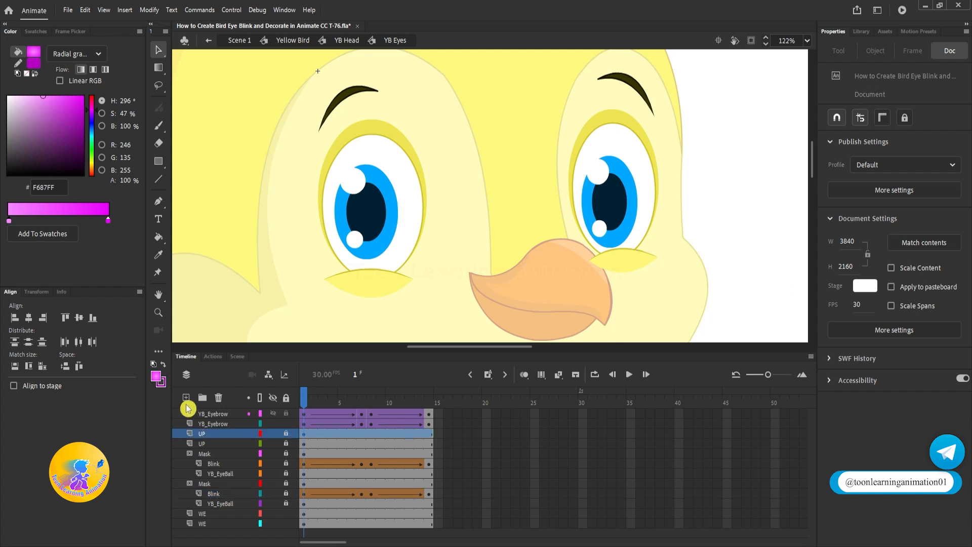
{"action": "left_click", "coordinate": [186, 397]}
{"action": "key", "text": "n"}
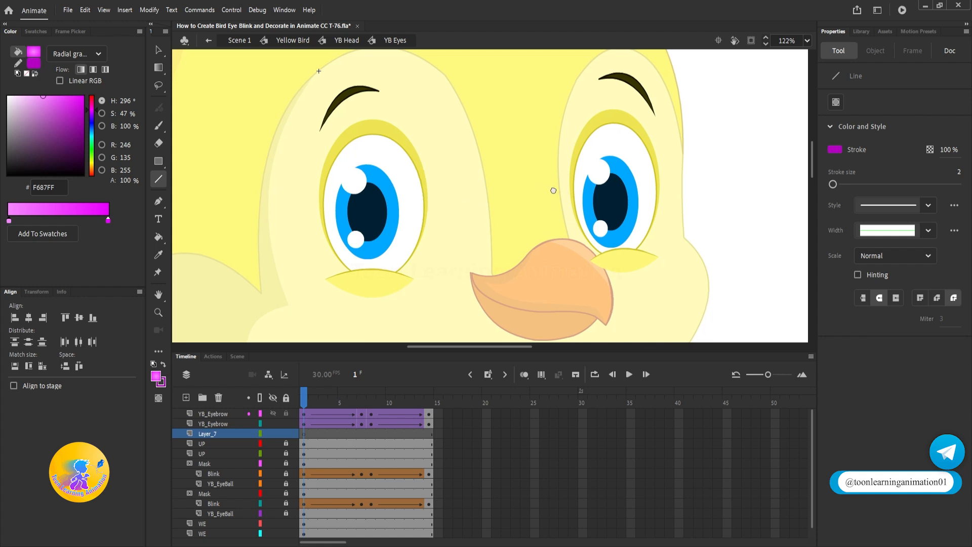
{"action": "left_click_drag", "start_coordinate": [554, 190], "coordinate": [589, 195]}
{"action": "scroll", "coordinate": [396, 160], "scroll_direction": "up", "scroll_amount": 3}
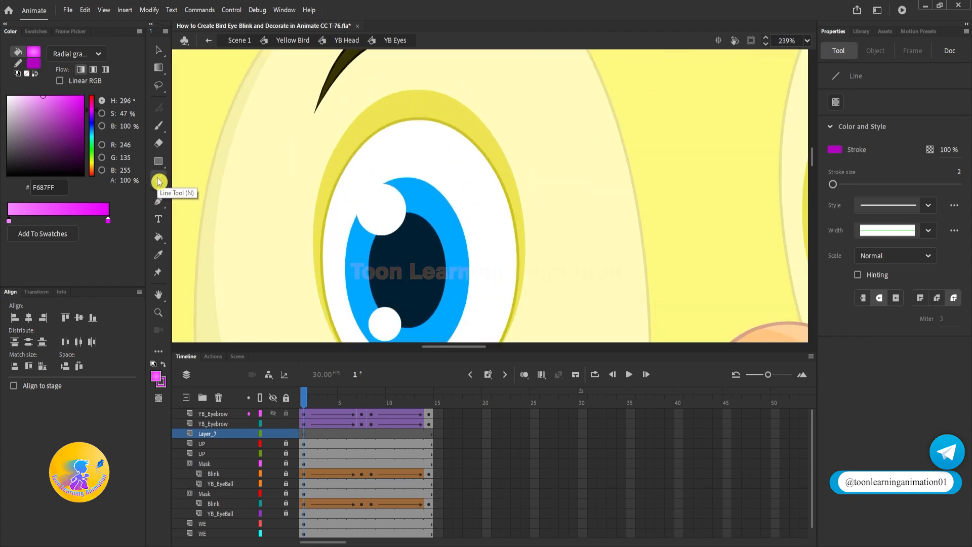
{"action": "left_click", "coordinate": [928, 230]}
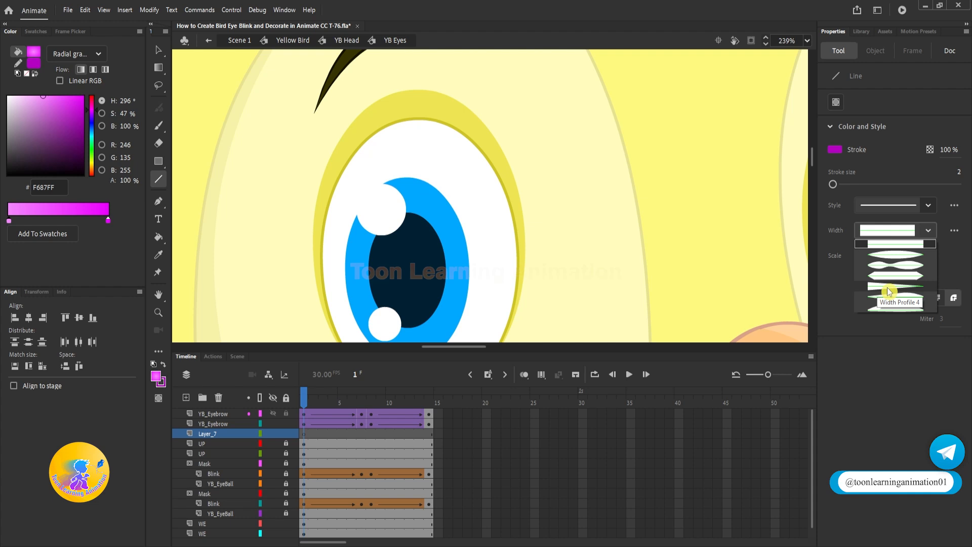
{"action": "left_click", "coordinate": [887, 291]}
Draw three short tapered eyelashes at the left eye's upper outer edge and bend them into upward curves.
{"action": "left_click_drag", "start_coordinate": [465, 176], "coordinate": [566, 186]}
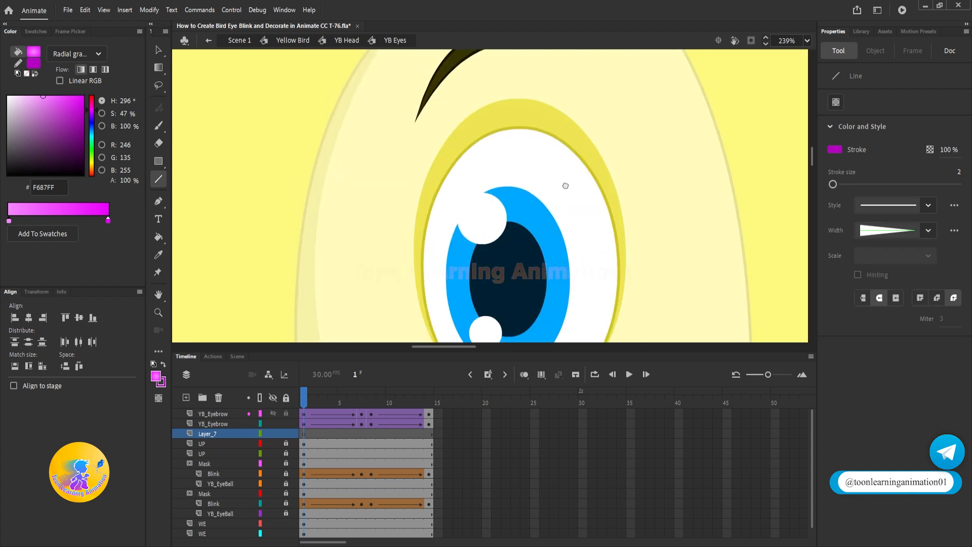
{"action": "left_click_drag", "start_coordinate": [445, 176], "coordinate": [383, 160]}
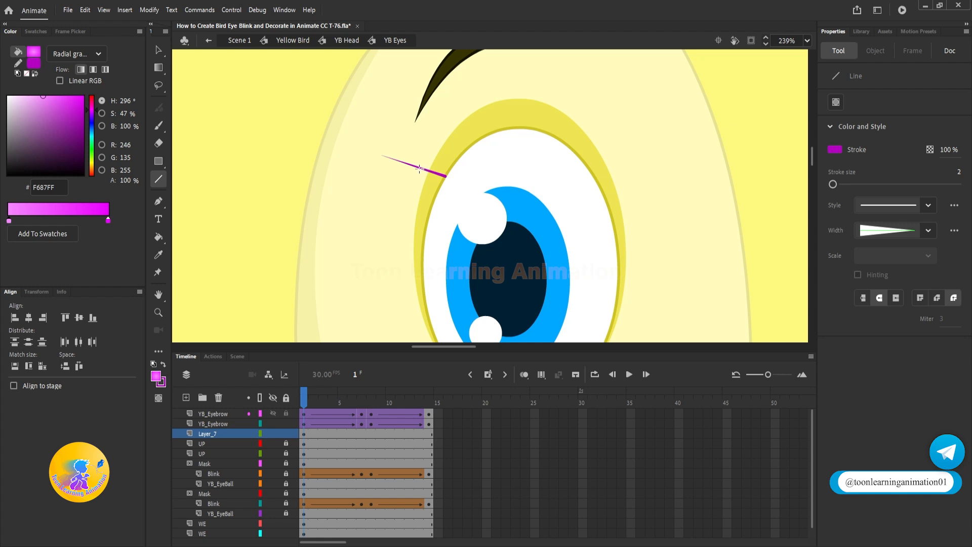
{"action": "mouse_move", "coordinate": [418, 169]}
{"action": "left_mouse_down"}
{"action": "mouse_move", "coordinate": [422, 159]}
{"action": "mouse_move", "coordinate": [386, 169]}
{"action": "mouse_move", "coordinate": [418, 174]}
{"action": "mouse_move", "coordinate": [386, 185]}
{"action": "mouse_move", "coordinate": [406, 182]}
{"action": "left_mouse_up"}
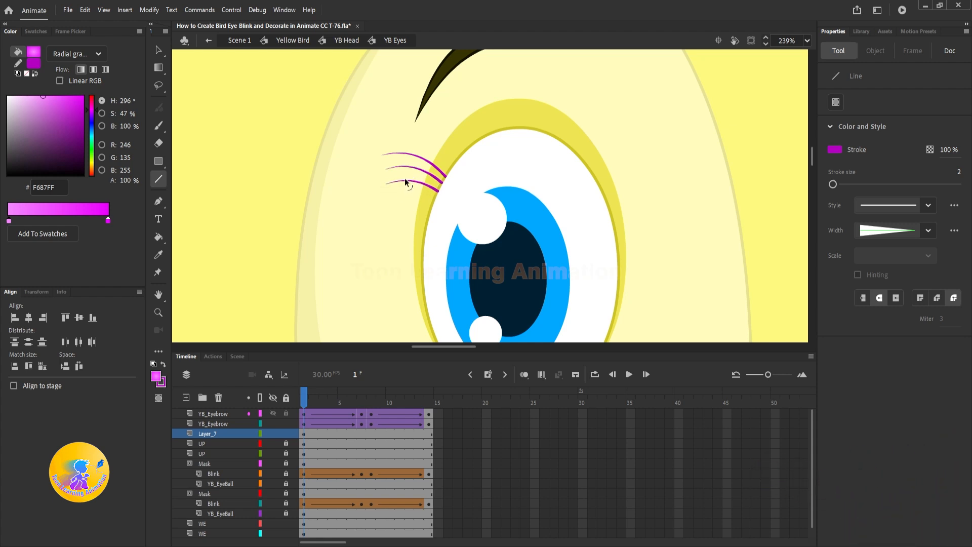
Shift the top and middle lashes upward along the left eye's edge and set all three lashes' stroke to black (000000).
{"action": "left_click", "coordinate": [158, 49]}
{"action": "scroll", "coordinate": [481, 208], "scroll_direction": "down", "scroll_amount": 5}
{"action": "scroll", "coordinate": [471, 200], "scroll_direction": "up", "scroll_amount": 6}
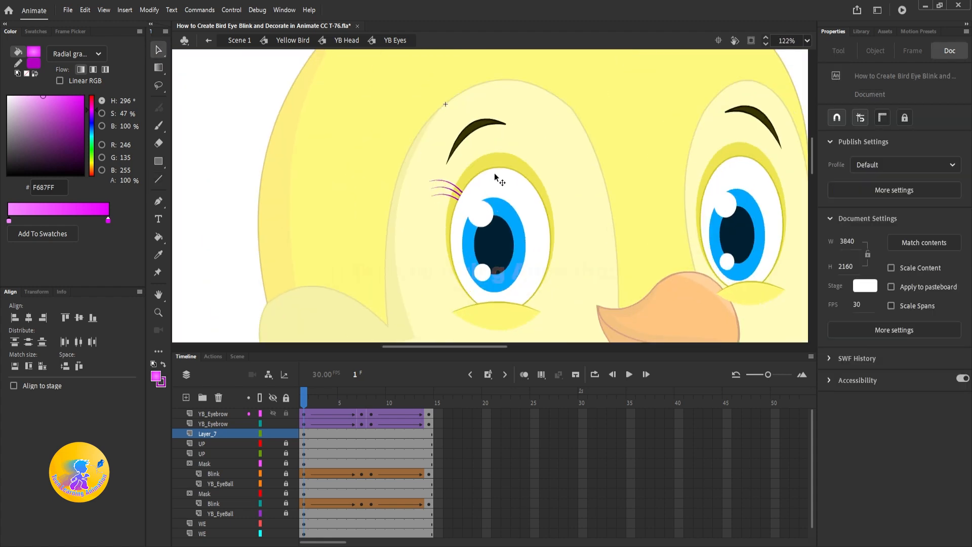
{"action": "left_click", "coordinate": [460, 212]}
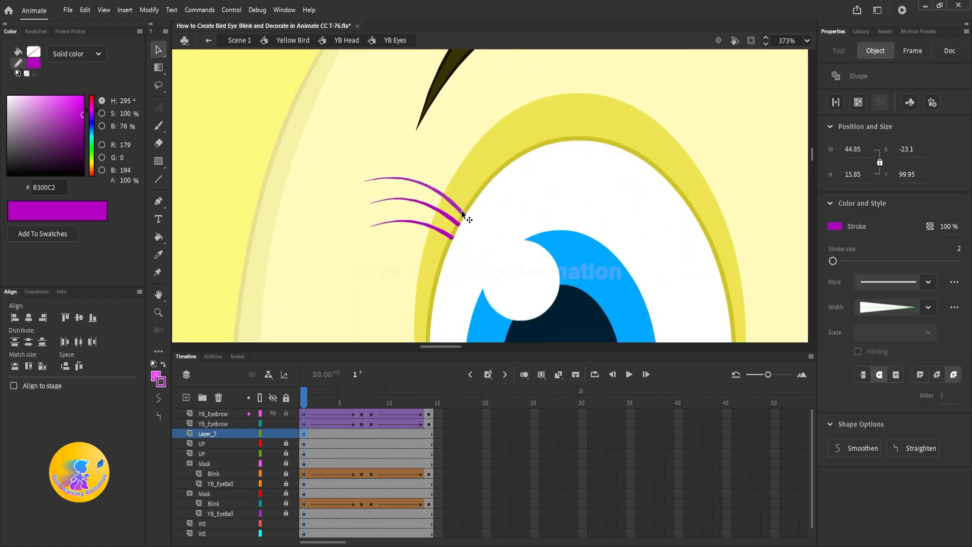
{"action": "mouse_move", "coordinate": [461, 211]}
{"action": "left_mouse_down"}
{"action": "mouse_move", "coordinate": [469, 195]}
{"action": "mouse_move", "coordinate": [459, 217]}
{"action": "left_mouse_up"}
{"action": "left_click", "coordinate": [461, 223]}
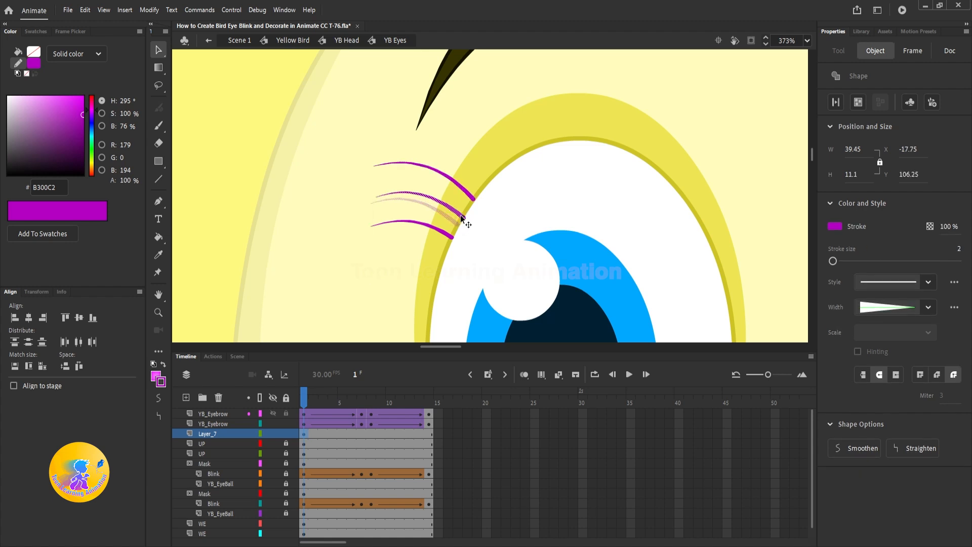
{"action": "scroll", "coordinate": [456, 220], "scroll_direction": "down", "scroll_amount": 8}
{"action": "scroll", "coordinate": [453, 223], "scroll_direction": "up", "scroll_amount": 5}
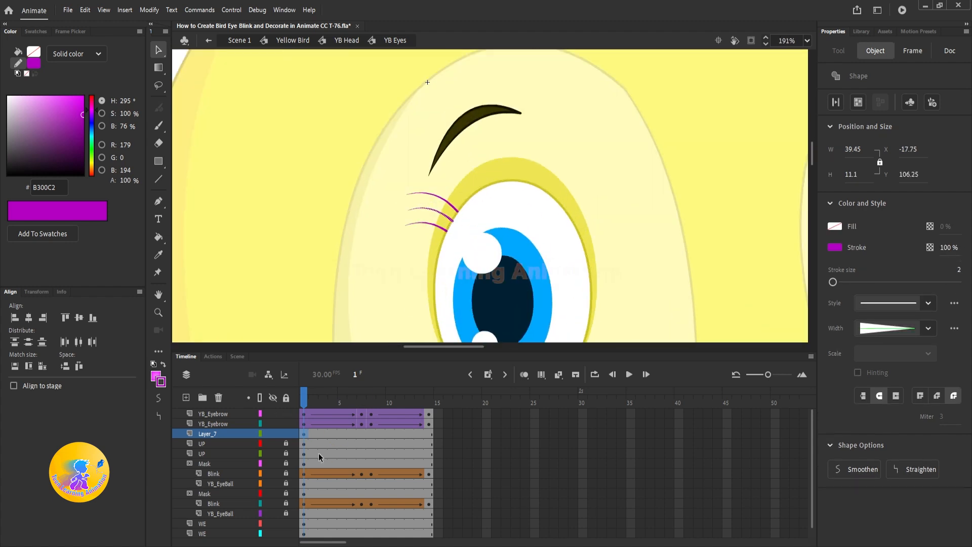
{"action": "left_click", "coordinate": [303, 435]}
{"action": "left_click_drag", "start_coordinate": [62, 140], "coordinate": [86, 178]}
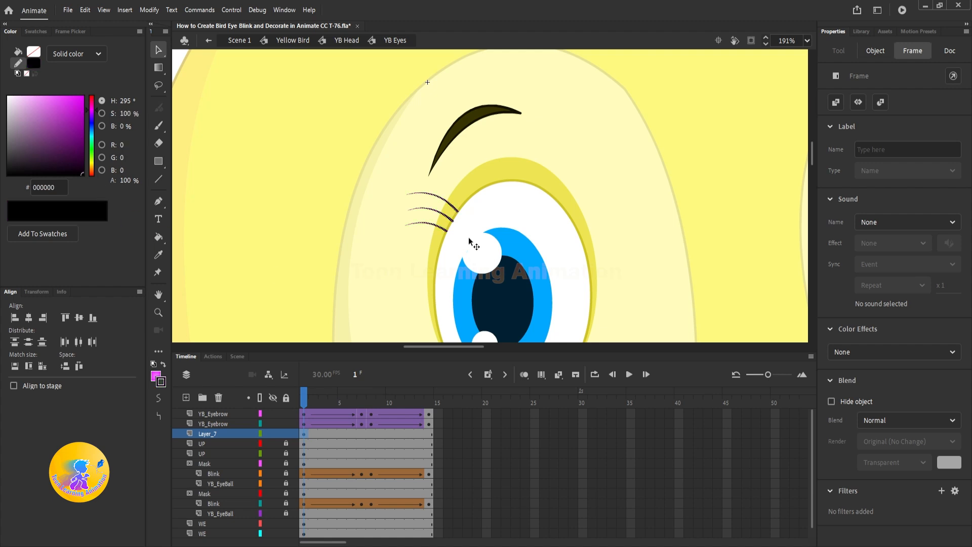
Rotate the left eye's top eyelash slightly clockwise about its base with Free Transform and set the base back on the eye's edge.
{"action": "scroll", "coordinate": [423, 170], "scroll_direction": "up", "scroll_amount": 3}
{"action": "left_click", "coordinate": [364, 183]}
{"action": "left_click", "coordinate": [162, 66]}
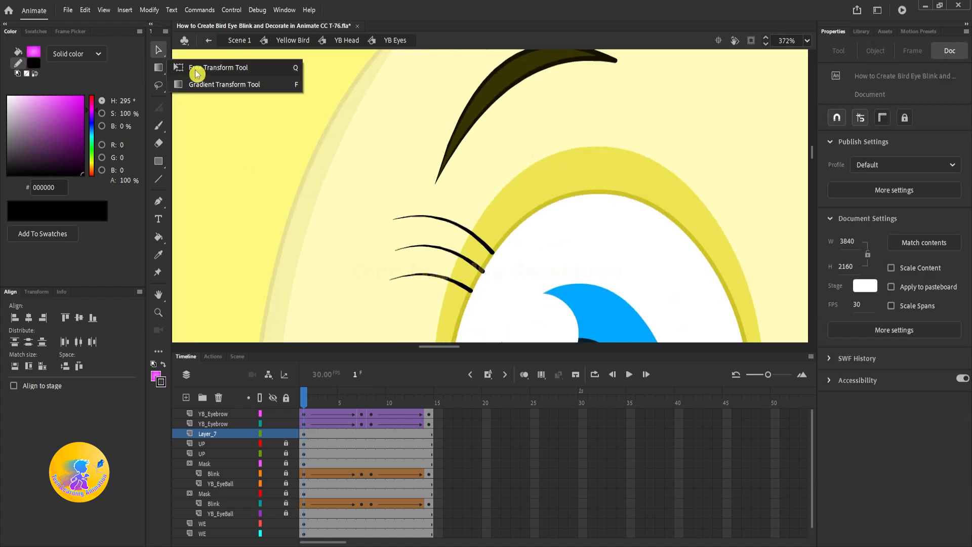
{"action": "left_click", "coordinate": [196, 69]}
{"action": "left_click", "coordinate": [481, 242]}
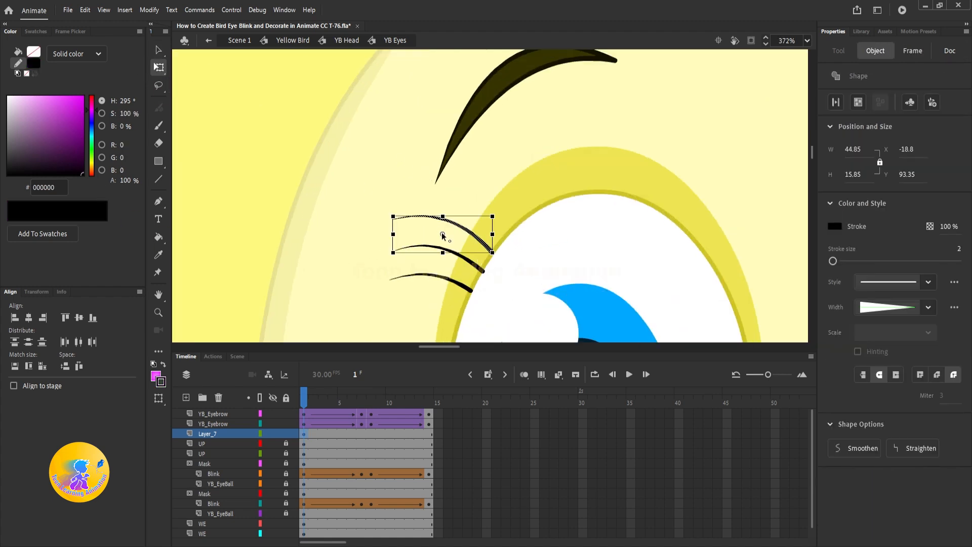
{"action": "left_click_drag", "start_coordinate": [442, 233], "coordinate": [493, 252]}
{"action": "left_click_drag", "start_coordinate": [390, 209], "coordinate": [398, 198]}
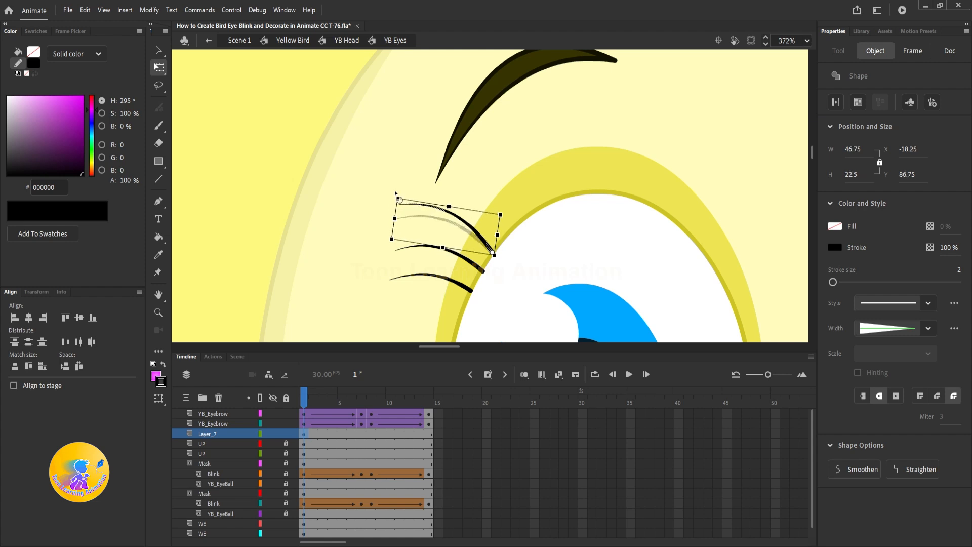
{"action": "scroll", "coordinate": [488, 248], "scroll_direction": "up", "scroll_amount": 3}
{"action": "left_click_drag", "start_coordinate": [494, 250], "coordinate": [484, 260]}
{"action": "scroll", "coordinate": [483, 254], "scroll_direction": "down", "scroll_amount": 3}
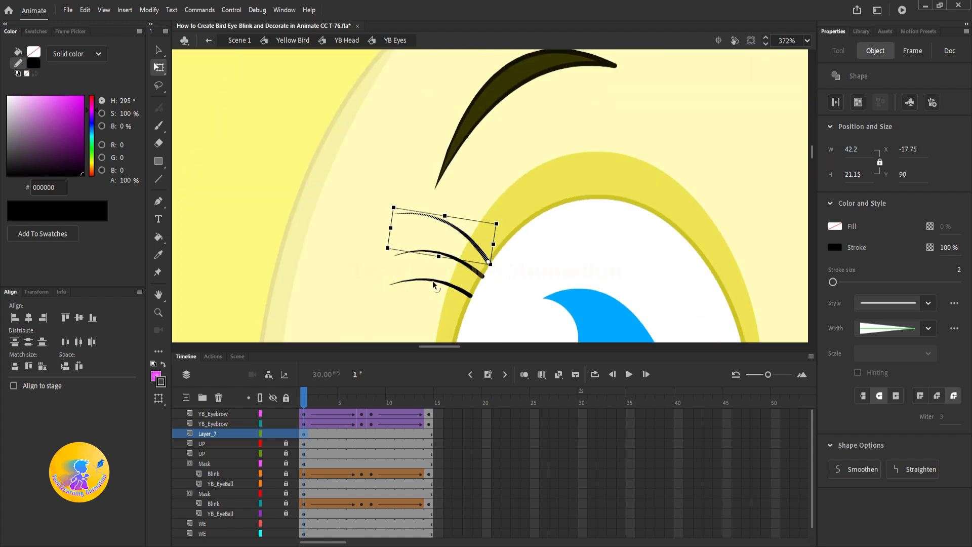
Rotate the left eye's lowest eyelash counterclockwise so its outer tip points lower and the three lashes fan out.
{"action": "left_click", "coordinate": [433, 281]}
{"action": "scroll", "coordinate": [474, 302], "scroll_direction": "up", "scroll_amount": 3}
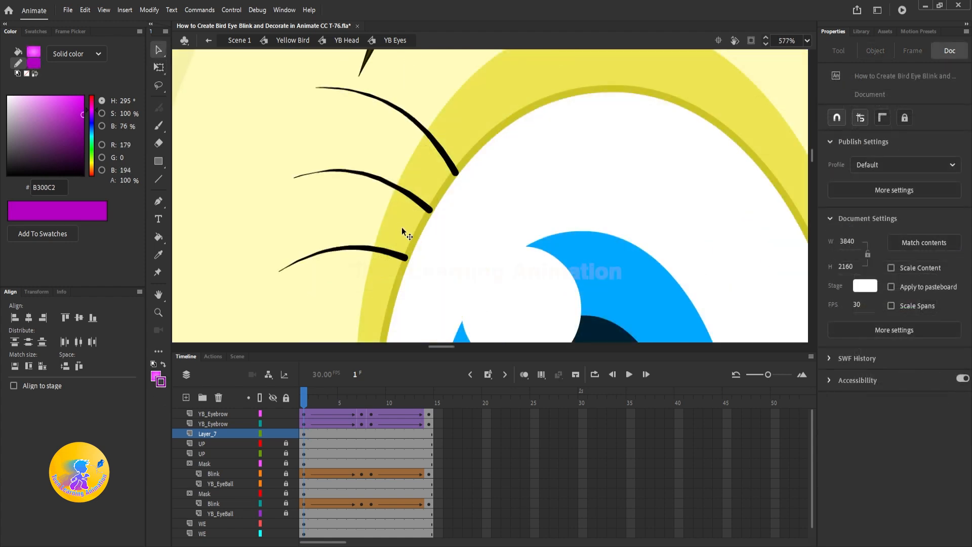
{"action": "scroll", "coordinate": [403, 228], "scroll_direction": "down", "scroll_amount": 4}
{"action": "scroll", "coordinate": [404, 229], "scroll_direction": "up", "scroll_amount": 2}
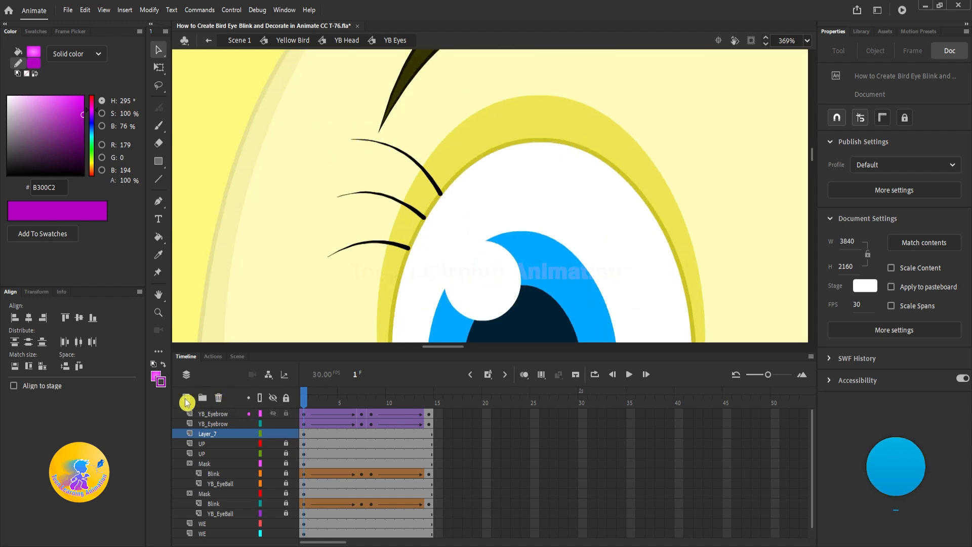
Add a new layer above the eyelashes and, on a frame 2 keyframe, draw a horizontal line along the left eyelid's lower edge.
{"action": "left_click", "coordinate": [186, 398]}
{"action": "left_click", "coordinate": [158, 179]}
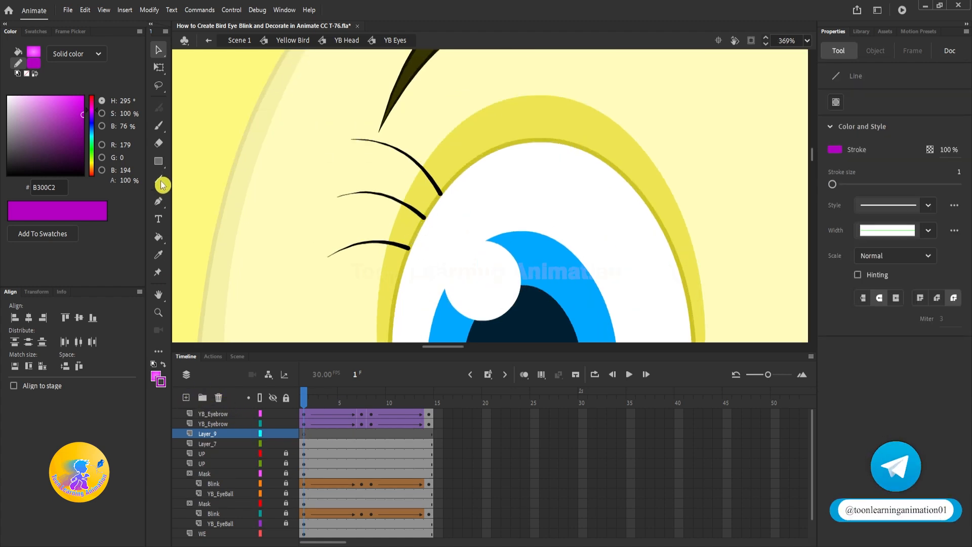
{"action": "left_click", "coordinate": [313, 400]}
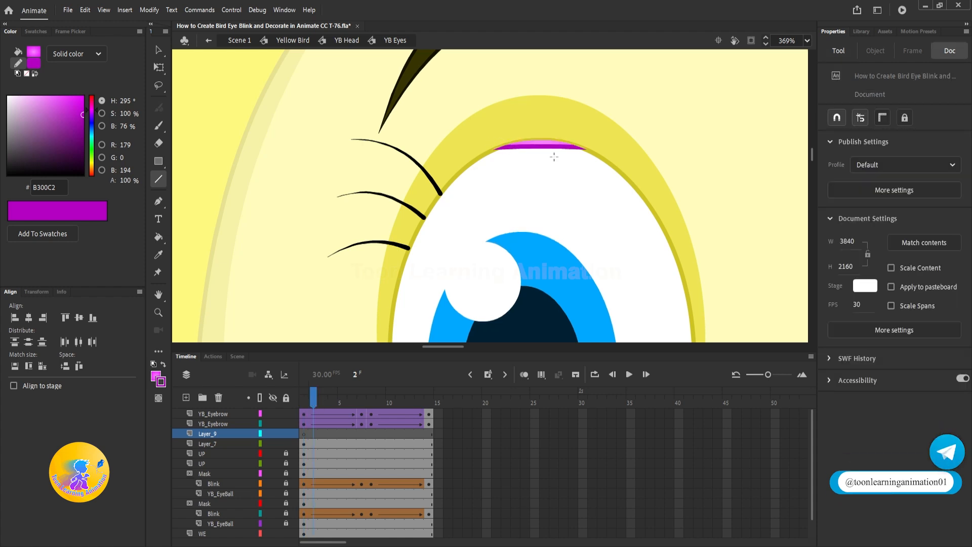
{"action": "scroll", "coordinate": [538, 144], "scroll_direction": "up", "scroll_amount": 4}
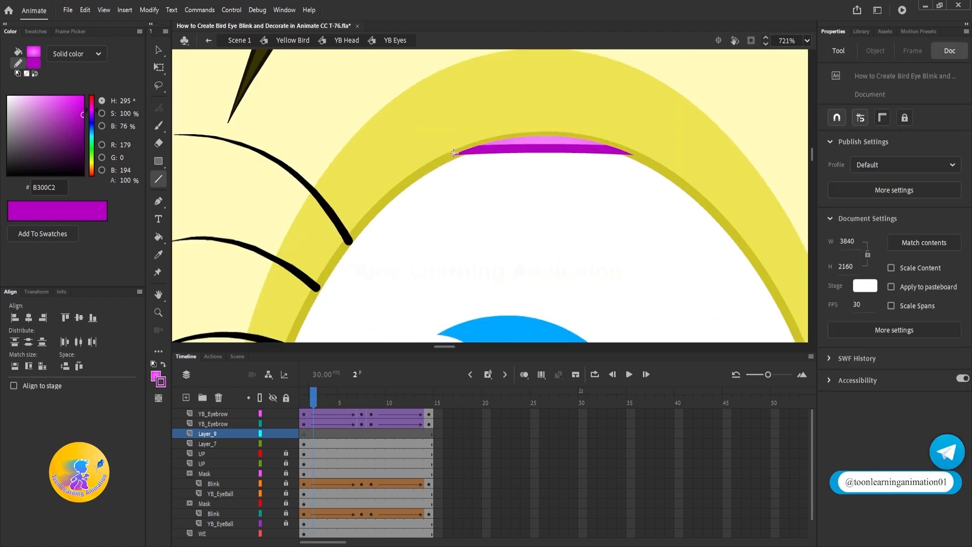
{"action": "left_click_drag", "start_coordinate": [454, 153], "coordinate": [636, 154]}
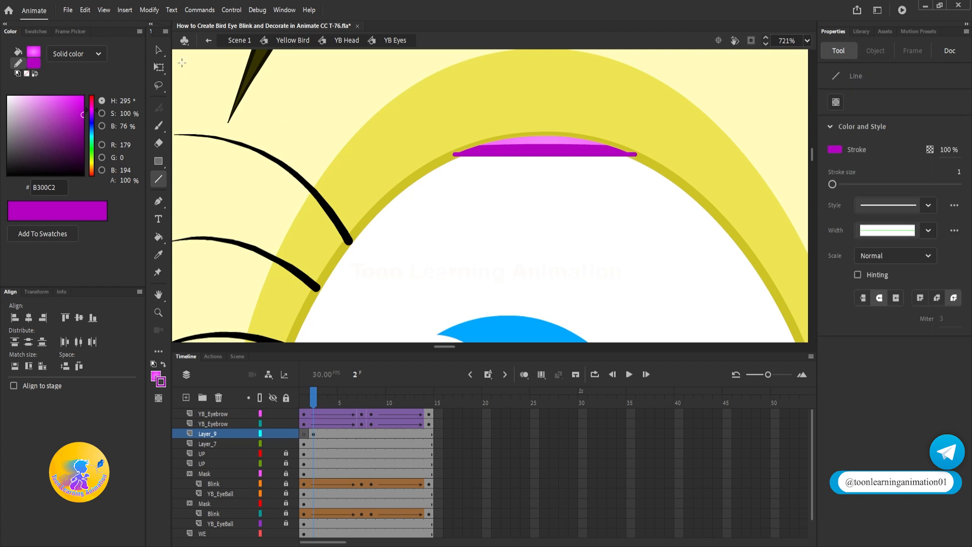
Give the lid line a black (000000) stroke with the lens-shaped width profile and a stroke size of 3.
{"action": "left_click", "coordinate": [158, 50]}
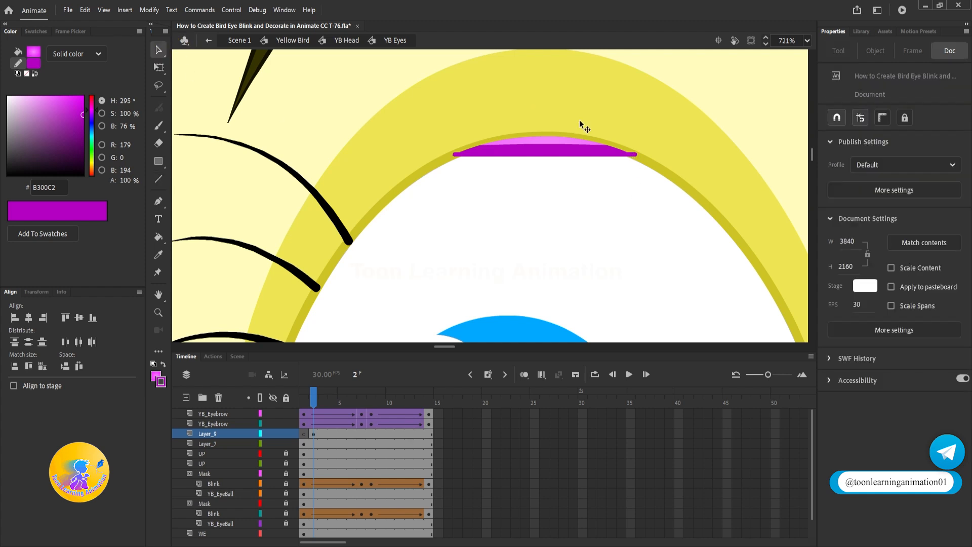
{"action": "left_click", "coordinate": [559, 159]}
{"action": "left_click_drag", "start_coordinate": [82, 122], "coordinate": [123, 256]}
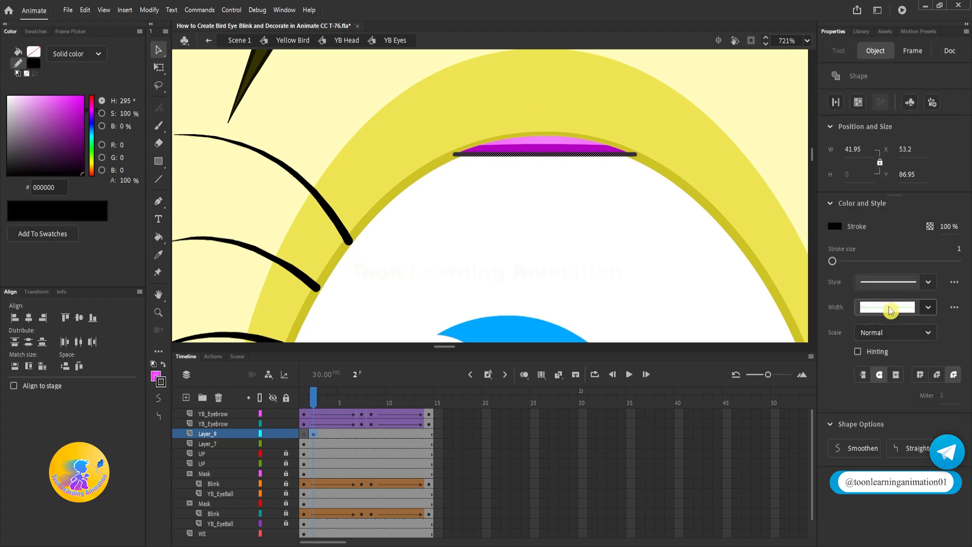
{"action": "left_click", "coordinate": [890, 309]}
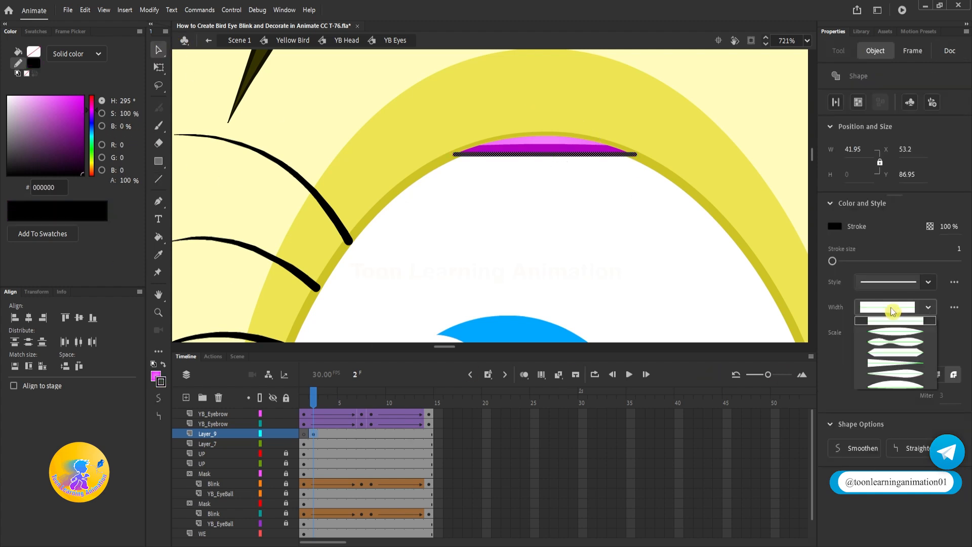
{"action": "left_click", "coordinate": [889, 336]}
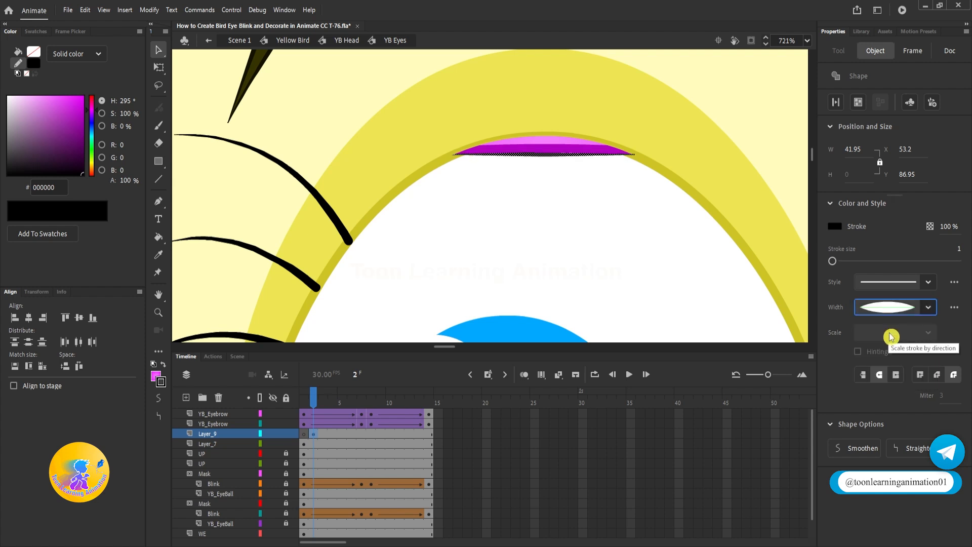
{"action": "left_click", "coordinate": [958, 250]}
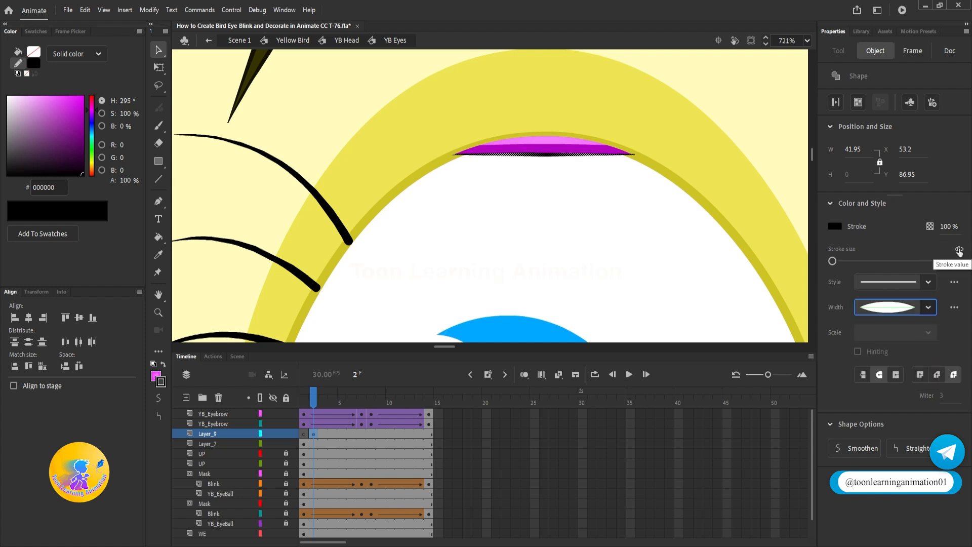
{"action": "type", "text": "3"}
{"action": "left_click", "coordinate": [728, 96]}
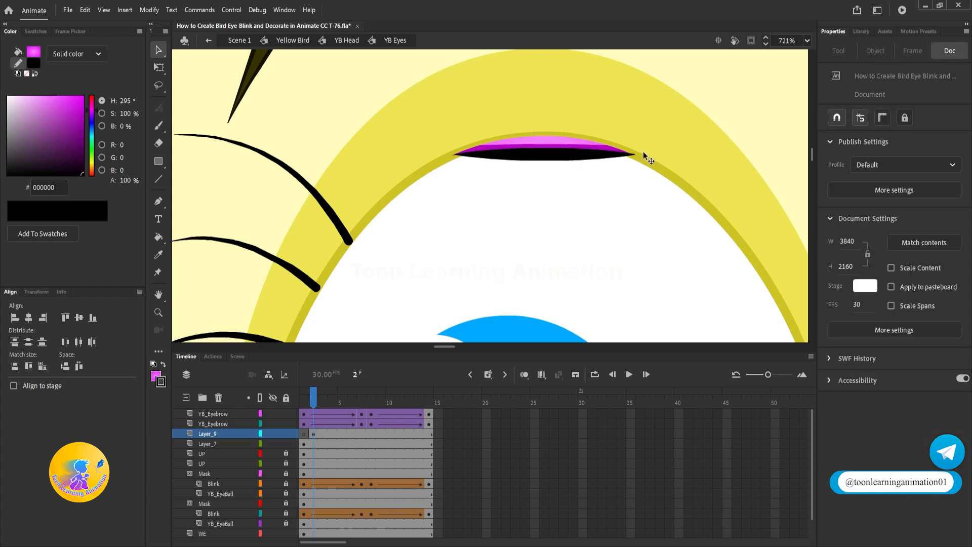
Extend both ends of the frame 2 lid line outward onto the eye's rim, making it about 46.6 wide.
{"action": "left_click_drag", "start_coordinate": [633, 154], "coordinate": [640, 152]}
{"action": "left_click_drag", "start_coordinate": [454, 153], "coordinate": [441, 154]}
{"action": "scroll", "coordinate": [463, 159], "scroll_direction": "down", "scroll_amount": 2}
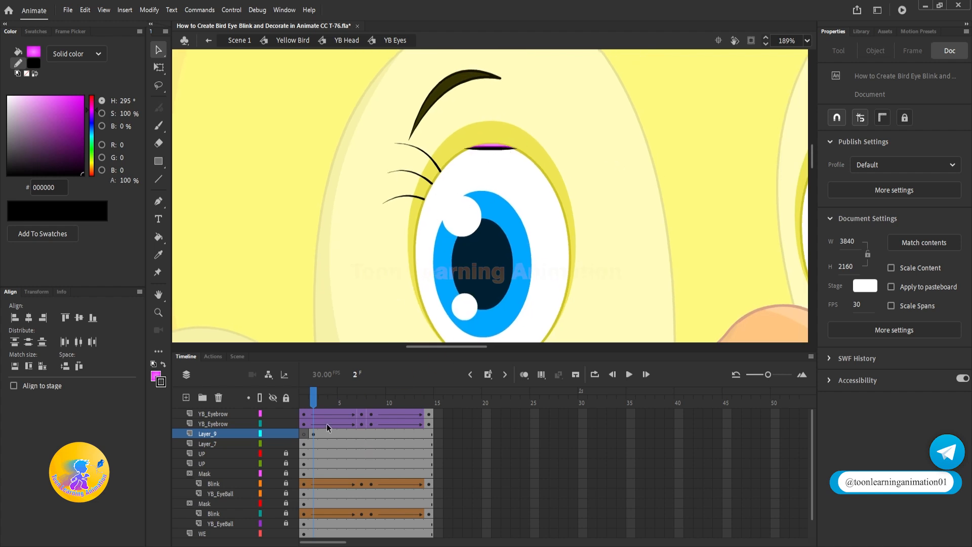
Add a keyframe for the lid line at frame 7 and move the line down to the bottom of the closed left eye.
{"action": "left_click_drag", "start_coordinate": [317, 397], "coordinate": [322, 398]}
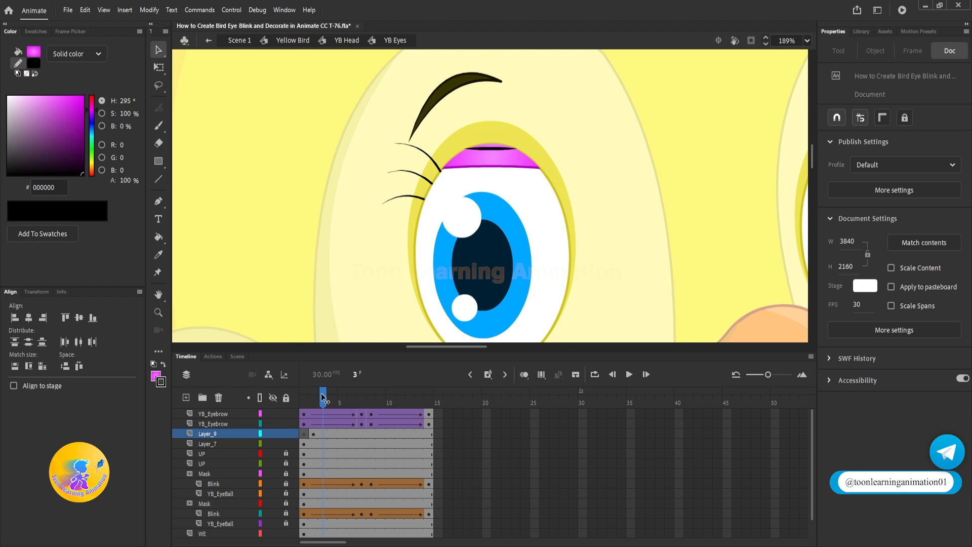
{"action": "left_click_drag", "start_coordinate": [322, 397], "coordinate": [362, 397]}
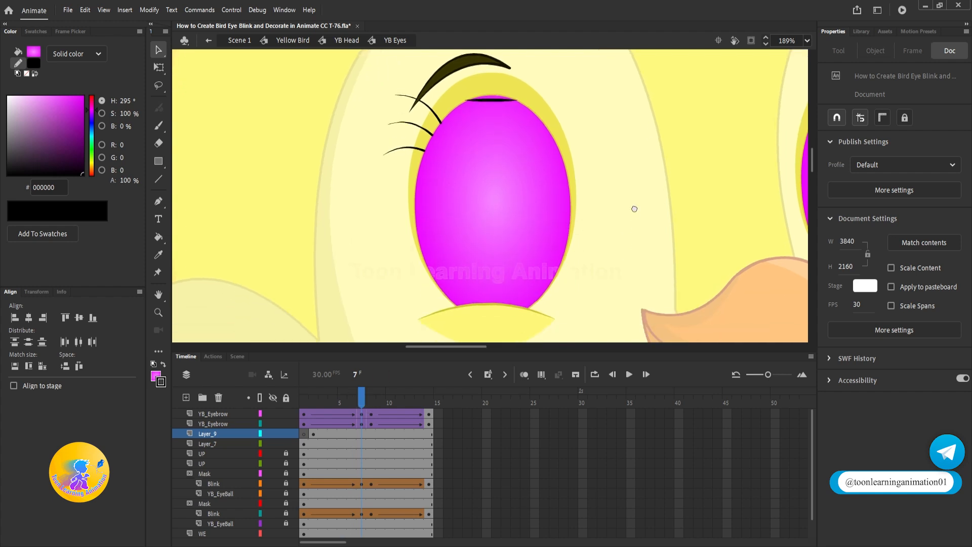
{"action": "left_click", "coordinate": [490, 99]}
{"action": "left_click_drag", "start_coordinate": [492, 101], "coordinate": [491, 314]}
{"action": "scroll", "coordinate": [602, 253], "scroll_direction": "down", "scroll_amount": 3}
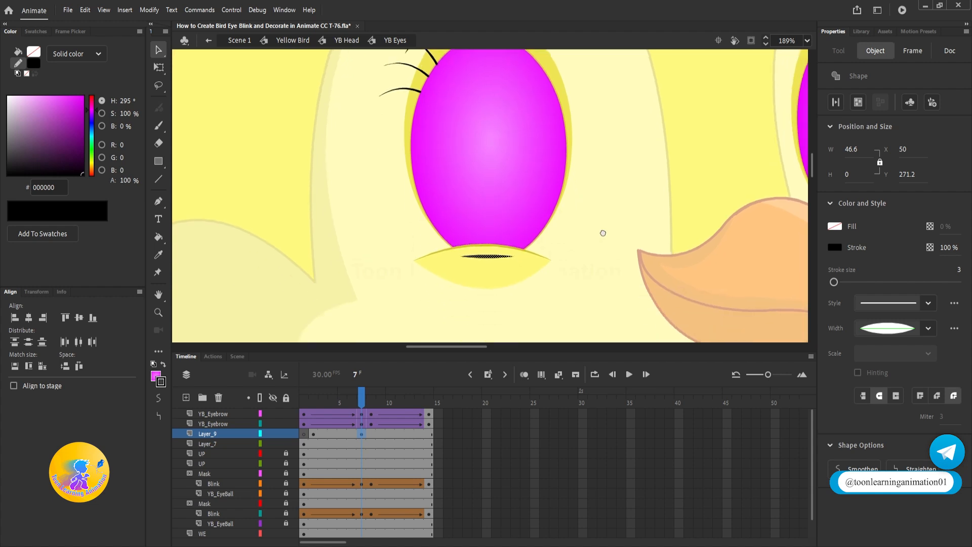
Hide both UP layers and curve the frame 7 lid line along the eye's lower rim, about 50.75 wide.
{"action": "left_click", "coordinate": [272, 464]}
{"action": "left_click", "coordinate": [272, 454]}
{"action": "scroll", "coordinate": [486, 249], "scroll_direction": "up", "scroll_amount": 5}
{"action": "left_click", "coordinate": [501, 263]}
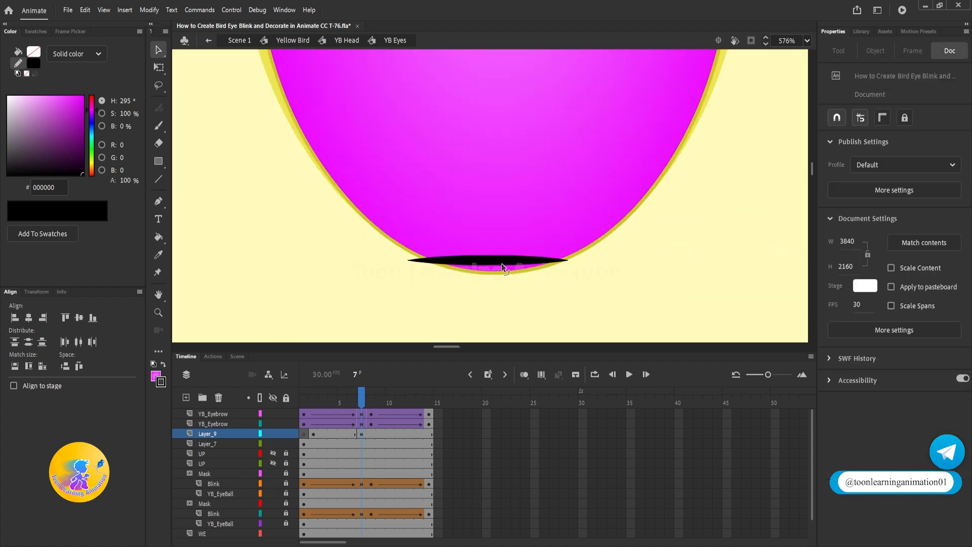
{"action": "left_click_drag", "start_coordinate": [501, 263], "coordinate": [497, 285]}
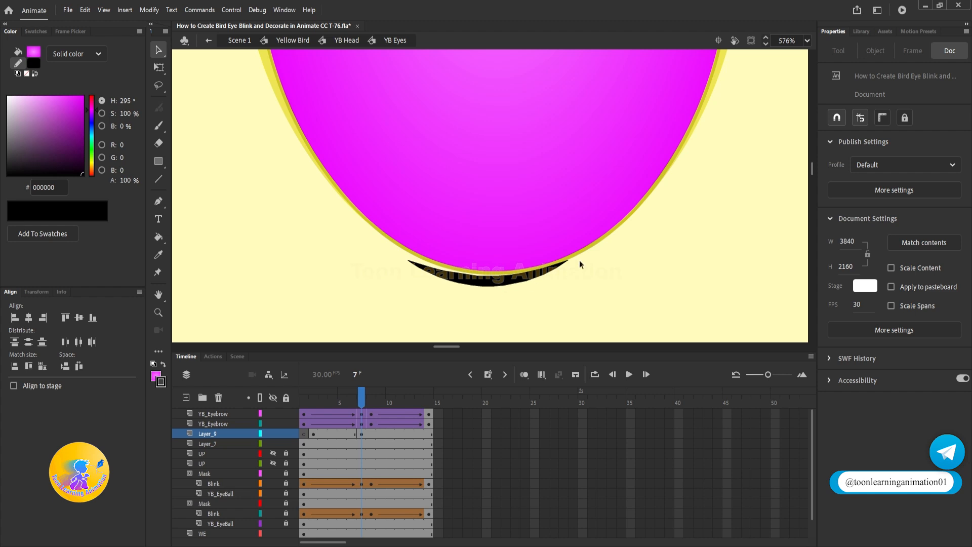
{"action": "left_click_drag", "start_coordinate": [567, 261], "coordinate": [577, 263]}
{"action": "left_click_drag", "start_coordinate": [408, 261], "coordinate": [404, 261]}
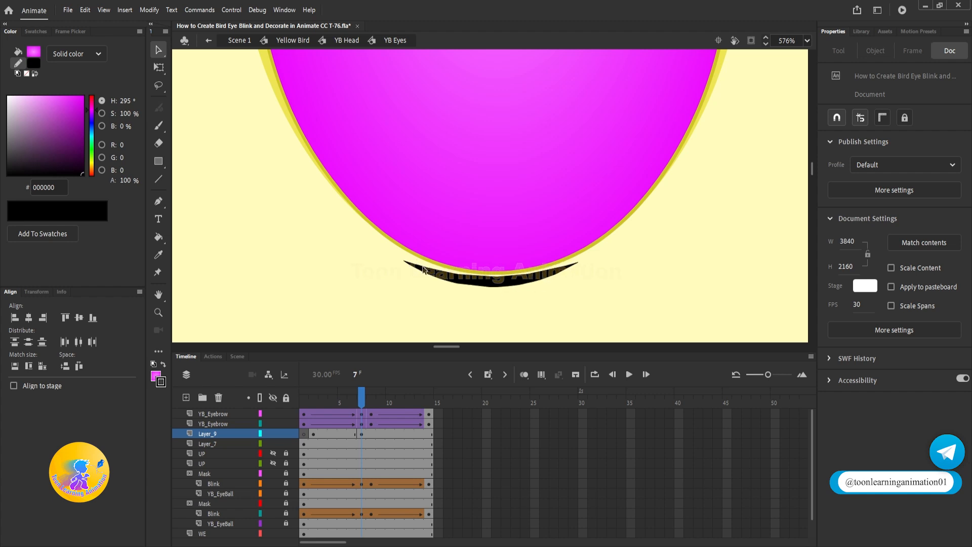
{"action": "left_click", "coordinate": [507, 283]}
{"action": "scroll", "coordinate": [504, 278], "scroll_direction": "down", "scroll_amount": 5}
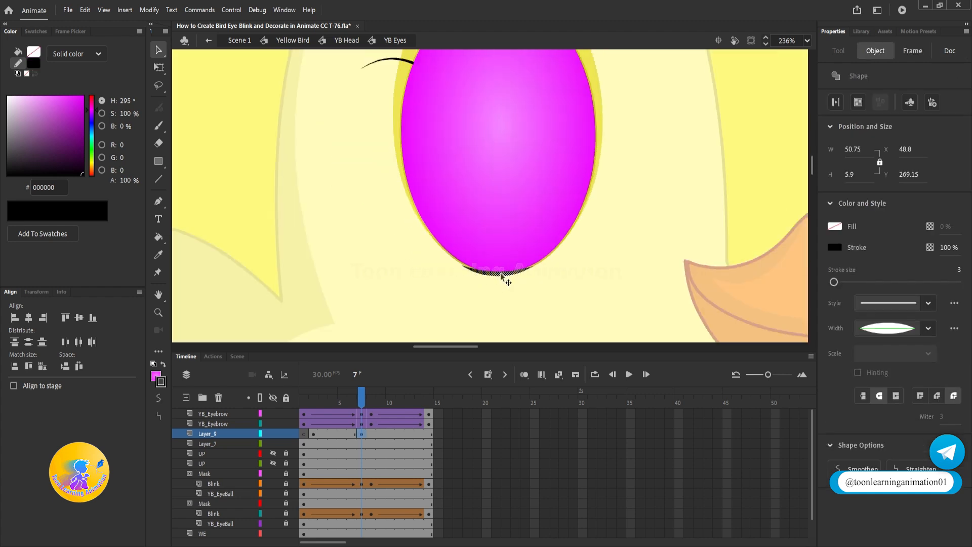
Try a shape tween on the lid line between frames 2 and 7, preview it, and remove the tween.
{"action": "right_click", "coordinate": [340, 434]}
{"action": "left_click", "coordinate": [384, 134]}
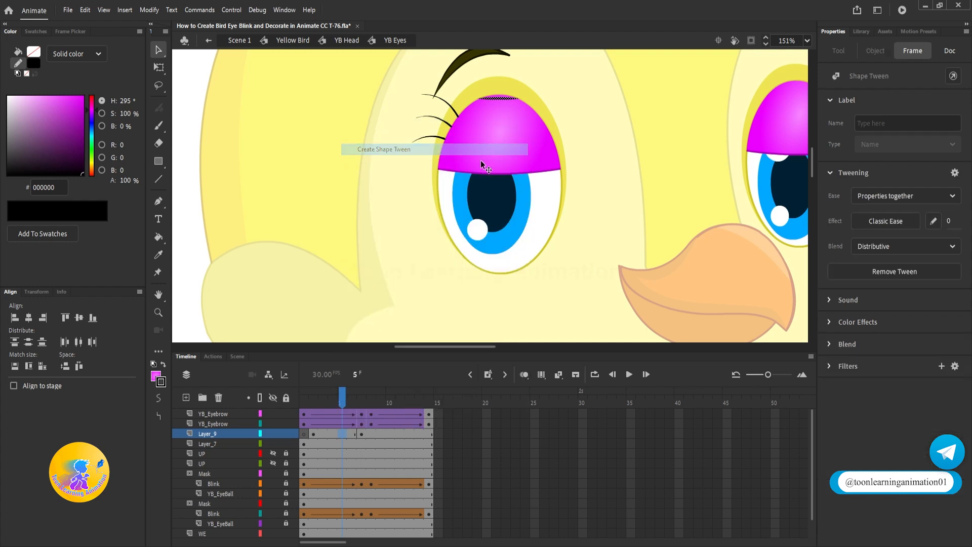
{"action": "mouse_move", "coordinate": [322, 403]}
{"action": "left_mouse_down"}
{"action": "mouse_move", "coordinate": [306, 403]}
{"action": "mouse_move", "coordinate": [330, 403]}
{"action": "left_mouse_up"}
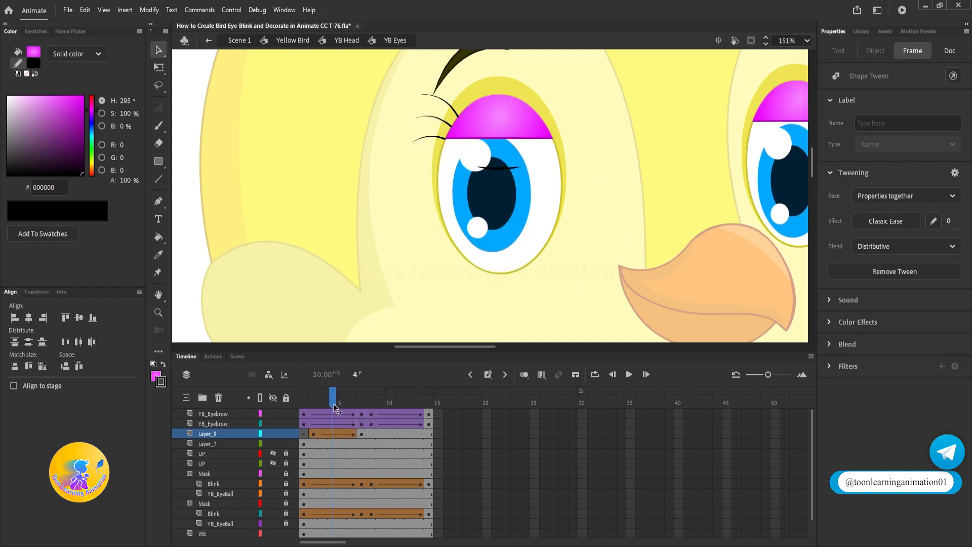
{"action": "left_click", "coordinate": [342, 434]}
{"action": "right_click", "coordinate": [341, 434]}
{"action": "left_click", "coordinate": [390, 144]}
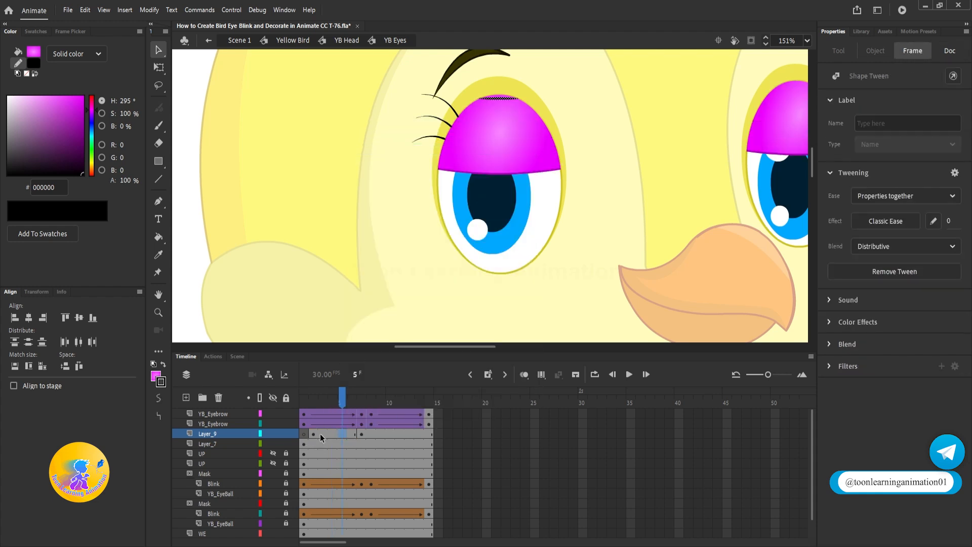
Add a frame 3 keyframe, move the lid line down to the eyelid's edge, and stretch it to about 94 wide.
{"action": "left_click", "coordinate": [320, 433]}
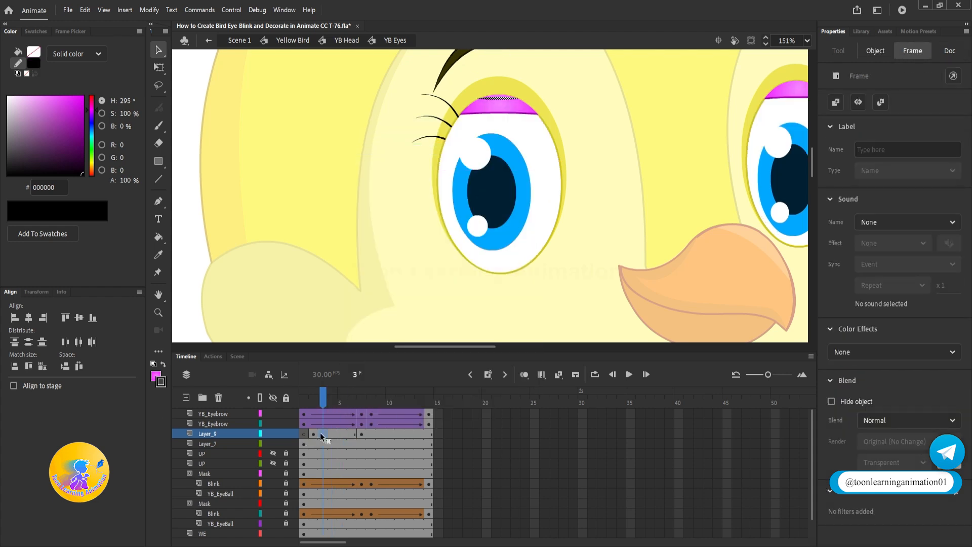
{"action": "scroll", "coordinate": [498, 94], "scroll_direction": "up", "scroll_amount": 3}
{"action": "left_click", "coordinate": [499, 99]}
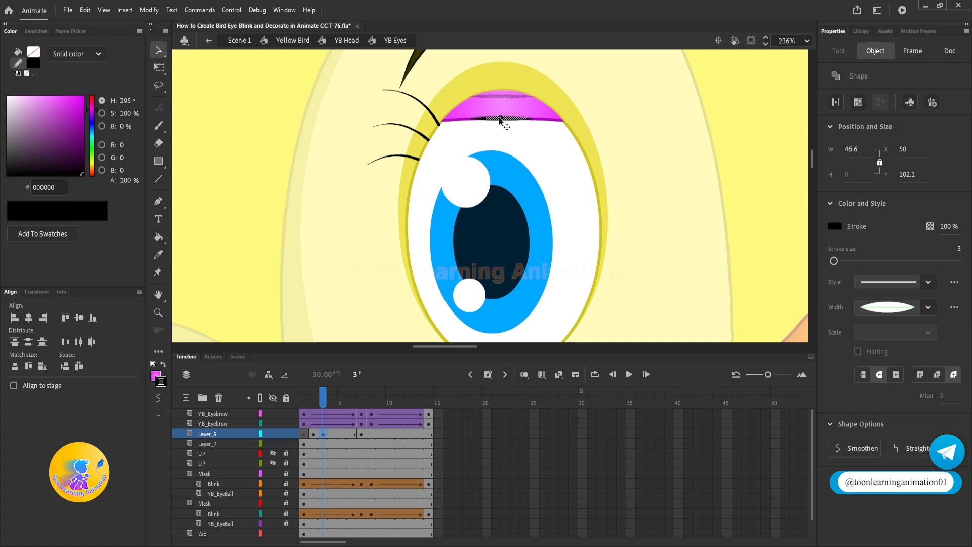
{"action": "left_click", "coordinate": [525, 123]}
{"action": "scroll", "coordinate": [525, 124], "scroll_direction": "up", "scroll_amount": 3}
{"action": "left_click_drag", "start_coordinate": [554, 122], "coordinate": [631, 120]}
{"action": "left_click_drag", "start_coordinate": [393, 119], "coordinate": [311, 123]}
{"action": "left_click_drag", "start_coordinate": [477, 120], "coordinate": [461, 122]}
{"action": "left_click", "coordinate": [461, 122]}
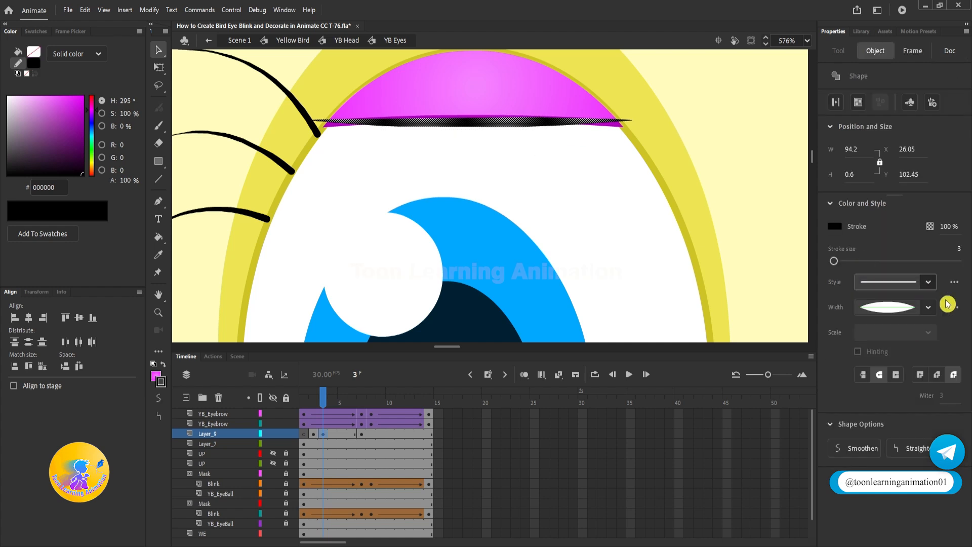
Set the frame 3 lid line's stroke size to 5 and adjust its ends and curve to fit the eyelid's lower edge.
{"action": "left_click", "coordinate": [958, 249]}
{"action": "type", "text": "5"}
{"action": "key", "text": "Return"}
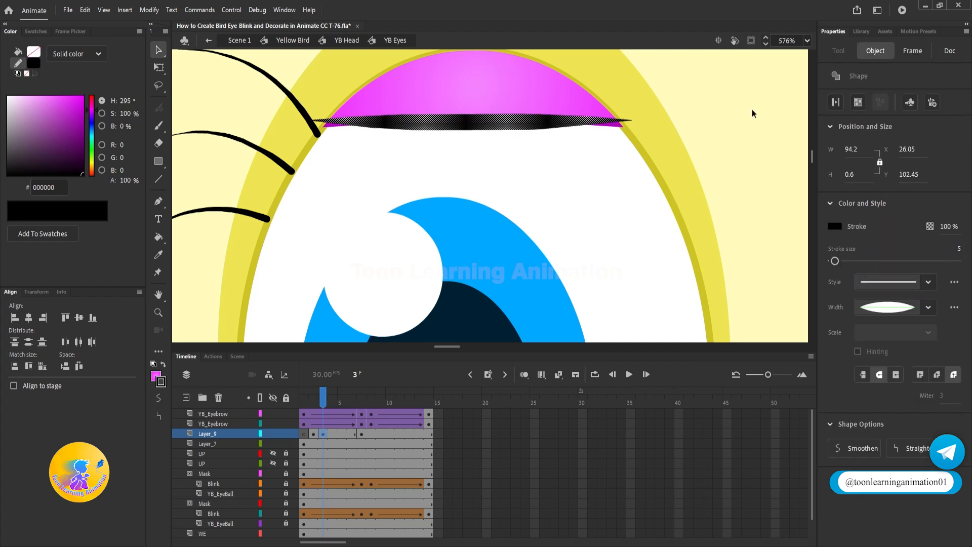
{"action": "left_click", "coordinate": [751, 114]}
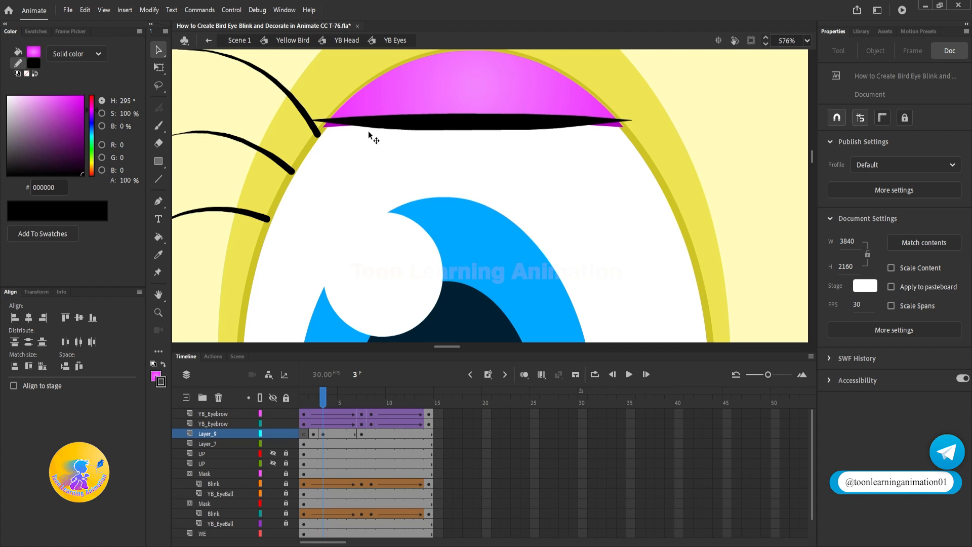
{"action": "left_click_drag", "start_coordinate": [311, 120], "coordinate": [312, 131]}
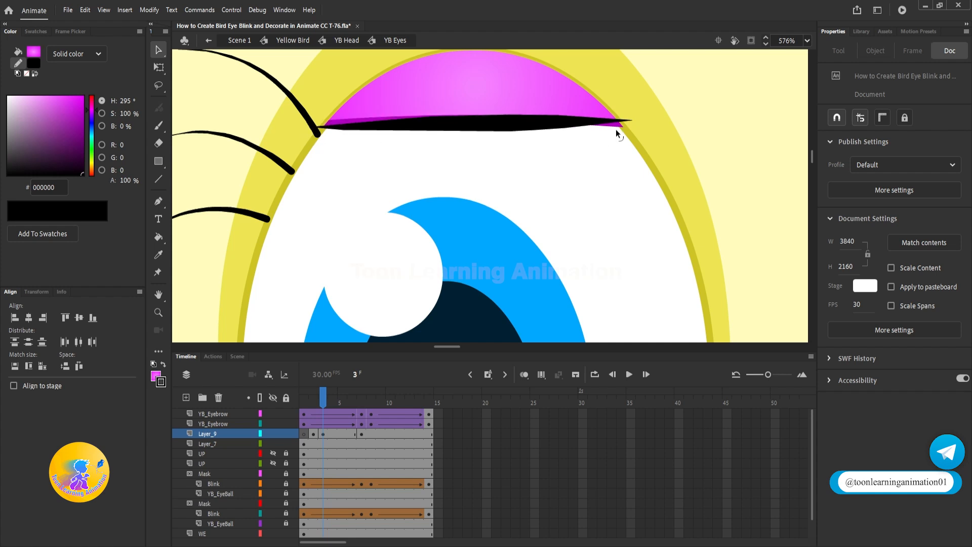
{"action": "left_click_drag", "start_coordinate": [633, 120], "coordinate": [633, 127]}
{"action": "left_click_drag", "start_coordinate": [472, 133], "coordinate": [474, 128]}
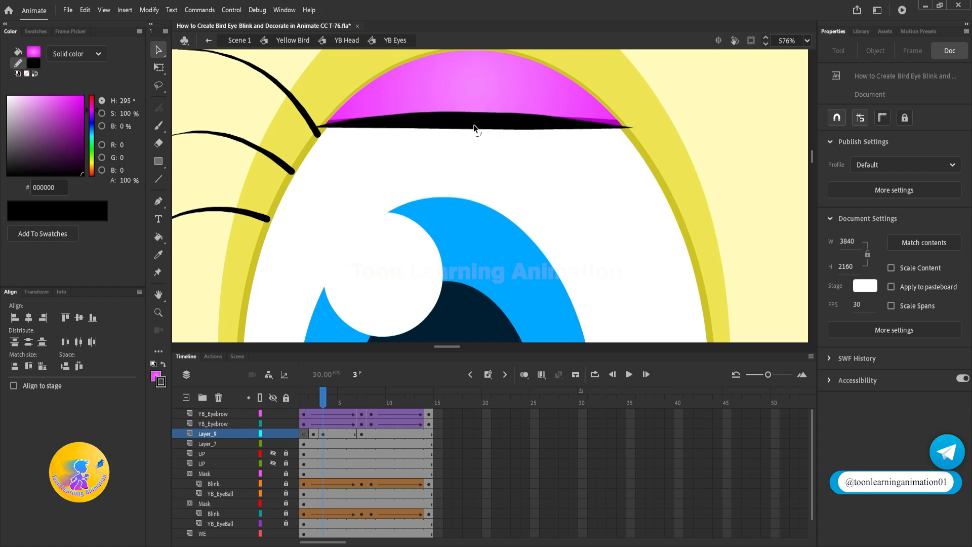
Add a frame 4 keyframe, move the lid line down to the eyelid's edge, and stretch both ends to the eye's outline.
{"action": "left_click", "coordinate": [331, 432]}
{"action": "left_click", "coordinate": [502, 123]}
{"action": "left_click_drag", "start_coordinate": [502, 123], "coordinate": [496, 223]}
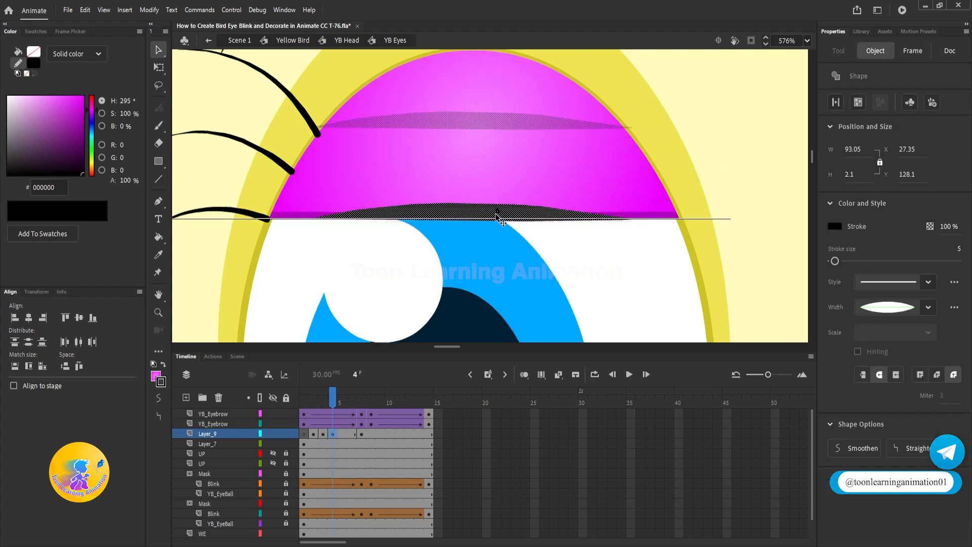
{"action": "left_click", "coordinate": [642, 205]}
{"action": "left_click_drag", "start_coordinate": [630, 227], "coordinate": [684, 215]}
{"action": "left_click_drag", "start_coordinate": [315, 222], "coordinate": [246, 218]}
{"action": "left_click_drag", "start_coordinate": [679, 216], "coordinate": [692, 216]}
{"action": "left_click_drag", "start_coordinate": [337, 401], "coordinate": [323, 403]}
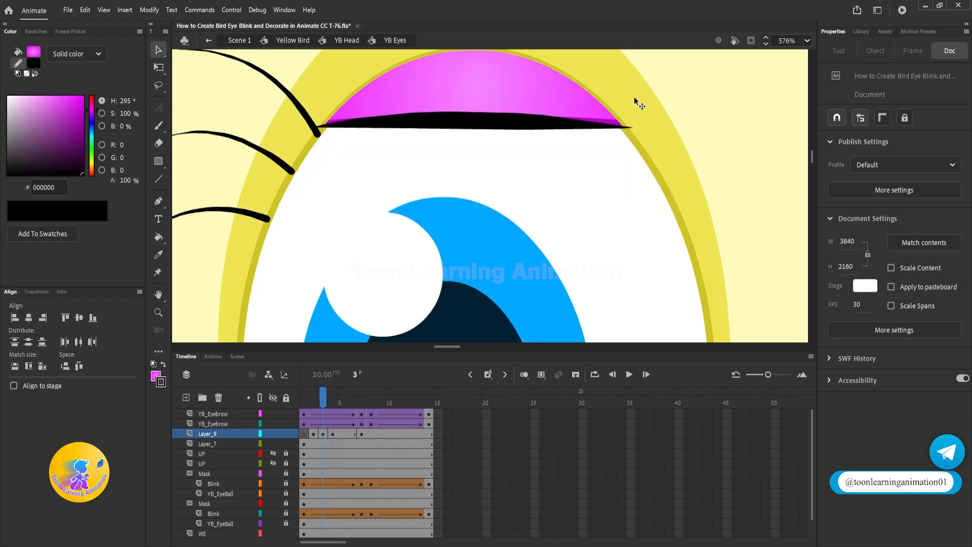
Add a frame 5 keyframe, bend the lid line downward, and move and widen it to fit the eyelid's lower edge.
{"action": "left_click", "coordinate": [339, 433]}
{"action": "left_click", "coordinate": [730, 154]}
{"action": "scroll", "coordinate": [532, 195], "scroll_direction": "down", "scroll_amount": 2}
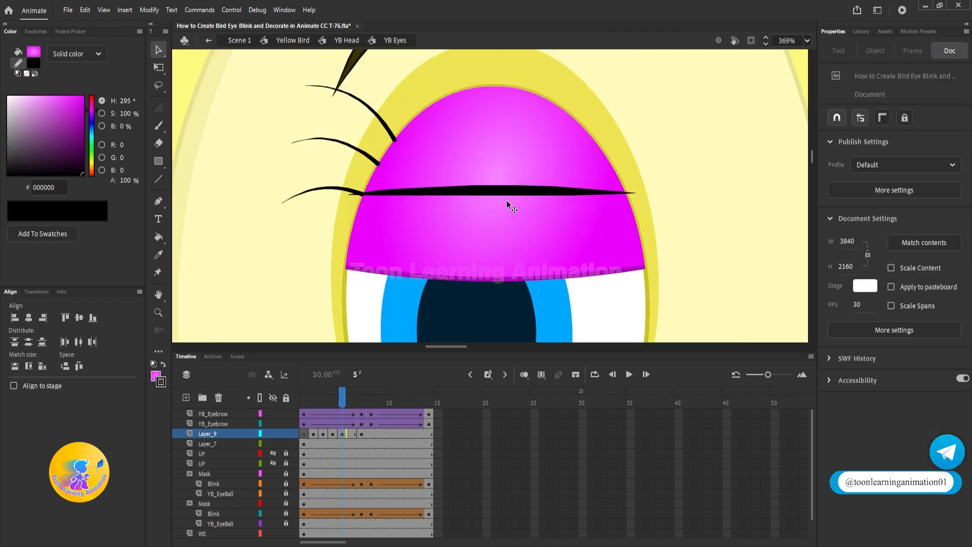
{"action": "left_click_drag", "start_coordinate": [491, 193], "coordinate": [492, 214]}
{"action": "scroll", "coordinate": [496, 210], "scroll_direction": "up", "scroll_amount": 3}
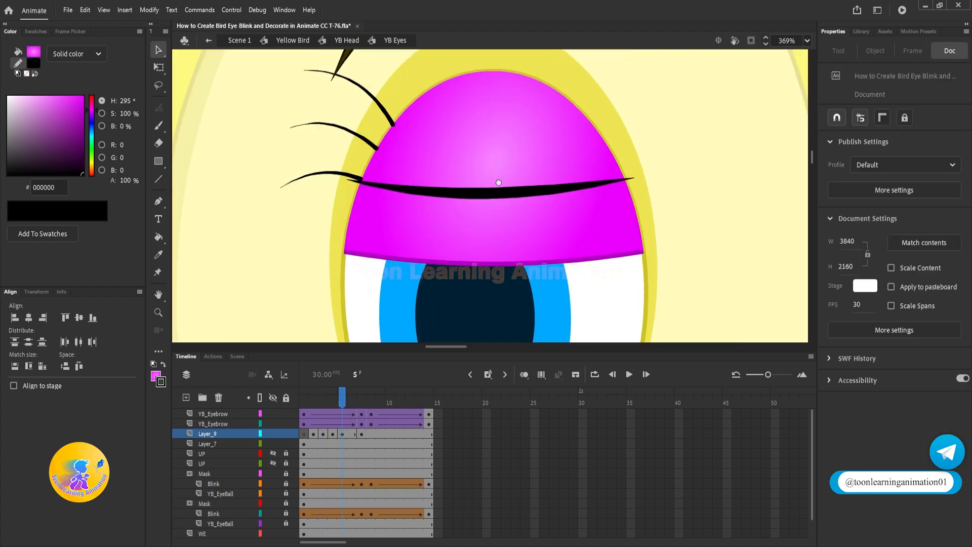
{"action": "left_click_drag", "start_coordinate": [488, 154], "coordinate": [503, 264]}
{"action": "left_click", "coordinate": [754, 185]}
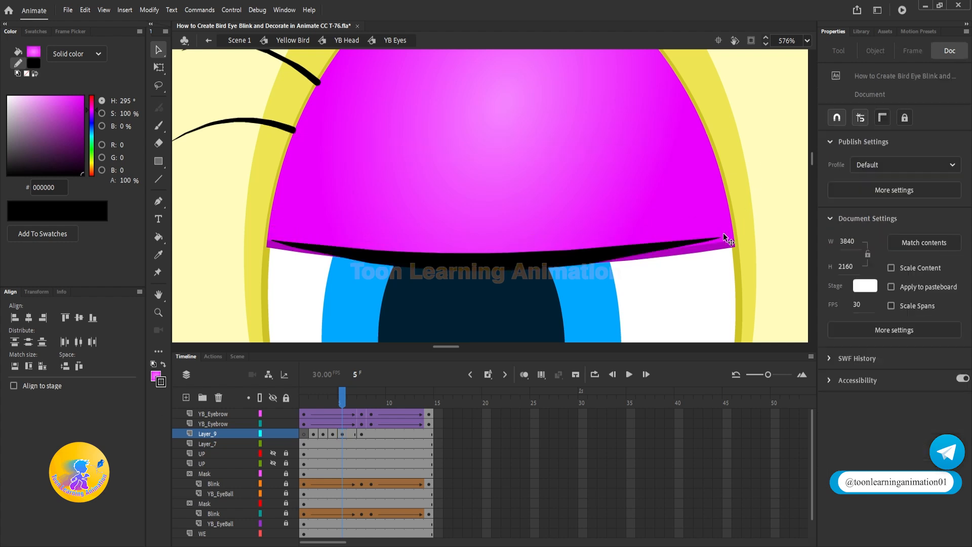
{"action": "left_click_drag", "start_coordinate": [720, 237], "coordinate": [768, 239]}
{"action": "left_click_drag", "start_coordinate": [281, 245], "coordinate": [226, 240]}
{"action": "scroll", "coordinate": [394, 246], "scroll_direction": "down", "scroll_amount": 3}
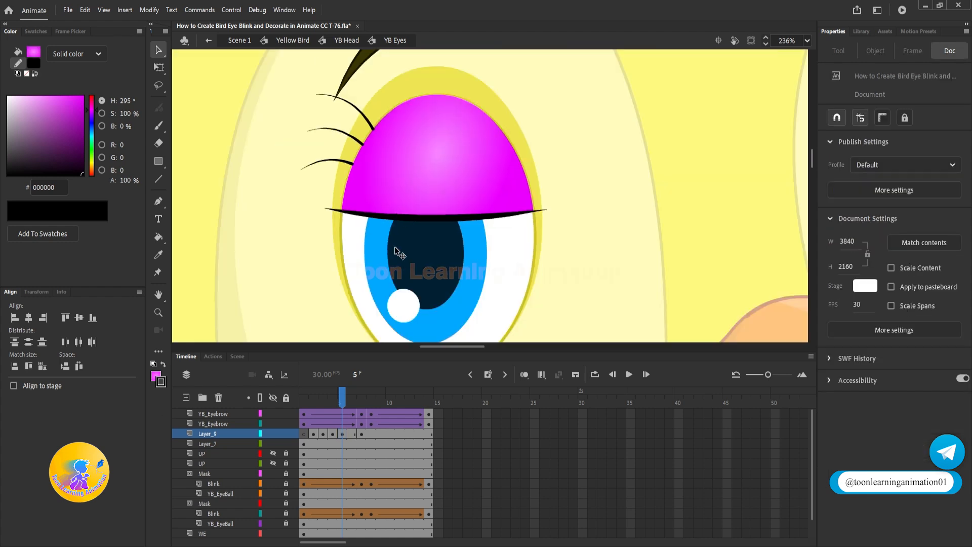
Add a frame 6 keyframe, lower the lid line to the eyelid's edge, raise both tips, and deepen its curve.
{"action": "left_click", "coordinate": [348, 433]}
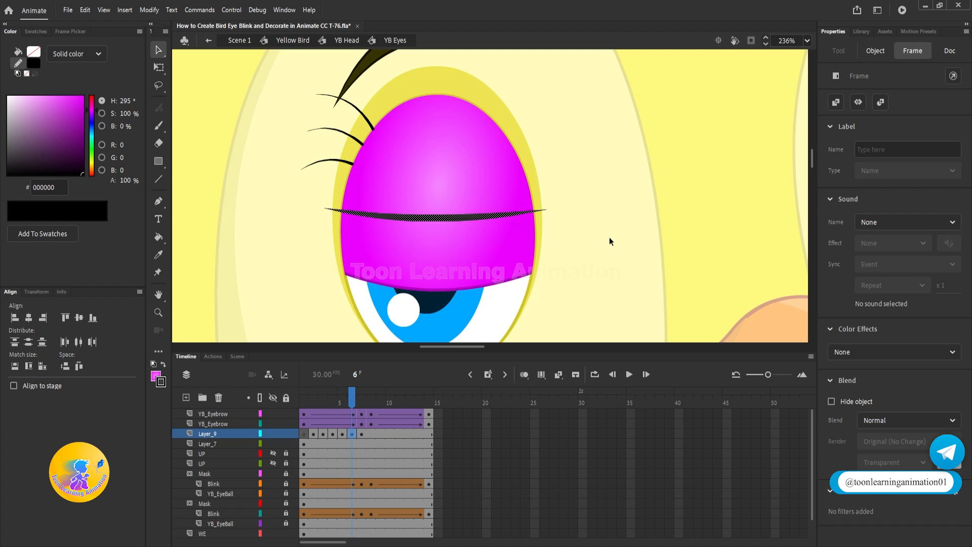
{"action": "left_click", "coordinate": [438, 217]}
{"action": "scroll", "coordinate": [438, 217], "scroll_direction": "up", "scroll_amount": 3}
{"action": "left_click_drag", "start_coordinate": [481, 121], "coordinate": [482, 234]}
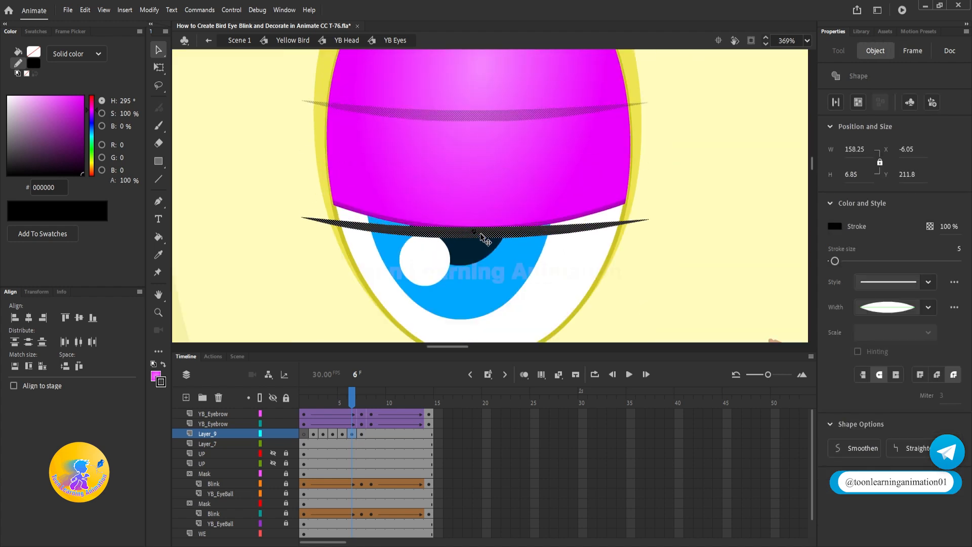
{"action": "left_click", "coordinate": [636, 239]}
{"action": "scroll", "coordinate": [649, 217], "scroll_direction": "up", "scroll_amount": 2}
{"action": "left_click_drag", "start_coordinate": [649, 220], "coordinate": [651, 187]}
{"action": "left_click_drag", "start_coordinate": [198, 152], "coordinate": [407, 241]}
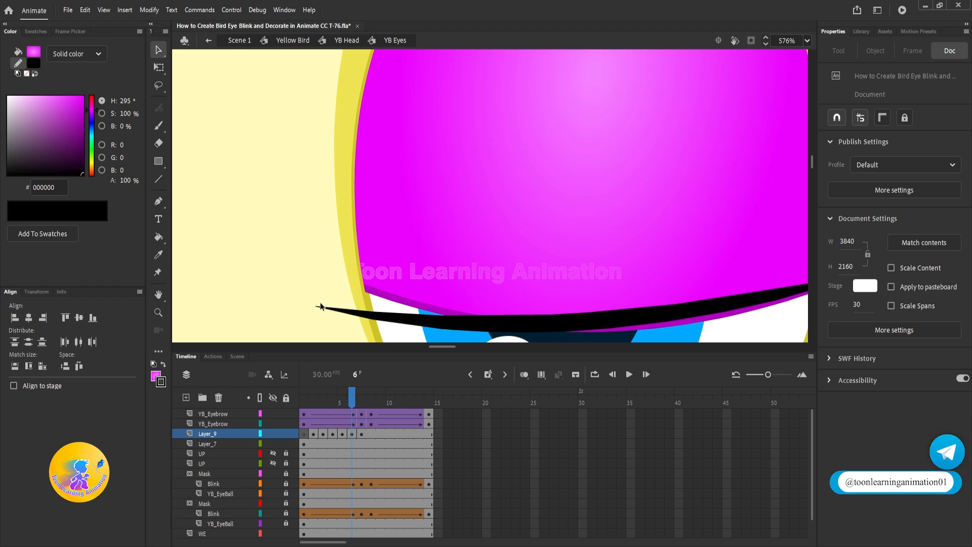
{"action": "left_click_drag", "start_coordinate": [314, 305], "coordinate": [315, 267]}
{"action": "scroll", "coordinate": [256, 122], "scroll_direction": "down", "scroll_amount": 3}
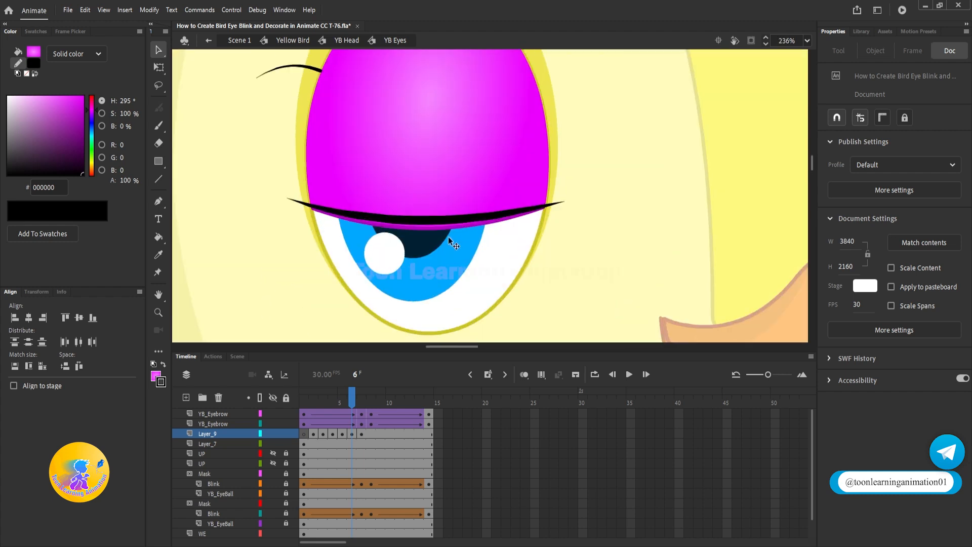
{"action": "scroll", "coordinate": [448, 236], "scroll_direction": "up", "scroll_amount": 2}
{"action": "left_click_drag", "start_coordinate": [412, 213], "coordinate": [414, 225]}
Check the lid line at frame 7 and play the blink from the start to review its motion.
{"action": "left_click", "coordinate": [361, 433]}
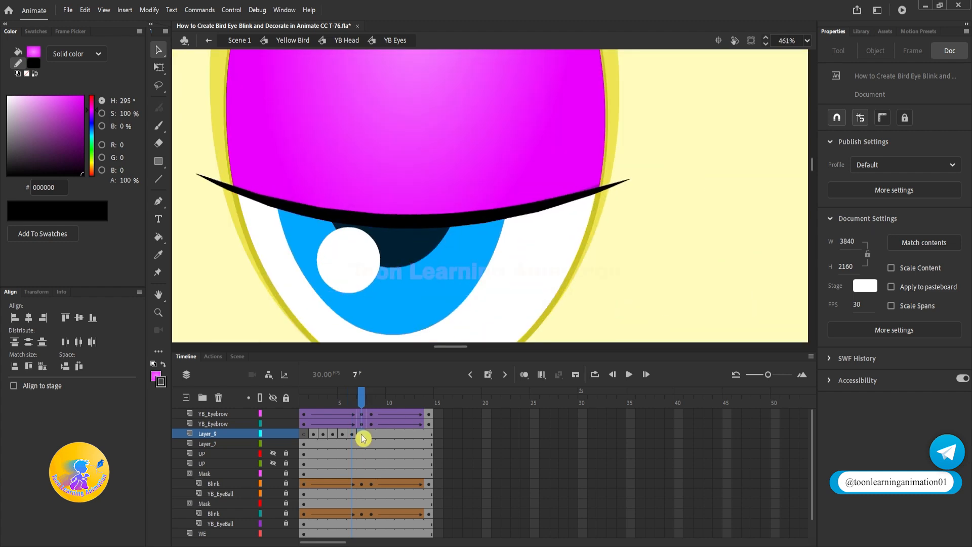
{"action": "scroll", "coordinate": [521, 284], "scroll_direction": "down", "scroll_amount": 4}
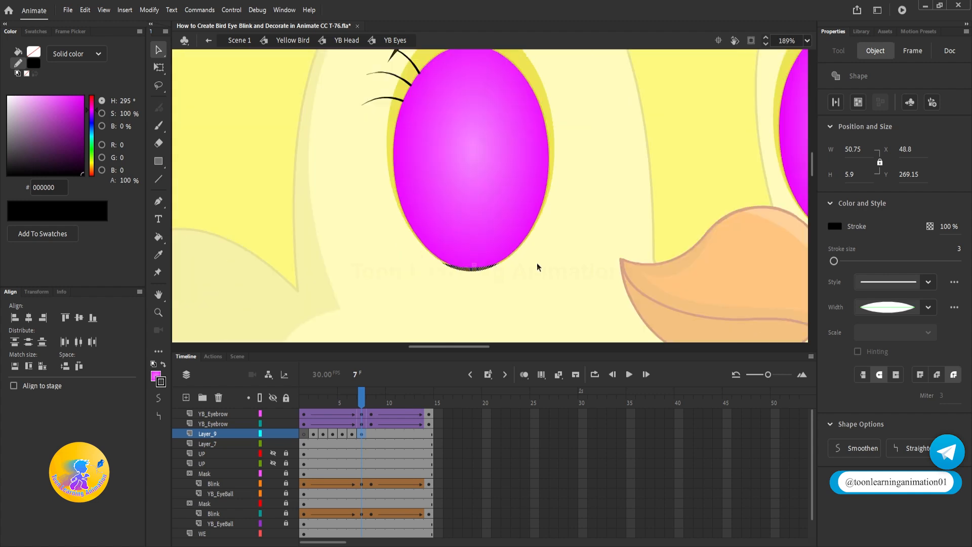
{"action": "left_click_drag", "start_coordinate": [362, 397], "coordinate": [267, 398]}
{"action": "key", "text": "Return"}
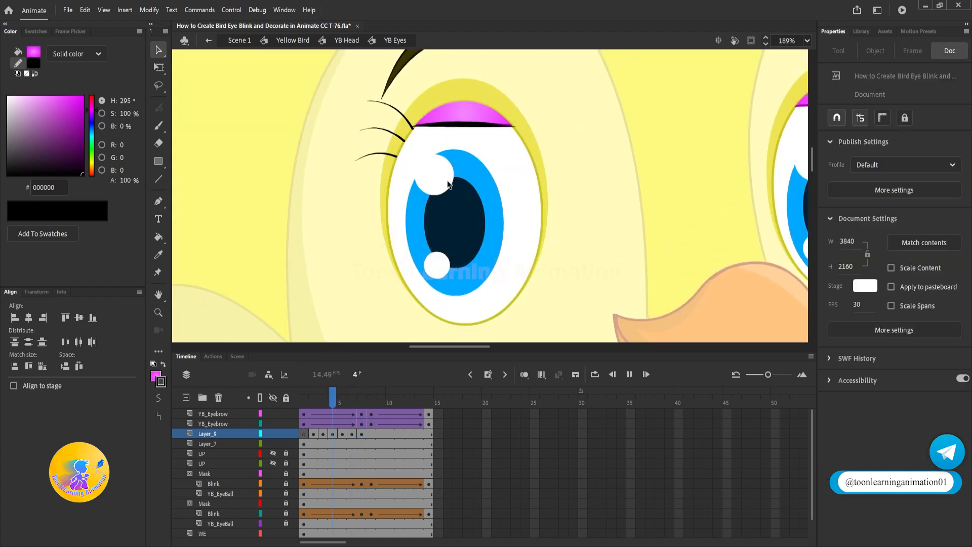
{"action": "key", "text": "Return"}
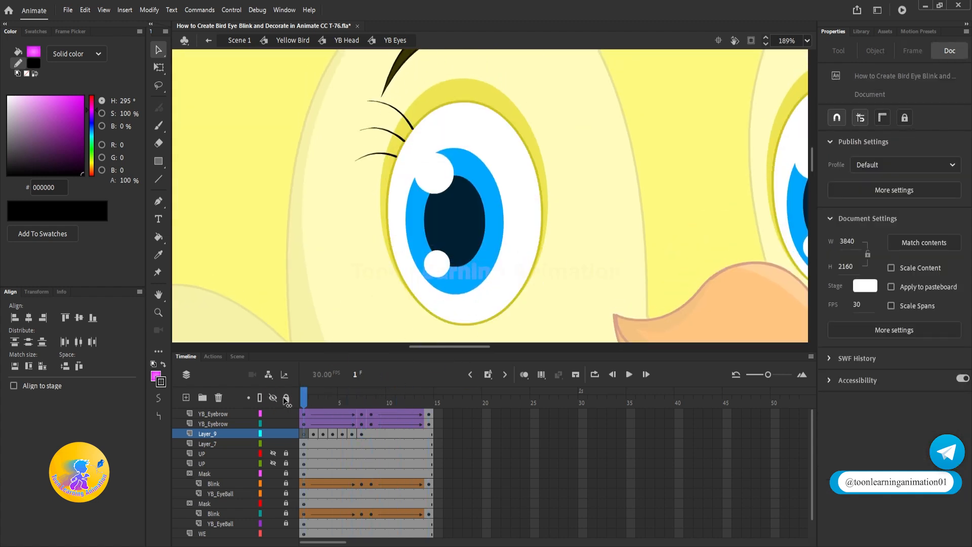
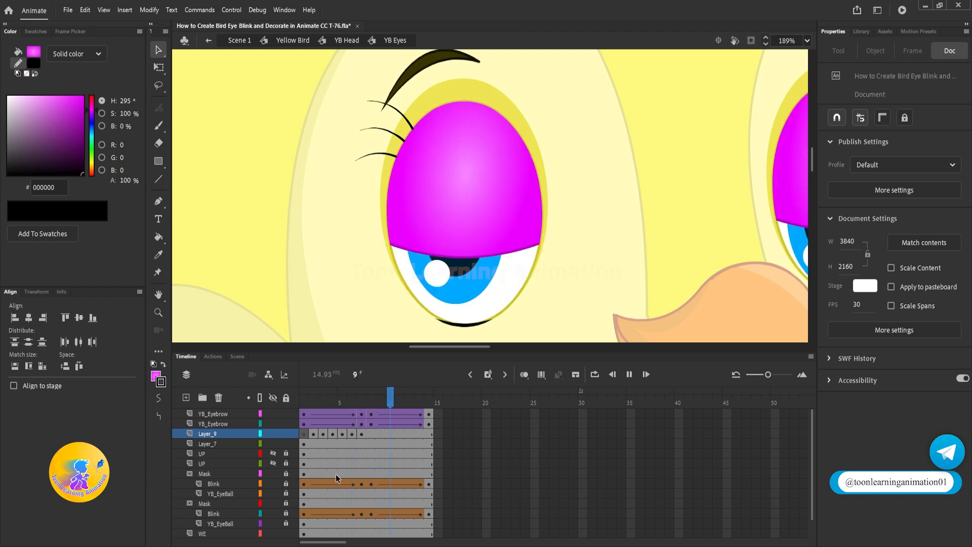
Copy the Layer_9 lid line keyframes to the frames after 7 and reverse them for the eye's reopening.
{"action": "mouse_move", "coordinate": [361, 434]}
{"action": "left_mouse_down"}
{"action": "mouse_move", "coordinate": [313, 438]}
{"action": "mouse_move", "coordinate": [379, 433]}
{"action": "left_mouse_up"}
{"action": "right_click", "coordinate": [379, 433]}
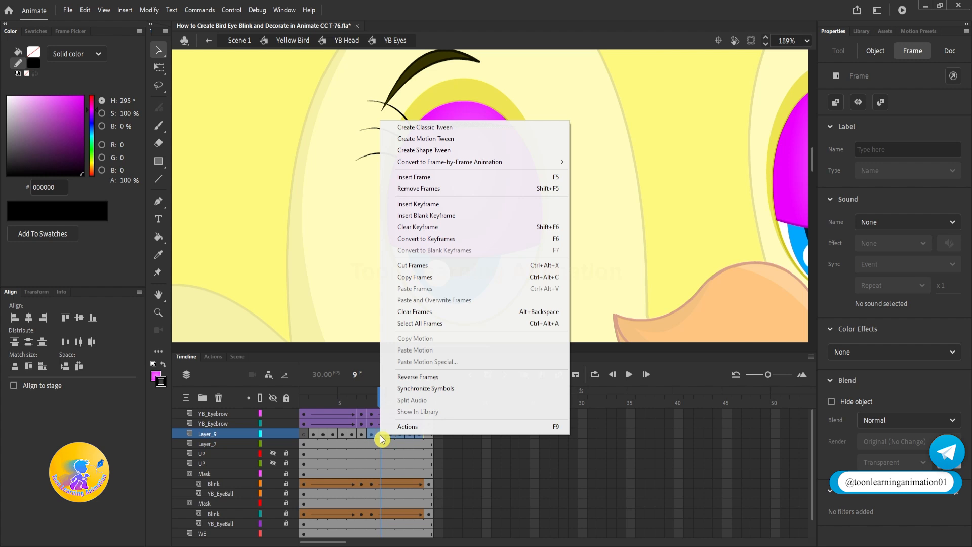
{"action": "left_click", "coordinate": [423, 378]}
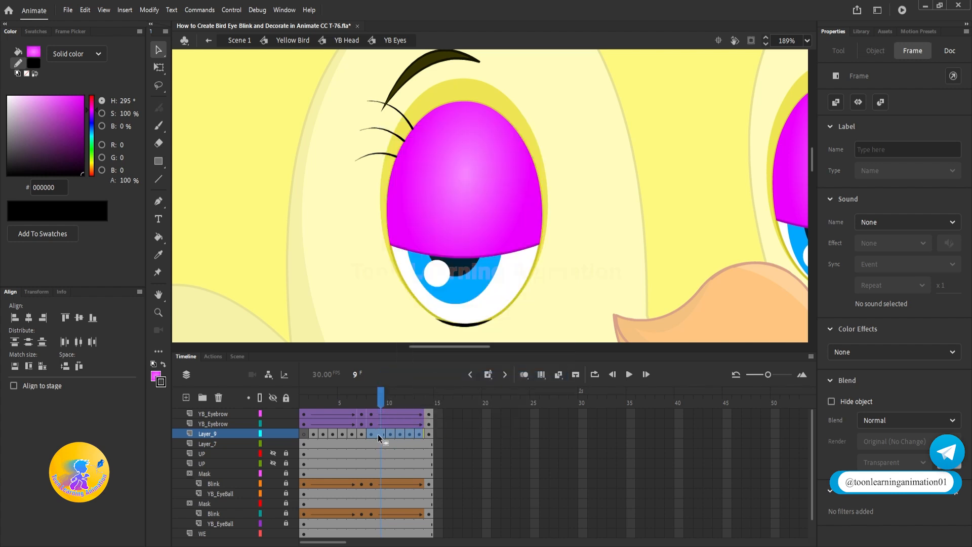
{"action": "mouse_move", "coordinate": [380, 394]}
{"action": "left_mouse_down"}
{"action": "mouse_move", "coordinate": [367, 394]}
{"action": "mouse_move", "coordinate": [380, 393]}
{"action": "left_mouse_up"}
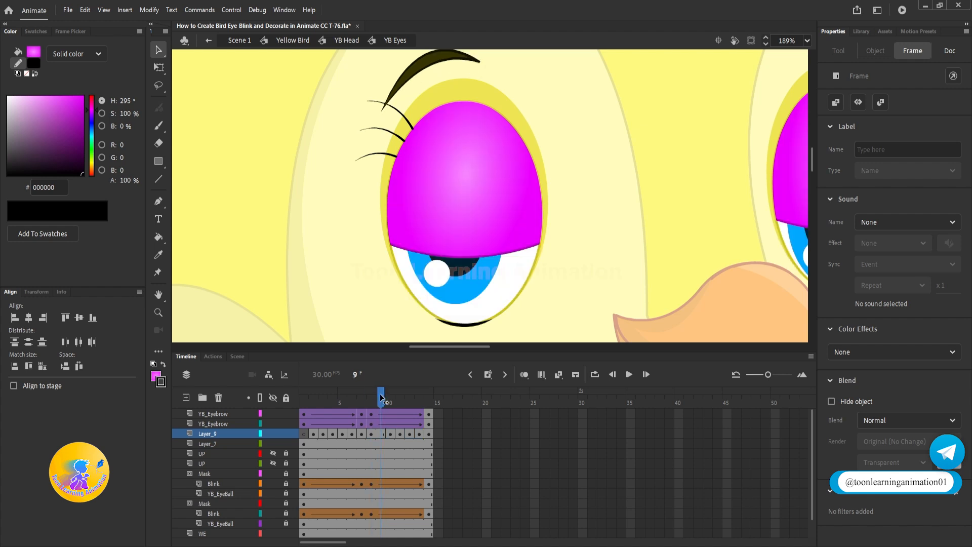
Remove the extra frame 9 from Layer_9 and make frame 14 a blank keyframe so the line ends at frame 13.
{"action": "left_click", "coordinate": [381, 436]}
{"action": "key", "text": "shift+F5"}
{"action": "left_click_drag", "start_coordinate": [387, 391], "coordinate": [419, 400]}
{"action": "left_click", "coordinate": [429, 434]}
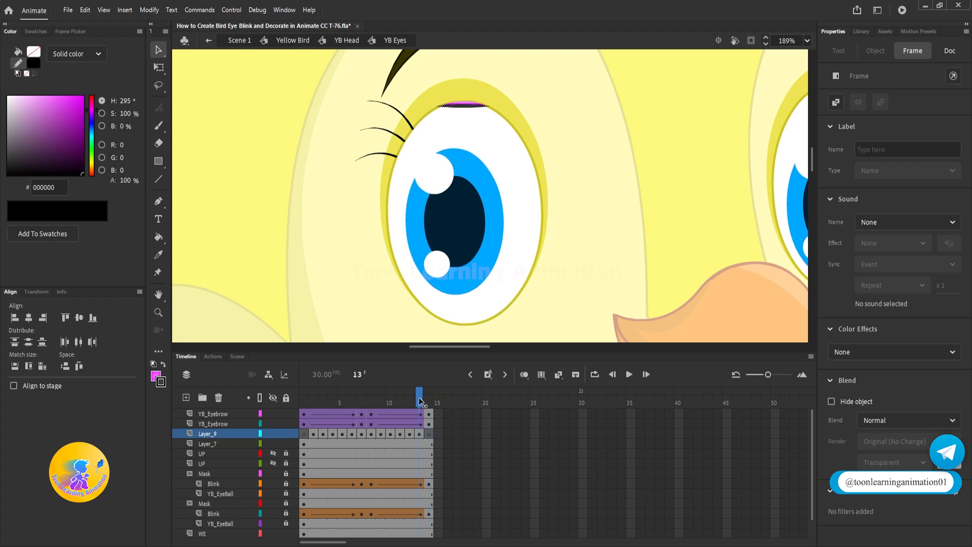
Bend the frame 13 lid line upward to fit the eyelid's edge, and check the line at frame 2.
{"action": "left_click", "coordinate": [648, 179]}
{"action": "scroll", "coordinate": [579, 204], "scroll_direction": "up", "scroll_amount": 2}
{"action": "scroll", "coordinate": [490, 178], "scroll_direction": "up", "scroll_amount": 5}
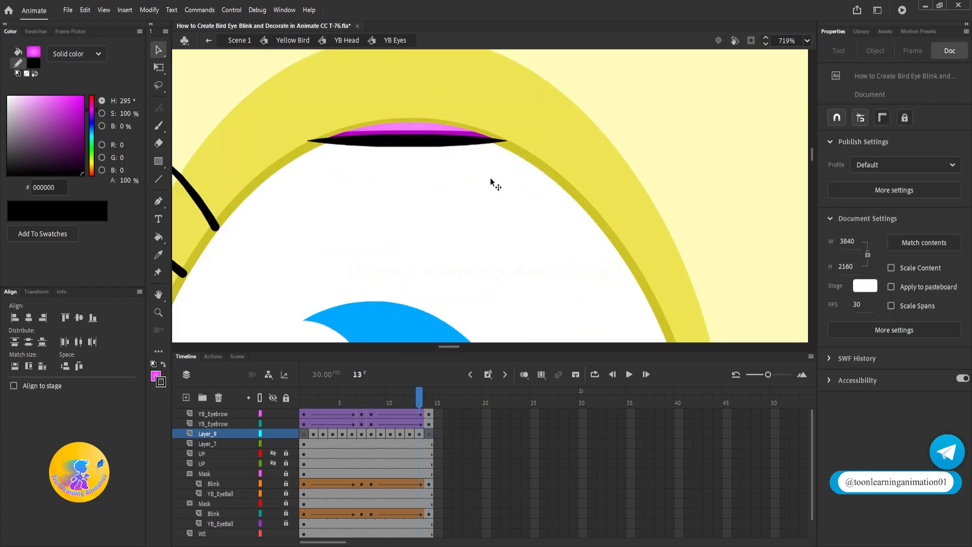
{"action": "left_click_drag", "start_coordinate": [425, 144], "coordinate": [411, 135]}
{"action": "left_click", "coordinate": [312, 405]}
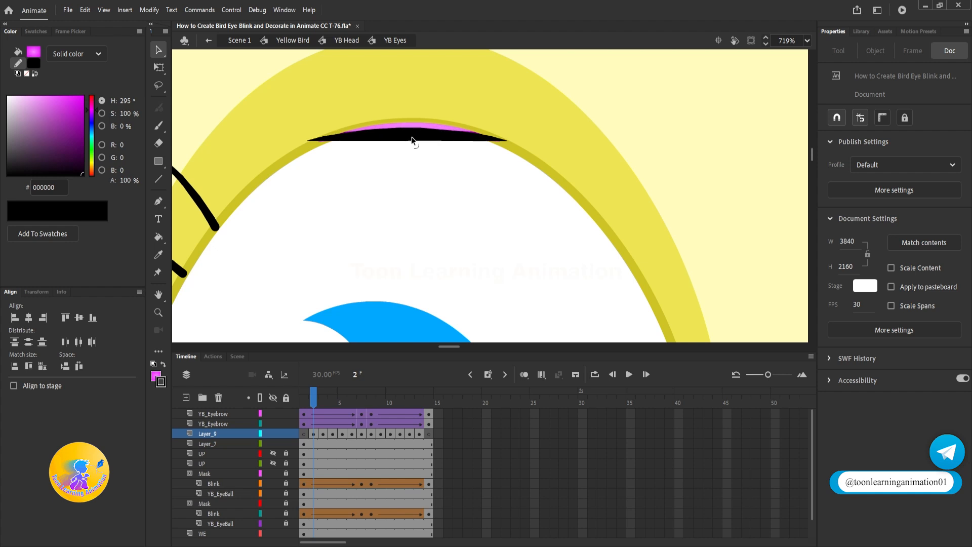
{"action": "scroll", "coordinate": [450, 199], "scroll_direction": "down", "scroll_amount": 4}
{"action": "scroll", "coordinate": [481, 183], "scroll_direction": "down", "scroll_amount": 4}
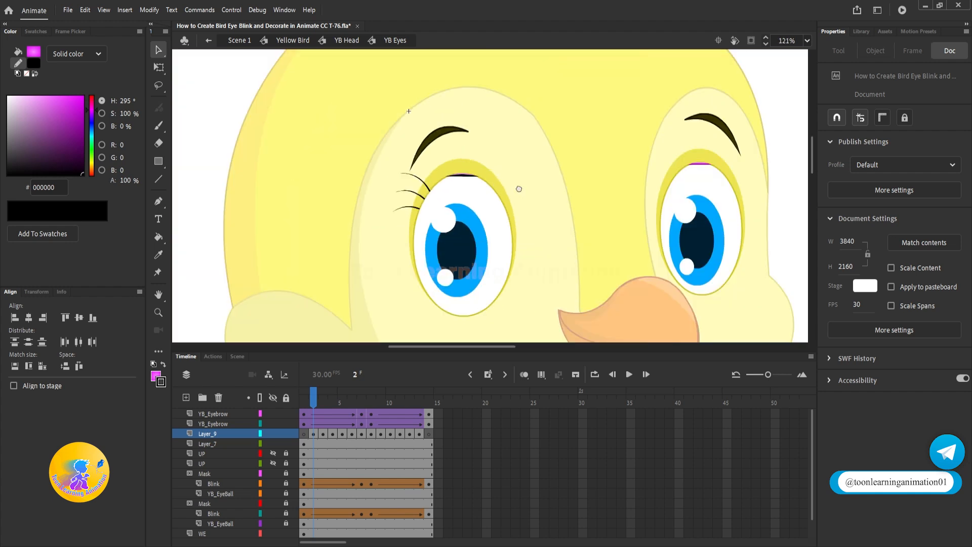
{"action": "left_click_drag", "start_coordinate": [519, 188], "coordinate": [520, 193]}
{"action": "scroll", "coordinate": [520, 194], "scroll_direction": "up", "scroll_amount": 1}
{"action": "left_click_drag", "start_coordinate": [318, 404], "coordinate": [286, 426]}
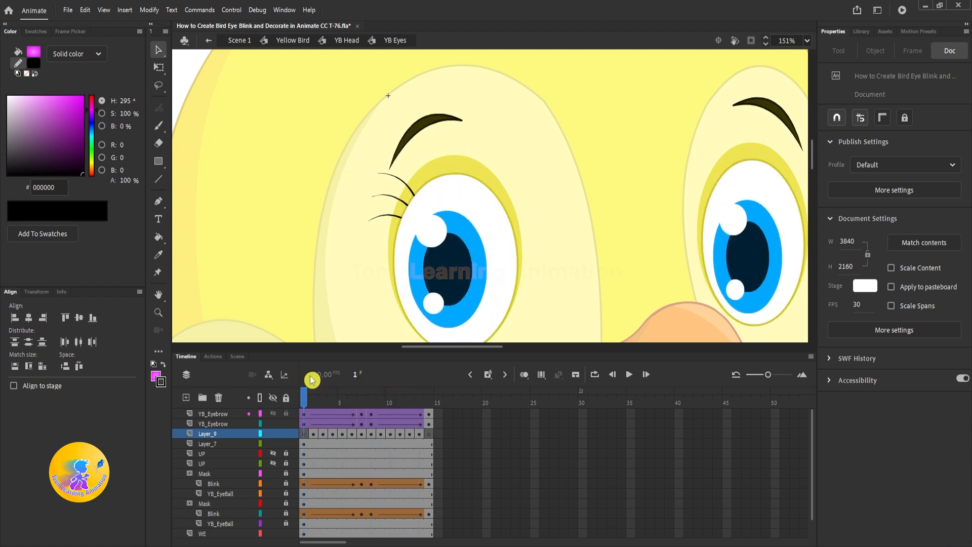
Rename Layer_9 as Line and add a new layer above it, also named Line.
{"action": "left_click_drag", "start_coordinate": [616, 273], "coordinate": [549, 255]}
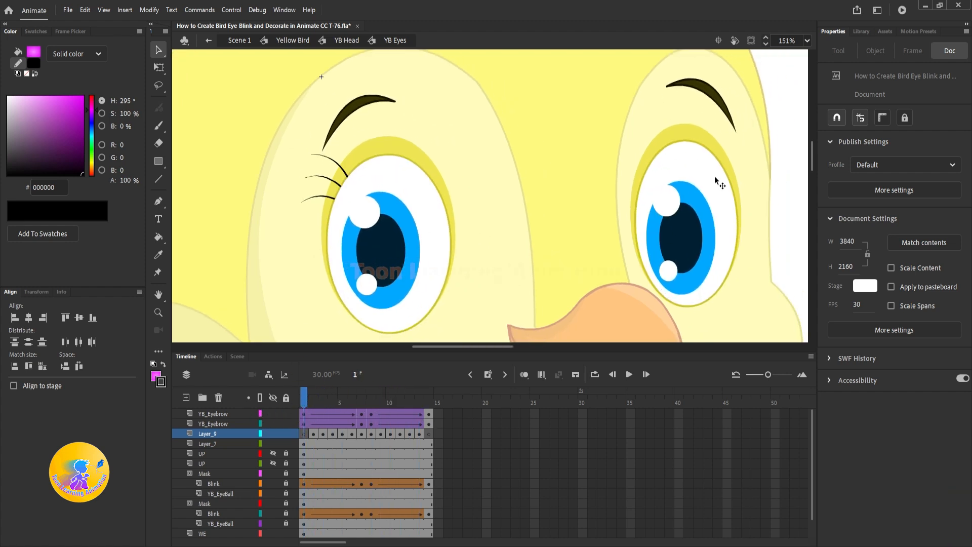
{"action": "double_click", "coordinate": [219, 434]}
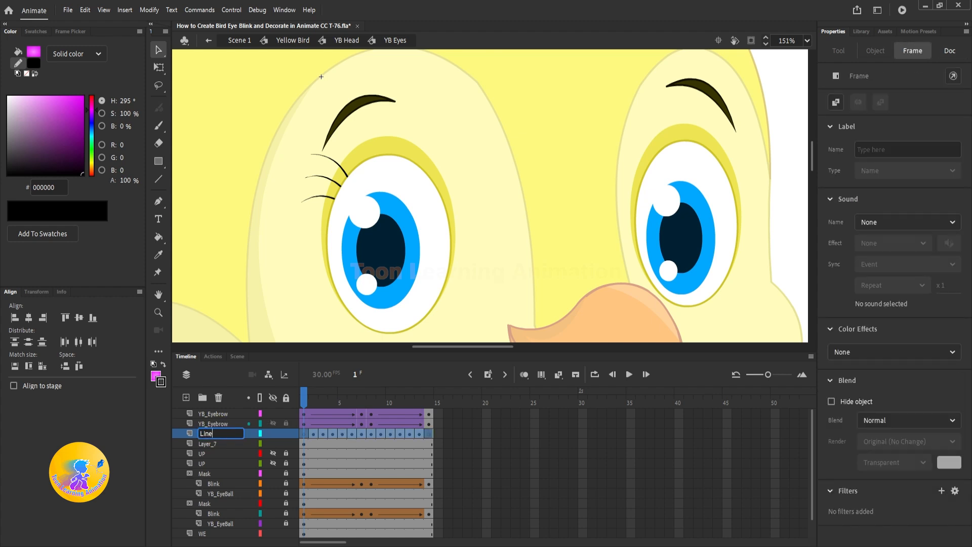
{"action": "key", "text": "Return"}
{"action": "left_click", "coordinate": [389, 379]}
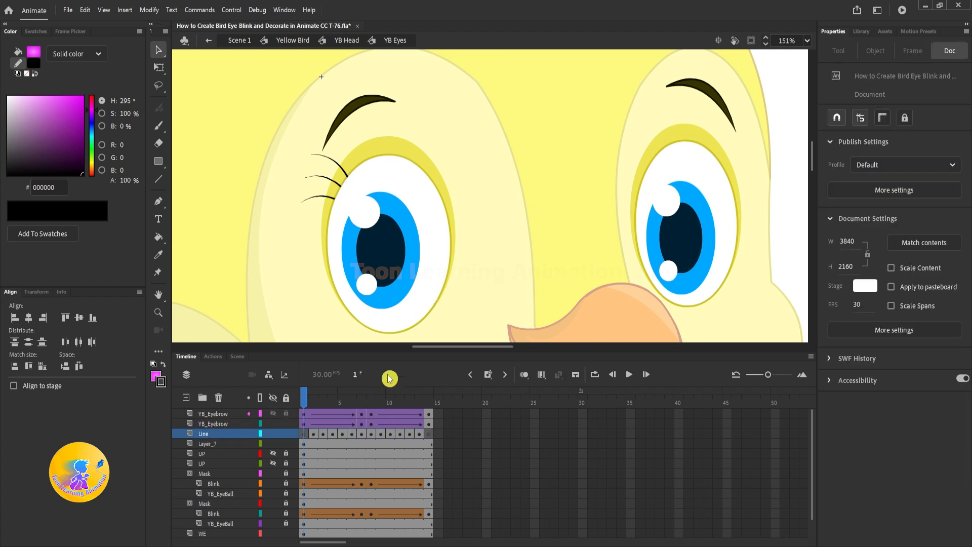
{"action": "left_click", "coordinate": [186, 397]}
{"action": "left_click", "coordinate": [210, 435]}
{"action": "double_click", "coordinate": [210, 436]}
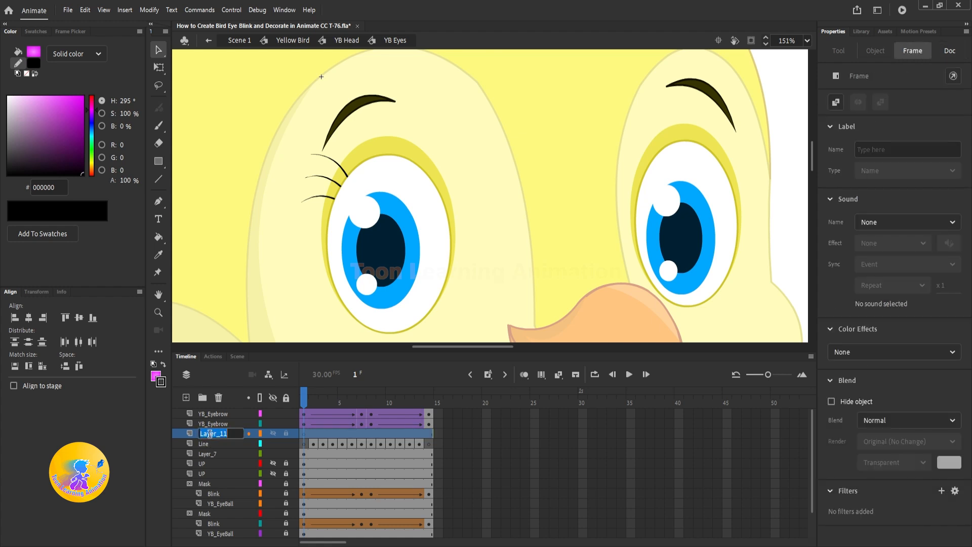
{"action": "key", "text": "Return"}
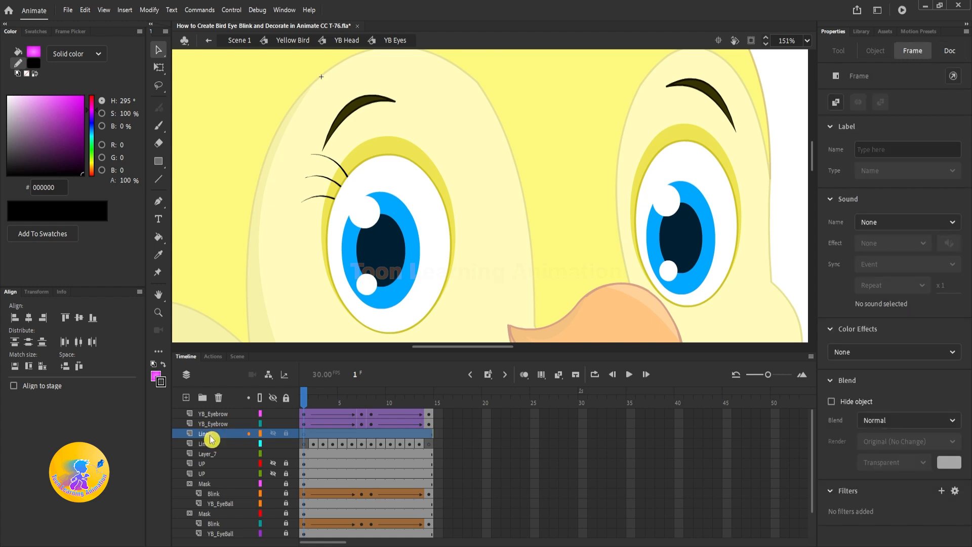
Insert a blank keyframe at frame 2 of the new Line layer and draw a lid line across the other eye's eyelid edge.
{"action": "left_click", "coordinate": [563, 247]}
{"action": "left_click_drag", "start_coordinate": [644, 216], "coordinate": [600, 222]}
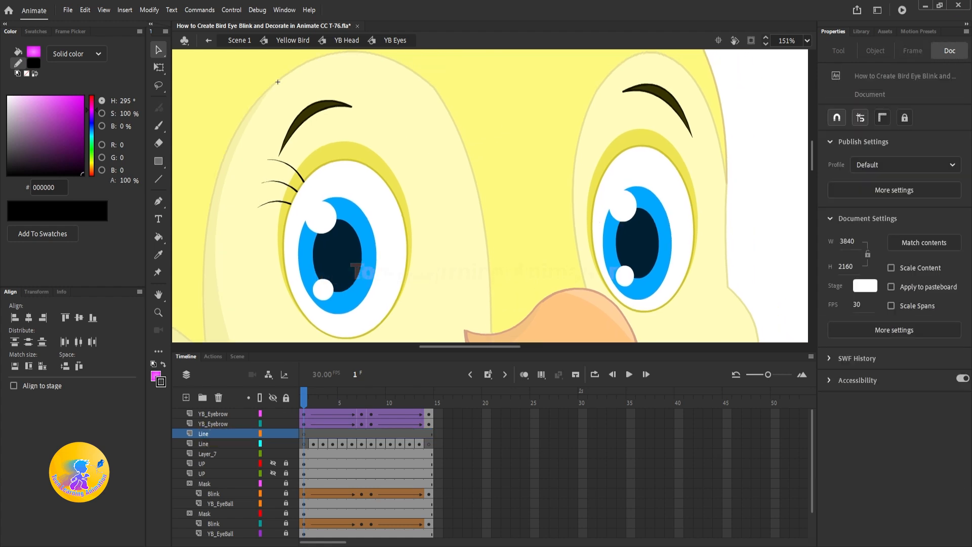
{"action": "left_click", "coordinate": [314, 433]}
{"action": "left_click_drag", "start_coordinate": [671, 192], "coordinate": [612, 201]}
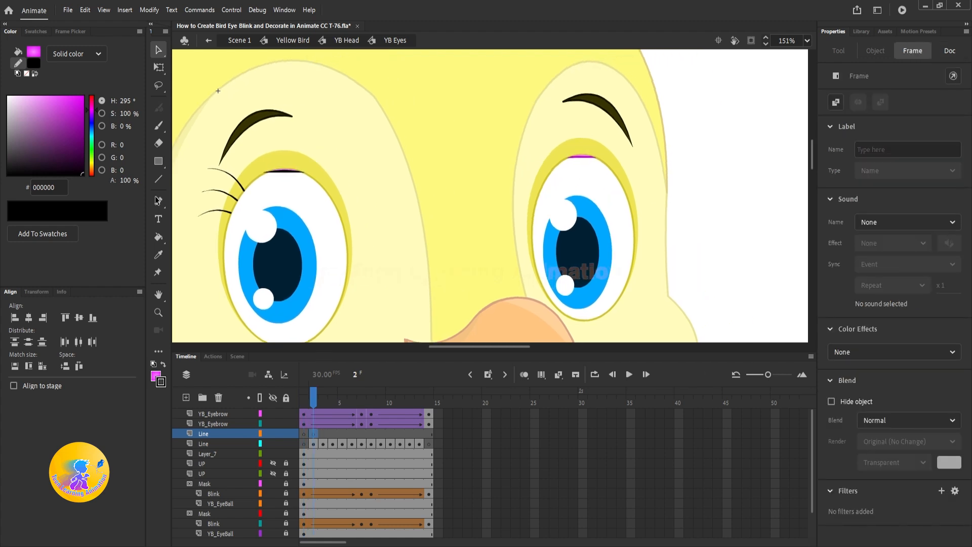
{"action": "left_click", "coordinate": [372, 187]}
{"action": "key", "text": "n"}
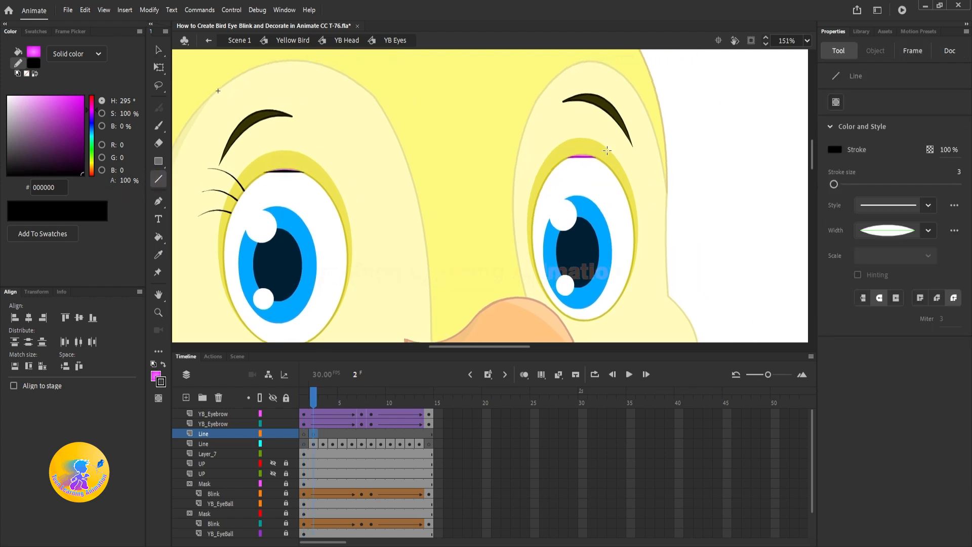
{"action": "scroll", "coordinate": [568, 191], "scroll_direction": "up", "scroll_amount": 6}
{"action": "left_click_drag", "start_coordinate": [448, 163], "coordinate": [587, 163]}
{"action": "key", "text": "v"}
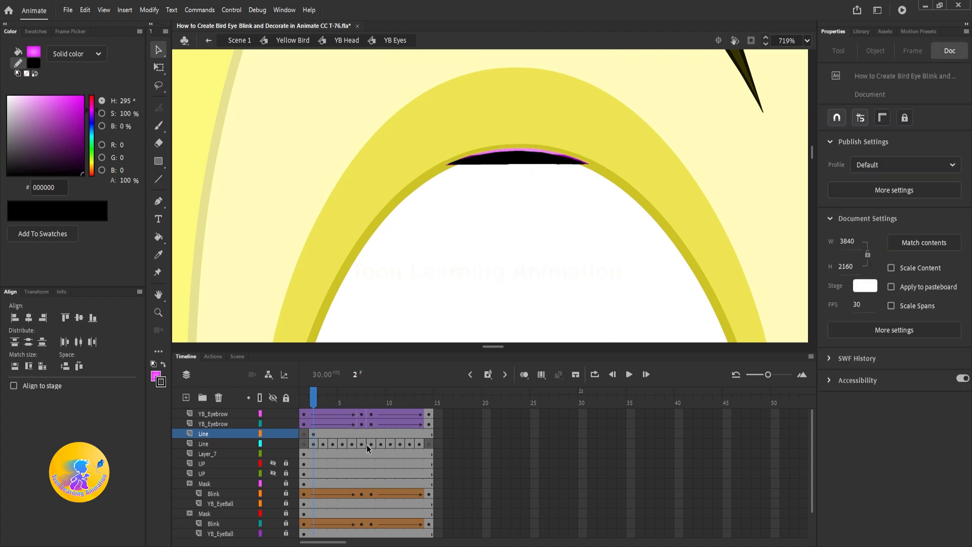
Add a frame 3 keyframe, move that lid line down, stretch its ends past the eyelid, and bend it along the edge.
{"action": "key", "text": "F6"}
{"action": "left_click_drag", "start_coordinate": [537, 226], "coordinate": [534, 174]}
{"action": "left_click_drag", "start_coordinate": [512, 109], "coordinate": [521, 180]}
{"action": "left_click", "coordinate": [555, 210]}
{"action": "left_click_drag", "start_coordinate": [589, 180], "coordinate": [673, 179]}
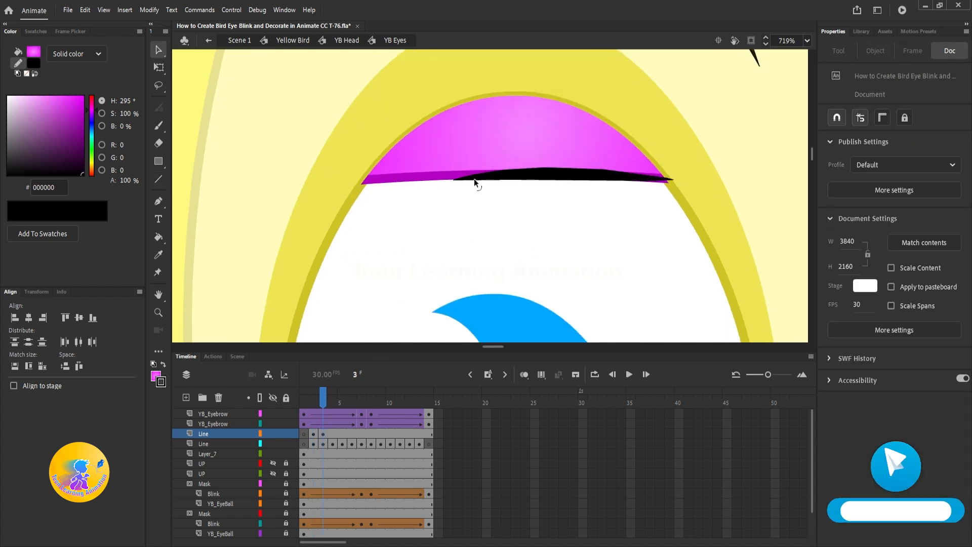
{"action": "left_click_drag", "start_coordinate": [454, 179], "coordinate": [348, 188]}
{"action": "left_click_drag", "start_coordinate": [672, 179], "coordinate": [671, 185]}
{"action": "left_click_drag", "start_coordinate": [541, 185], "coordinate": [542, 171]}
{"action": "left_click_drag", "start_coordinate": [348, 188], "coordinate": [348, 186]}
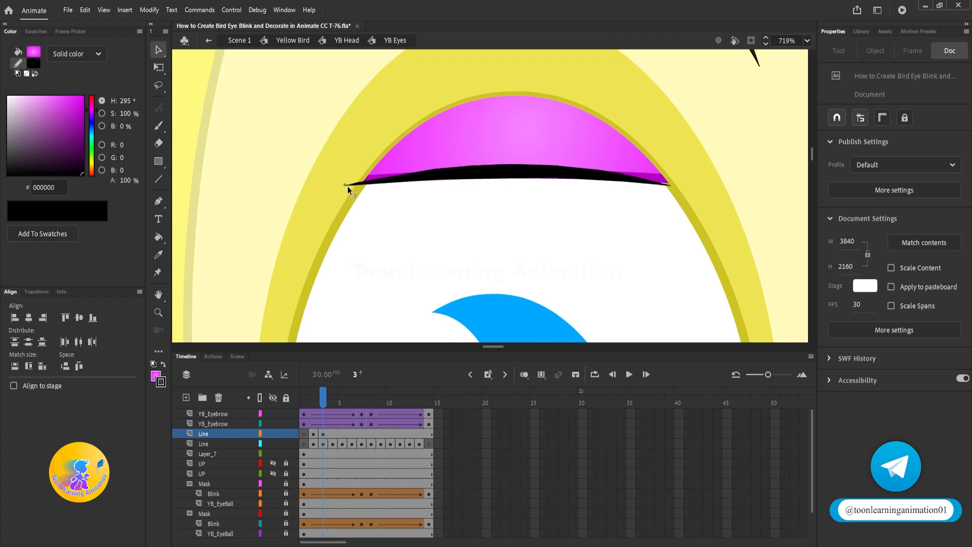
{"action": "left_click_drag", "start_coordinate": [657, 179], "coordinate": [673, 183]}
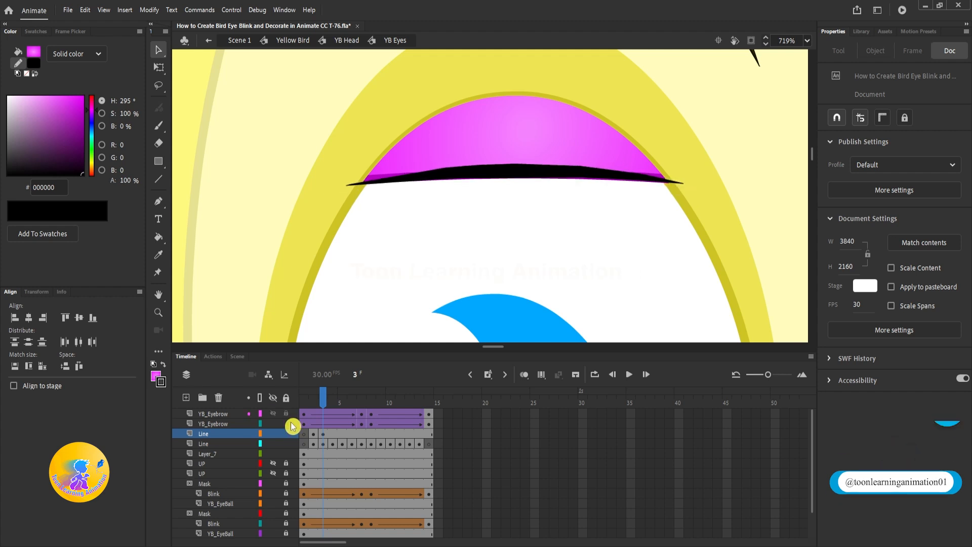
Add a frame 4 keyframe on the Line layer, move the lid line to the eyelid's edge, and stretch its ends past the eyelid.
{"action": "left_click", "coordinate": [334, 434]}
{"action": "key", "text": "F6"}
{"action": "left_click_drag", "start_coordinate": [524, 171], "coordinate": [519, 281]}
{"action": "left_click_drag", "start_coordinate": [537, 293], "coordinate": [523, 189]}
{"action": "left_click", "coordinate": [652, 218]}
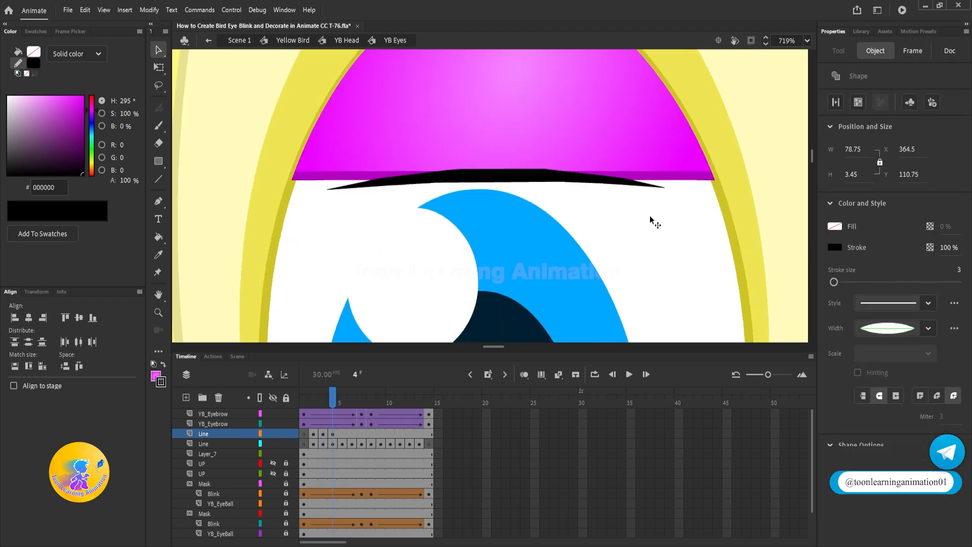
{"action": "left_click_drag", "start_coordinate": [665, 188], "coordinate": [745, 178]}
{"action": "left_click_drag", "start_coordinate": [327, 190], "coordinate": [246, 180]}
Add a frame 5 keyframe, move the lid line down to the eyelid's edge, extend its ends past the eyelid, and bend it downward to fit.
{"action": "left_click", "coordinate": [342, 434]}
{"action": "key", "text": "F6"}
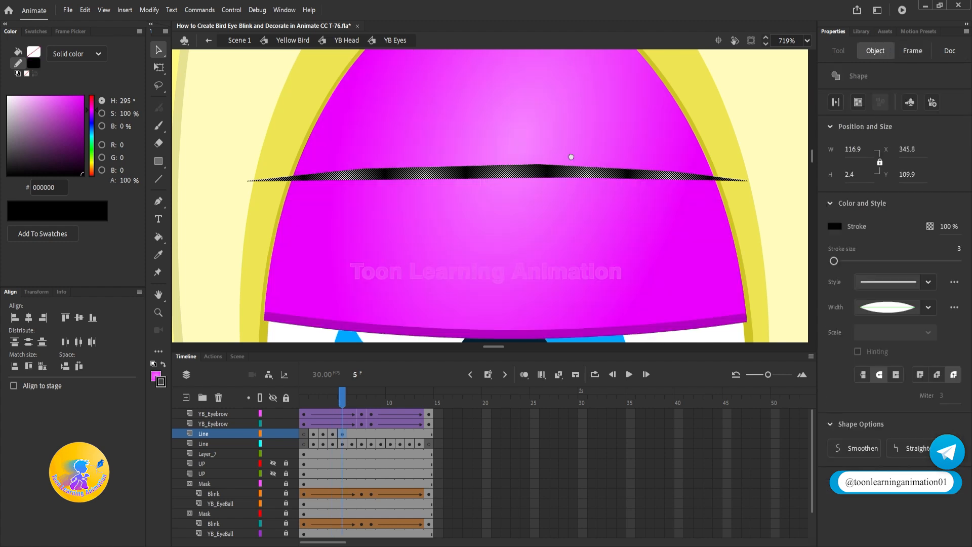
{"action": "scroll", "coordinate": [562, 154], "scroll_direction": "down", "scroll_amount": 2}
{"action": "left_click_drag", "start_coordinate": [517, 106], "coordinate": [516, 269]}
{"action": "left_click_drag", "start_coordinate": [518, 295], "coordinate": [509, 245]}
{"action": "left_click", "coordinate": [638, 253]}
{"action": "left_click_drag", "start_coordinate": [733, 226], "coordinate": [748, 180]}
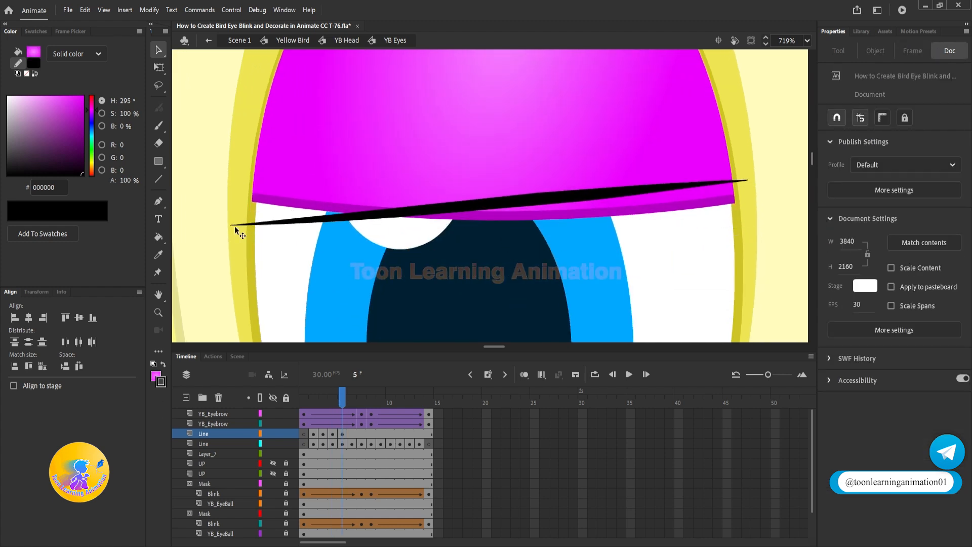
{"action": "left_click_drag", "start_coordinate": [235, 226], "coordinate": [230, 174]}
{"action": "left_click_drag", "start_coordinate": [521, 190], "coordinate": [523, 214]}
{"action": "left_click", "coordinate": [640, 243]}
{"action": "left_click_drag", "start_coordinate": [746, 205], "coordinate": [755, 196]}
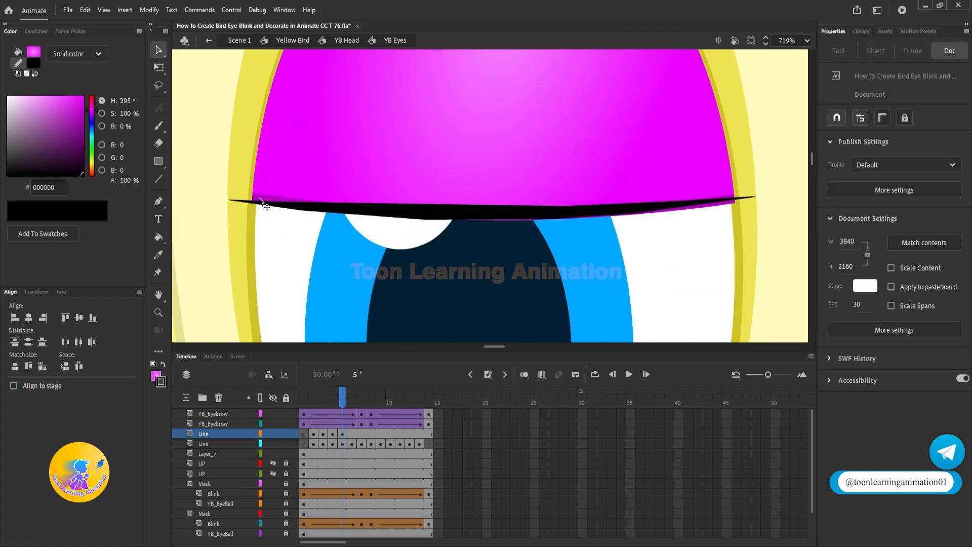
{"action": "left_click_drag", "start_coordinate": [231, 200], "coordinate": [232, 196]}
Add a frame 6 keyframe, lower the lid line to the eyelid's edge, raise its ends past the eyelid, and deepen its curve.
{"action": "left_click", "coordinate": [496, 216]}
{"action": "key", "text": "F6"}
{"action": "left_click_drag", "start_coordinate": [480, 243], "coordinate": [515, 296]}
{"action": "scroll", "coordinate": [628, 228], "scroll_direction": "down", "scroll_amount": 1}
{"action": "scroll", "coordinate": [619, 265], "scroll_direction": "up", "scroll_amount": 1}
{"action": "left_click", "coordinate": [628, 271]}
{"action": "left_click_drag", "start_coordinate": [767, 236], "coordinate": [768, 207]}
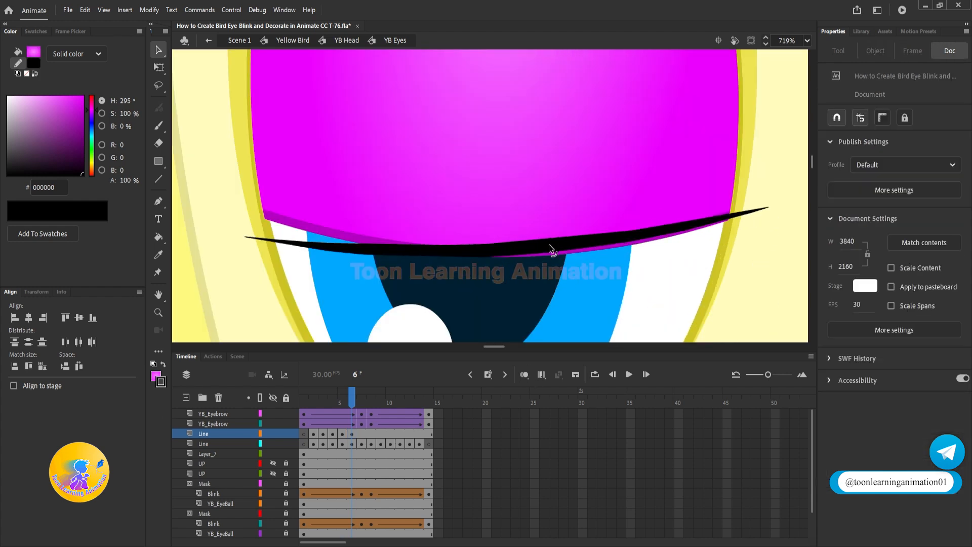
{"action": "left_click_drag", "start_coordinate": [246, 237], "coordinate": [245, 205]}
{"action": "left_click_drag", "start_coordinate": [522, 245], "coordinate": [521, 253]}
{"action": "scroll", "coordinate": [527, 227], "scroll_direction": "down", "scroll_amount": 4}
{"action": "scroll", "coordinate": [397, 226], "scroll_direction": "up", "scroll_amount": 3}
{"action": "scroll", "coordinate": [418, 225], "scroll_direction": "down", "scroll_amount": 3}
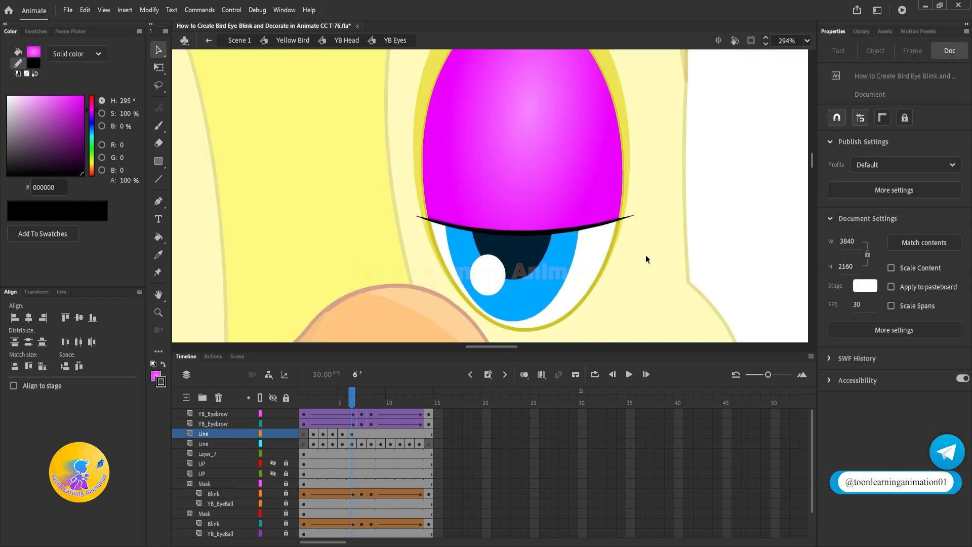
Add a frame 7 keyframe on the Line layer and move the lid line down to the closed eyelid's lower edge.
{"action": "scroll", "coordinate": [627, 255], "scroll_direction": "up", "scroll_amount": 3}
{"action": "left_click", "coordinate": [362, 436]}
{"action": "key", "text": "F6"}
{"action": "left_click_drag", "start_coordinate": [454, 272], "coordinate": [493, 189]}
{"action": "scroll", "coordinate": [496, 190], "scroll_direction": "down", "scroll_amount": 1}
{"action": "left_click_drag", "start_coordinate": [494, 144], "coordinate": [495, 295]}
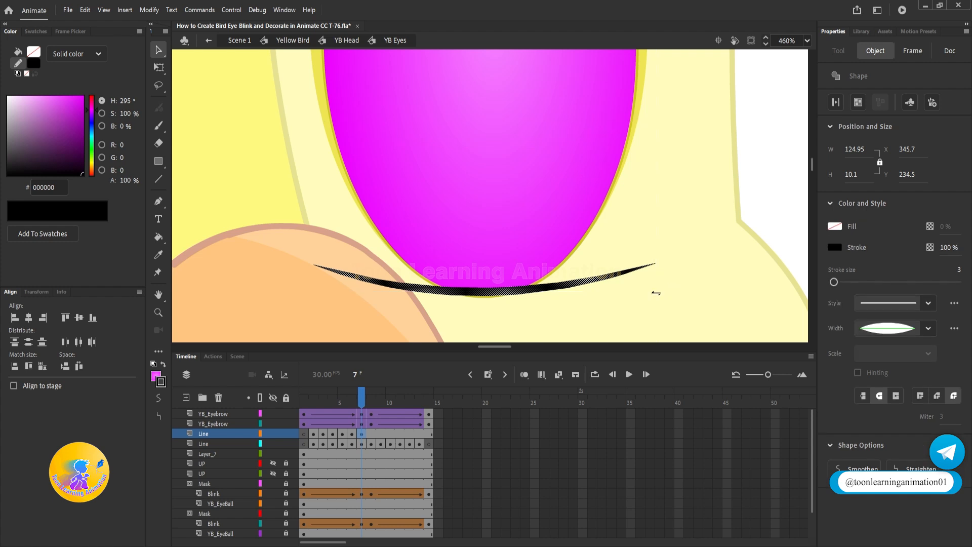
Narrow the frame 7 lid line with Free Transform and fit its curve and ends to the bottom of the closed eyelid.
{"action": "key", "text": "q"}
{"action": "key", "text": "v"}
{"action": "left_click", "coordinate": [159, 73]}
{"action": "left_click_drag", "start_coordinate": [657, 297], "coordinate": [560, 292]}
{"action": "left_click", "coordinate": [562, 311]}
{"action": "left_click_drag", "start_coordinate": [516, 289], "coordinate": [531, 222]}
{"action": "scroll", "coordinate": [529, 217], "scroll_direction": "up", "scroll_amount": 4}
{"action": "left_click_drag", "start_coordinate": [354, 165], "coordinate": [343, 165]}
{"action": "left_click_drag", "start_coordinate": [704, 163], "coordinate": [711, 163]}
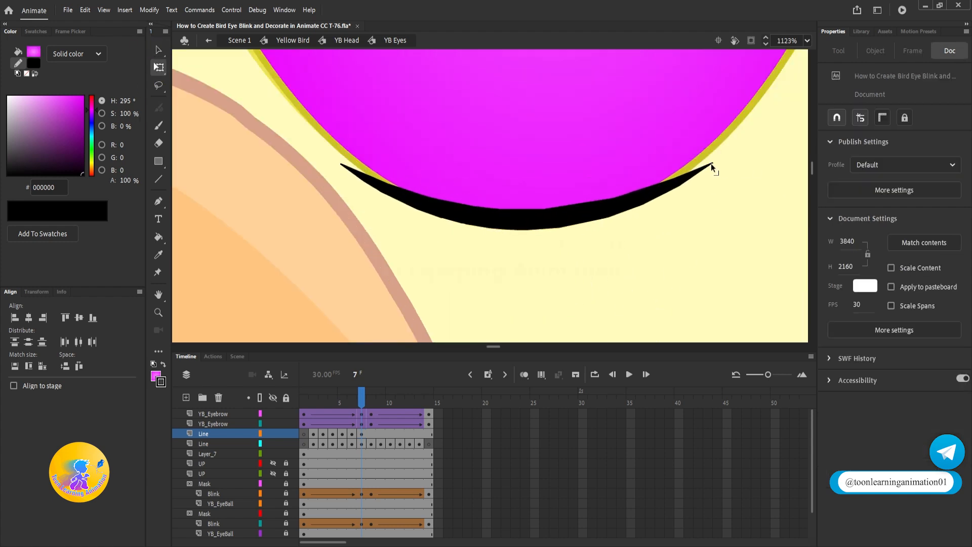
{"action": "scroll", "coordinate": [633, 222], "scroll_direction": "down", "scroll_amount": 8}
{"action": "left_click_drag", "start_coordinate": [669, 234], "coordinate": [667, 248]}
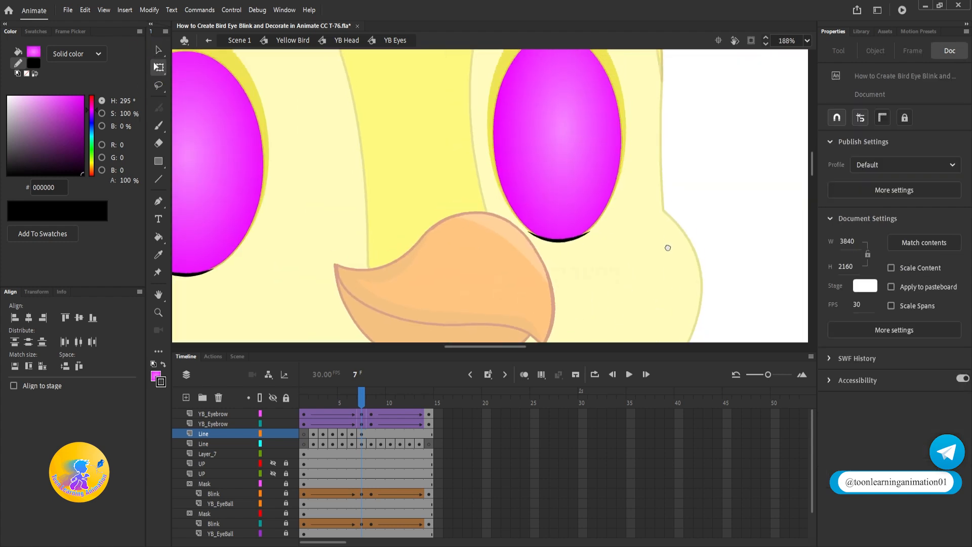
Copy the lid line keyframes of frames 2–7 to frames 8–13 of the same layer, reverse them, and check frame 9.
{"action": "mouse_move", "coordinate": [363, 433]}
{"action": "left_mouse_down"}
{"action": "mouse_move", "coordinate": [314, 434]}
{"action": "mouse_move", "coordinate": [370, 432]}
{"action": "left_mouse_up"}
{"action": "right_click", "coordinate": [370, 433]}
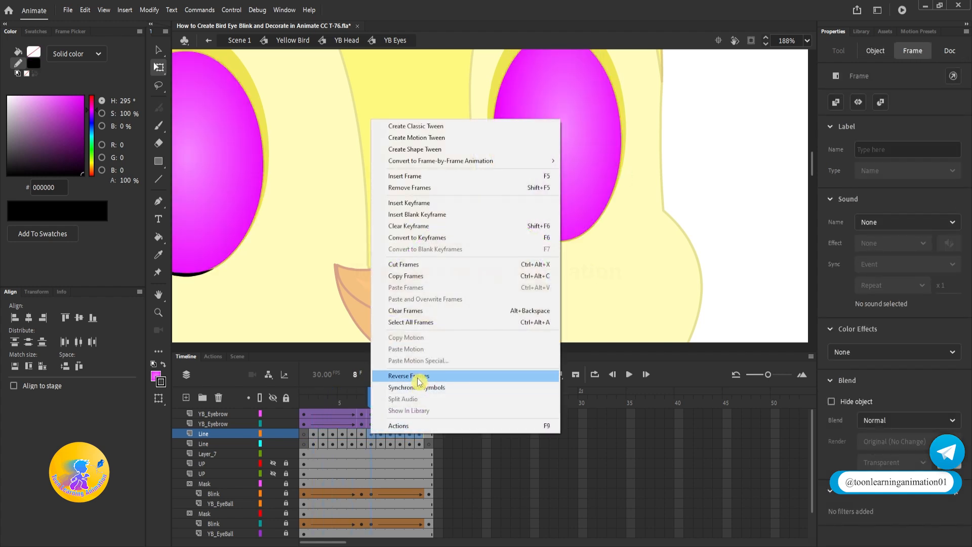
{"action": "left_click", "coordinate": [416, 381]}
{"action": "left_click", "coordinate": [381, 434]}
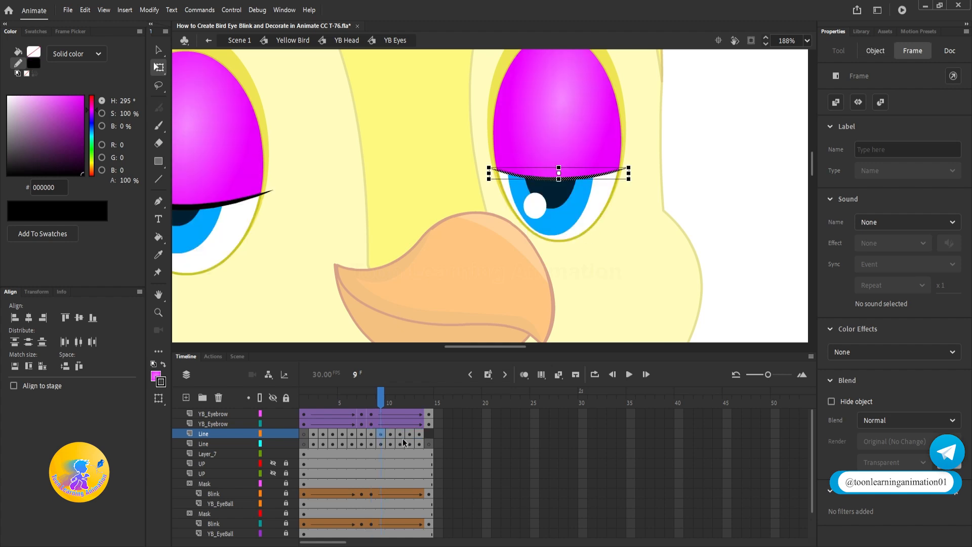
Insert a blank keyframe at frame 14 of the Line layer and play the blink animation.
{"action": "left_click", "coordinate": [426, 434]}
{"action": "key", "text": "ctrl+z"}
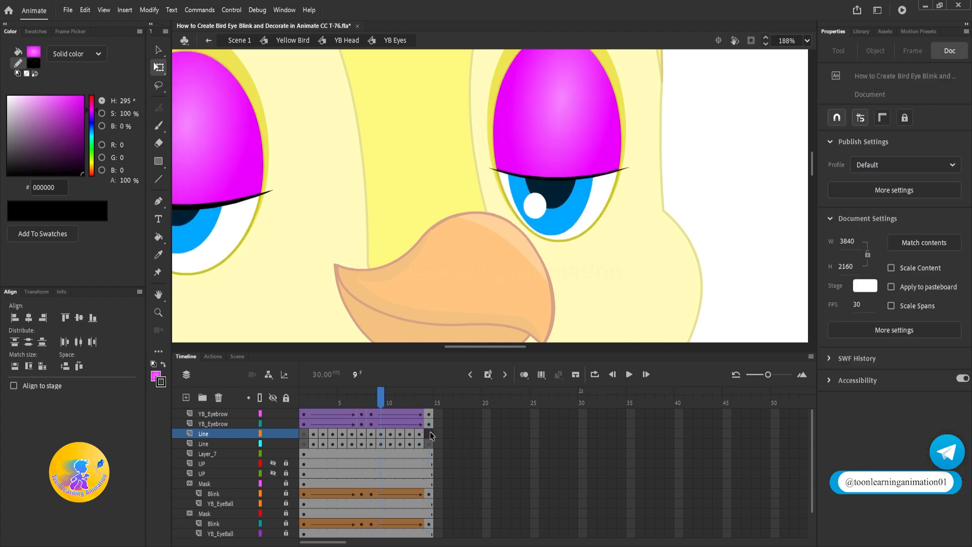
{"action": "left_click", "coordinate": [430, 432]}
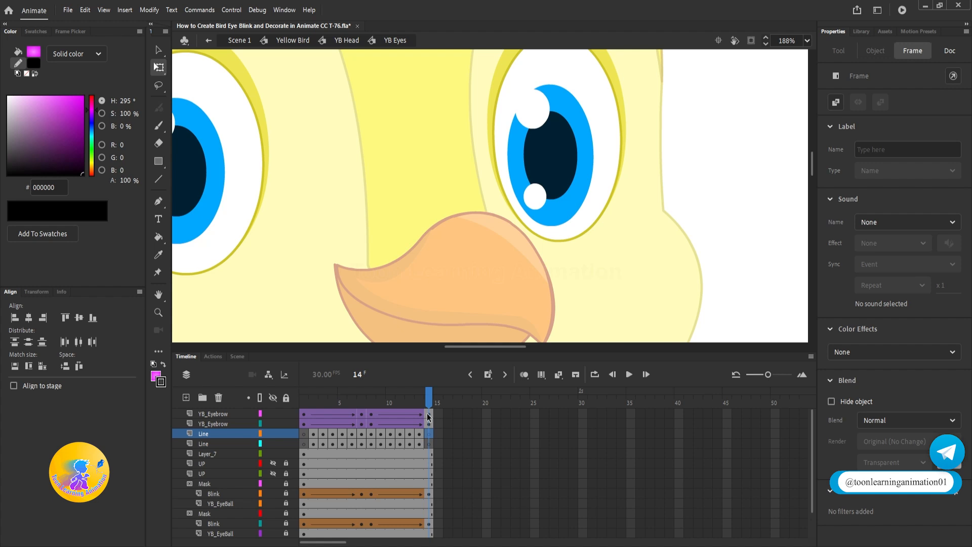
{"action": "key", "text": "Escape"}
{"action": "key", "text": "v"}
{"action": "key", "text": "Return"}
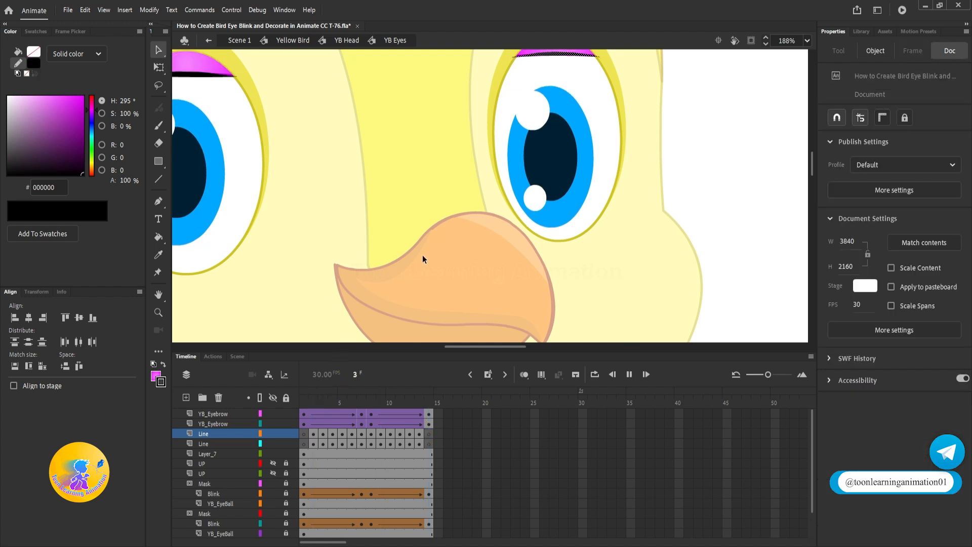
Review the looping blink animation across the bird's face, and stop it on frame 2 near the lashed eye.
{"action": "scroll", "coordinate": [576, 280], "scroll_direction": "down", "scroll_amount": 5}
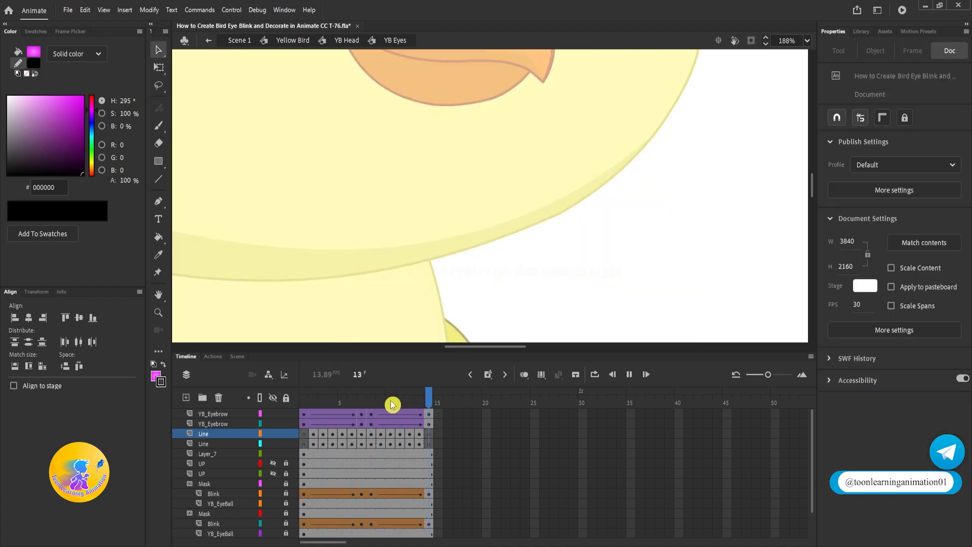
{"action": "scroll", "coordinate": [593, 235], "scroll_direction": "up", "scroll_amount": 2}
{"action": "scroll", "coordinate": [611, 259], "scroll_direction": "down", "scroll_amount": 4}
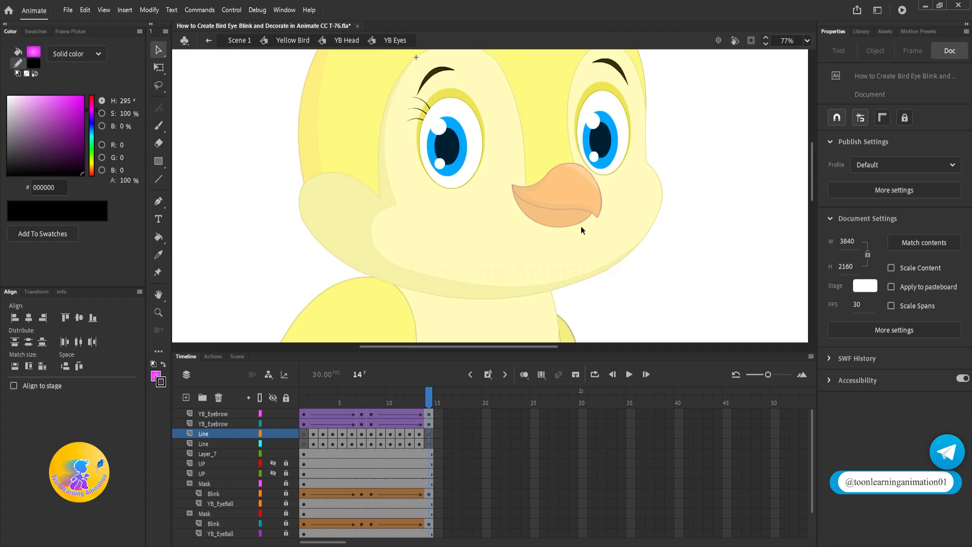
{"action": "key", "text": "Return"}
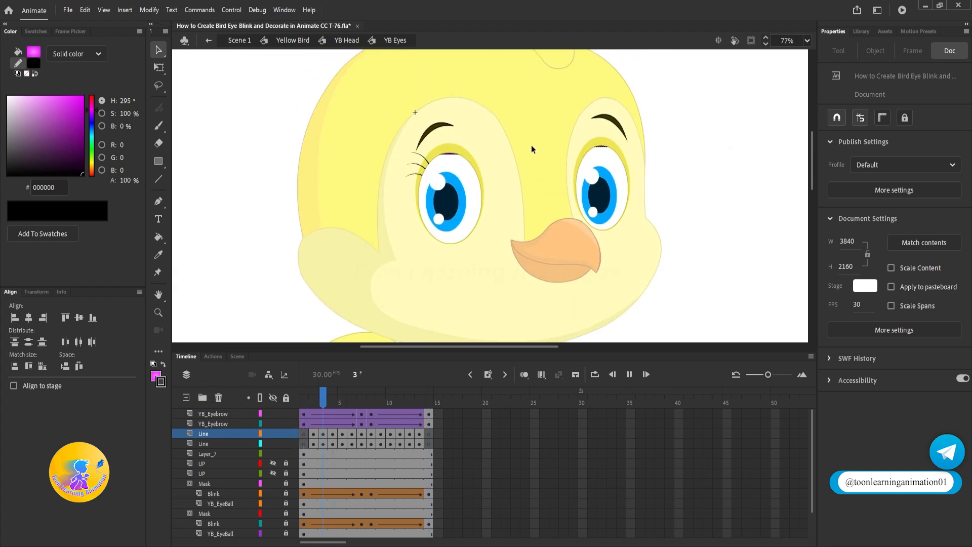
{"action": "left_click", "coordinate": [312, 402]}
{"action": "left_click_drag", "start_coordinate": [472, 195], "coordinate": [469, 269]}
{"action": "scroll", "coordinate": [427, 214], "scroll_direction": "up", "scroll_amount": 5}
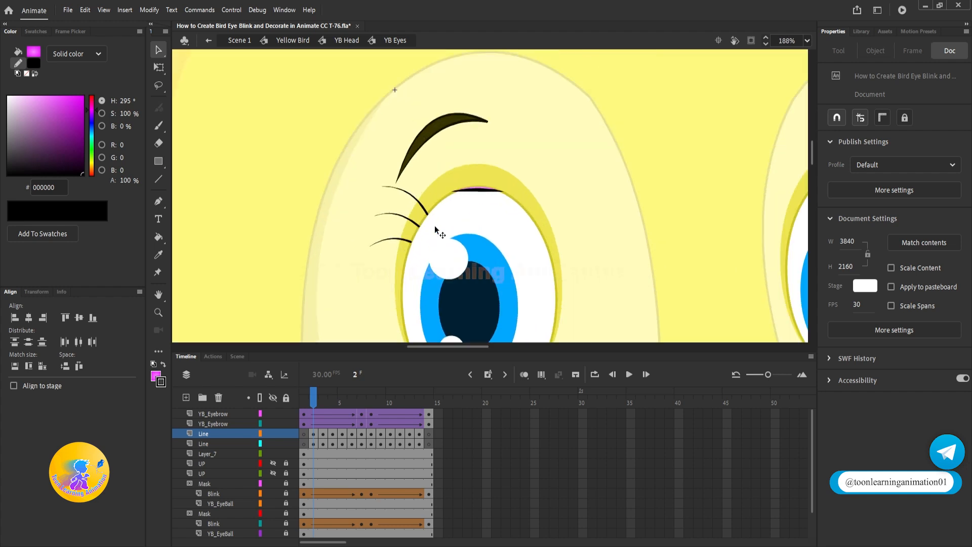
Rename Layer_7, which holds the eyelashes, as Hair.
{"action": "double_click", "coordinate": [217, 454]}
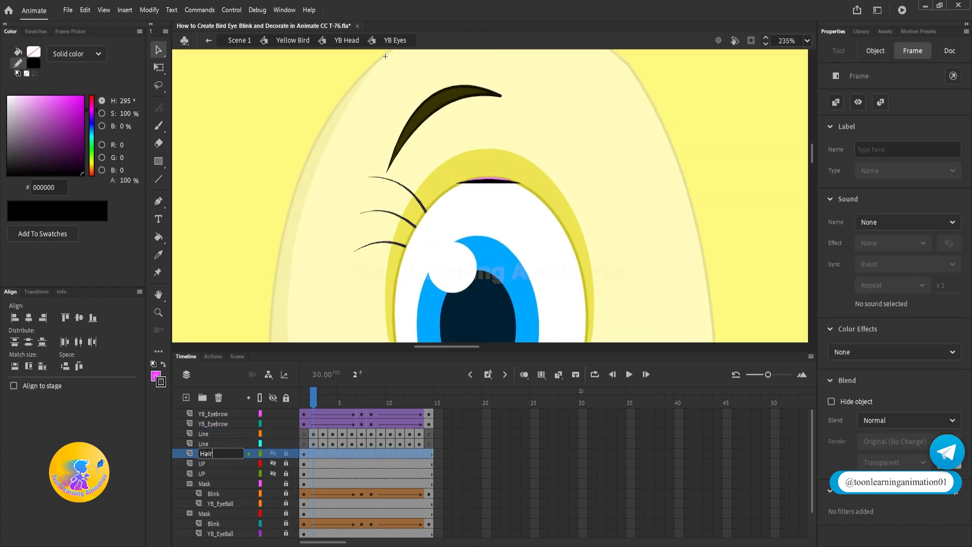
{"action": "left_click", "coordinate": [218, 458]}
{"action": "left_click_drag", "start_coordinate": [387, 310], "coordinate": [324, 266]}
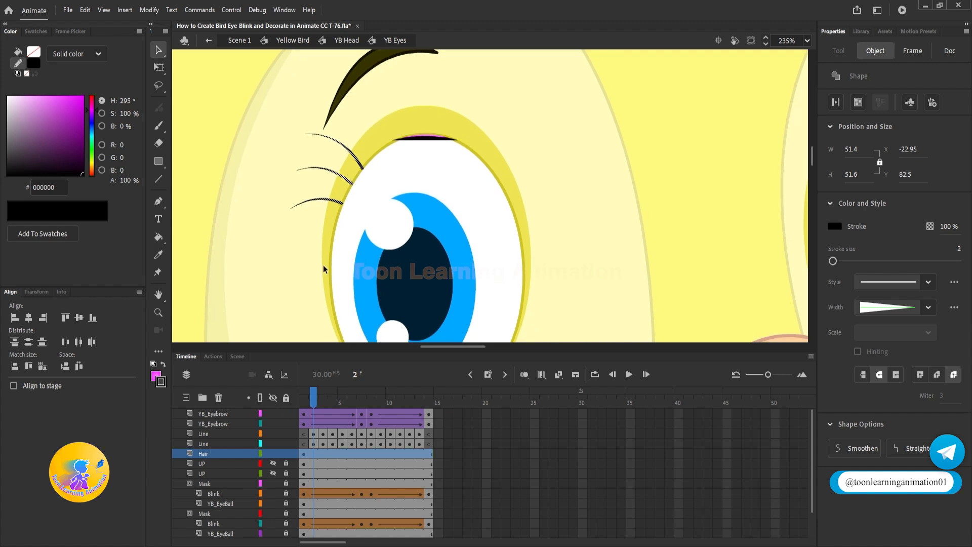
Try to rotate and raise the middle eyelash with Free Transform on frame 3 of the Hair layer.
{"action": "left_click", "coordinate": [322, 401]}
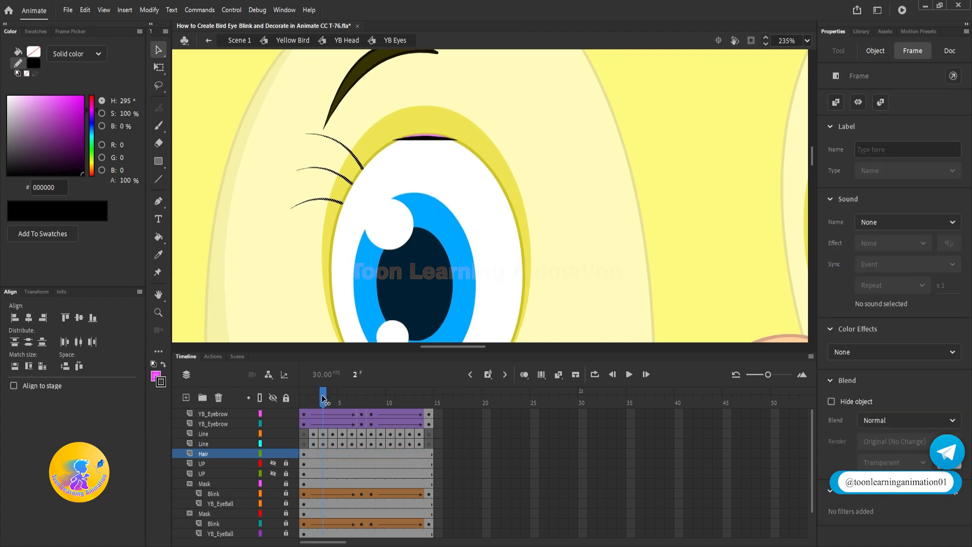
{"action": "left_click", "coordinate": [333, 363]}
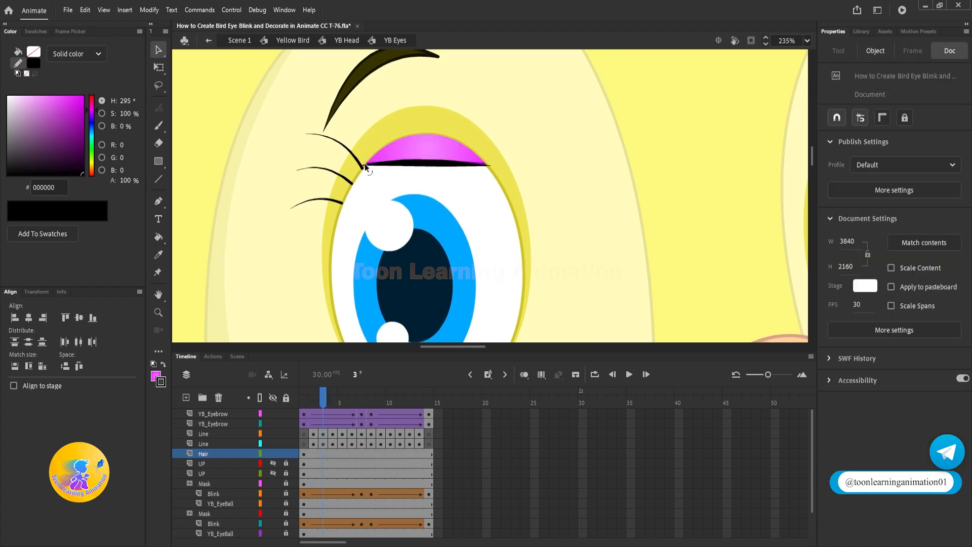
{"action": "scroll", "coordinate": [358, 177], "scroll_direction": "up", "scroll_amount": 3}
{"action": "left_click", "coordinate": [349, 180]}
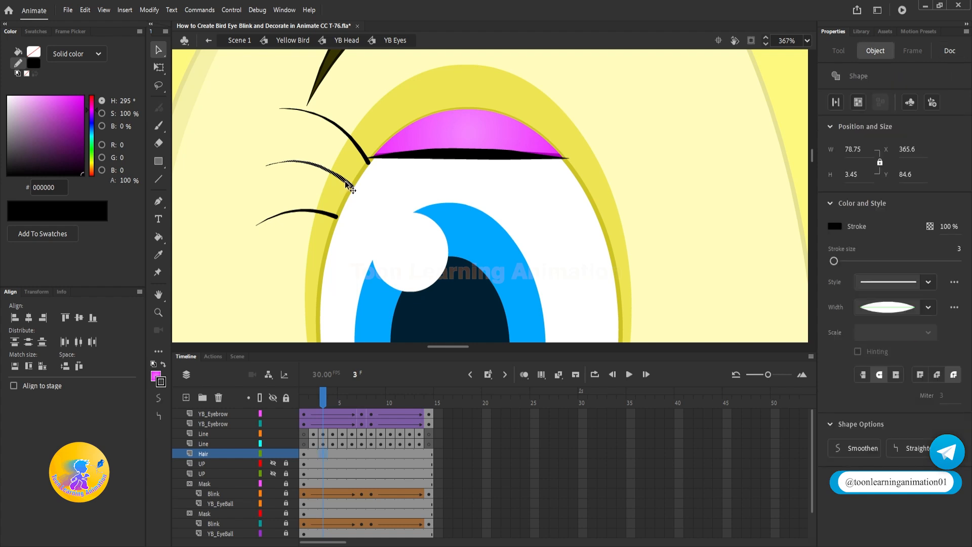
{"action": "key", "text": "q"}
{"action": "left_click_drag", "start_coordinate": [362, 192], "coordinate": [353, 170]}
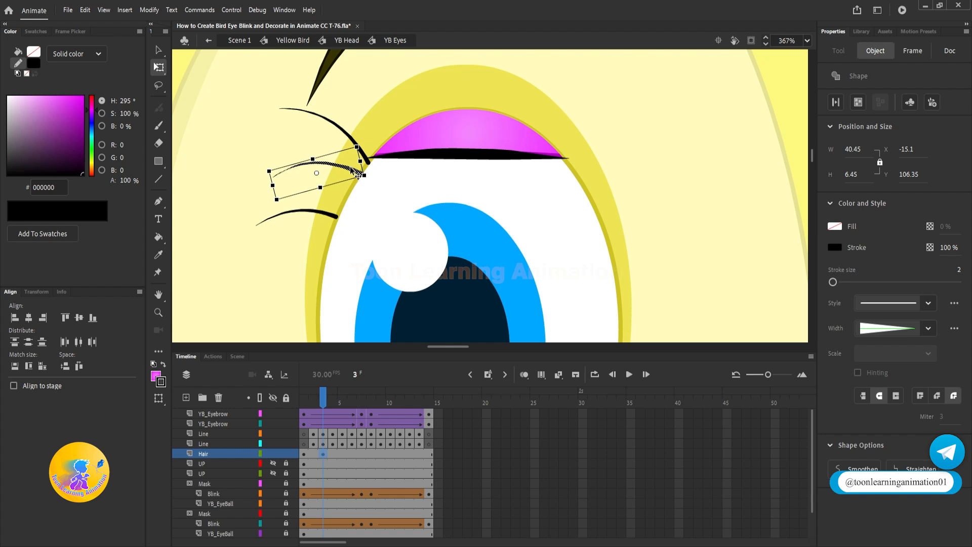
{"action": "left_click_drag", "start_coordinate": [351, 169], "coordinate": [356, 142]}
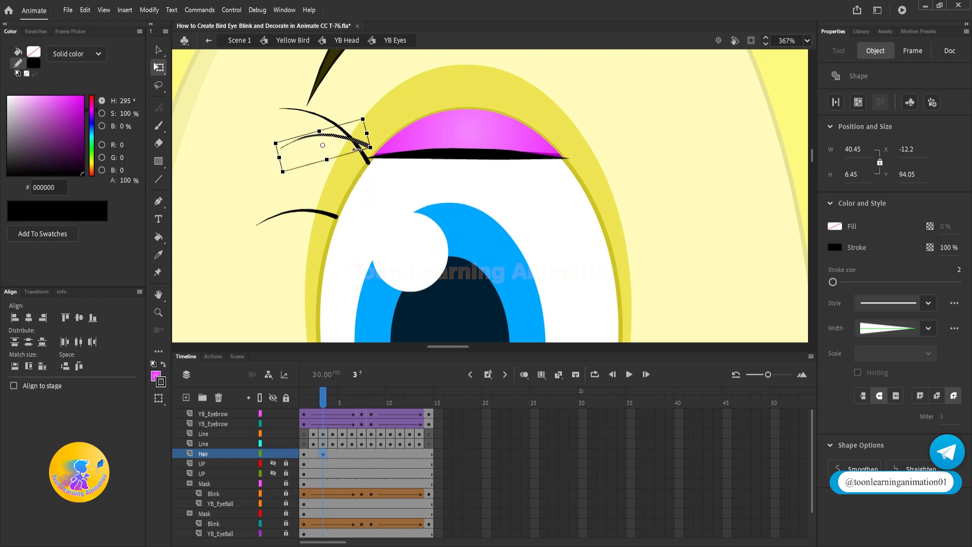
{"action": "left_click", "coordinate": [283, 130]}
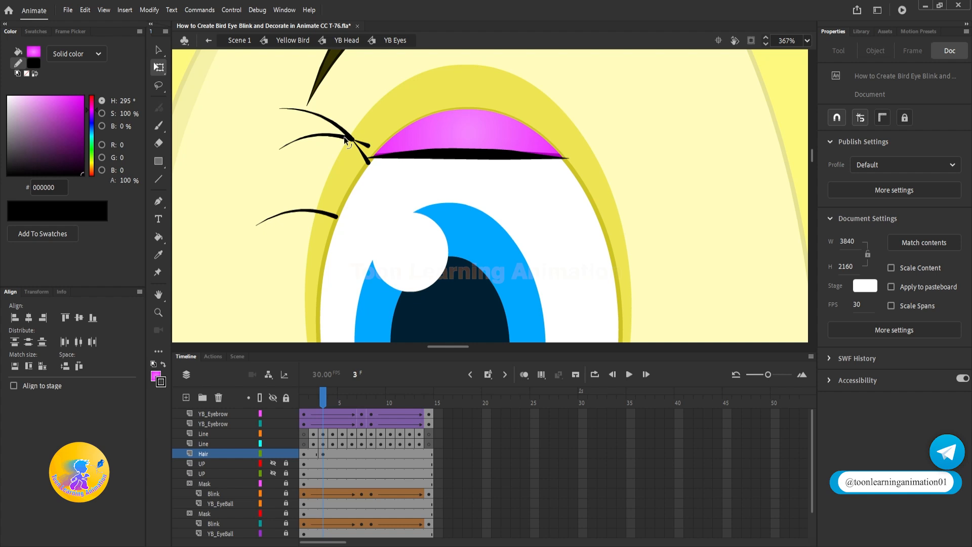
{"action": "left_click", "coordinate": [345, 141]}
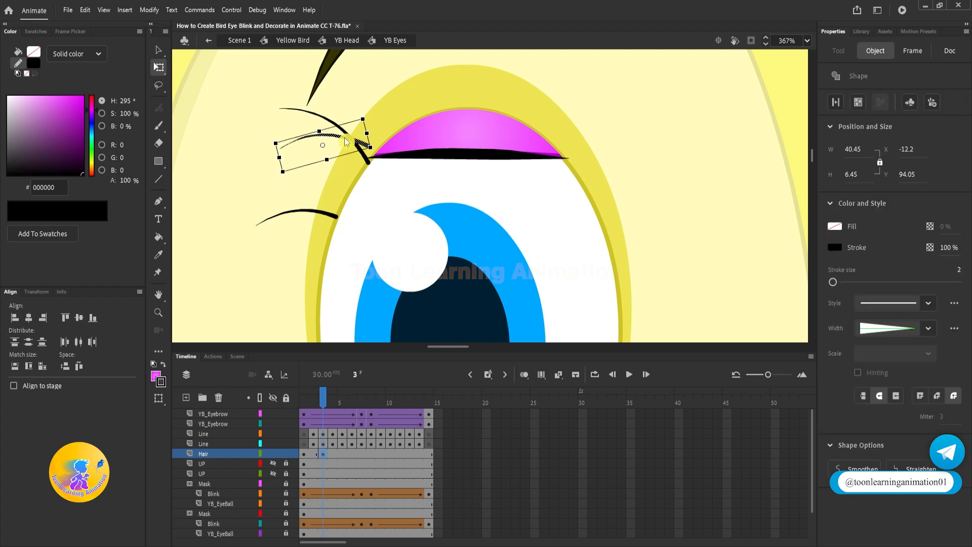
Undo the middle eyelash's move and rotation together with the new keyframe on frame 3 of the Hair layer.
{"action": "key", "text": "ctrl+z"}
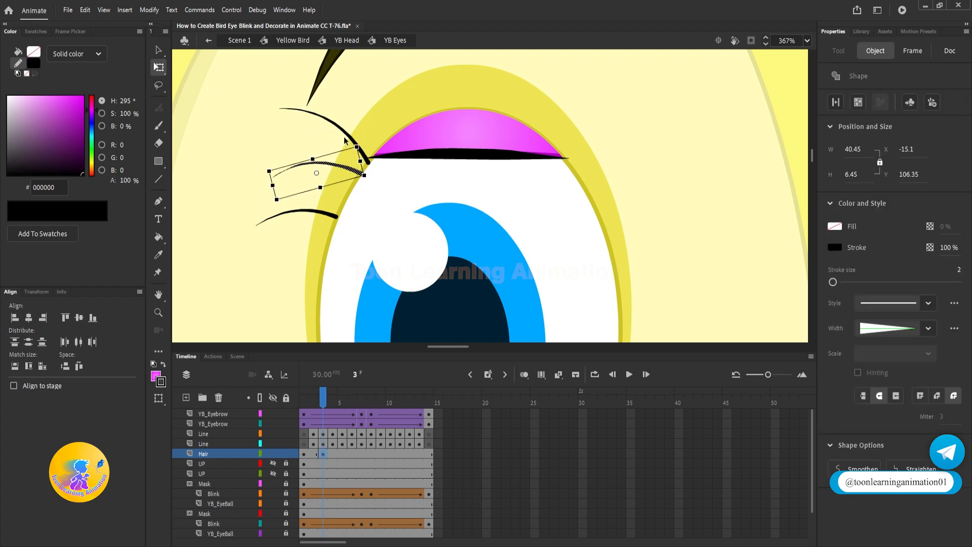
{"action": "key", "text": "v"}
{"action": "left_click_drag", "start_coordinate": [600, 164], "coordinate": [601, 165]}
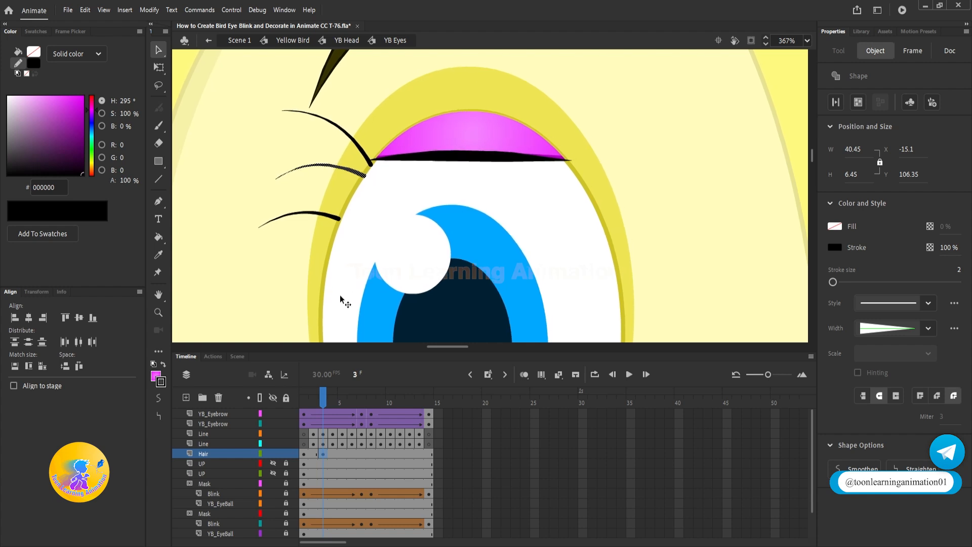
{"action": "key", "text": "ctrl+z"}
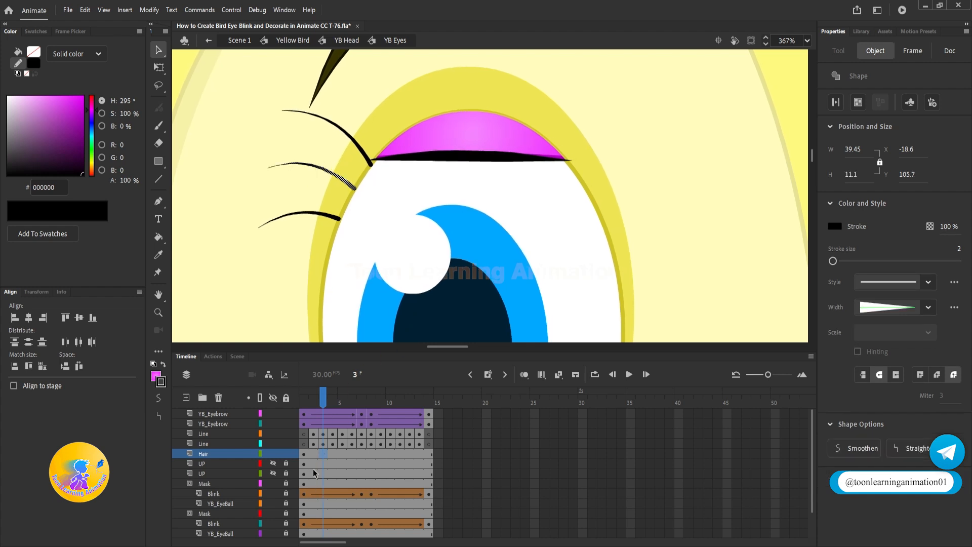
On frame 1, set up the Line tool with stroke size 2, object drawing mode and a width profile tapering to a point.
{"action": "left_click_drag", "start_coordinate": [320, 400], "coordinate": [304, 399]}
{"action": "left_click", "coordinate": [159, 178]}
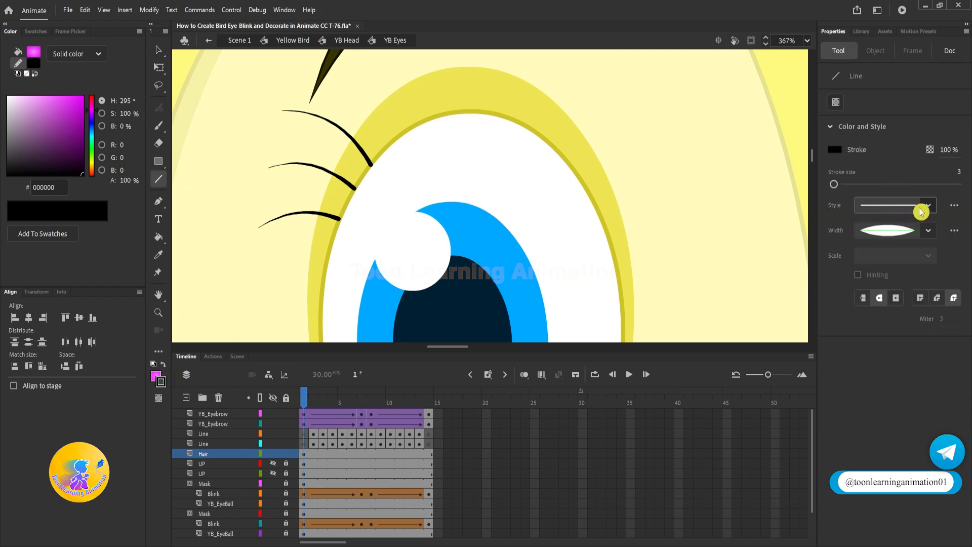
{"action": "left_click", "coordinate": [958, 171]}
{"action": "type", "text": "2"}
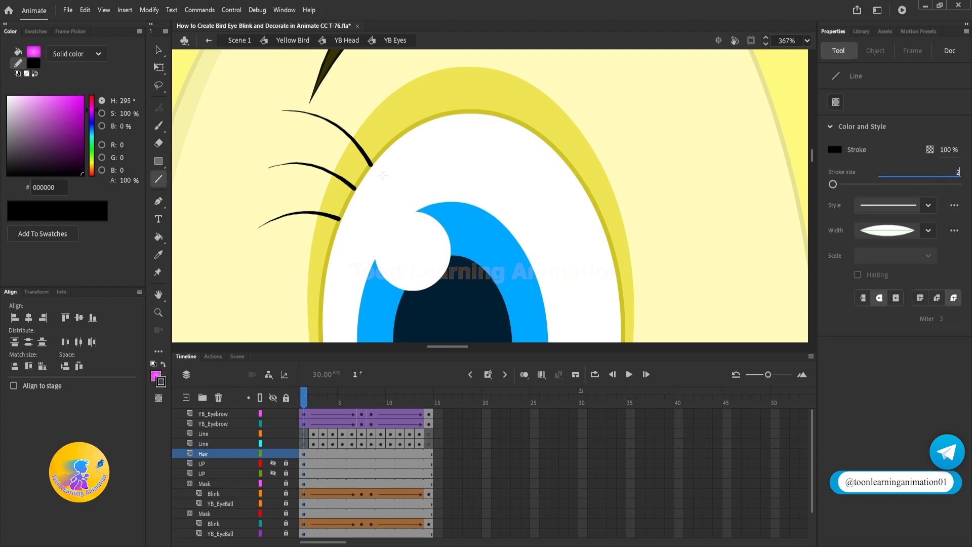
{"action": "left_click", "coordinate": [158, 50]}
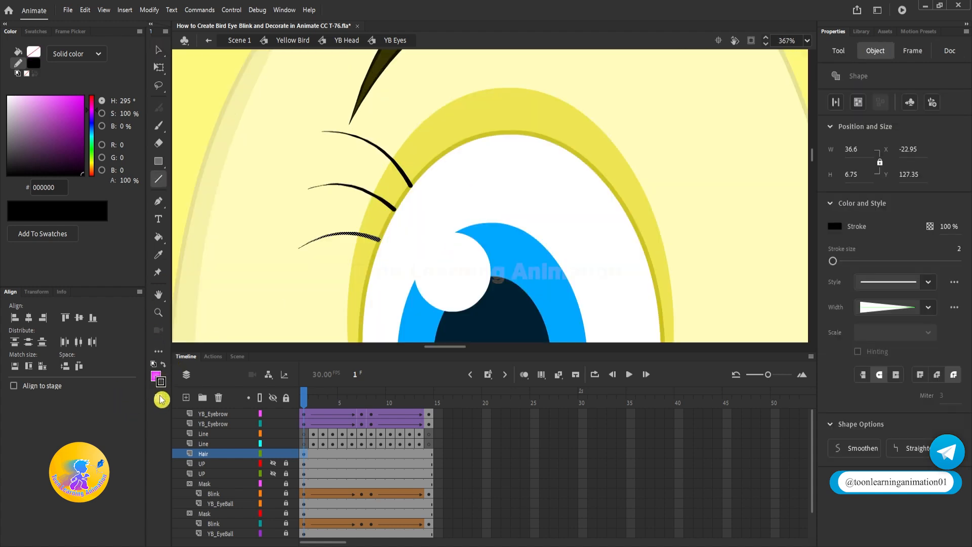
{"action": "left_click", "coordinate": [159, 398]}
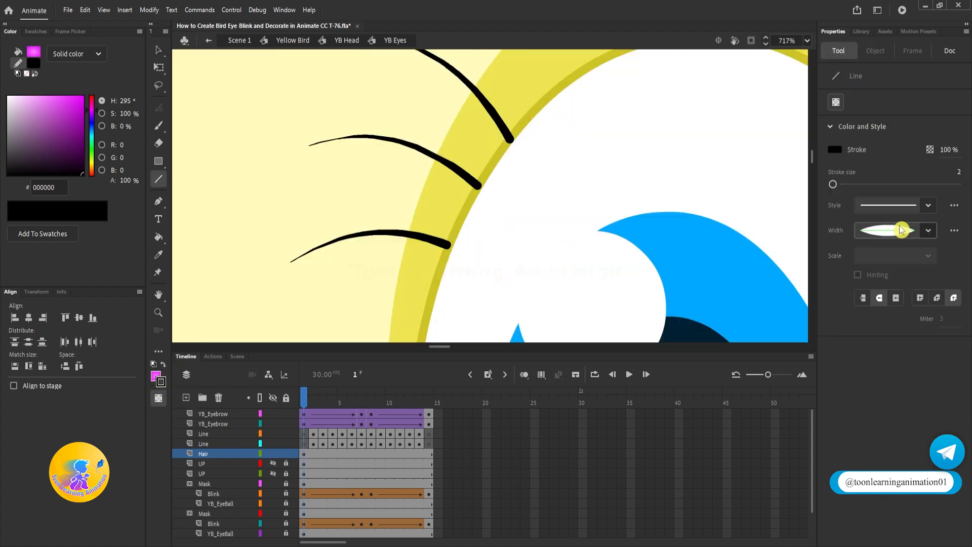
{"action": "left_click", "coordinate": [927, 230]}
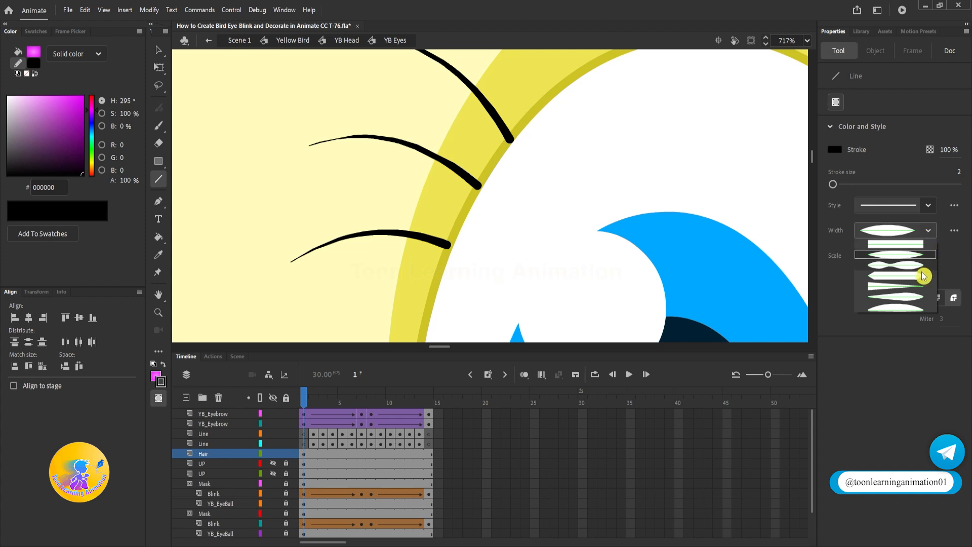
{"action": "left_click", "coordinate": [900, 289]}
Redraw the lowest eyelash as a tapered line from its root to its tip, and bend it to the old lash's curve.
{"action": "left_click_drag", "start_coordinate": [450, 246], "coordinate": [291, 262]}
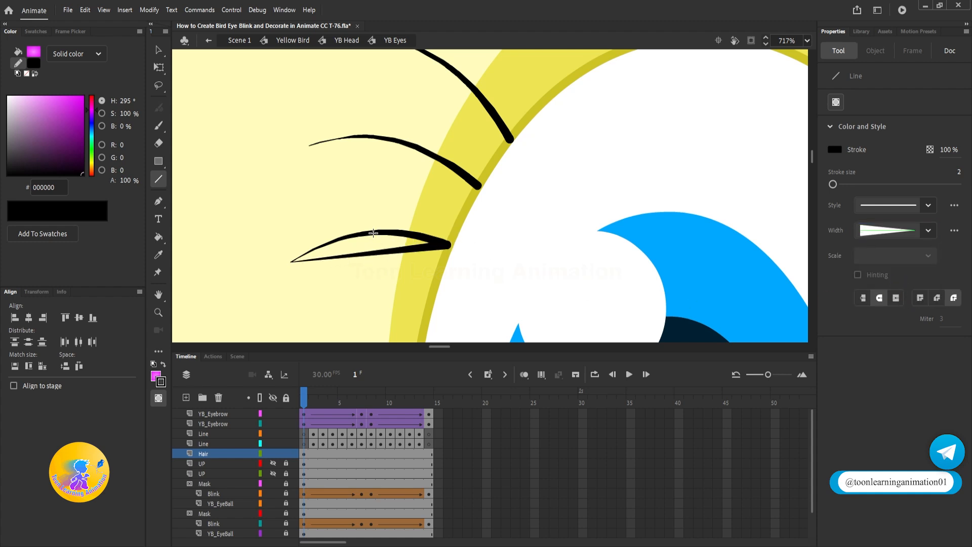
{"action": "key", "text": "v"}
{"action": "left_click_drag", "start_coordinate": [372, 251], "coordinate": [371, 235]}
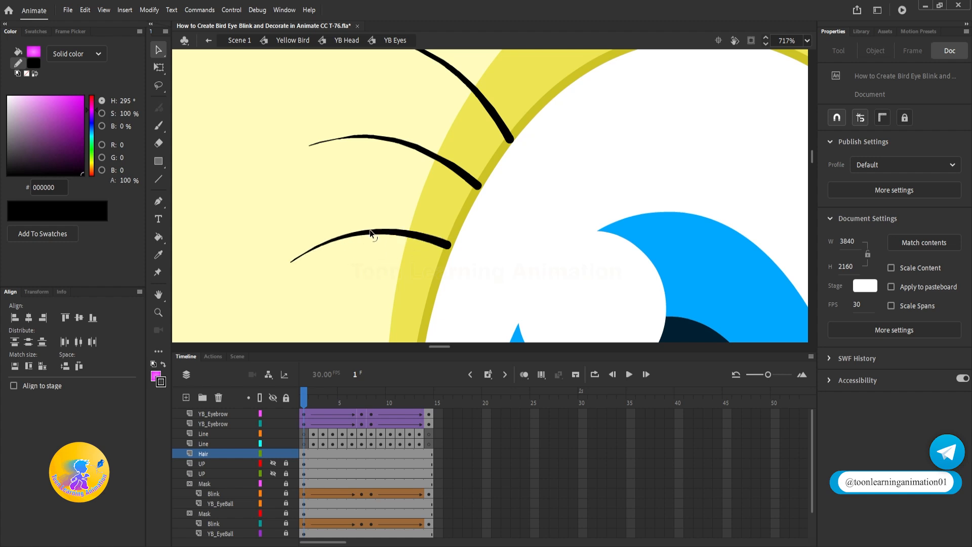
Redraw the middle eyelash as a tapered line from root to tip, delete the old lash, and curve the new one upward.
{"action": "left_click_drag", "start_coordinate": [374, 172], "coordinate": [368, 239]}
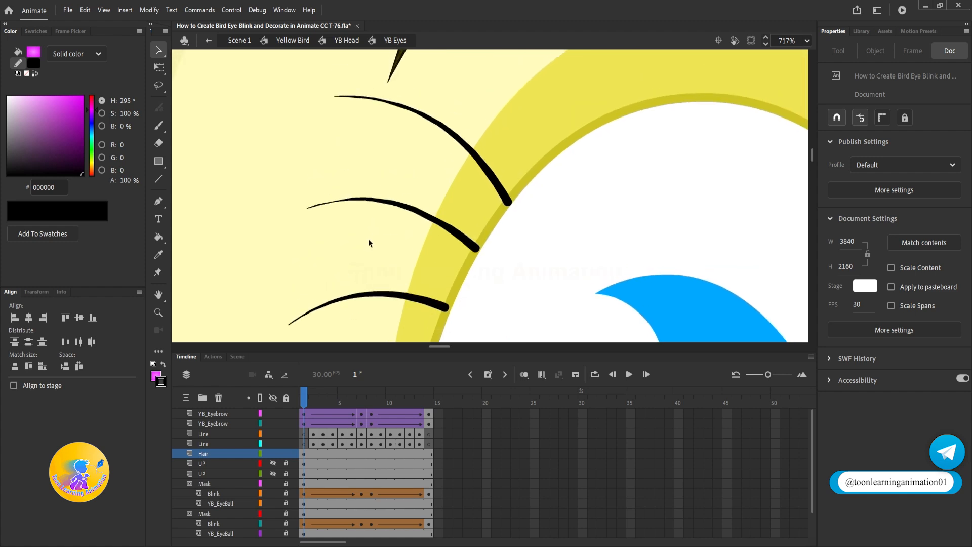
{"action": "left_click", "coordinate": [159, 180]}
{"action": "left_click_drag", "start_coordinate": [477, 249], "coordinate": [306, 208]}
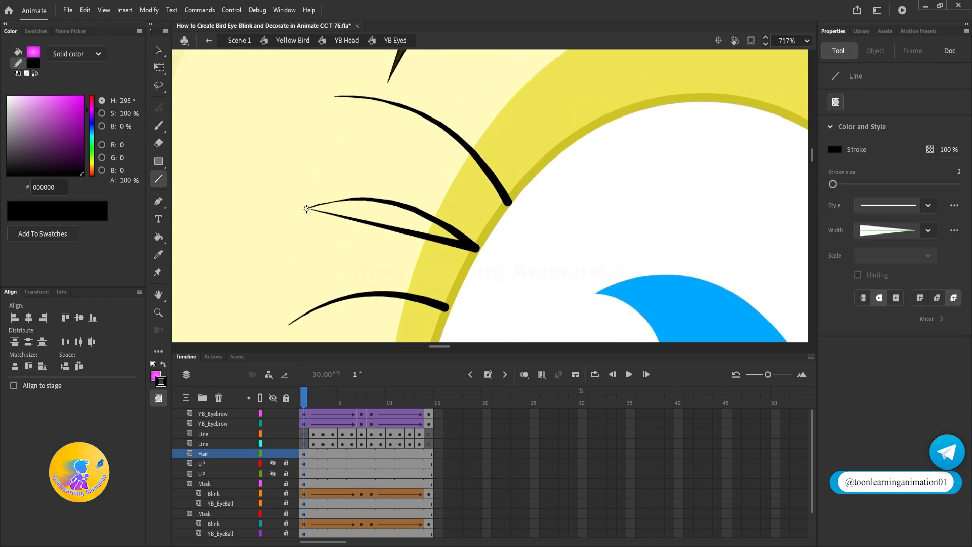
{"action": "left_click", "coordinate": [155, 50]}
{"action": "left_click", "coordinate": [411, 206]}
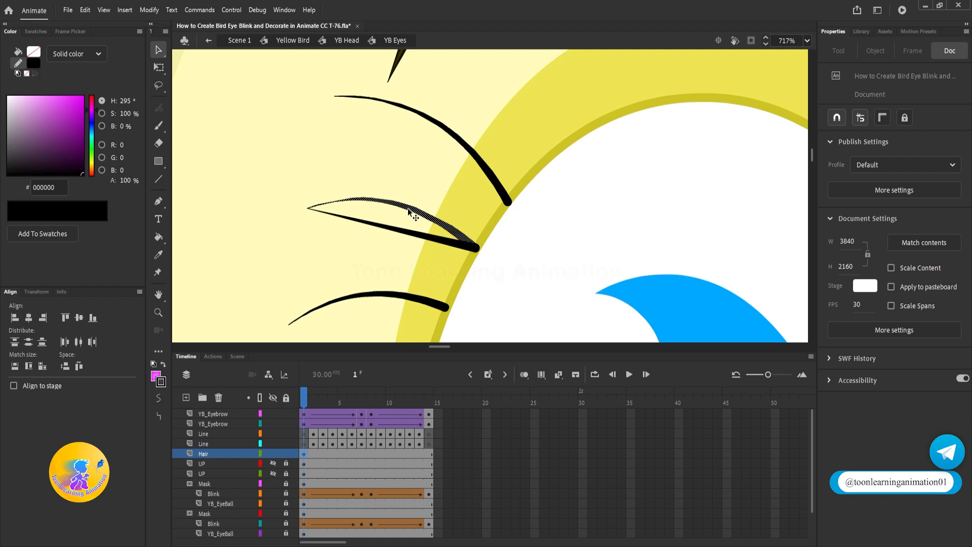
{"action": "key", "text": "Delete"}
{"action": "left_click_drag", "start_coordinate": [399, 229], "coordinate": [403, 210]}
Replace the uppermost eyelash with a tapered line drawn from root to tip, and curve it like the deleted one.
{"action": "scroll", "coordinate": [412, 202], "scroll_direction": "up", "scroll_amount": 3}
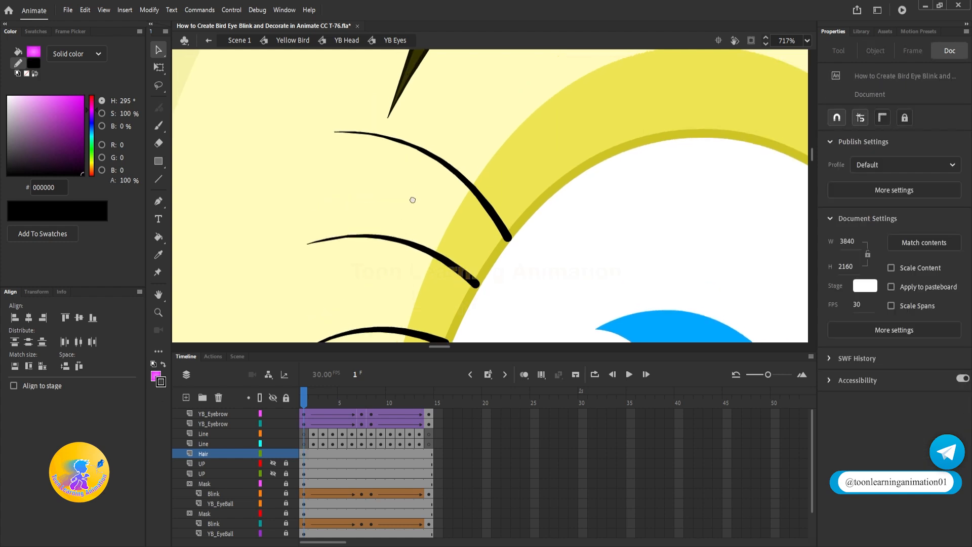
{"action": "key", "text": "n"}
{"action": "mouse_move", "coordinate": [509, 271]}
{"action": "left_mouse_down"}
{"action": "mouse_move", "coordinate": [334, 167]}
{"action": "mouse_move", "coordinate": [339, 172]}
{"action": "left_mouse_up"}
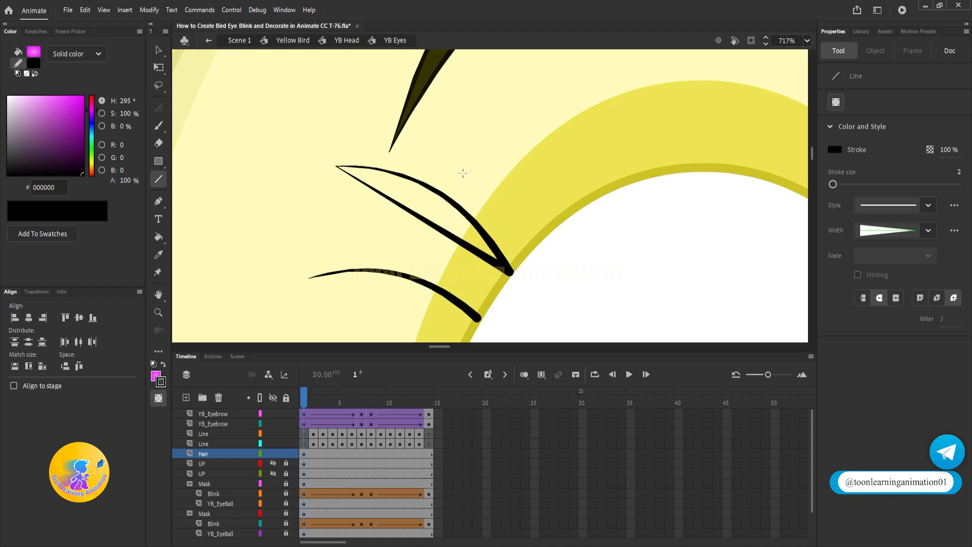
{"action": "key", "text": "v"}
{"action": "left_click", "coordinate": [455, 203]}
{"action": "key", "text": "Delete"}
{"action": "left_click_drag", "start_coordinate": [424, 219], "coordinate": [439, 201]}
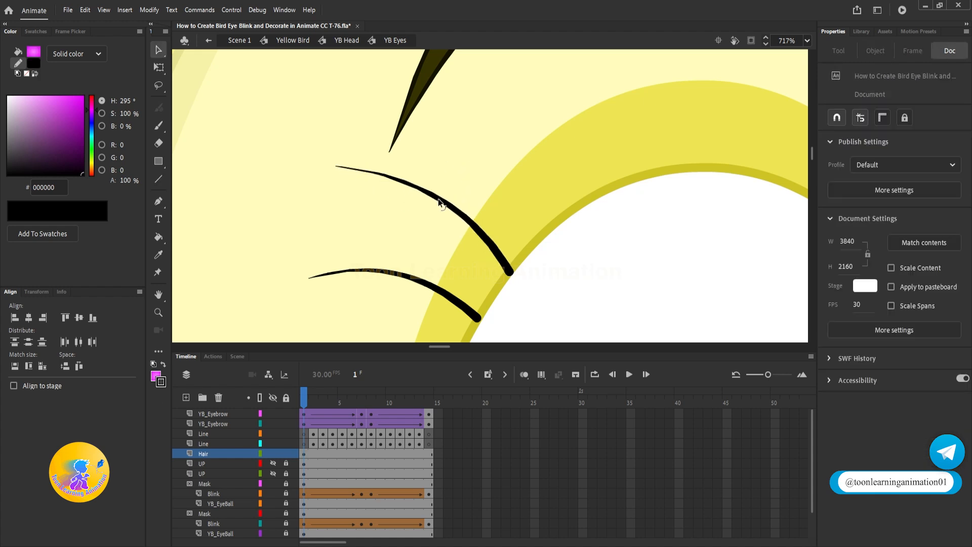
Select each of the three redrawn eyelashes in turn to check that it is a separate drawing object.
{"action": "scroll", "coordinate": [432, 180], "scroll_direction": "down", "scroll_amount": 4}
{"action": "left_click", "coordinate": [432, 182]}
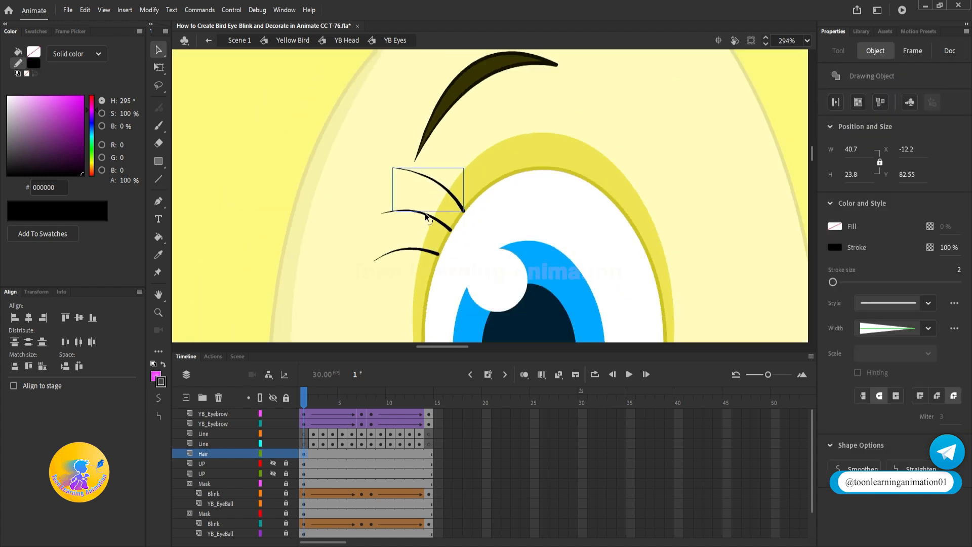
{"action": "left_click", "coordinate": [425, 216]}
{"action": "left_click", "coordinate": [413, 249]}
Test moving the lowest eyelash over the middle one and back off it to see whether the overlapping strokes stay separate.
{"action": "scroll", "coordinate": [414, 246], "scroll_direction": "up", "scroll_amount": 4}
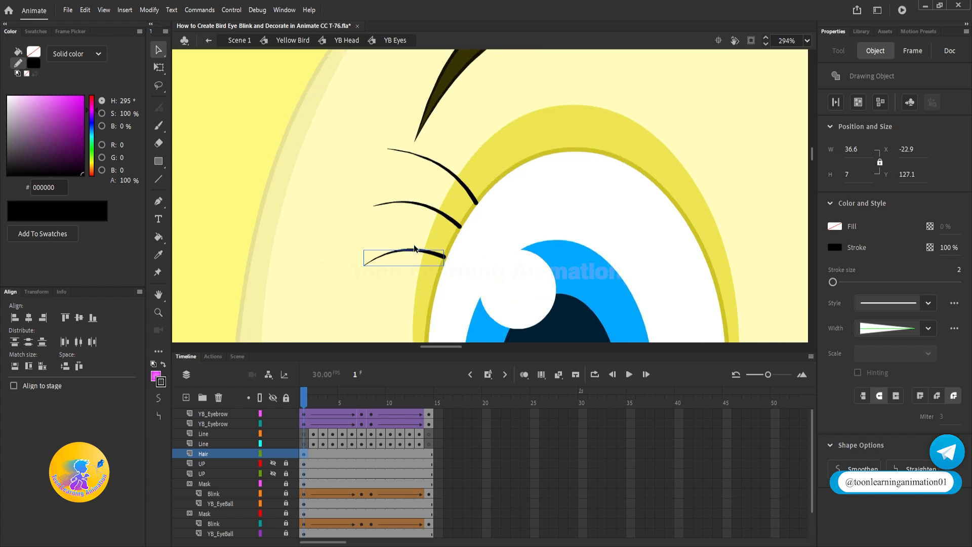
{"action": "left_click_drag", "start_coordinate": [421, 258], "coordinate": [436, 165]}
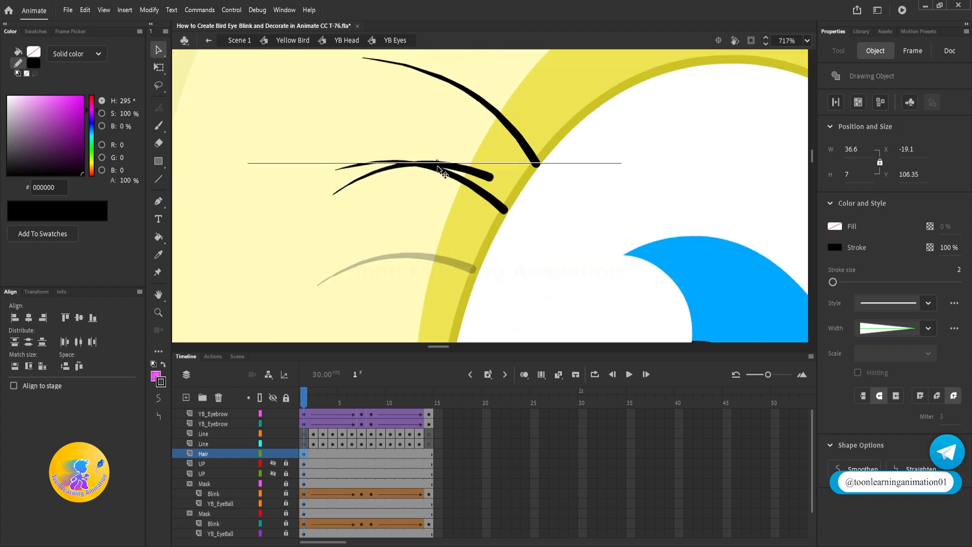
{"action": "left_click", "coordinate": [387, 133]}
{"action": "left_click", "coordinate": [405, 165]}
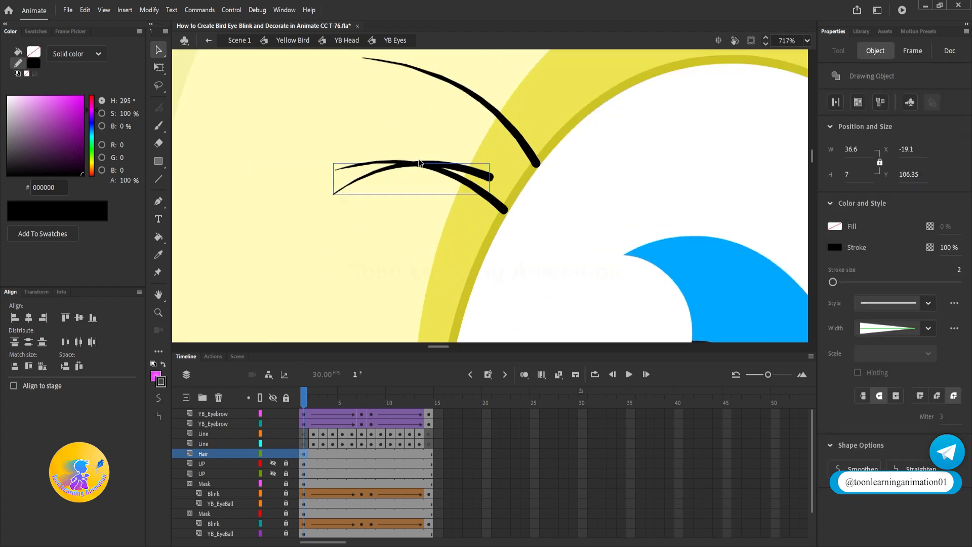
{"action": "left_click_drag", "start_coordinate": [417, 162], "coordinate": [398, 210]}
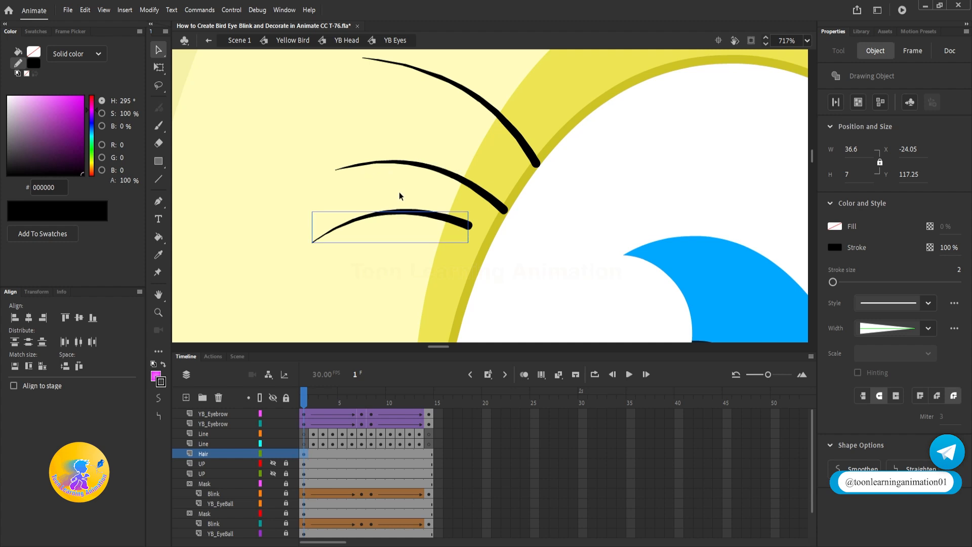
Undo the test moves of the lowest eyelash.
{"action": "key", "text": "ctrl+z"}
{"action": "key", "text": "ctrl+z"}
{"action": "key", "text": "ctrl+z"}
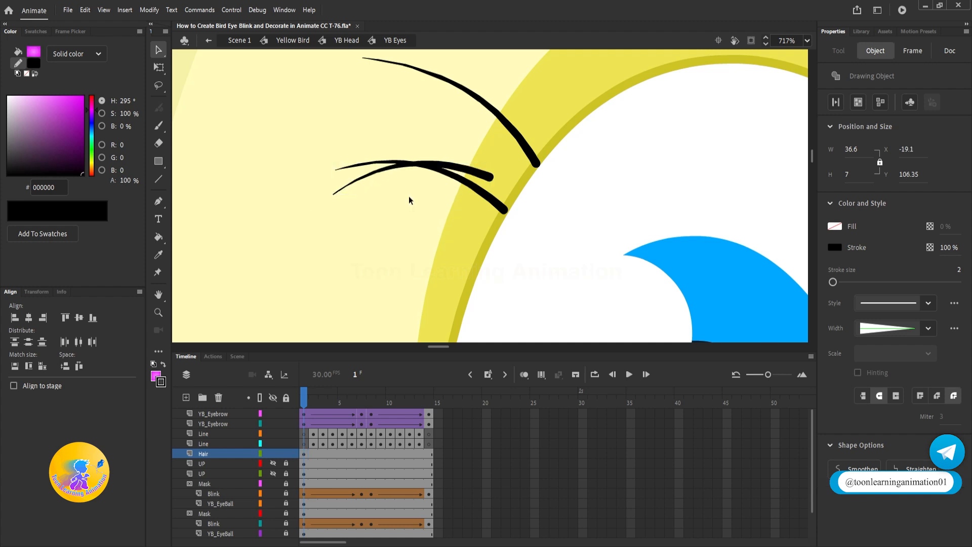
Undo the remaining test move of the lowest eyelash and clear the selection.
{"action": "key", "text": "ctrl+z"}
{"action": "scroll", "coordinate": [411, 202], "scroll_direction": "down", "scroll_amount": 3}
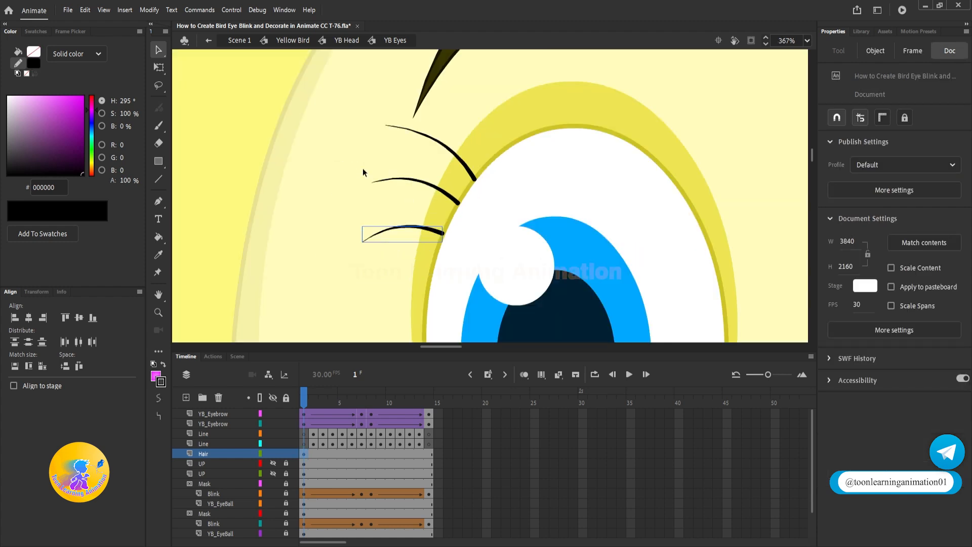
{"action": "left_click", "coordinate": [362, 168]}
{"action": "left_click_drag", "start_coordinate": [445, 196], "coordinate": [436, 224]}
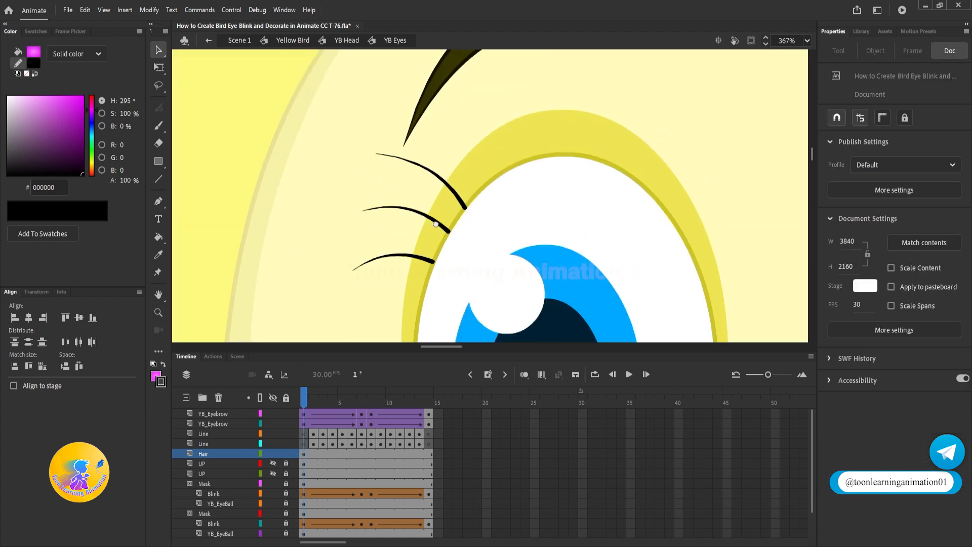
On frame 2 of the Hair layer, move and rotate the three eyelashes so they sit closer together along the eye's outer edge.
{"action": "left_click", "coordinate": [313, 394]}
{"action": "left_click_drag", "start_coordinate": [604, 189], "coordinate": [572, 182]}
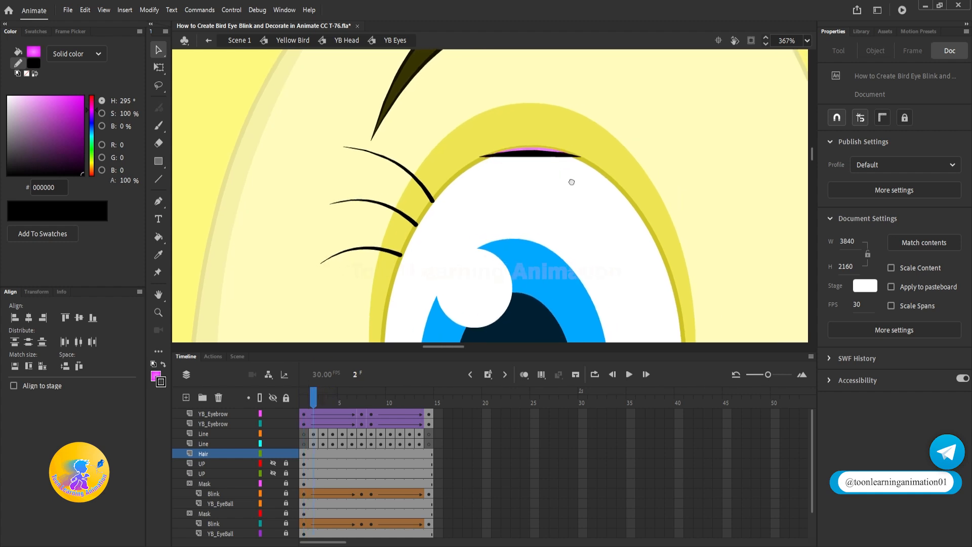
{"action": "scroll", "coordinate": [405, 225], "scroll_direction": "up", "scroll_amount": 2}
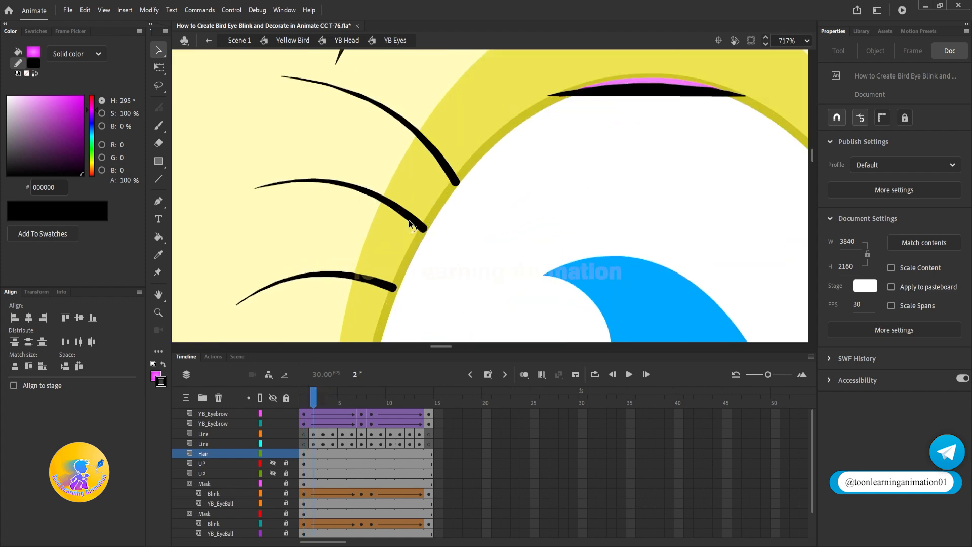
{"action": "key", "text": "q"}
{"action": "left_click", "coordinate": [422, 226]}
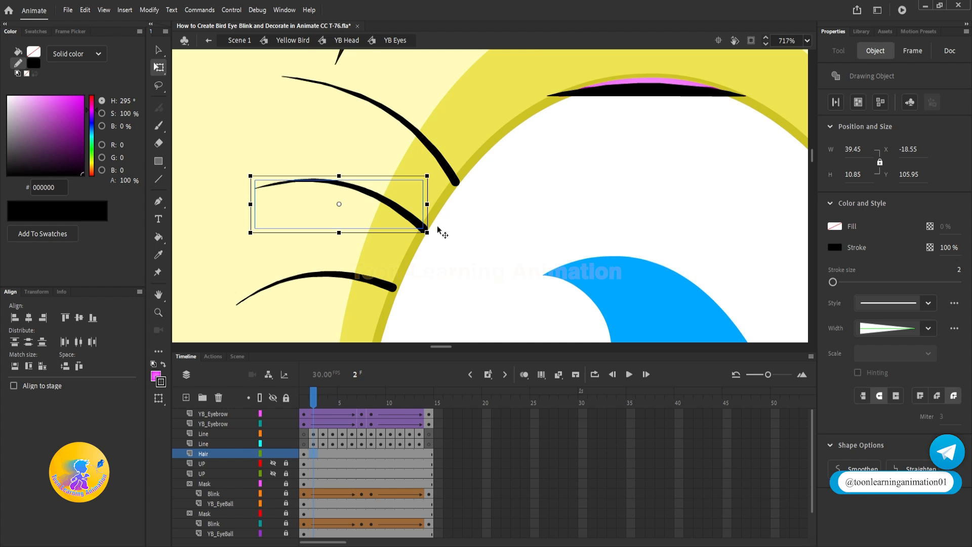
{"action": "left_click_drag", "start_coordinate": [440, 228], "coordinate": [472, 169]}
{"action": "left_click", "coordinate": [453, 178]}
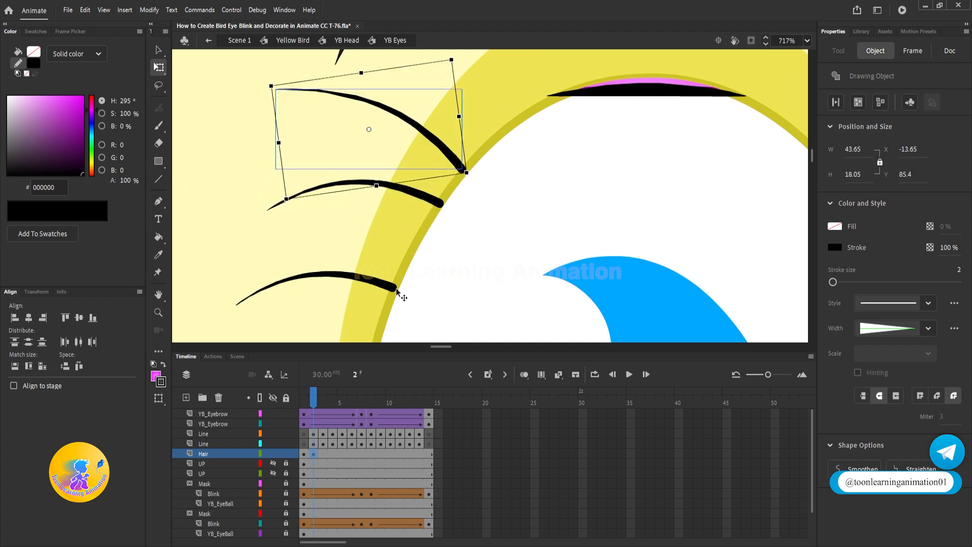
{"action": "left_click_drag", "start_coordinate": [397, 288], "coordinate": [409, 249]}
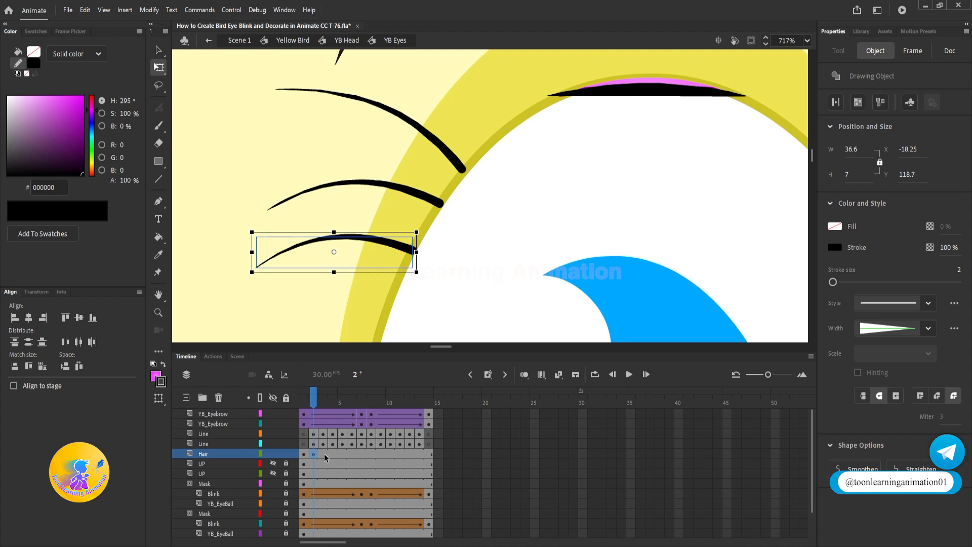
Add a Hair keyframe on frame 3, bunch the three eyelashes closer below the eyelid line's tip, and tilt the middle one's tip upward.
{"action": "left_click", "coordinate": [323, 454]}
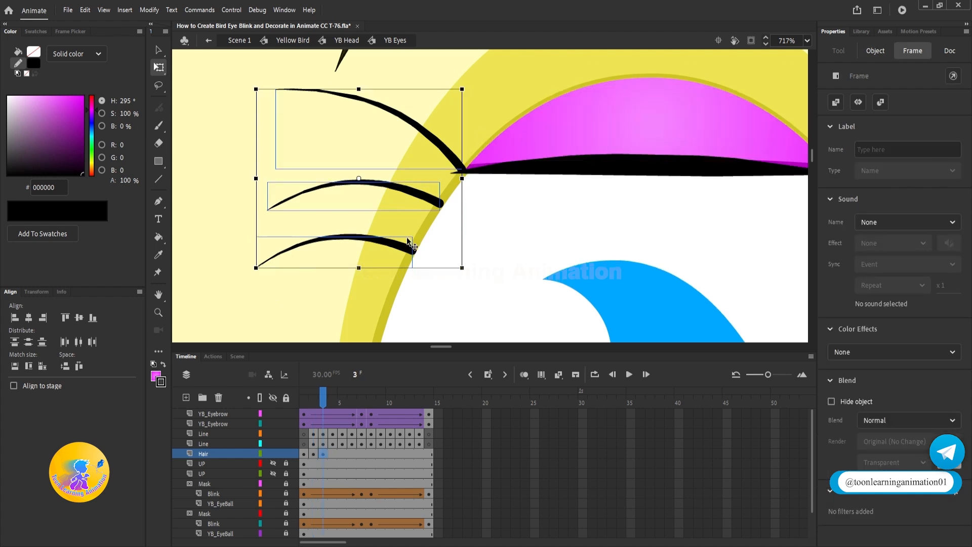
{"action": "left_click", "coordinate": [444, 239]}
{"action": "left_click_drag", "start_coordinate": [408, 249], "coordinate": [408, 208]}
{"action": "left_click_drag", "start_coordinate": [447, 153], "coordinate": [428, 185]}
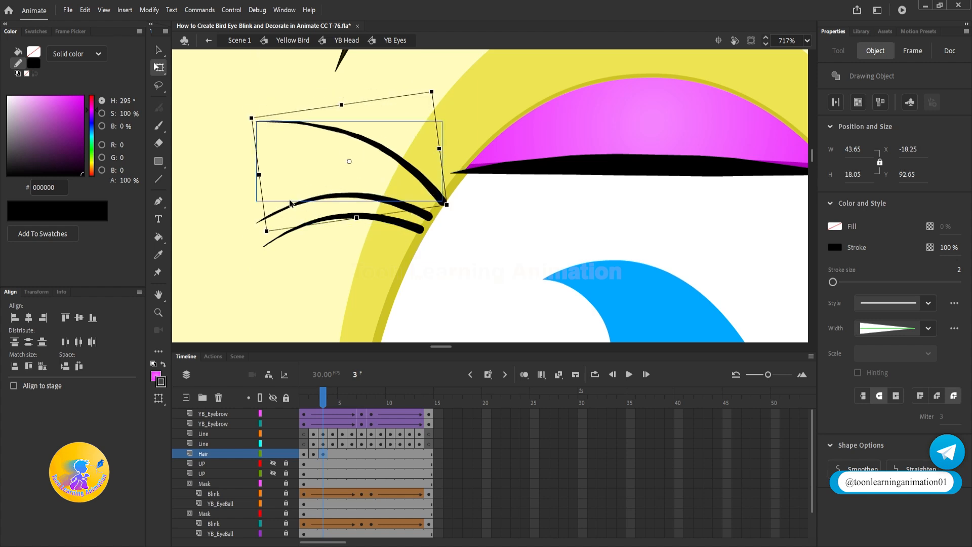
{"action": "left_click", "coordinate": [282, 213]}
{"action": "left_click", "coordinate": [347, 217]}
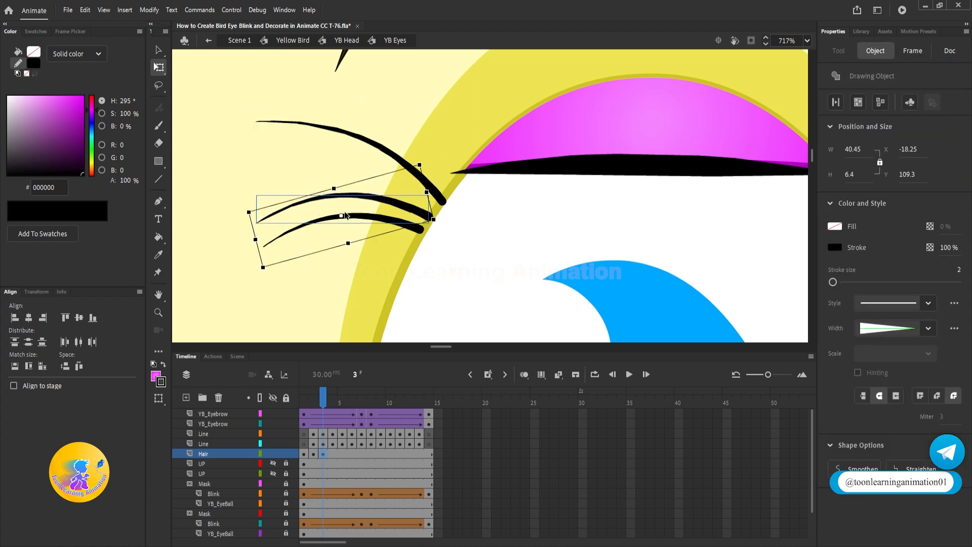
{"action": "left_click_drag", "start_coordinate": [250, 206], "coordinate": [255, 177]}
{"action": "left_click", "coordinate": [273, 284]}
Pose the eyelashes on frame 4 of the Hair layer with their roots gathered at the outer corner of the eyelid line.
{"action": "left_click", "coordinate": [332, 454]}
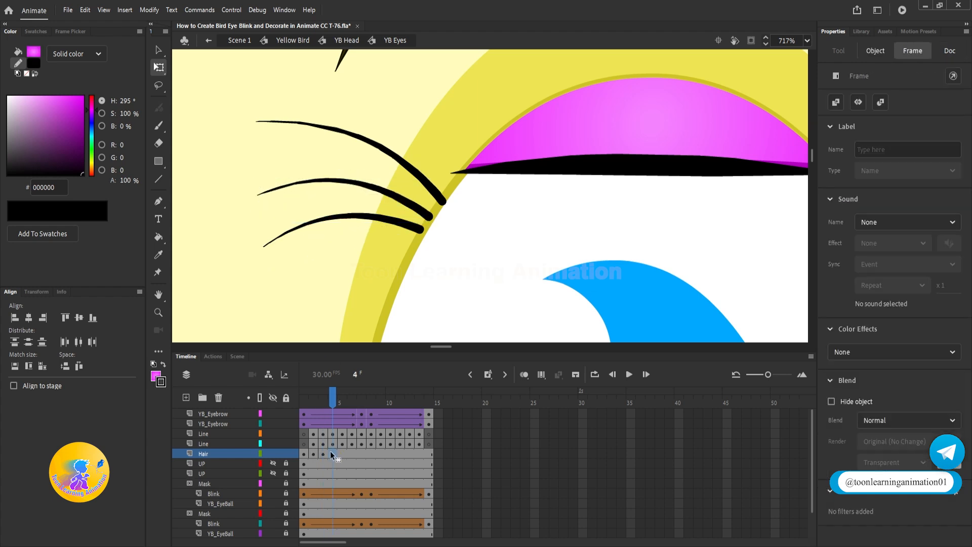
{"action": "left_click_drag", "start_coordinate": [383, 97], "coordinate": [282, 248]}
{"action": "left_click_drag", "start_coordinate": [299, 234], "coordinate": [344, 143]}
{"action": "left_click", "coordinate": [327, 208]}
{"action": "scroll", "coordinate": [314, 162], "scroll_direction": "up", "scroll_amount": 3}
{"action": "left_click_drag", "start_coordinate": [280, 77], "coordinate": [395, 263]}
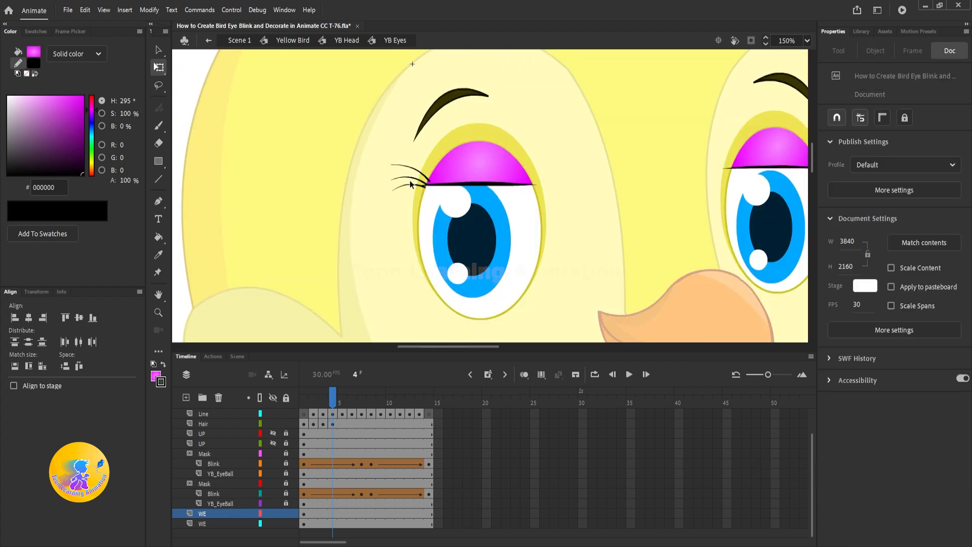
{"action": "scroll", "coordinate": [411, 184], "scroll_direction": "up", "scroll_amount": 5}
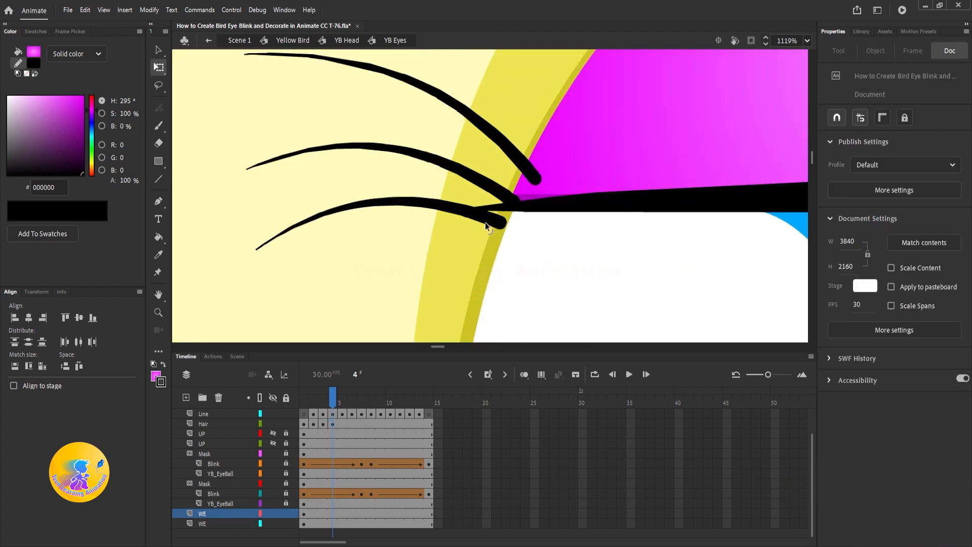
{"action": "left_click_drag", "start_coordinate": [488, 222], "coordinate": [504, 204]}
{"action": "scroll", "coordinate": [490, 229], "scroll_direction": "down", "scroll_amount": 1}
{"action": "left_click", "coordinate": [327, 141]}
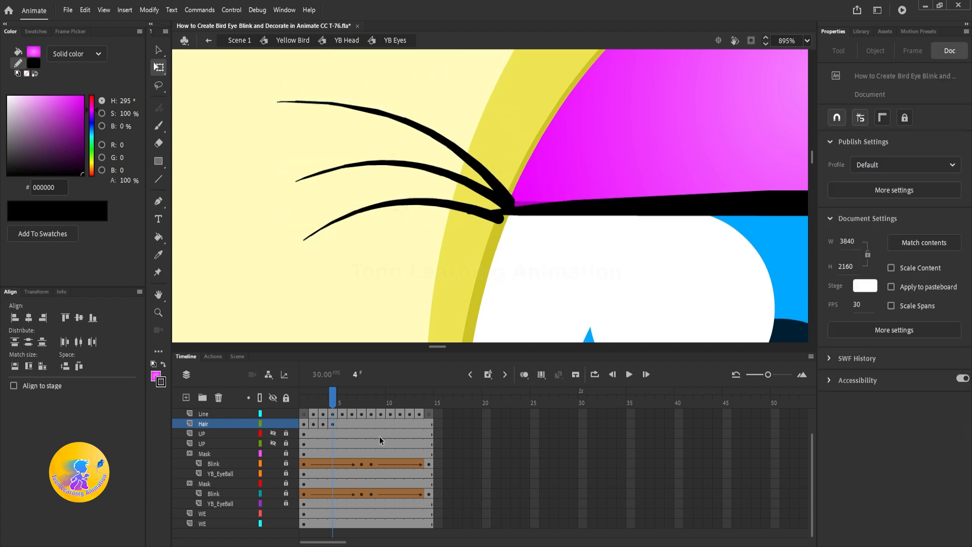
Add Hair keyframes on frames 5 and 6 and move the three eyelashes together down to the lowering eyelid line's outer corner.
{"action": "left_click", "coordinate": [343, 424]}
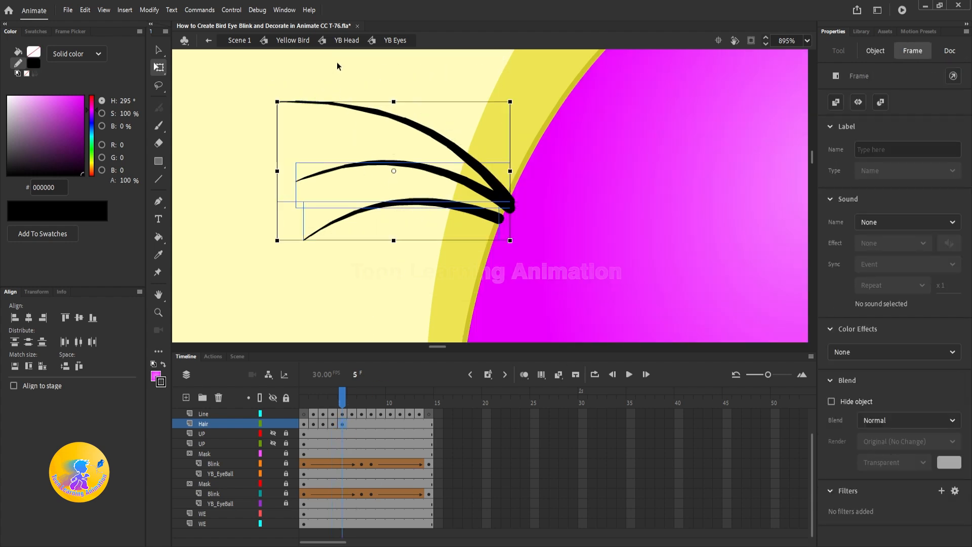
{"action": "left_click", "coordinate": [414, 117]}
{"action": "scroll", "coordinate": [414, 117], "scroll_direction": "down", "scroll_amount": 4}
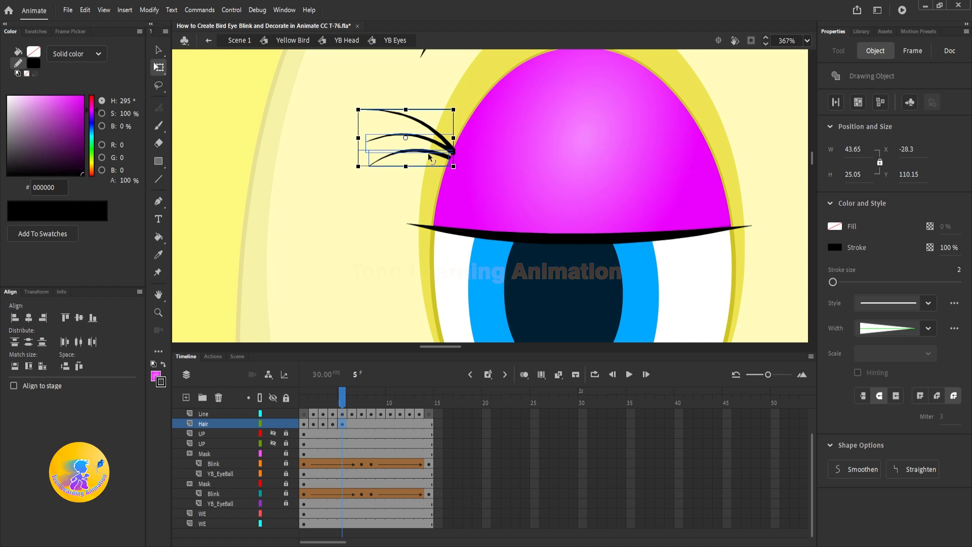
{"action": "mouse_move", "coordinate": [429, 157]}
{"action": "left_mouse_down"}
{"action": "mouse_move", "coordinate": [397, 209]}
{"action": "mouse_move", "coordinate": [410, 226]}
{"action": "mouse_move", "coordinate": [452, 97]}
{"action": "mouse_move", "coordinate": [442, 203]}
{"action": "mouse_move", "coordinate": [405, 120]}
{"action": "mouse_move", "coordinate": [499, 263]}
{"action": "mouse_move", "coordinate": [496, 256]}
{"action": "left_mouse_up"}
{"action": "left_click", "coordinate": [381, 265]}
{"action": "left_click", "coordinate": [352, 424]}
Add a Hair keyframe on frame 7 and spread and rotate the three eyelashes along the lower outer edge of the closed eyelid.
{"action": "left_click", "coordinate": [361, 424]}
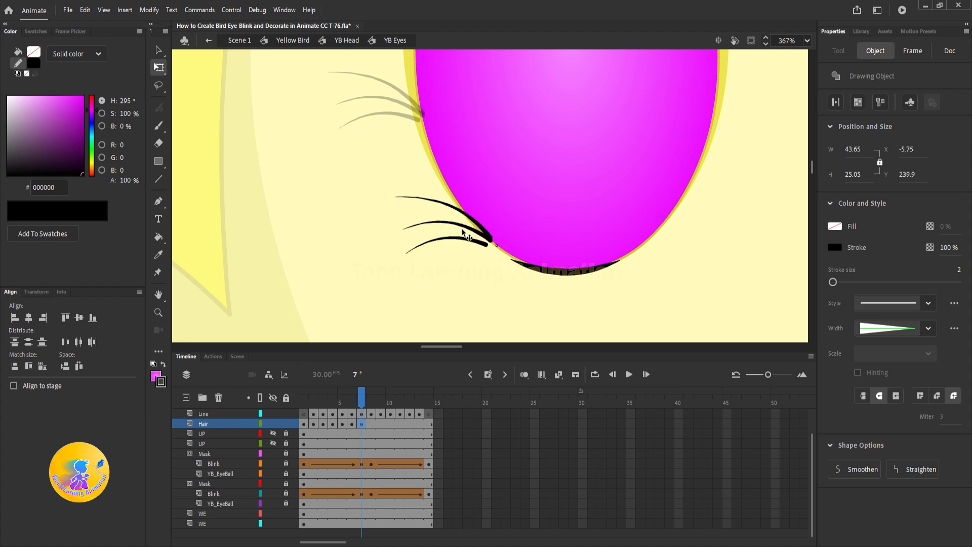
{"action": "mouse_move", "coordinate": [461, 229]}
{"action": "left_mouse_down"}
{"action": "mouse_move", "coordinate": [445, 215]}
{"action": "mouse_move", "coordinate": [490, 161]}
{"action": "mouse_move", "coordinate": [440, 156]}
{"action": "mouse_move", "coordinate": [442, 166]}
{"action": "left_mouse_up"}
{"action": "left_click", "coordinate": [451, 254]}
{"action": "scroll", "coordinate": [460, 225], "scroll_direction": "up", "scroll_amount": 3}
{"action": "left_click", "coordinate": [472, 197]}
{"action": "left_click", "coordinate": [467, 217]}
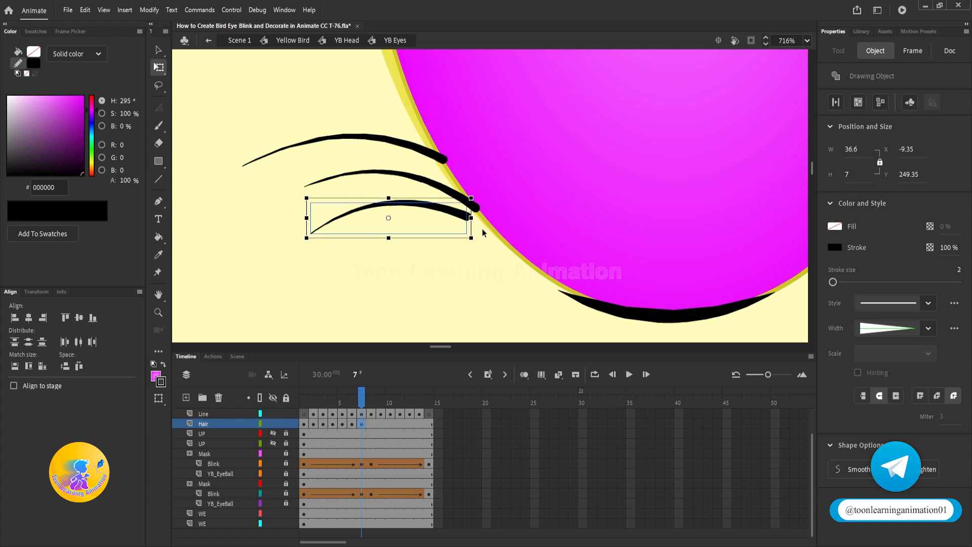
{"action": "left_click_drag", "start_coordinate": [482, 229], "coordinate": [489, 195]}
{"action": "left_click_drag", "start_coordinate": [420, 189], "coordinate": [449, 237]}
{"action": "left_click", "coordinate": [346, 186]}
{"action": "left_click", "coordinate": [355, 173]}
{"action": "left_click_drag", "start_coordinate": [302, 231], "coordinate": [324, 295]}
{"action": "left_click", "coordinate": [431, 278]}
Return to frame 4 and nudge the lowest eyelash up so its root joins the eyelid line.
{"action": "scroll", "coordinate": [436, 243], "scroll_direction": "down", "scroll_amount": 5}
{"action": "left_click_drag", "start_coordinate": [361, 398], "coordinate": [336, 424]}
{"action": "scroll", "coordinate": [415, 204], "scroll_direction": "down", "scroll_amount": 3}
{"action": "scroll", "coordinate": [406, 194], "scroll_direction": "up", "scroll_amount": 2}
{"action": "scroll", "coordinate": [400, 188], "scroll_direction": "up", "scroll_amount": 2}
{"action": "left_click", "coordinate": [460, 120]}
{"action": "scroll", "coordinate": [460, 120], "scroll_direction": "up", "scroll_amount": 5}
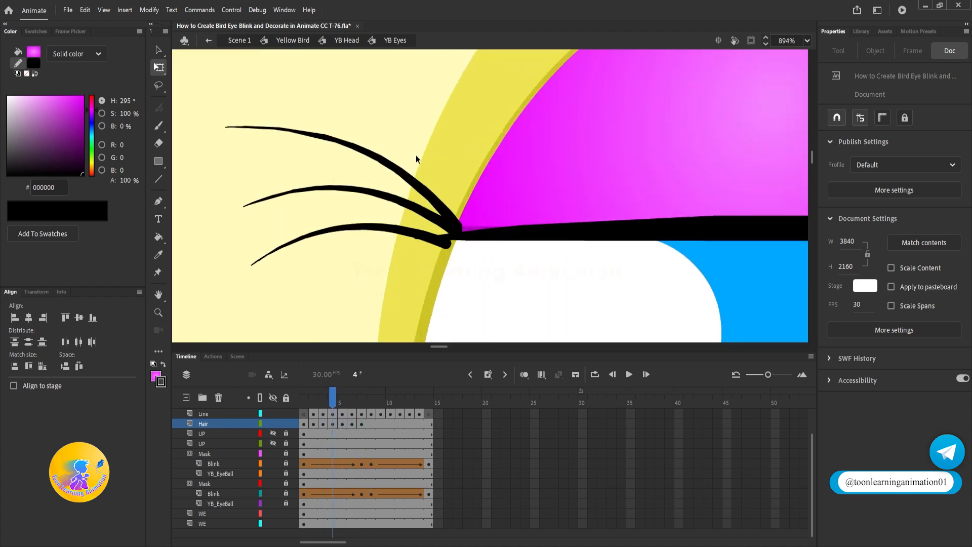
{"action": "left_click", "coordinate": [414, 230]}
{"action": "left_click_drag", "start_coordinate": [411, 228], "coordinate": [417, 221]}
{"action": "scroll", "coordinate": [412, 224], "scroll_direction": "down", "scroll_amount": 4}
Nudge the lowest eyelash up on frame 5 so its root meets the eyelid line's corner.
{"action": "left_click", "coordinate": [342, 424]}
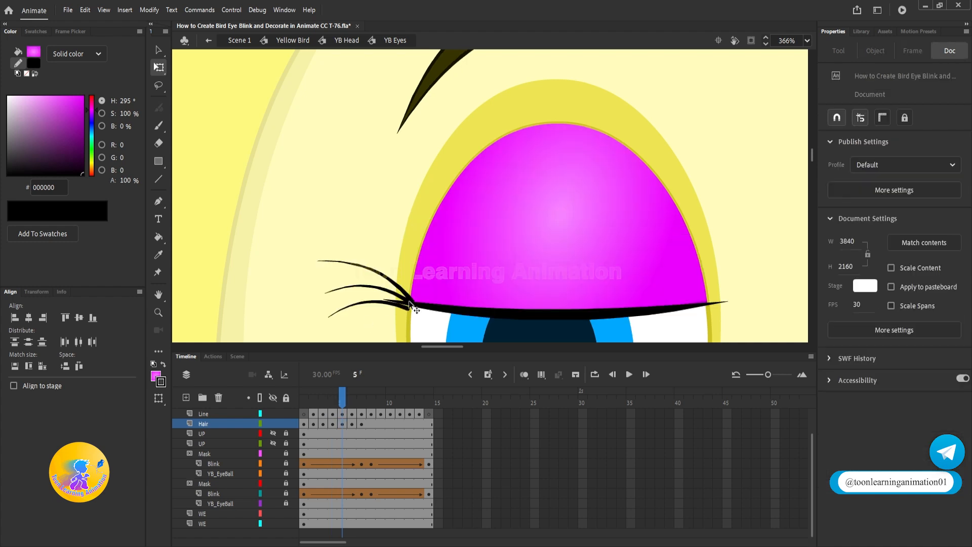
{"action": "scroll", "coordinate": [372, 307], "scroll_direction": "up", "scroll_amount": 3}
{"action": "left_click", "coordinate": [390, 303]}
{"action": "left_click_drag", "start_coordinate": [390, 303], "coordinate": [389, 292]}
{"action": "scroll", "coordinate": [389, 292], "scroll_direction": "down", "scroll_amount": 7}
Duplicate the Hair keyframes of frames 1 to 7 onto frames 8 to 14 and reverse the copied frames.
{"action": "left_click", "coordinate": [371, 425]}
{"action": "left_click_drag", "start_coordinate": [360, 424], "coordinate": [433, 417]}
{"action": "right_click", "coordinate": [379, 423]}
{"action": "left_click", "coordinate": [454, 365]}
{"action": "left_click", "coordinate": [278, 226]}
On frame 4, bend the three eyelashes with the Selection tool so their curves sag downward.
{"action": "key", "text": "v"}
{"action": "left_click", "coordinate": [313, 398]}
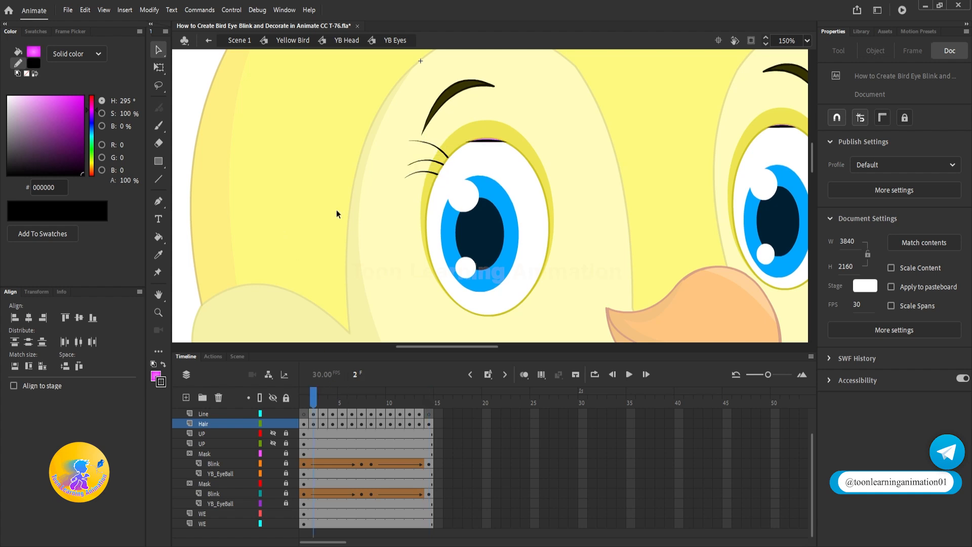
{"action": "scroll", "coordinate": [433, 162], "scroll_direction": "up", "scroll_amount": 2}
{"action": "scroll", "coordinate": [433, 162], "scroll_direction": "up", "scroll_amount": 1}
{"action": "left_click_drag", "start_coordinate": [328, 401], "coordinate": [335, 400]}
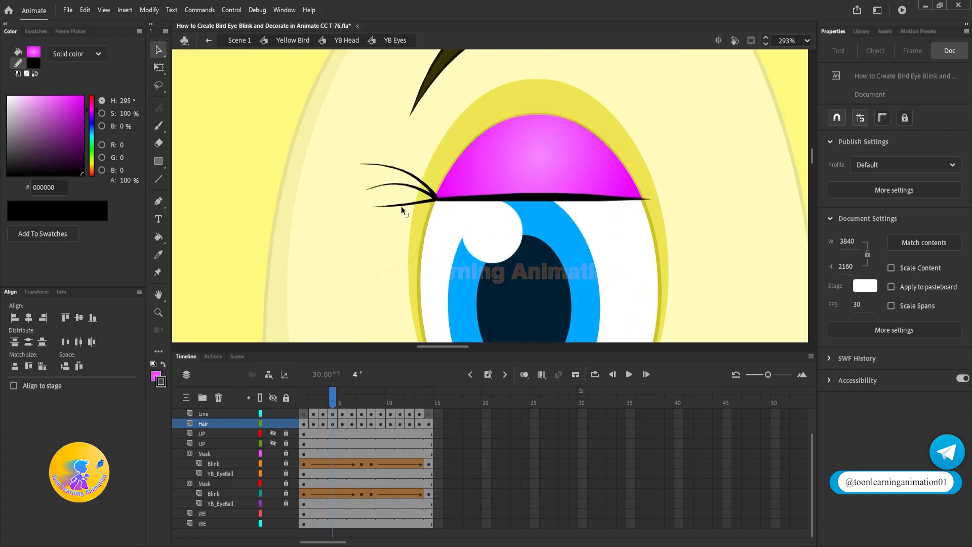
{"action": "left_click_drag", "start_coordinate": [401, 206], "coordinate": [391, 189]}
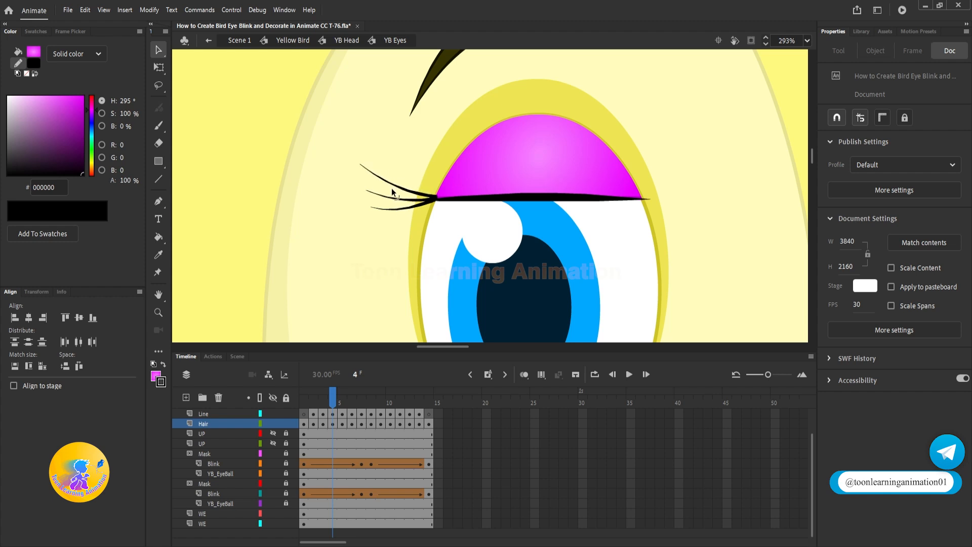
Bend the eyelashes on frames 5 and 6 into the same downward-sagging curves.
{"action": "left_click", "coordinate": [342, 403]}
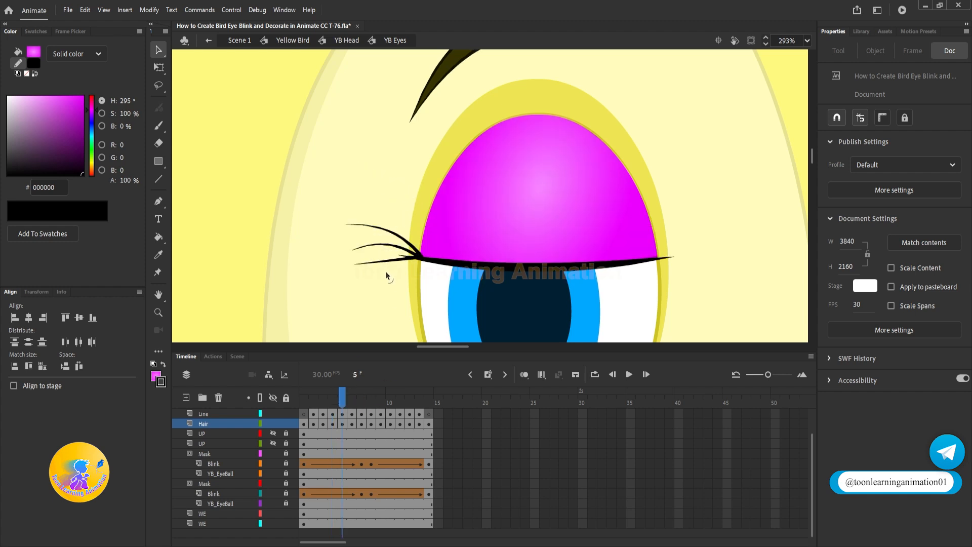
{"action": "left_click_drag", "start_coordinate": [385, 272], "coordinate": [379, 262]}
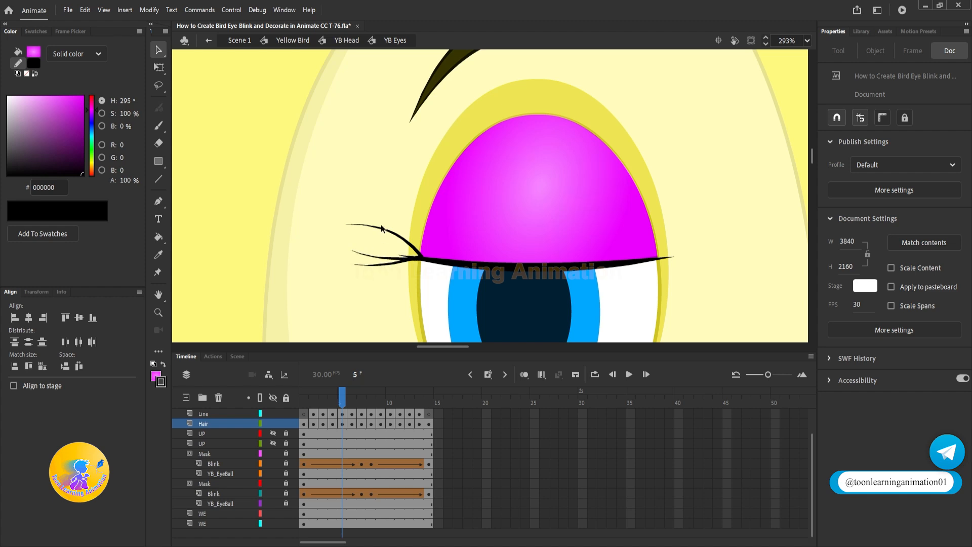
{"action": "key", "text": "period"}
{"action": "left_click", "coordinate": [393, 218]}
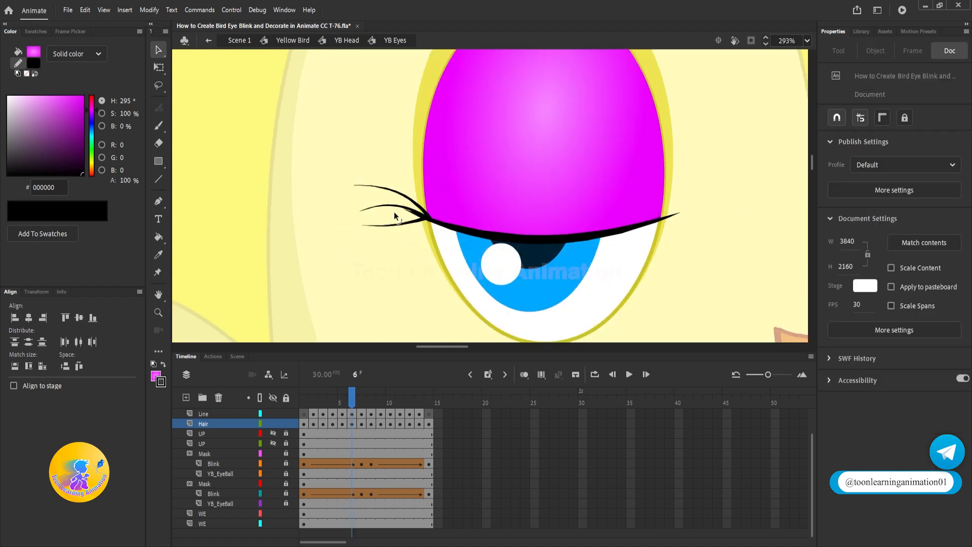
Check the eyelashes on the closed-eye frame and play the whole blink animation from the first frame.
{"action": "key", "text": "period"}
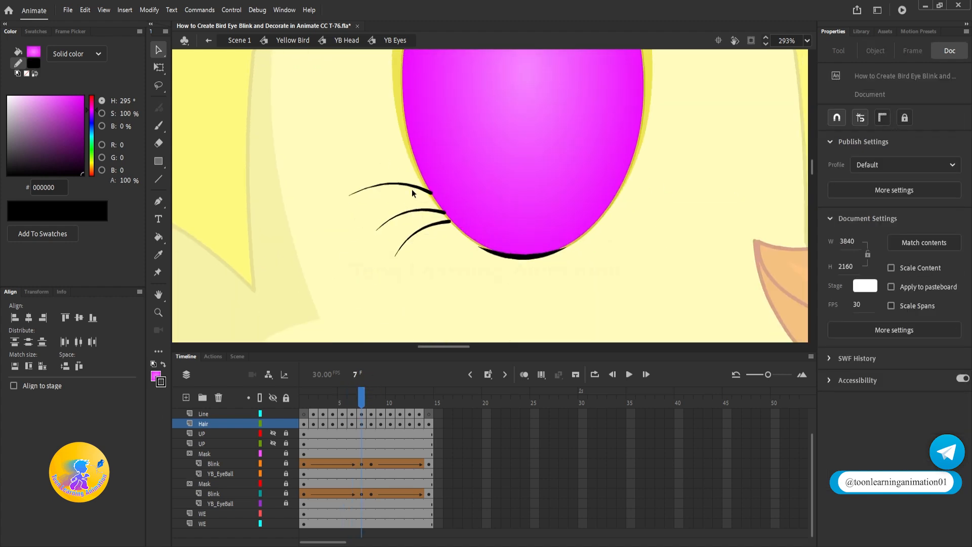
{"action": "scroll", "coordinate": [394, 288], "scroll_direction": "down", "scroll_amount": 5}
{"action": "key", "text": "Return"}
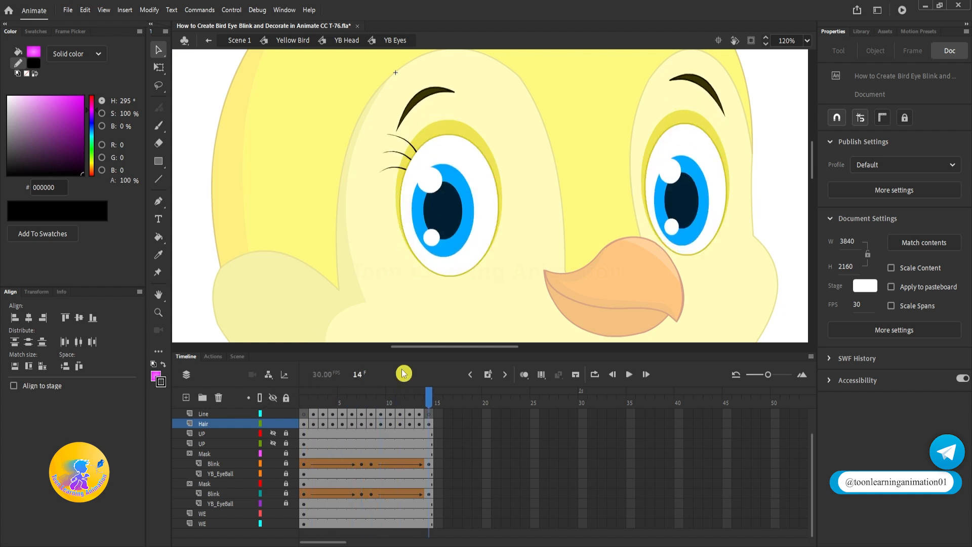
{"action": "left_click_drag", "start_coordinate": [379, 397], "coordinate": [227, 406]}
{"action": "key", "text": "Return"}
{"action": "key", "text": "Return"}
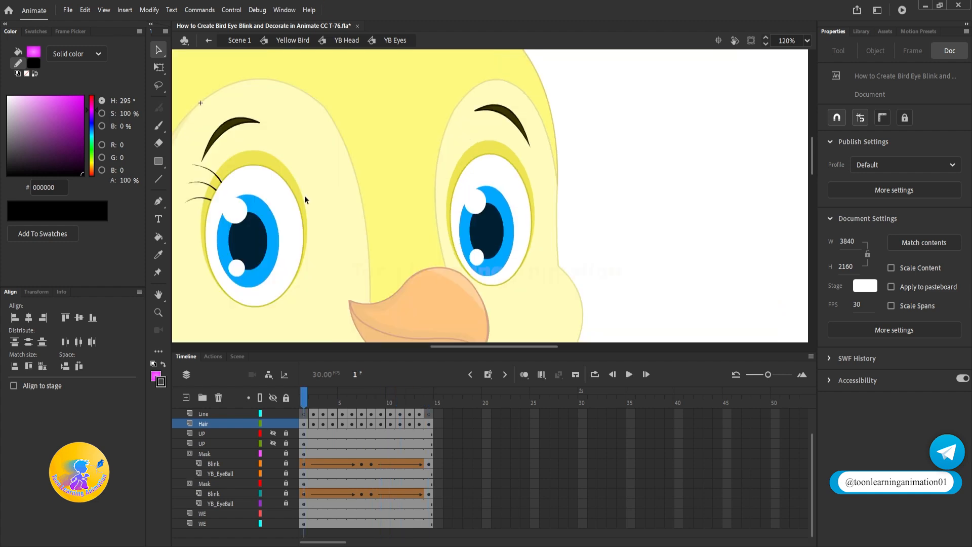
Add a new layer directly above the existing Hair layer and name it Hair.
{"action": "left_click_drag", "start_coordinate": [380, 214], "coordinate": [479, 226]}
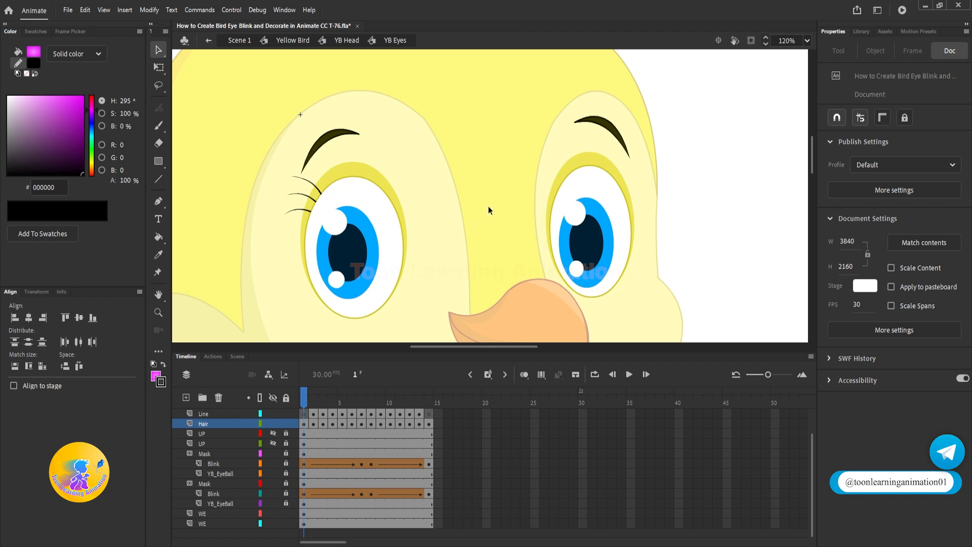
{"action": "left_click_drag", "start_coordinate": [488, 205], "coordinate": [407, 206]}
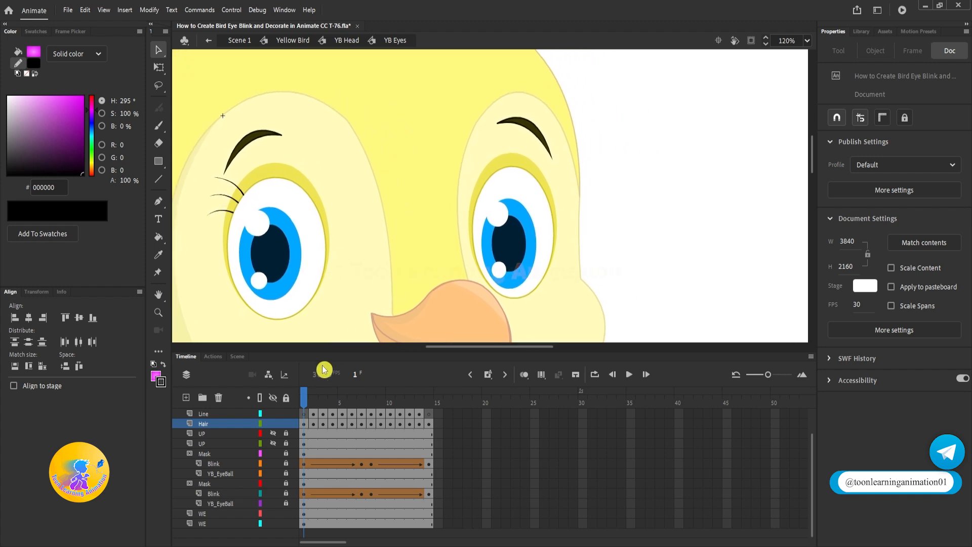
{"action": "left_click", "coordinate": [186, 398]}
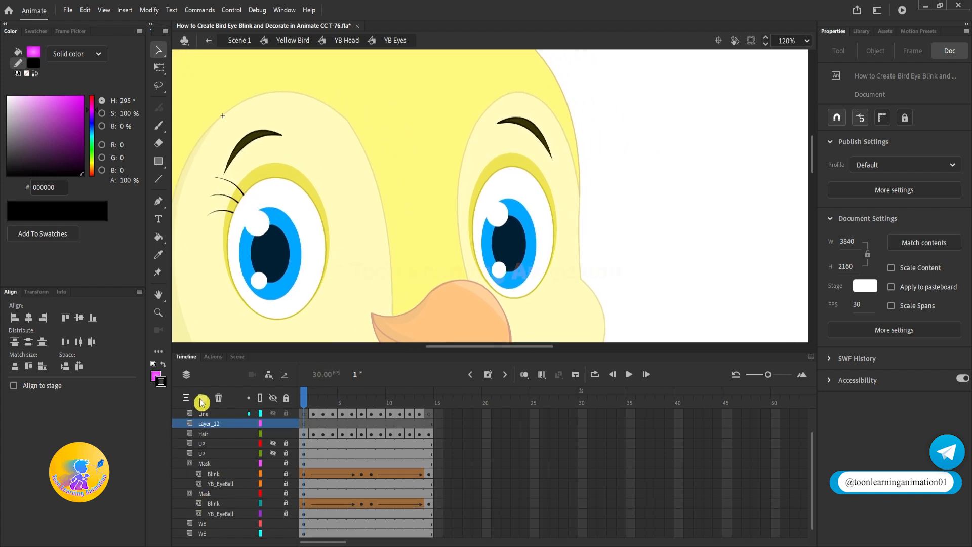
{"action": "double_click", "coordinate": [208, 423]}
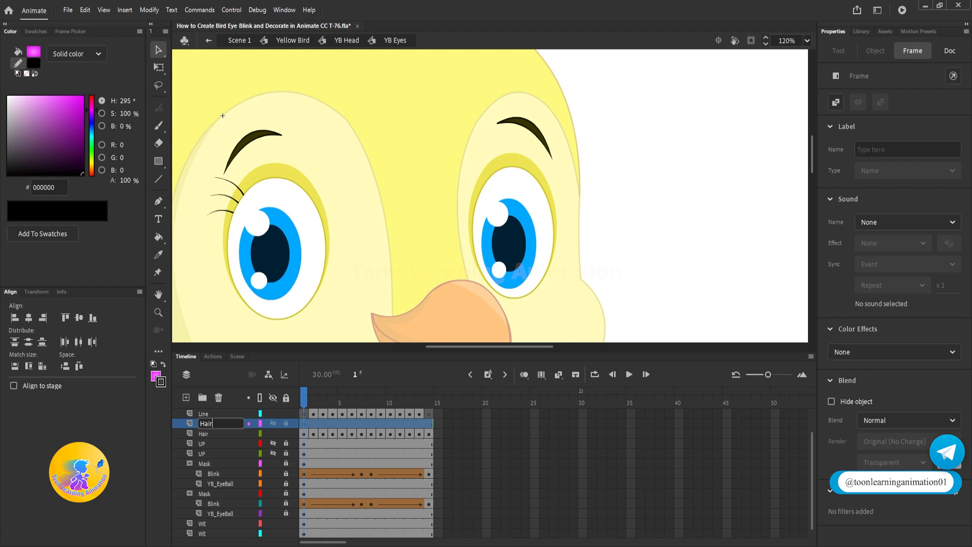
{"action": "type", "text": "Hair"}
{"action": "key", "text": "Return"}
{"action": "left_click", "coordinate": [707, 191]}
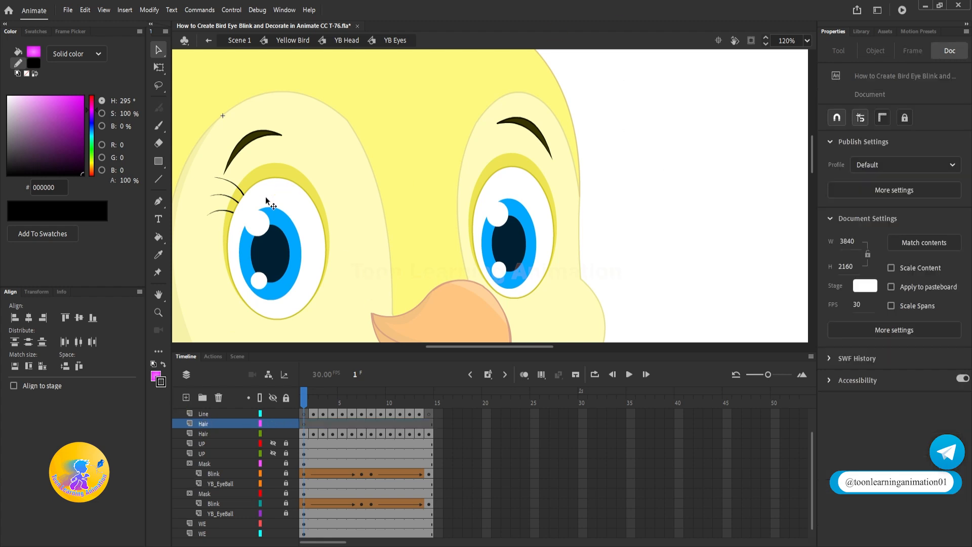
Copy the first eye's three eyelashes and paste them over the second eye on frame 1 of the new Hair layer.
{"action": "scroll", "coordinate": [225, 212], "scroll_direction": "up", "scroll_amount": 3}
{"action": "left_click", "coordinate": [224, 211]}
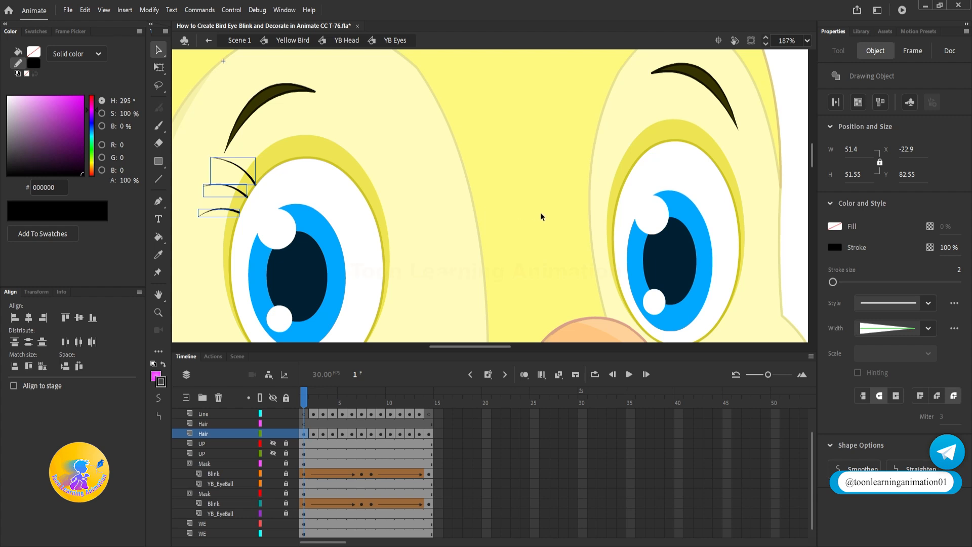
{"action": "scroll", "coordinate": [541, 216], "scroll_direction": "right", "scroll_amount": 5}
{"action": "left_click", "coordinate": [291, 425]}
{"action": "left_click", "coordinate": [304, 424]}
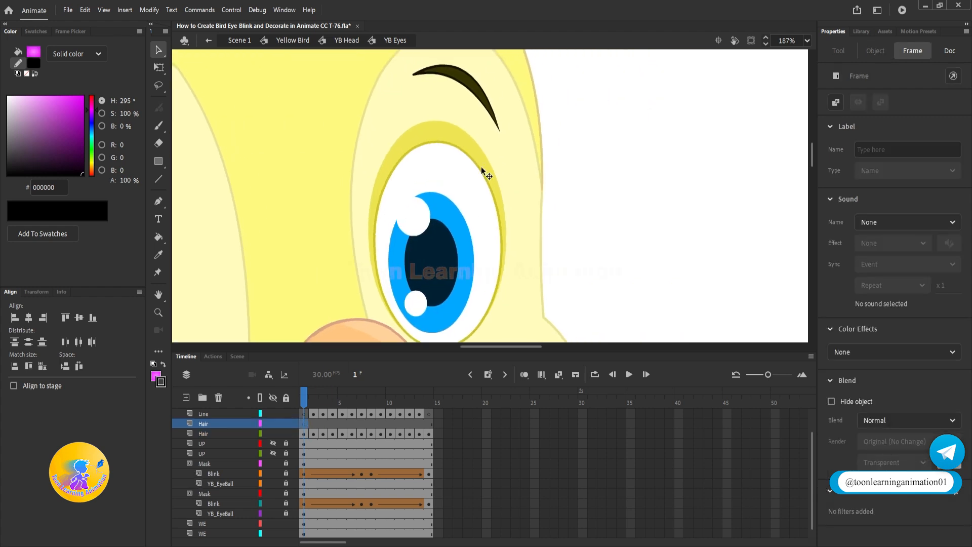
{"action": "scroll", "coordinate": [484, 167], "scroll_direction": "up", "scroll_amount": 3}
{"action": "key", "text": "ctrl+shift+v"}
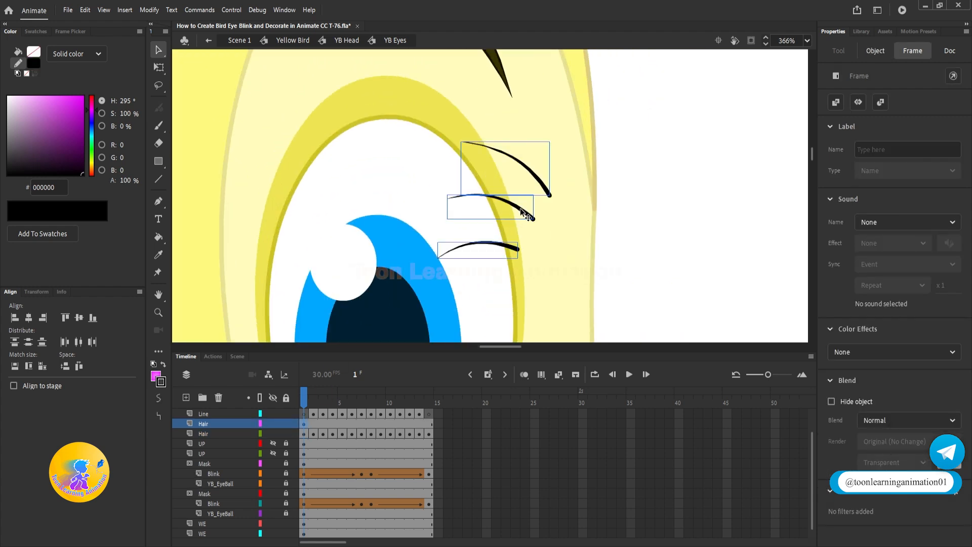
Flip the pasted eyelashes horizontally and move them to the outer edge of the second eye.
{"action": "right_click", "coordinate": [521, 209]}
{"action": "mouse_move", "coordinate": [608, 381]}
{"action": "left_click", "coordinate": [745, 493]}
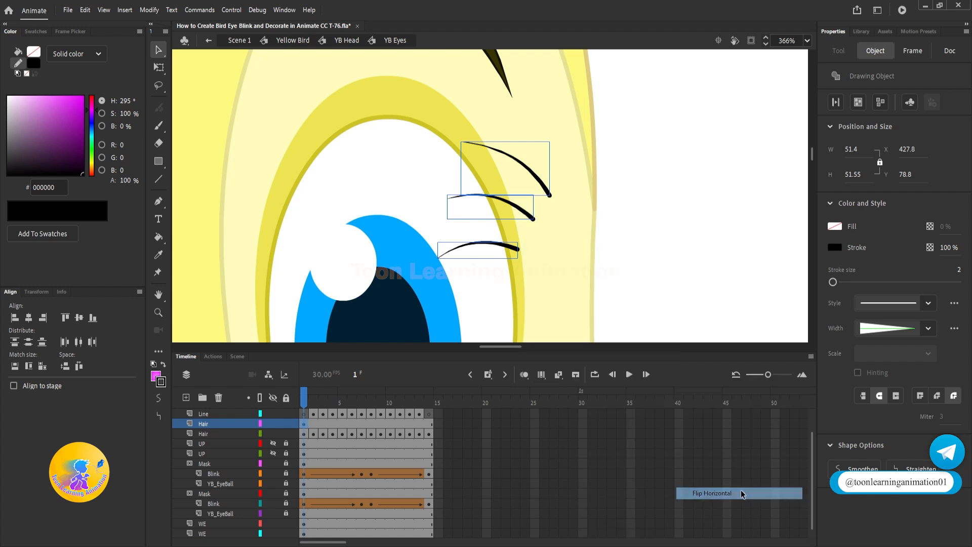
{"action": "key", "text": "q"}
{"action": "left_click_drag", "start_coordinate": [499, 245], "coordinate": [538, 229]}
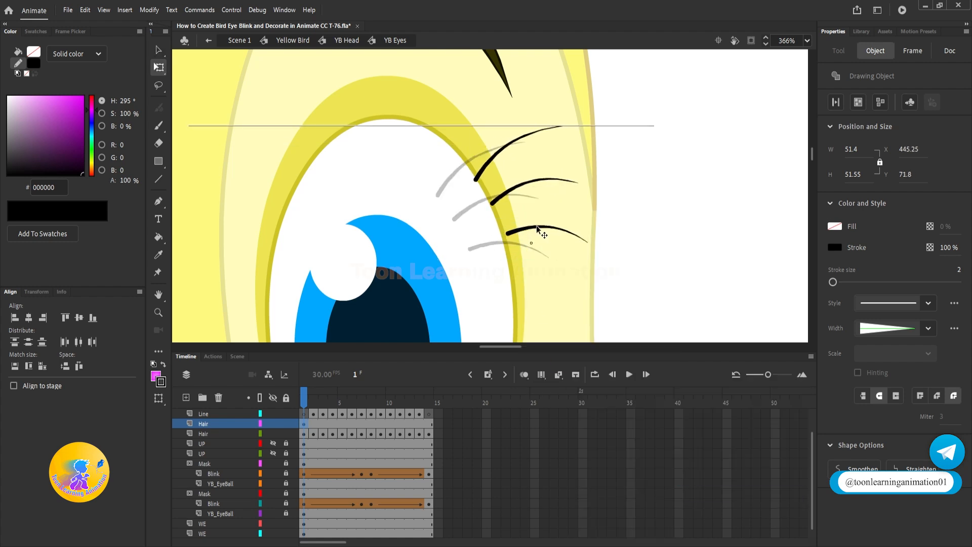
On frame 1, nudge individual eyelashes of the second eye so their roots sit on the eye outline.
{"action": "left_click", "coordinate": [718, 207]}
{"action": "scroll", "coordinate": [480, 172], "scroll_direction": "up", "scroll_amount": 5}
{"action": "mouse_move", "coordinate": [527, 176]}
{"action": "left_mouse_down"}
{"action": "mouse_move", "coordinate": [542, 168]}
{"action": "mouse_move", "coordinate": [547, 186]}
{"action": "left_mouse_up"}
{"action": "left_click_drag", "start_coordinate": [604, 320], "coordinate": [599, 320]}
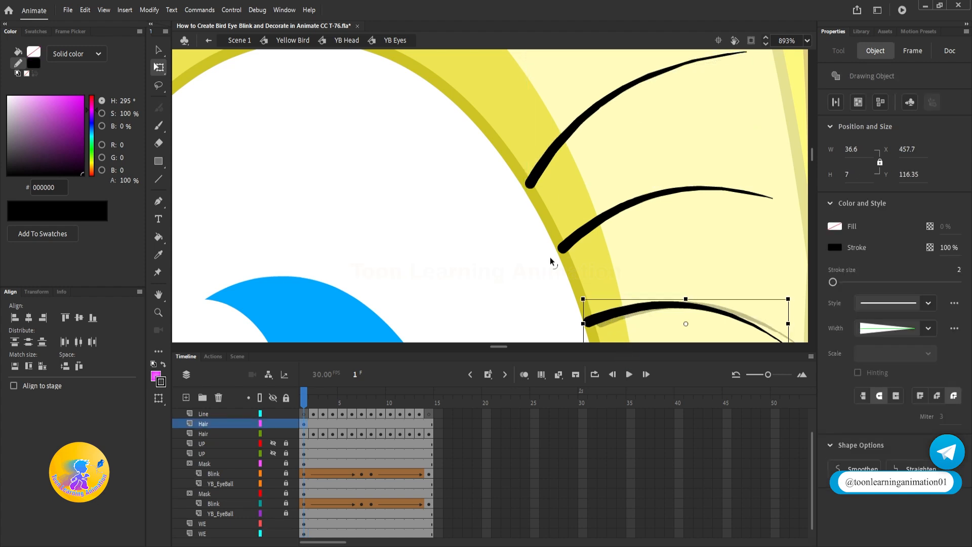
Add a keyframe on frame 2 of the new Hair layer and shift the middle and lowest eyelashes up along the eye outline.
{"action": "scroll", "coordinate": [535, 184], "scroll_direction": "down", "scroll_amount": 5}
{"action": "left_click", "coordinate": [314, 424]}
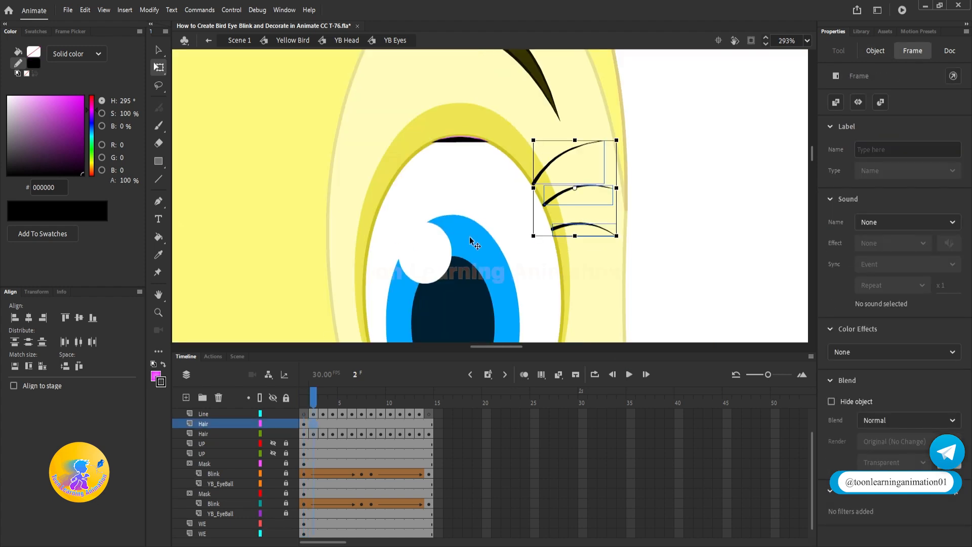
{"action": "left_click", "coordinate": [644, 165]}
{"action": "scroll", "coordinate": [512, 180], "scroll_direction": "up", "scroll_amount": 4}
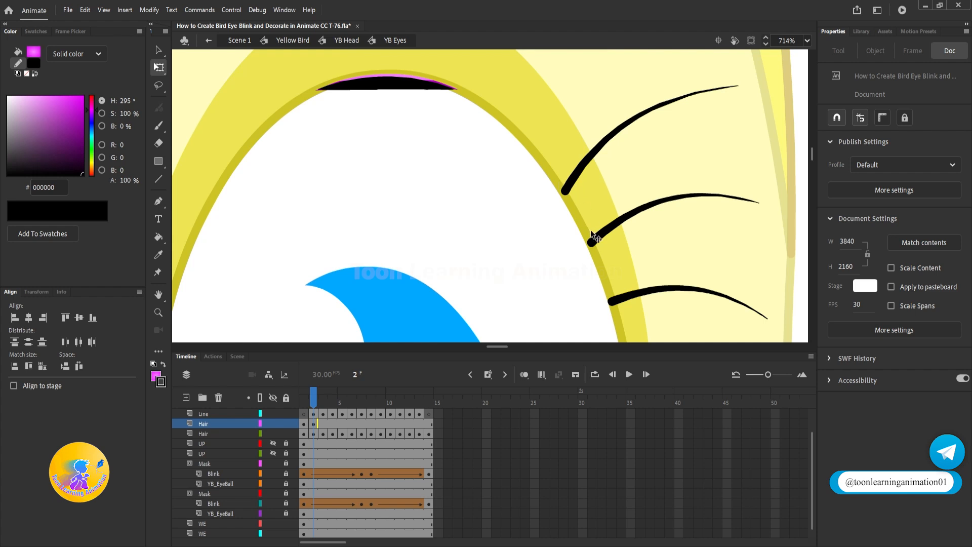
{"action": "left_click_drag", "start_coordinate": [593, 236], "coordinate": [590, 228]}
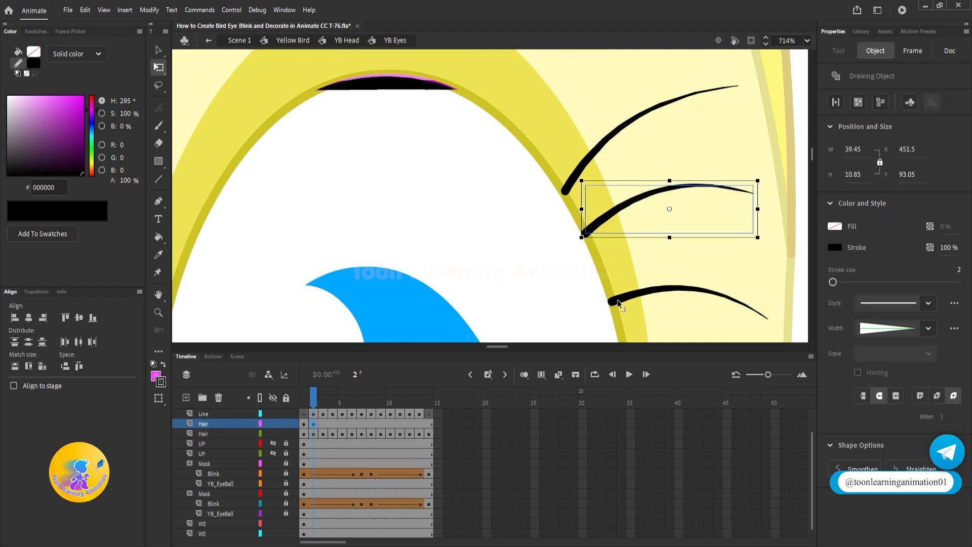
{"action": "left_click_drag", "start_coordinate": [618, 299], "coordinate": [614, 287]}
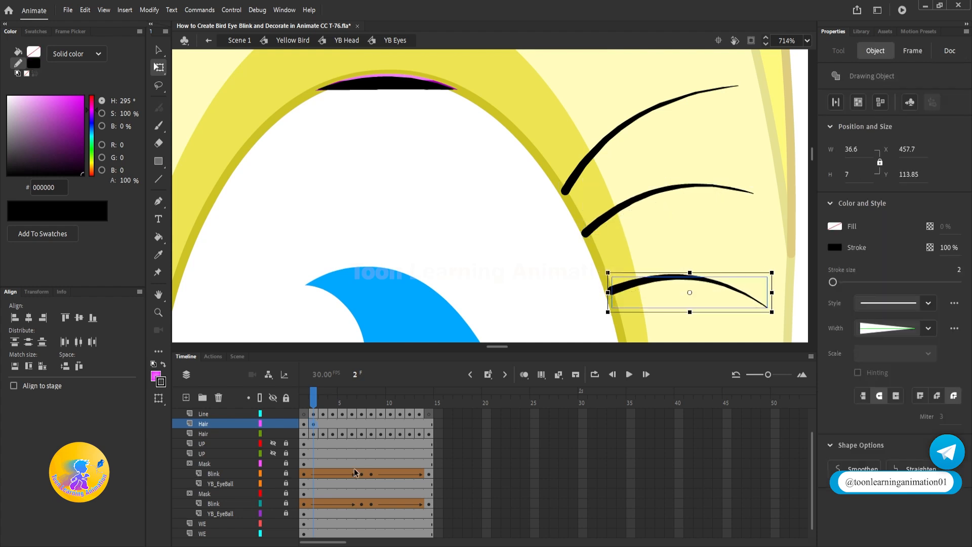
Add a keyframe on frame 3 and move each of the second eye's three lashes slightly up along the eye outline.
{"action": "left_click", "coordinate": [324, 425]}
{"action": "key", "text": "F6"}
{"action": "scroll", "coordinate": [476, 191], "scroll_direction": "down", "scroll_amount": 1}
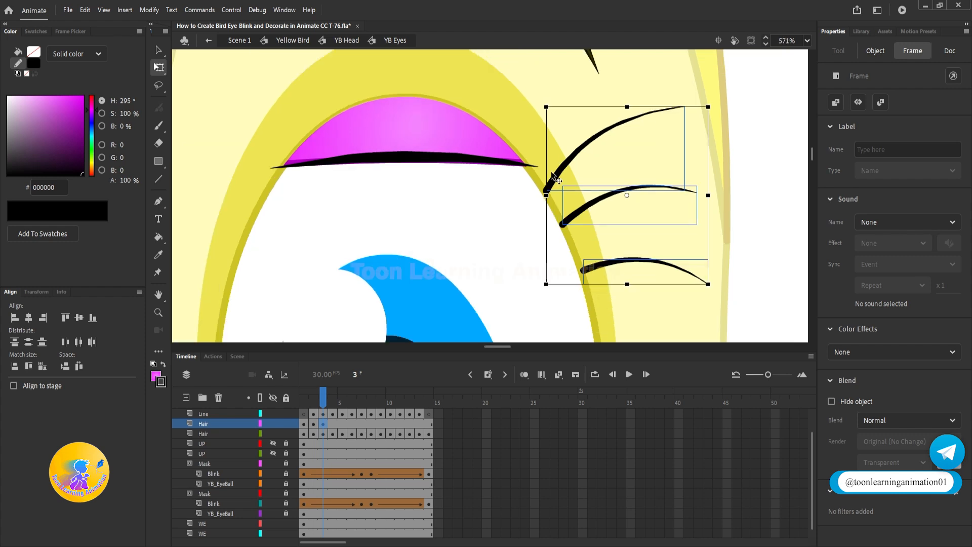
{"action": "left_click", "coordinate": [573, 162]}
{"action": "scroll", "coordinate": [574, 162], "scroll_direction": "up", "scroll_amount": 2}
{"action": "left_click_drag", "start_coordinate": [556, 172], "coordinate": [548, 159]}
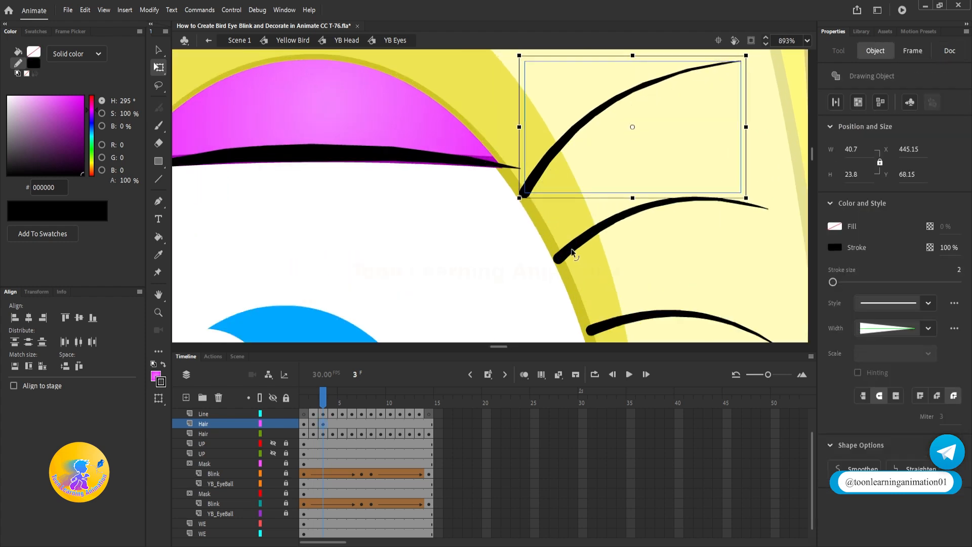
{"action": "left_click_drag", "start_coordinate": [573, 253], "coordinate": [567, 241]}
{"action": "left_click_drag", "start_coordinate": [607, 330], "coordinate": [593, 299]}
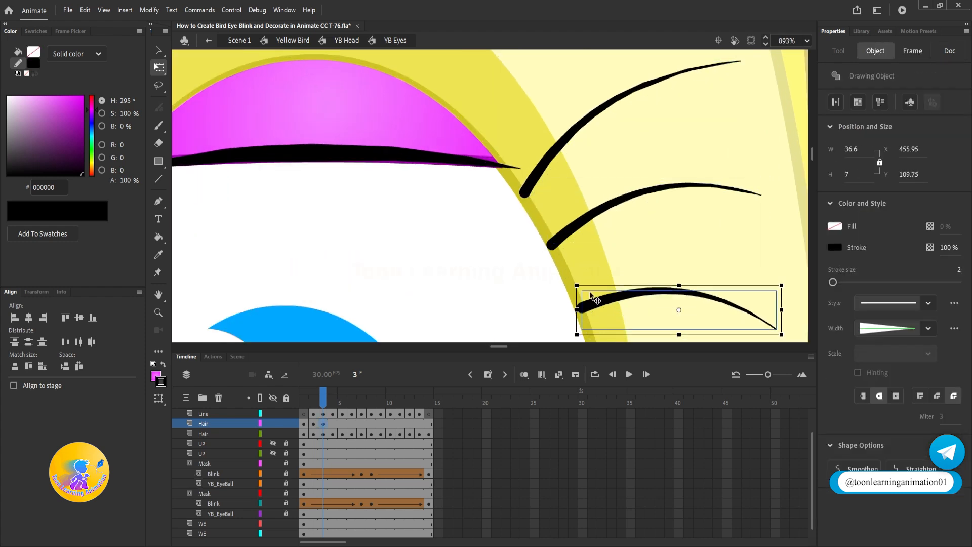
Add a keyframe on frame 4, rotate the lowest eyelash downward and attach its root to the eyelid's outer corner.
{"action": "scroll", "coordinate": [595, 299], "scroll_direction": "down", "scroll_amount": 2}
{"action": "left_click", "coordinate": [333, 423]}
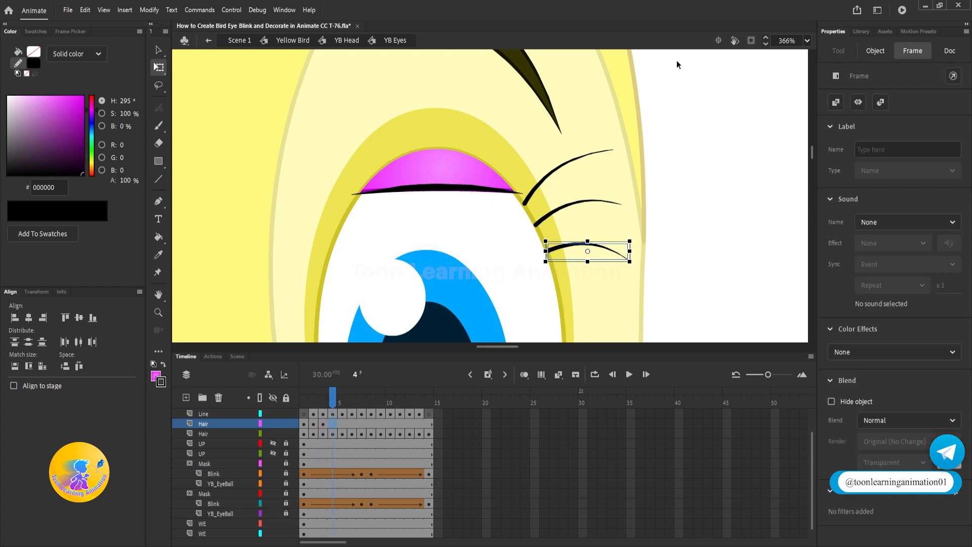
{"action": "left_click", "coordinate": [701, 238]}
{"action": "scroll", "coordinate": [518, 171], "scroll_direction": "up", "scroll_amount": 4}
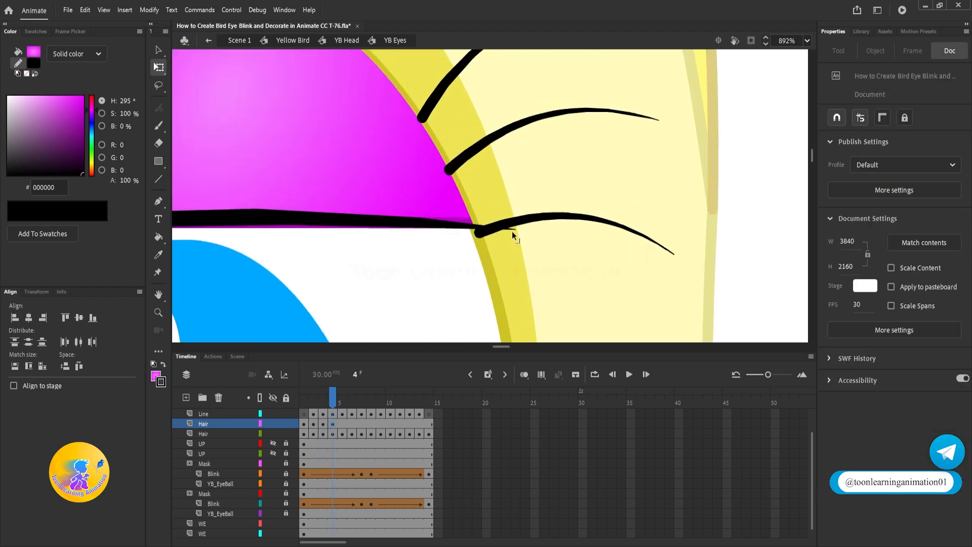
{"action": "left_click", "coordinate": [568, 224]}
{"action": "left_click_drag", "start_coordinate": [690, 265], "coordinate": [671, 302]}
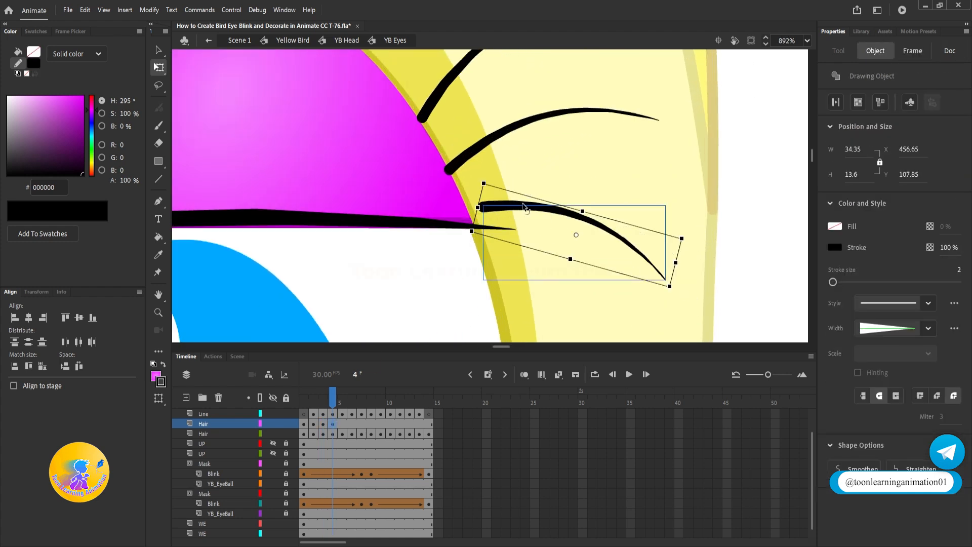
{"action": "left_click_drag", "start_coordinate": [522, 224], "coordinate": [509, 223]}
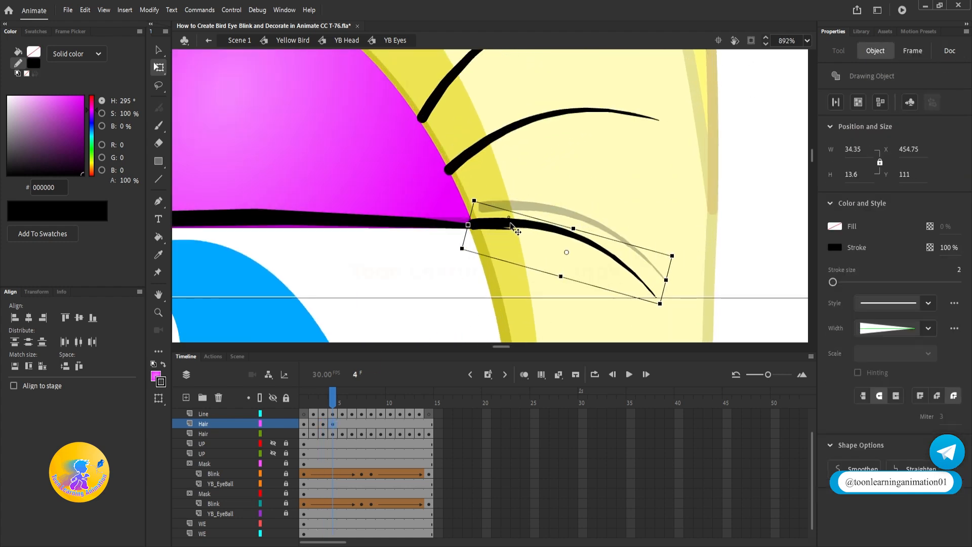
Rotate the middle and upper eyelashes on frame 4 and move their roots to the eyelid's outer corner.
{"action": "left_click", "coordinate": [486, 136]}
{"action": "left_click_drag", "start_coordinate": [669, 106], "coordinate": [674, 144]}
{"action": "left_click_drag", "start_coordinate": [531, 118], "coordinate": [557, 209]}
{"action": "left_click_drag", "start_coordinate": [701, 224], "coordinate": [703, 213]}
{"action": "scroll", "coordinate": [702, 213], "scroll_direction": "up", "scroll_amount": 3}
{"action": "left_click", "coordinate": [469, 141]}
{"action": "left_click_drag", "start_coordinate": [468, 141], "coordinate": [518, 244]}
{"action": "left_click_drag", "start_coordinate": [701, 157], "coordinate": [708, 171]}
{"action": "scroll", "coordinate": [532, 99], "scroll_direction": "down", "scroll_amount": 6}
{"action": "left_click", "coordinate": [674, 152]}
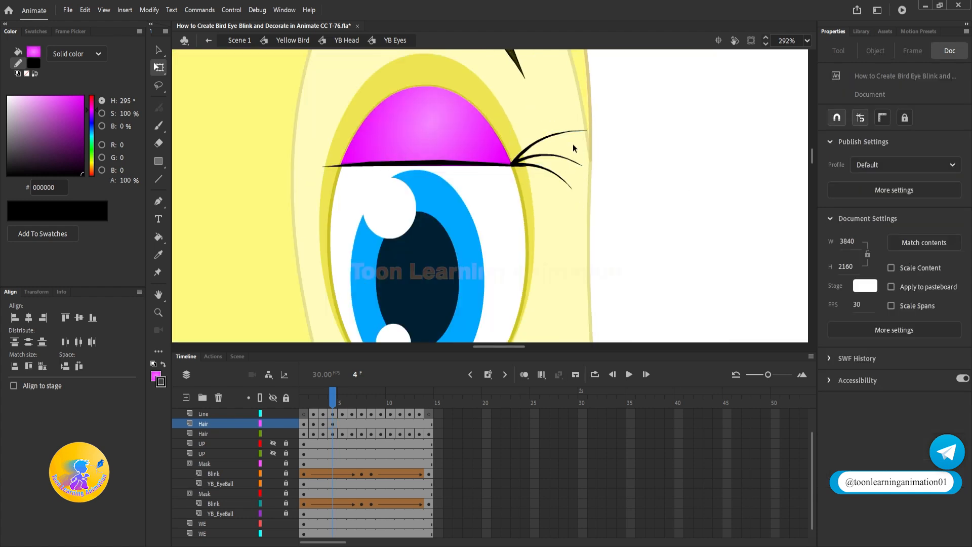
Add a keyframe on frame 5 and move the second eye's eyelashes down to the outer corner of the lowered eyelid.
{"action": "key", "text": "F6"}
{"action": "left_click_drag", "start_coordinate": [542, 166], "coordinate": [553, 225]}
{"action": "scroll", "coordinate": [553, 224], "scroll_direction": "up", "scroll_amount": 4}
{"action": "key", "text": "Up"}
{"action": "key", "text": "Up"}
Add a keyframe on frame 6 and move the eyelashes down to the outer corner of the nearly closed eyelid.
{"action": "left_click", "coordinate": [353, 422]}
{"action": "key", "text": "F6"}
{"action": "scroll", "coordinate": [588, 117], "scroll_direction": "down", "scroll_amount": 3}
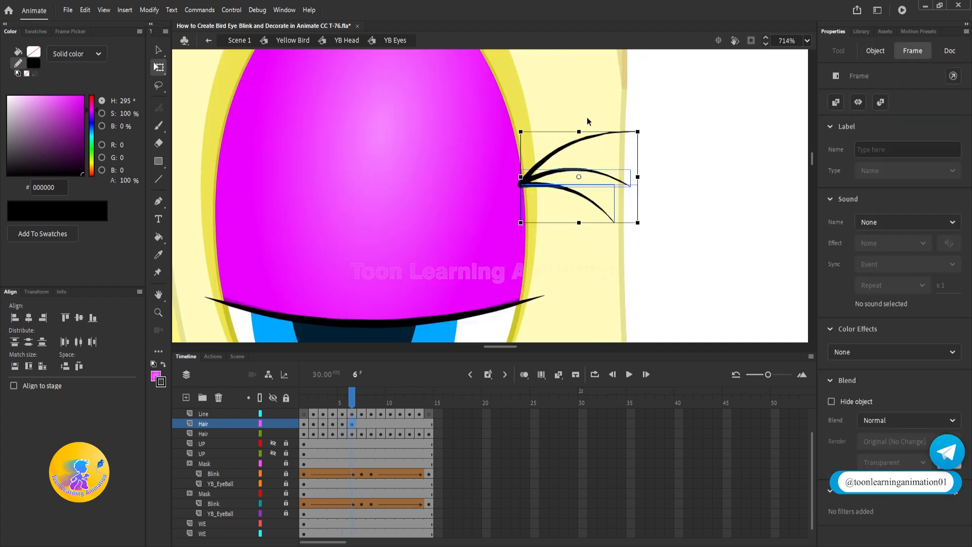
{"action": "scroll", "coordinate": [572, 101], "scroll_direction": "down", "scroll_amount": 3}
{"action": "left_click_drag", "start_coordinate": [559, 80], "coordinate": [499, 293]}
Add a keyframe on frame 7, lower the eyelashes and spread them individually along the closed eye's outer edge.
{"action": "left_click", "coordinate": [358, 421]}
{"action": "key", "text": "F6"}
{"action": "left_click", "coordinate": [564, 154]}
{"action": "key", "text": "ctrl+z"}
{"action": "key", "text": "ctrl+z"}
{"action": "left_click_drag", "start_coordinate": [570, 171], "coordinate": [515, 227]}
{"action": "scroll", "coordinate": [500, 290], "scroll_direction": "up", "scroll_amount": 2}
{"action": "left_click_drag", "start_coordinate": [508, 210], "coordinate": [579, 123]}
{"action": "left_click_drag", "start_coordinate": [525, 229], "coordinate": [569, 181]}
{"action": "left_click_drag", "start_coordinate": [517, 250], "coordinate": [529, 219]}
Fine-tune the lash positions on frame 7 so their roots touch the closed eye's outline.
{"action": "scroll", "coordinate": [622, 180], "scroll_direction": "down", "scroll_amount": 2}
{"action": "scroll", "coordinate": [528, 231], "scroll_direction": "down", "scroll_amount": 4}
{"action": "left_click", "coordinate": [513, 253]}
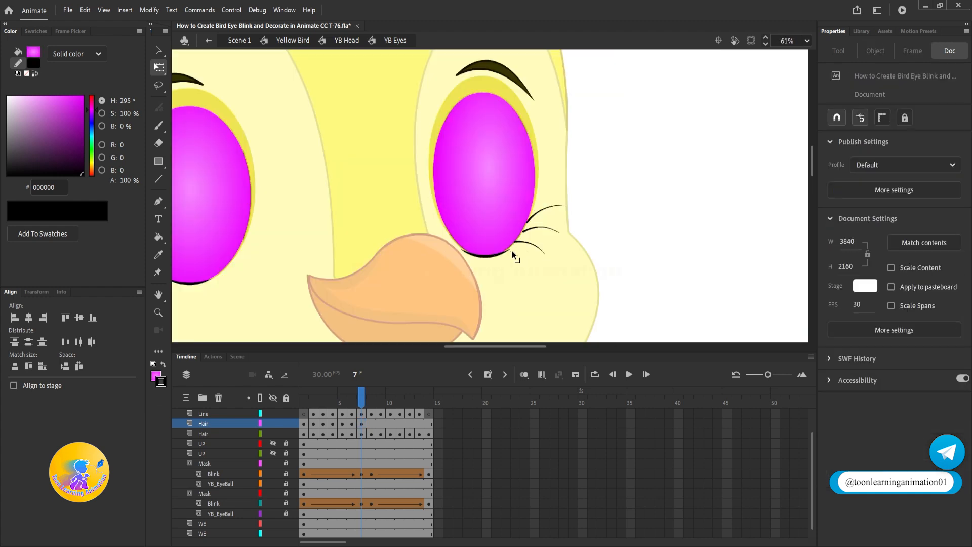
{"action": "scroll", "coordinate": [540, 232], "scroll_direction": "up", "scroll_amount": 7}
{"action": "left_click_drag", "start_coordinate": [459, 218], "coordinate": [454, 217]}
{"action": "left_click_drag", "start_coordinate": [426, 276], "coordinate": [442, 265]}
{"action": "left_click", "coordinate": [598, 238]}
{"action": "scroll", "coordinate": [598, 231], "scroll_direction": "down", "scroll_amount": 10}
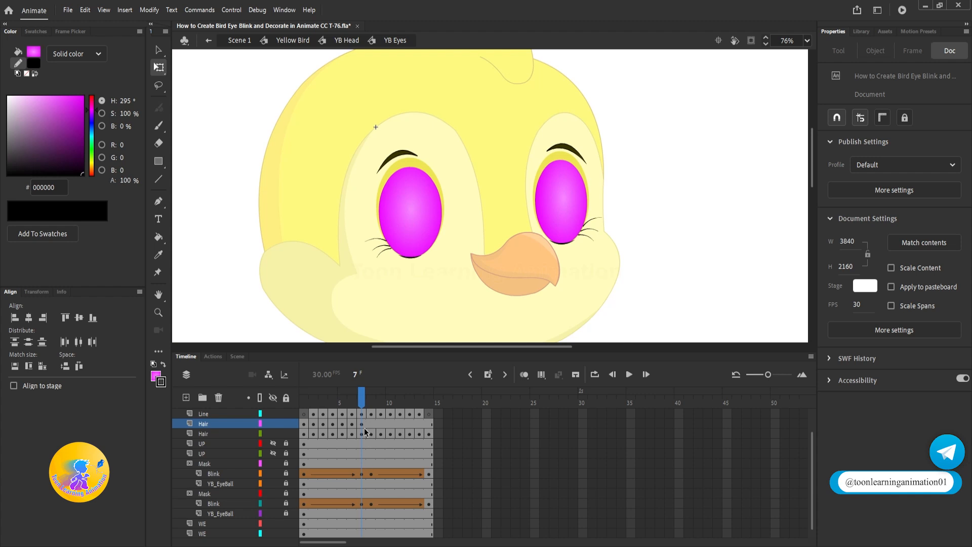
Duplicate frames 1 to 7 of the second eye's Hair layer into the second half of the blink and reverse the copied frames.
{"action": "left_click_drag", "start_coordinate": [365, 431], "coordinate": [304, 425]}
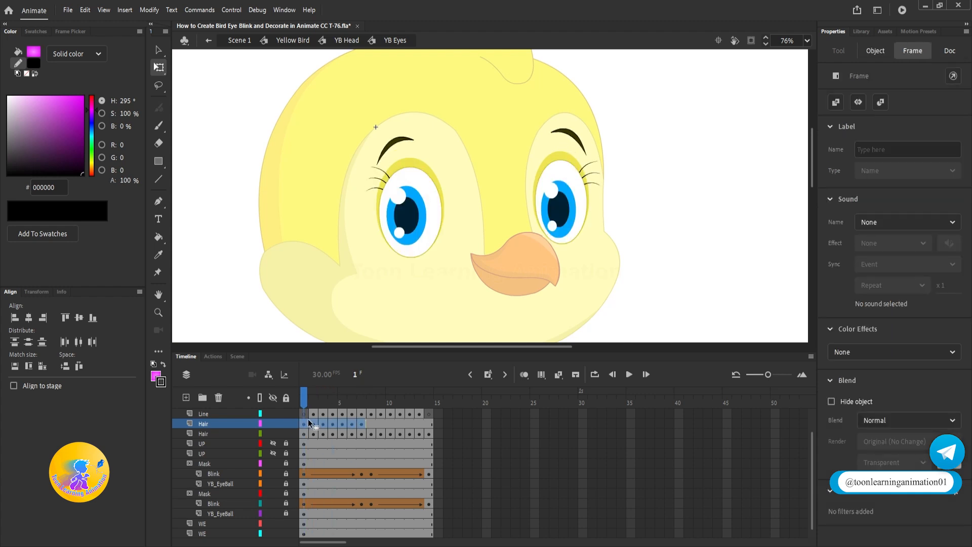
{"action": "right_click", "coordinate": [381, 424]}
{"action": "left_click", "coordinate": [441, 373]}
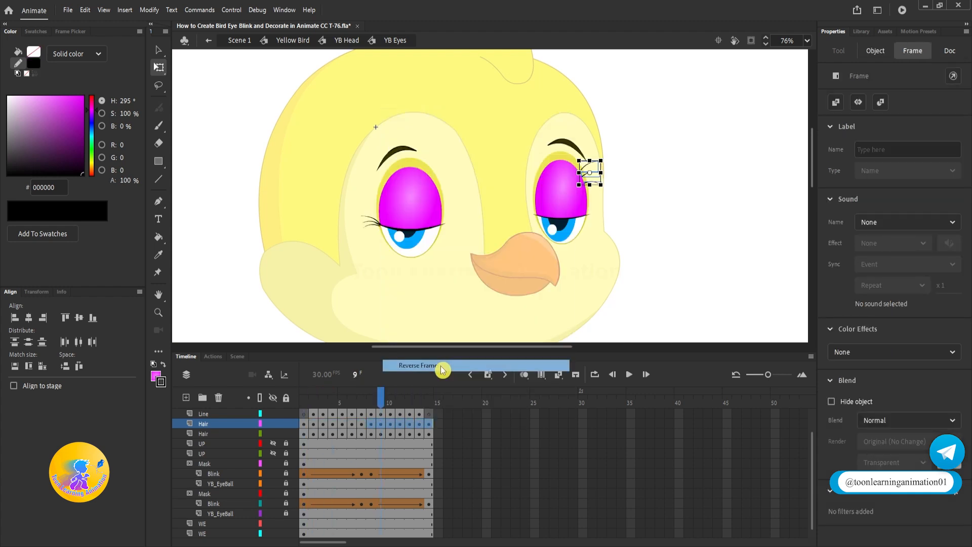
On frame 4, bend the second eye's three eyelashes with the Selection tool so their curves sag downward.
{"action": "left_click", "coordinate": [314, 396]}
{"action": "left_click", "coordinate": [634, 174]}
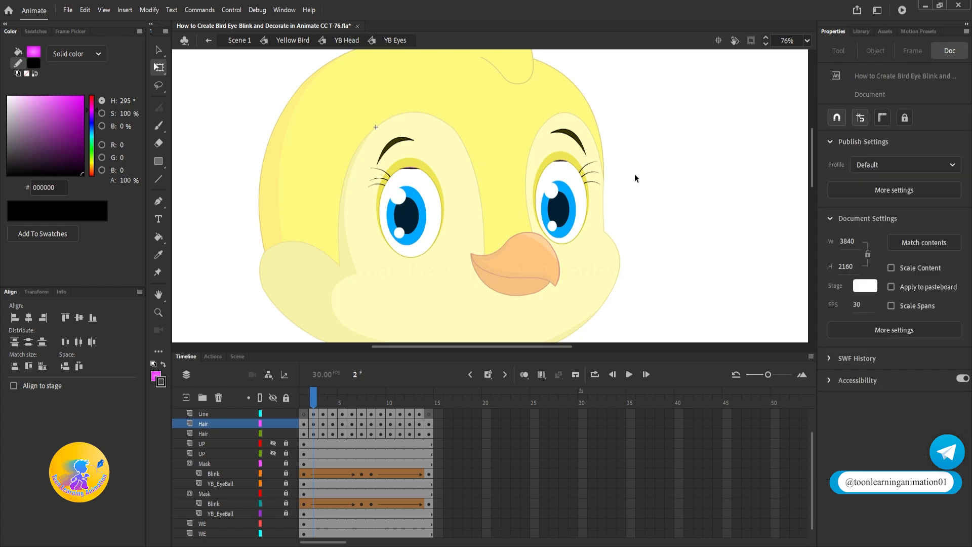
{"action": "scroll", "coordinate": [600, 176], "scroll_direction": "up", "scroll_amount": 5}
{"action": "scroll", "coordinate": [601, 176], "scroll_direction": "up", "scroll_amount": 1}
{"action": "left_click_drag", "start_coordinate": [325, 399], "coordinate": [335, 397]}
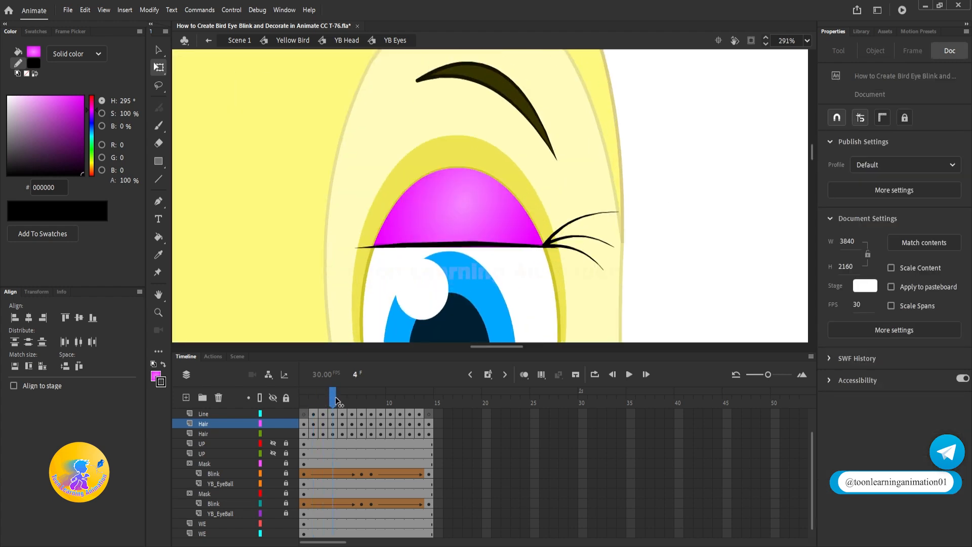
{"action": "scroll", "coordinate": [590, 253], "scroll_direction": "up", "scroll_amount": 2}
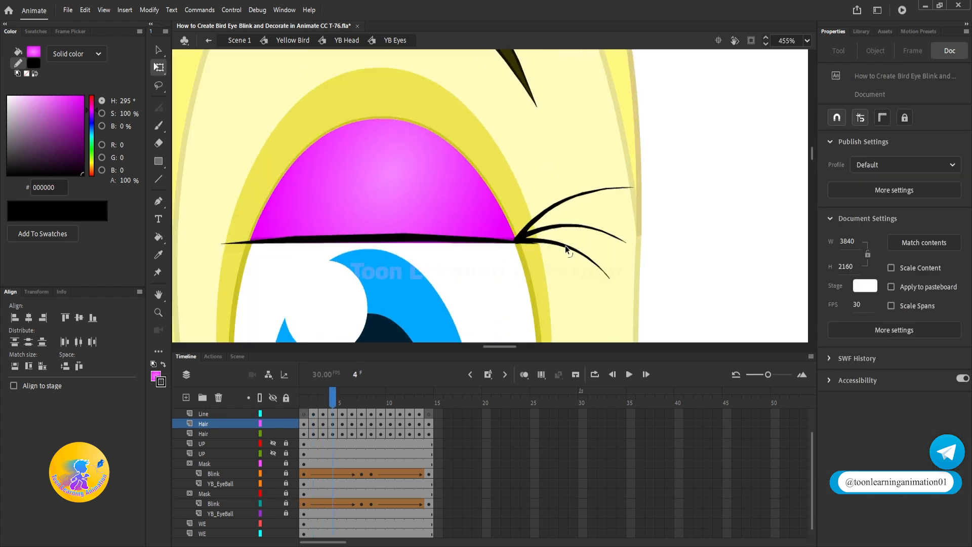
{"action": "left_click_drag", "start_coordinate": [566, 247], "coordinate": [560, 269]}
{"action": "key", "text": "ctrl+z"}
{"action": "key", "text": "v"}
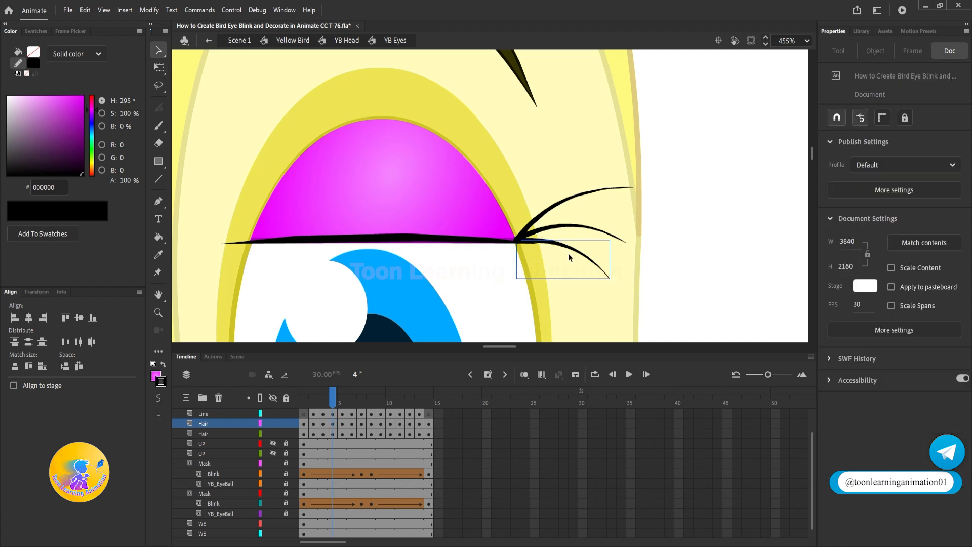
{"action": "left_click", "coordinate": [569, 256]}
{"action": "left_click_drag", "start_coordinate": [565, 276], "coordinate": [565, 289]}
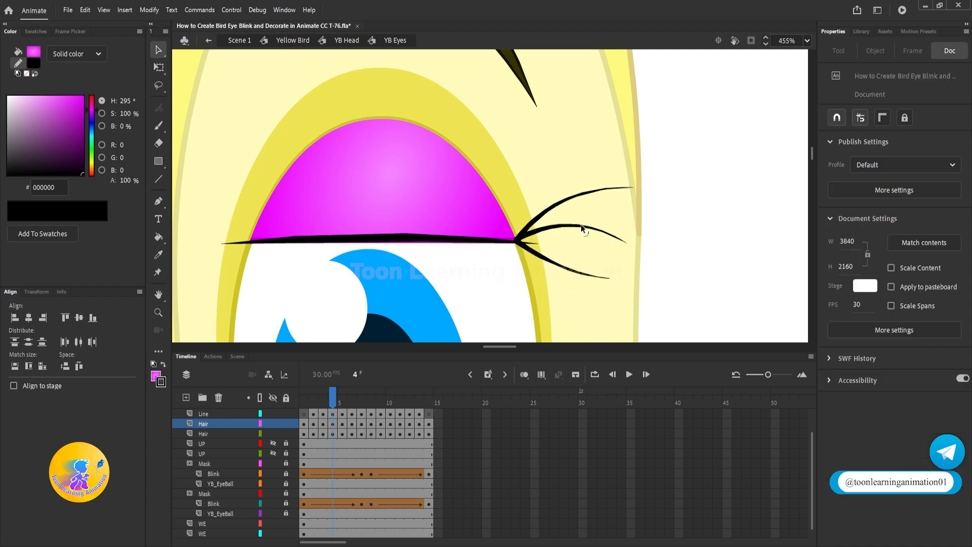
{"action": "left_click_drag", "start_coordinate": [580, 225], "coordinate": [573, 260]}
{"action": "left_click_drag", "start_coordinate": [576, 195], "coordinate": [599, 244]}
Bend the second eye's eyelashes on frames 5 and 6 into downward-sagging curves.
{"action": "left_click", "coordinate": [342, 402]}
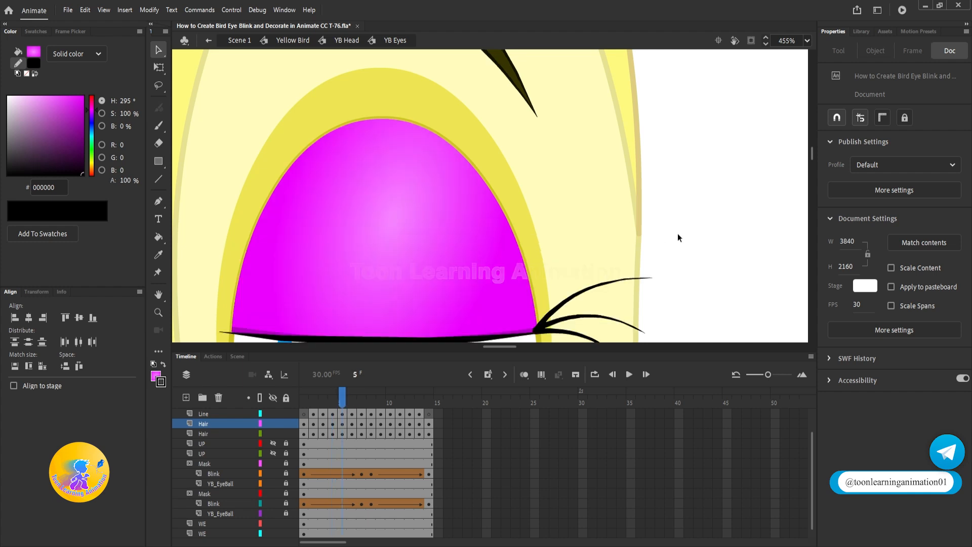
{"action": "left_click_drag", "start_coordinate": [672, 270], "coordinate": [651, 172]}
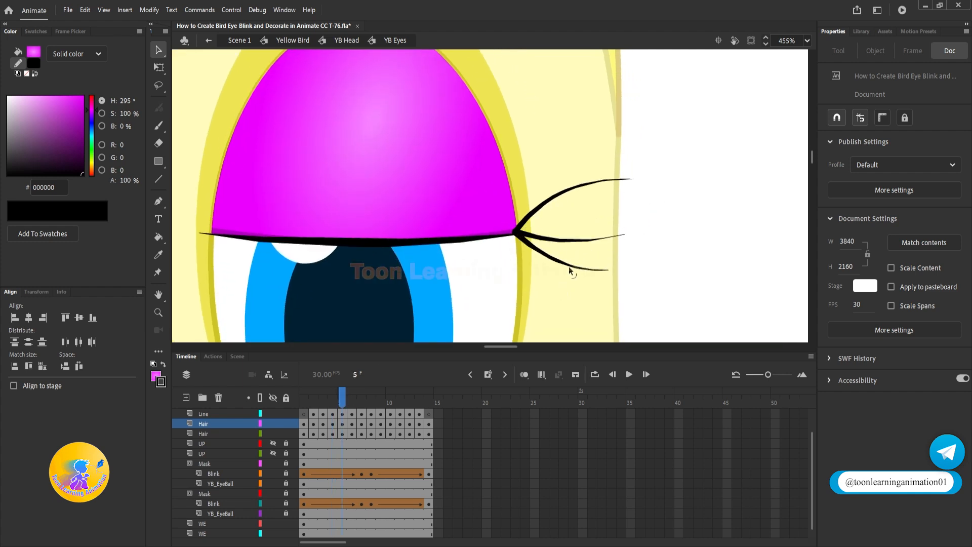
{"action": "left_click_drag", "start_coordinate": [577, 187], "coordinate": [590, 209]}
{"action": "key", "text": "period"}
{"action": "left_click_drag", "start_coordinate": [633, 260], "coordinate": [625, 119]}
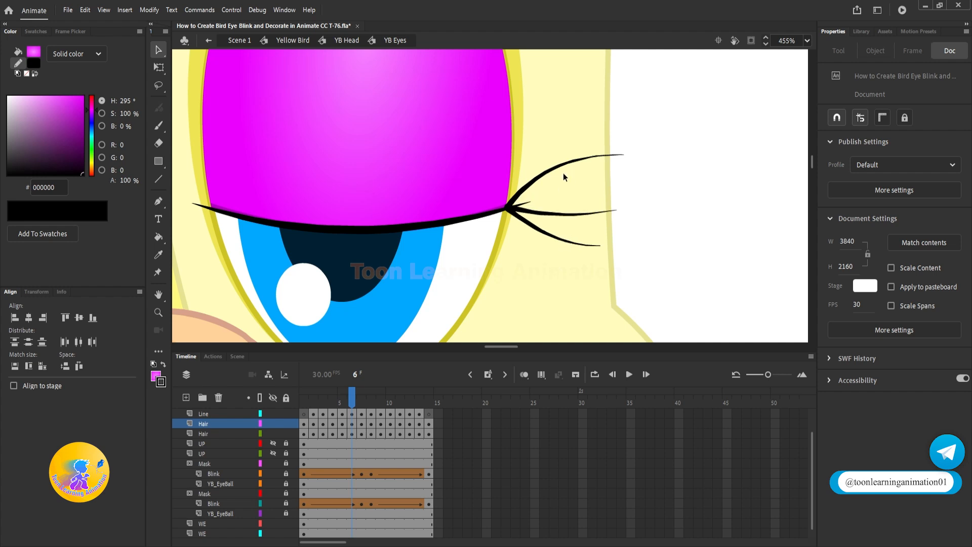
Check the eyelashes on frame 7 and play the blink animation inside YB Eyes and in the parent YB Head symbol.
{"action": "key", "text": "period"}
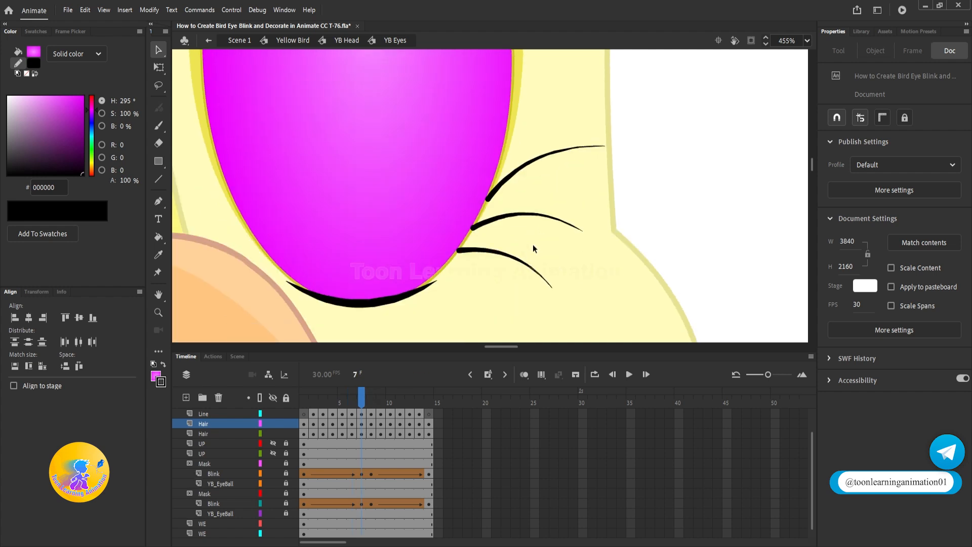
{"action": "scroll", "coordinate": [535, 246], "scroll_direction": "down", "scroll_amount": 8}
{"action": "left_click_drag", "start_coordinate": [606, 235], "coordinate": [617, 258]}
{"action": "left_click_drag", "start_coordinate": [371, 395], "coordinate": [325, 397]}
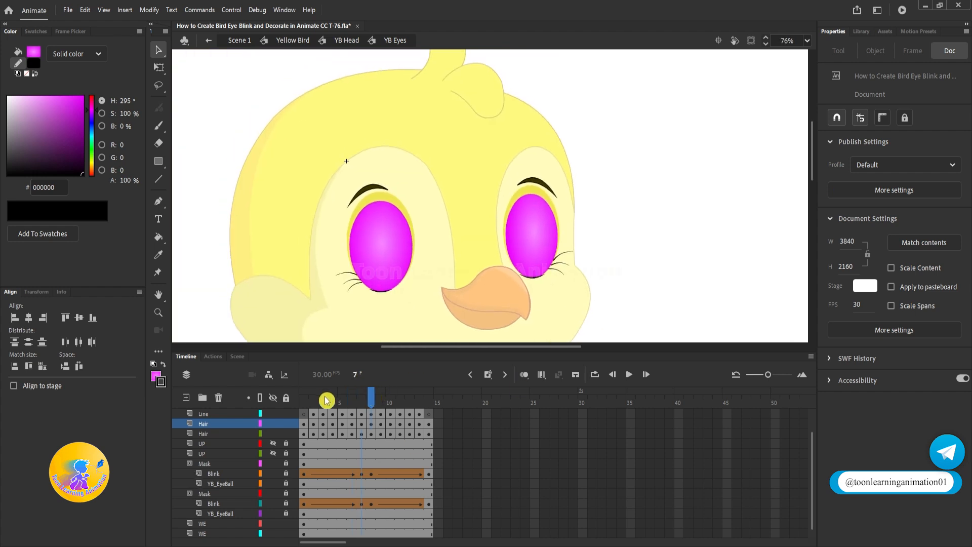
{"action": "key", "text": "Return"}
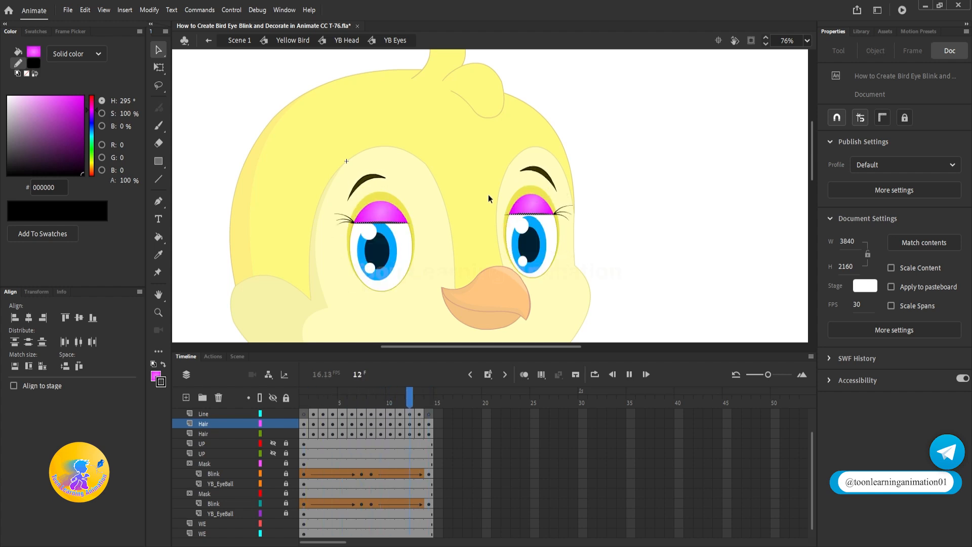
{"action": "double_click", "coordinate": [667, 198]}
{"action": "key", "text": "Return"}
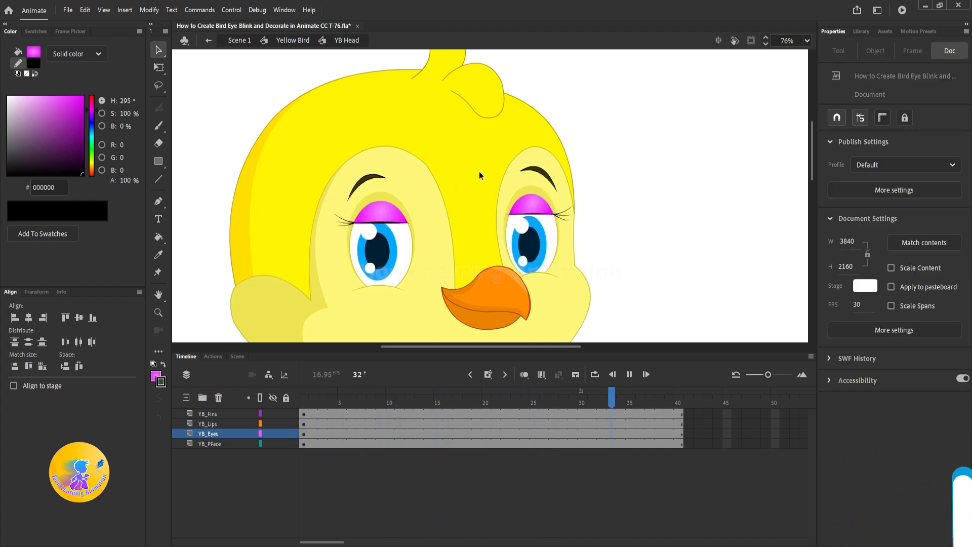
Set the looping of the YB Eyes instance in the YB Head symbol to play once.
{"action": "left_click", "coordinate": [439, 244]}
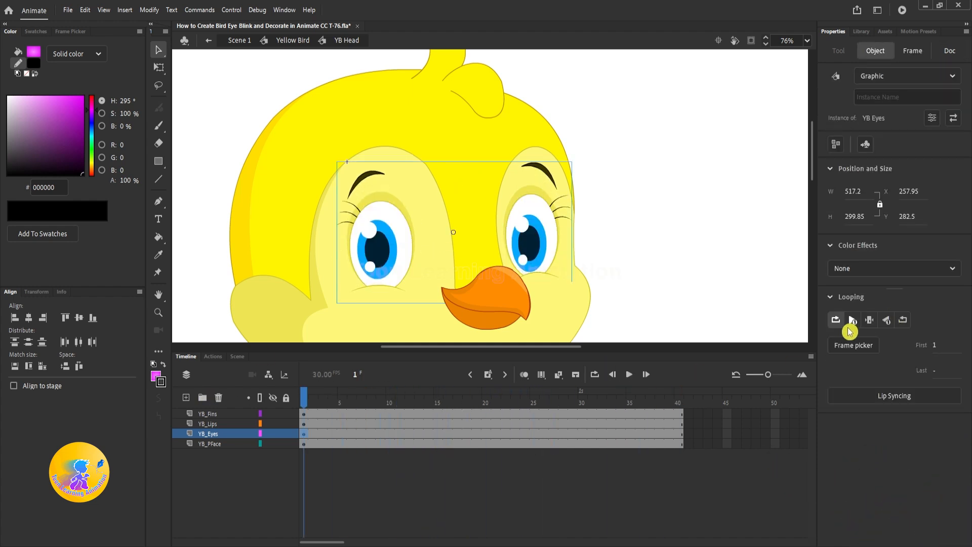
{"action": "left_click", "coordinate": [851, 324]}
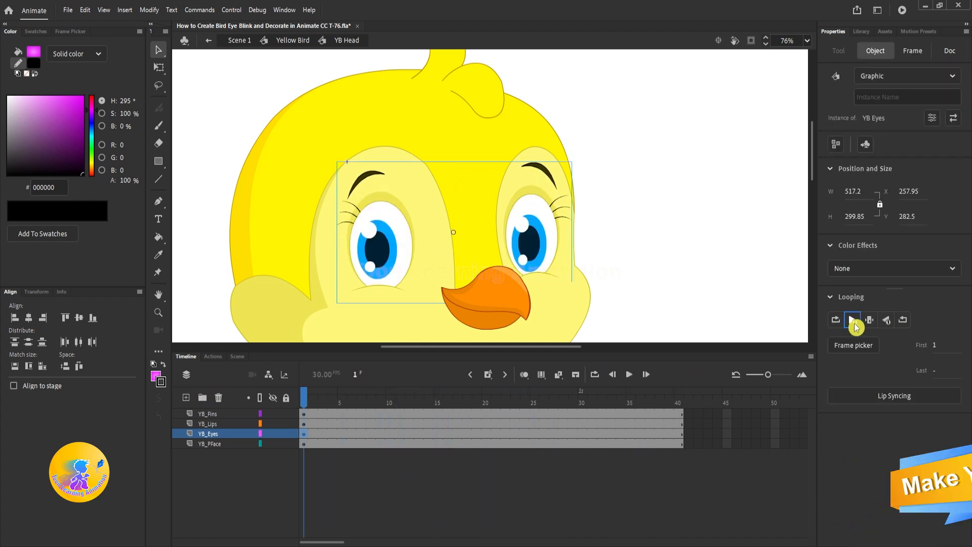
{"action": "left_click", "coordinate": [658, 197]}
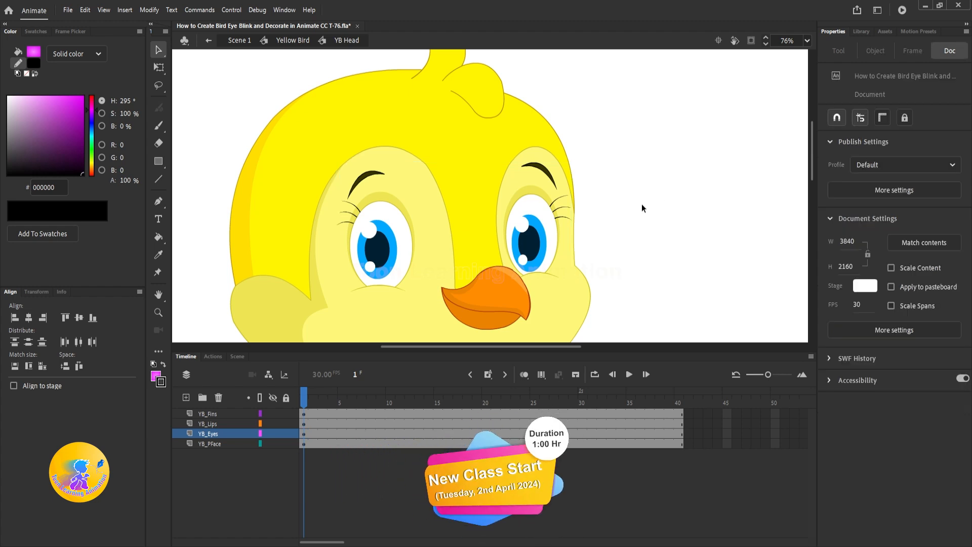
Return to Scene 1, open the bird's nested YB PFace symbol and add a new layer above Layer_1.
{"action": "left_click", "coordinate": [250, 41]}
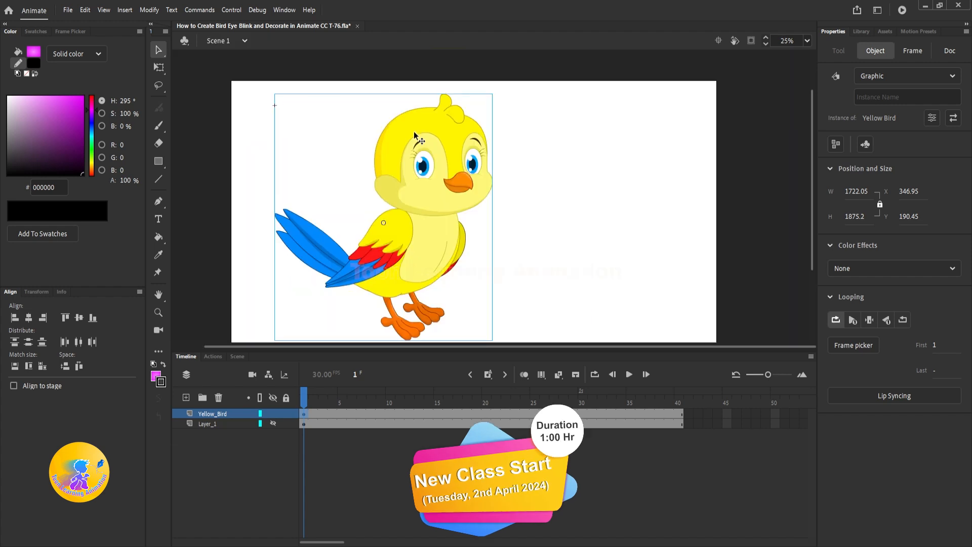
{"action": "scroll", "coordinate": [553, 156], "scroll_direction": "up", "scroll_amount": 2}
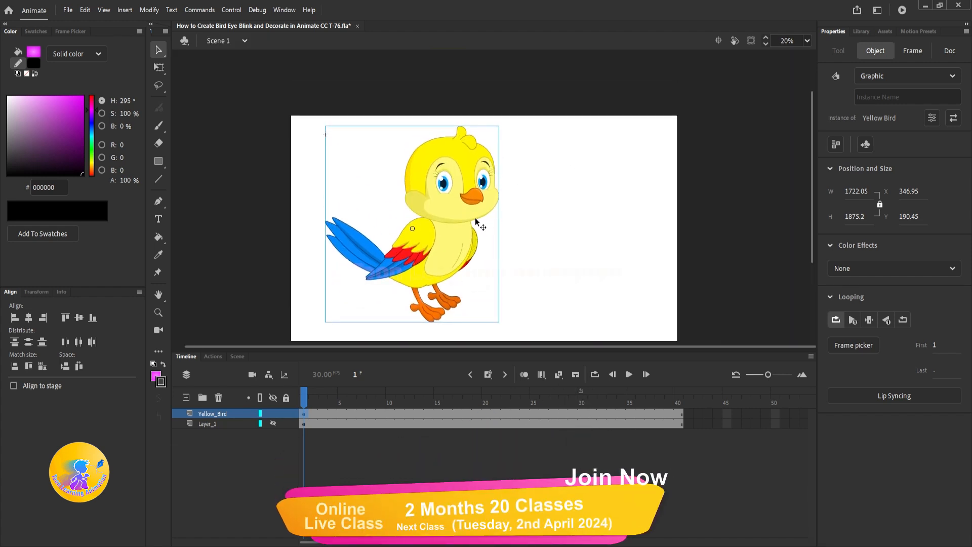
{"action": "scroll", "coordinate": [511, 225], "scroll_direction": "up", "scroll_amount": 1}
{"action": "scroll", "coordinate": [469, 189], "scroll_direction": "up", "scroll_amount": 3}
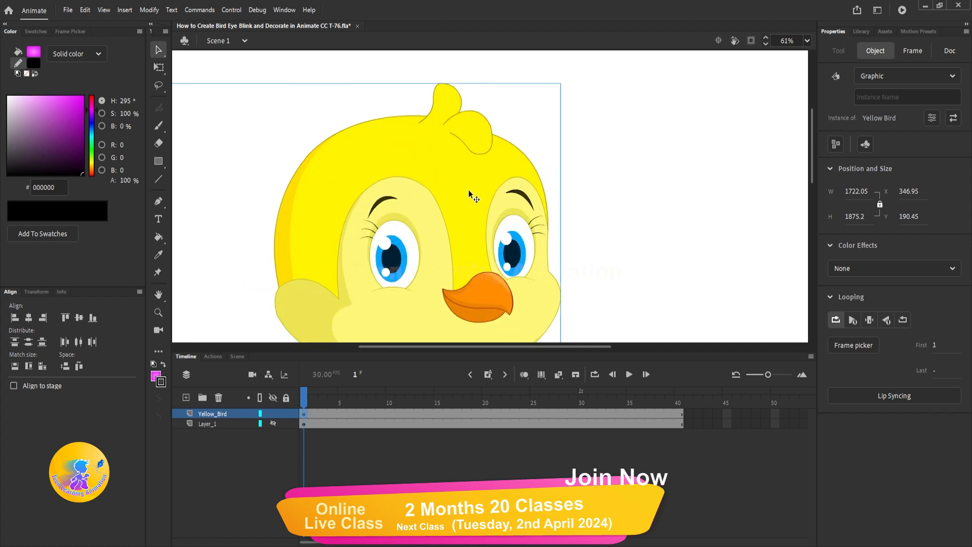
{"action": "double_click", "coordinate": [464, 181]}
{"action": "double_click", "coordinate": [465, 181]}
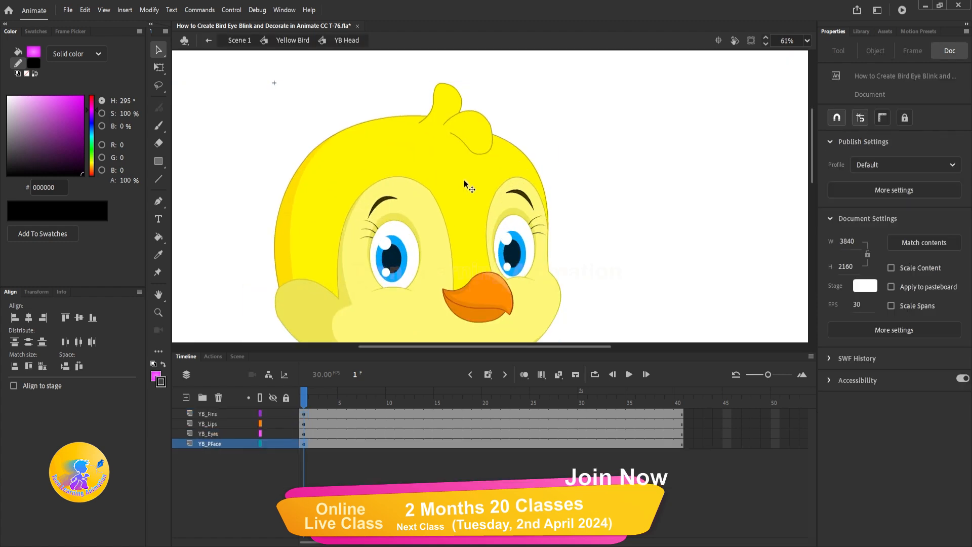
{"action": "double_click", "coordinate": [464, 183]}
{"action": "left_click", "coordinate": [188, 398]}
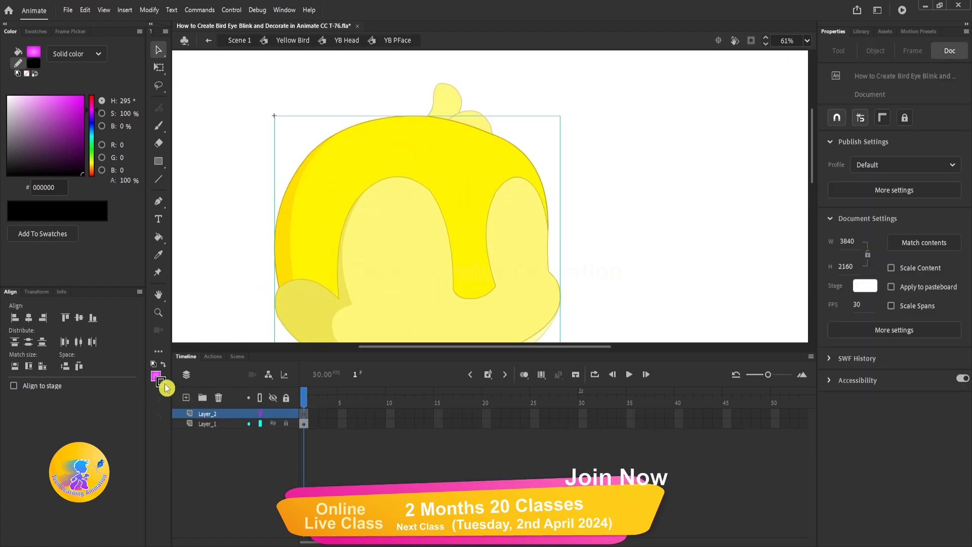
Draw a circle about 49 px wide on the forehead between the eyes, break it apart and remove its outline.
{"action": "left_click_drag", "start_coordinate": [165, 166], "coordinate": [193, 195]}
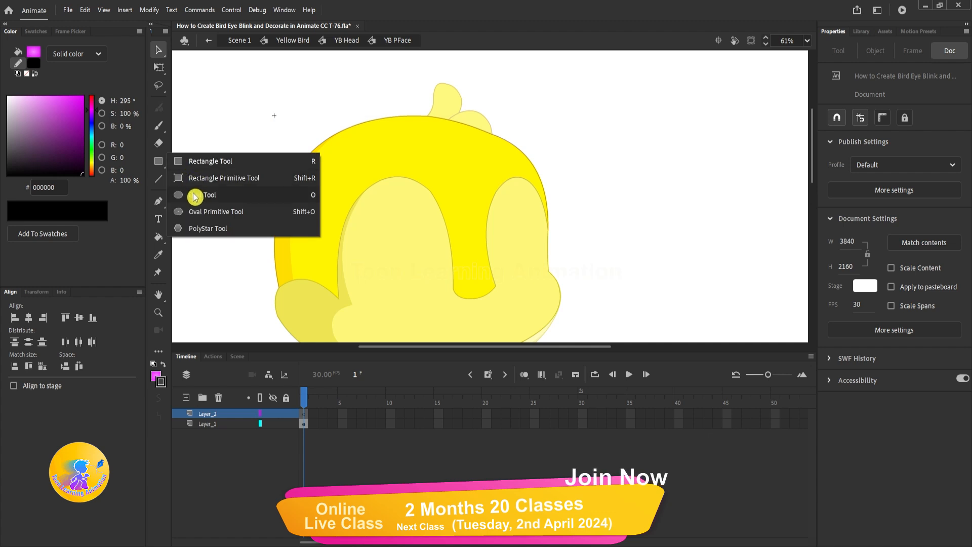
{"action": "scroll", "coordinate": [456, 190], "scroll_direction": "up", "scroll_amount": 2}
{"action": "left_click_drag", "start_coordinate": [451, 192], "coordinate": [468, 210]}
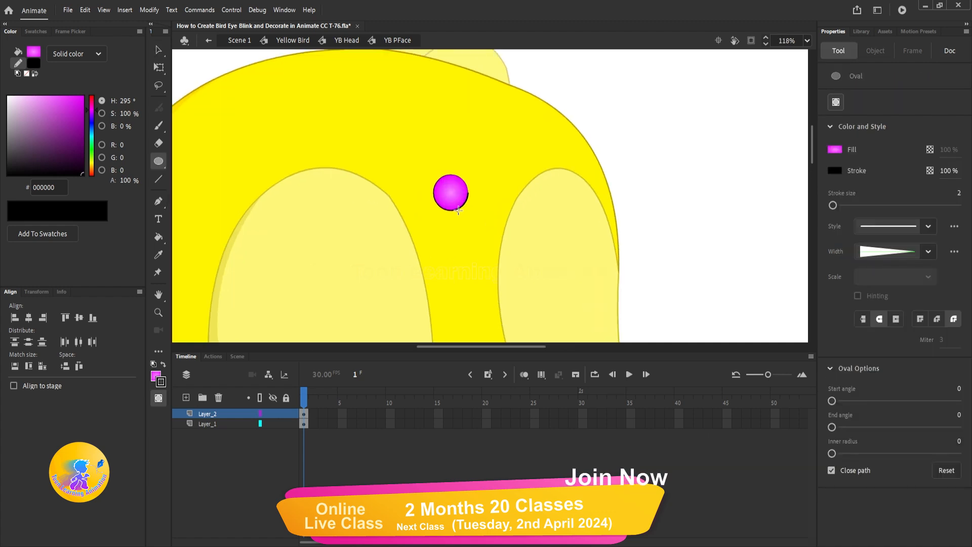
{"action": "key", "text": "v"}
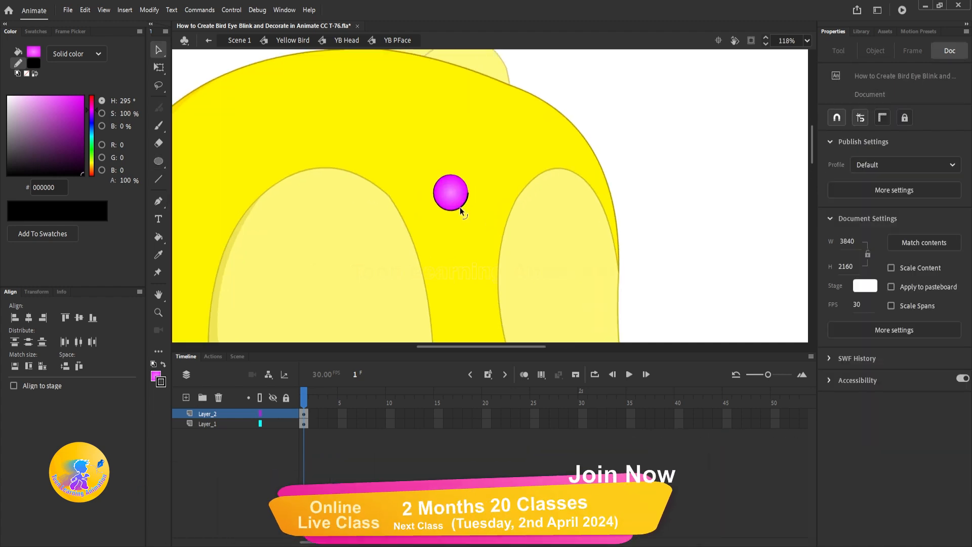
{"action": "left_click", "coordinate": [460, 209]}
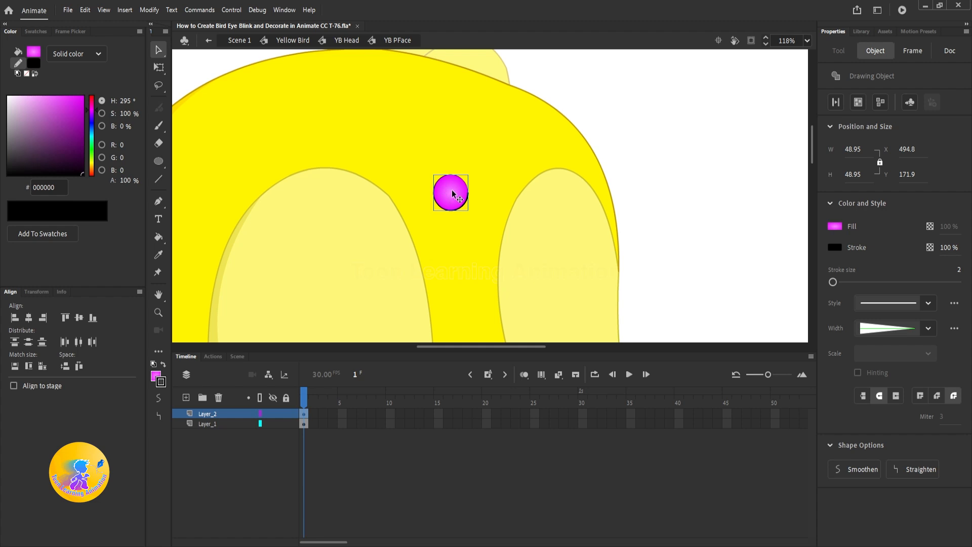
{"action": "key", "text": "ctrl+b"}
{"action": "key", "text": "Escape"}
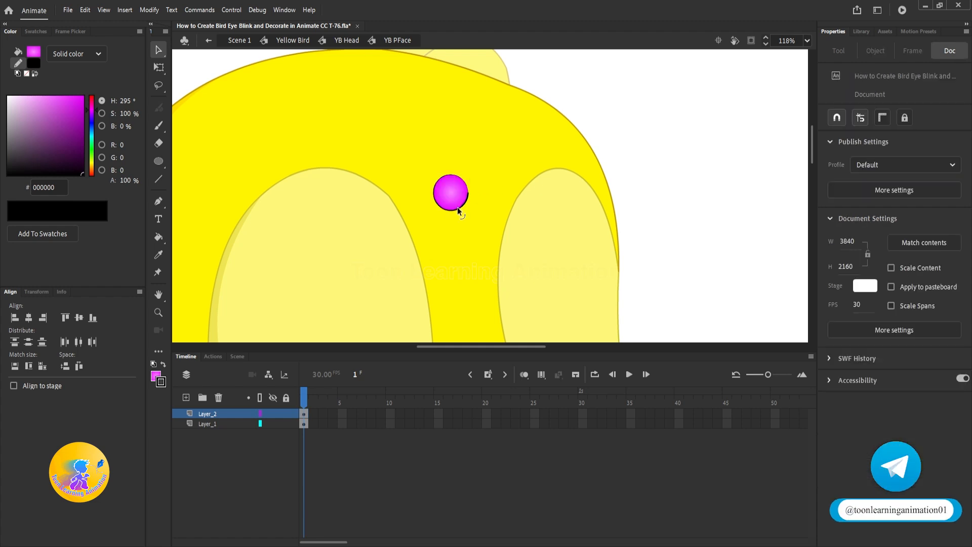
{"action": "left_click", "coordinate": [457, 207]}
Change the forehead circle's fill from a radial gradient to solid red FF0000.
{"action": "left_click", "coordinate": [76, 53]}
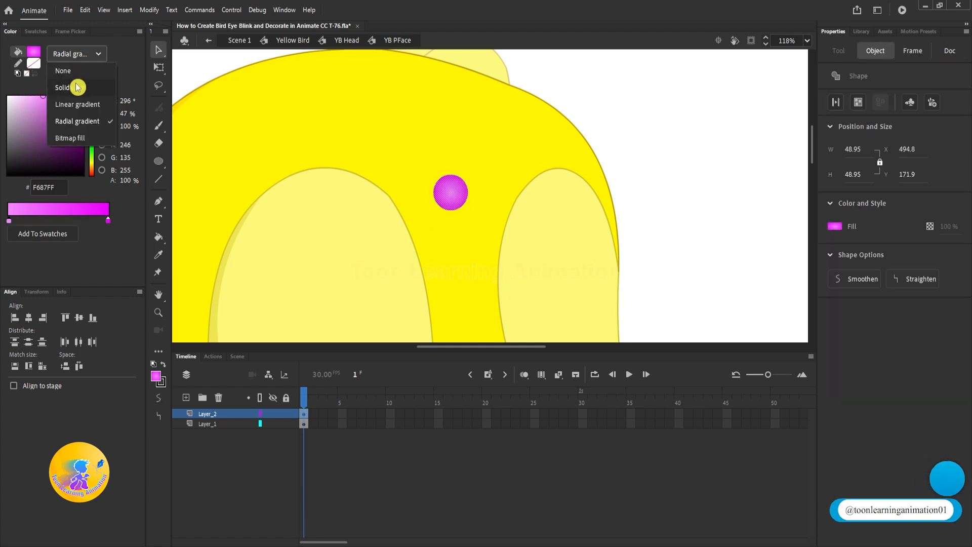
{"action": "left_click", "coordinate": [77, 87]}
{"action": "left_click", "coordinate": [659, 123]}
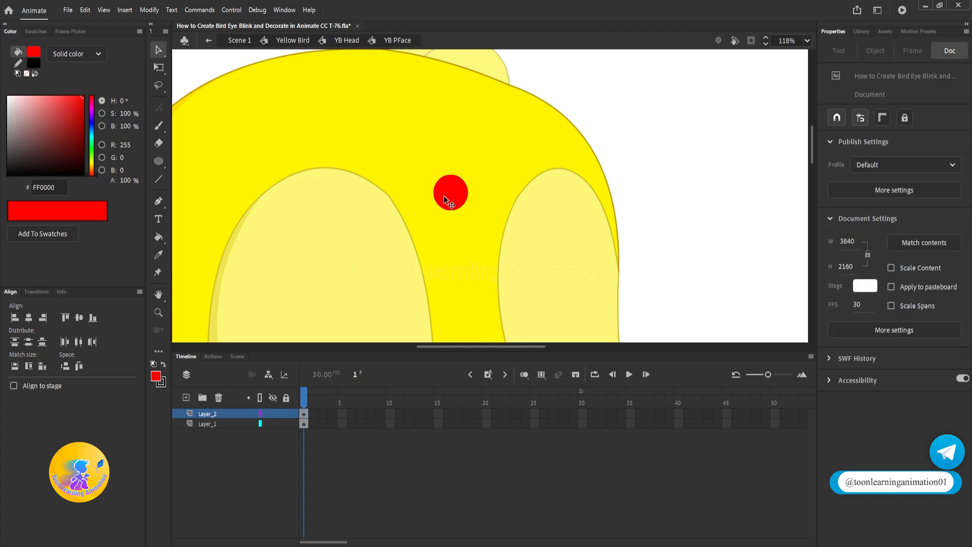
Scale the red forehead circle down with Free Transform, group it and nudge it slightly to the right.
{"action": "left_click", "coordinate": [444, 195]}
{"action": "left_click", "coordinate": [159, 67]}
{"action": "scroll", "coordinate": [459, 147], "scroll_direction": "up", "scroll_amount": 3}
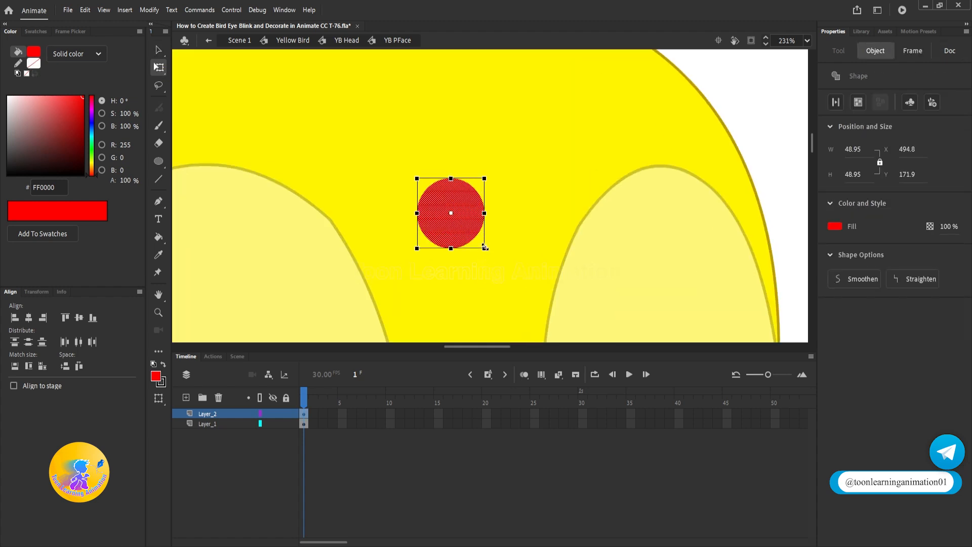
{"action": "left_click_drag", "start_coordinate": [484, 248], "coordinate": [488, 135]}
{"action": "key", "text": "v"}
{"action": "key", "text": "ctrl+g"}
{"action": "key", "text": "shift+Right"}
{"action": "key", "text": "shift+Right"}
{"action": "scroll", "coordinate": [488, 136], "scroll_direction": "down", "scroll_amount": 7}
Exit to YB Head, open the YB Jowline and Lips symbol inside YB Lips and add a layer above Lips.
{"action": "double_click", "coordinate": [658, 236]}
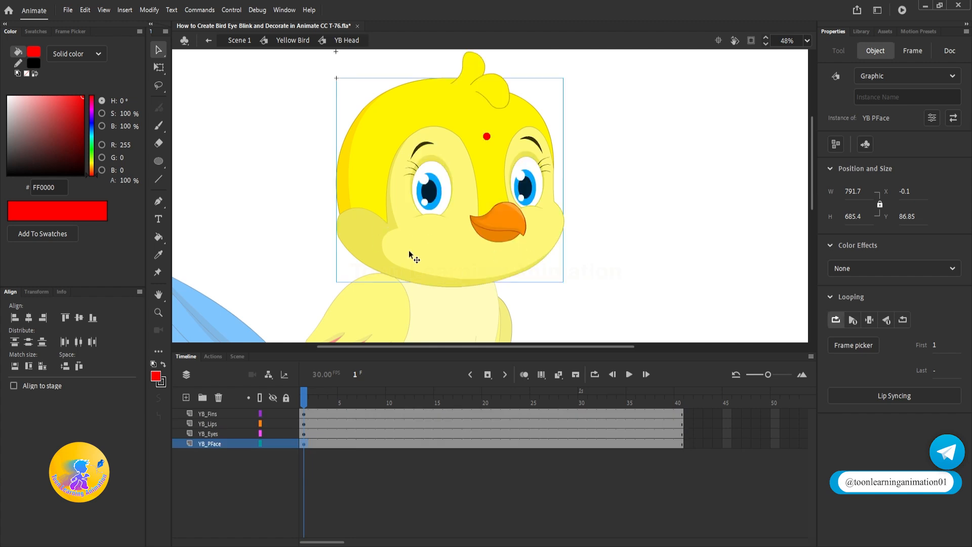
{"action": "left_click_drag", "start_coordinate": [614, 227], "coordinate": [604, 240]}
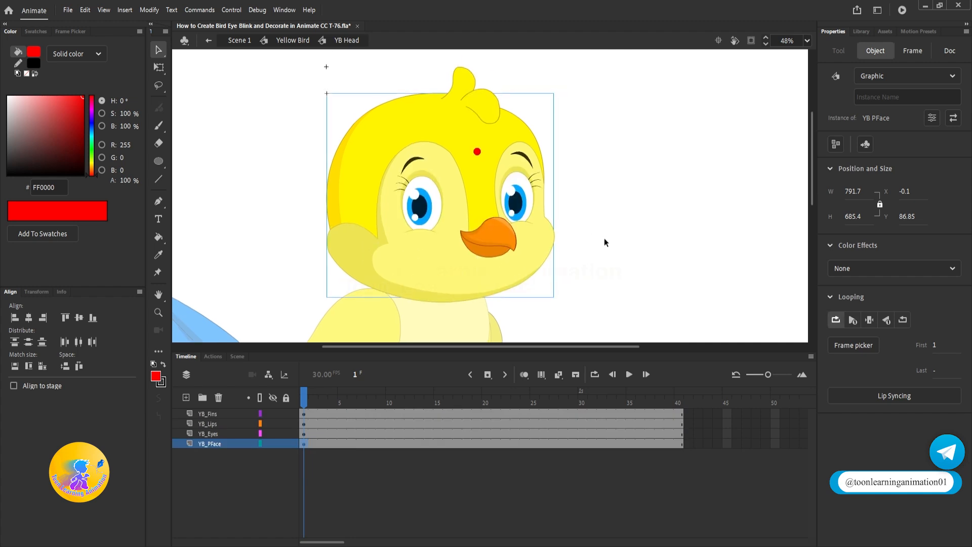
{"action": "left_click", "coordinate": [603, 238]}
{"action": "double_click", "coordinate": [409, 286]}
{"action": "double_click", "coordinate": [410, 287]}
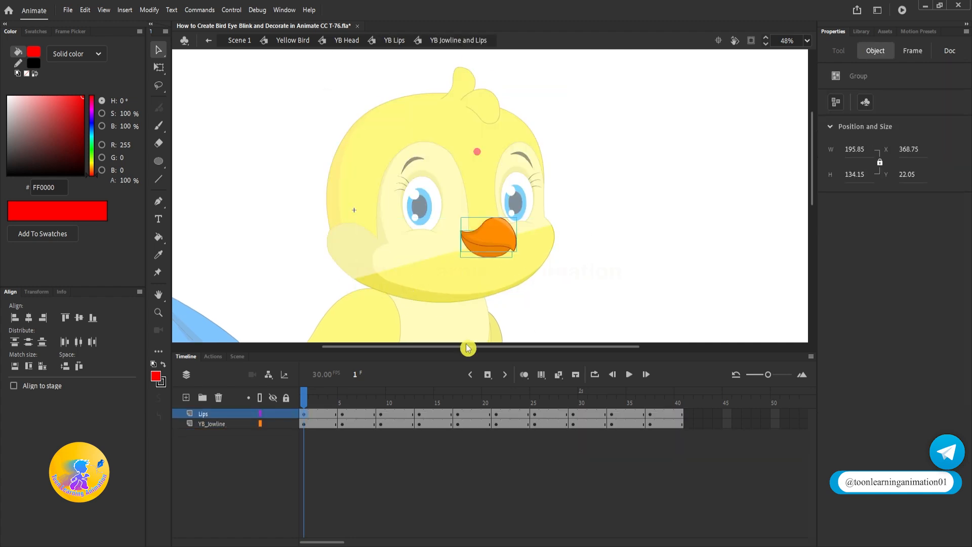
{"action": "left_click", "coordinate": [186, 397]}
Draw a red oval about 120 by 72 px on the cheek beside the beak, break it apart and delete its outline.
{"action": "scroll", "coordinate": [431, 279], "scroll_direction": "up", "scroll_amount": 5}
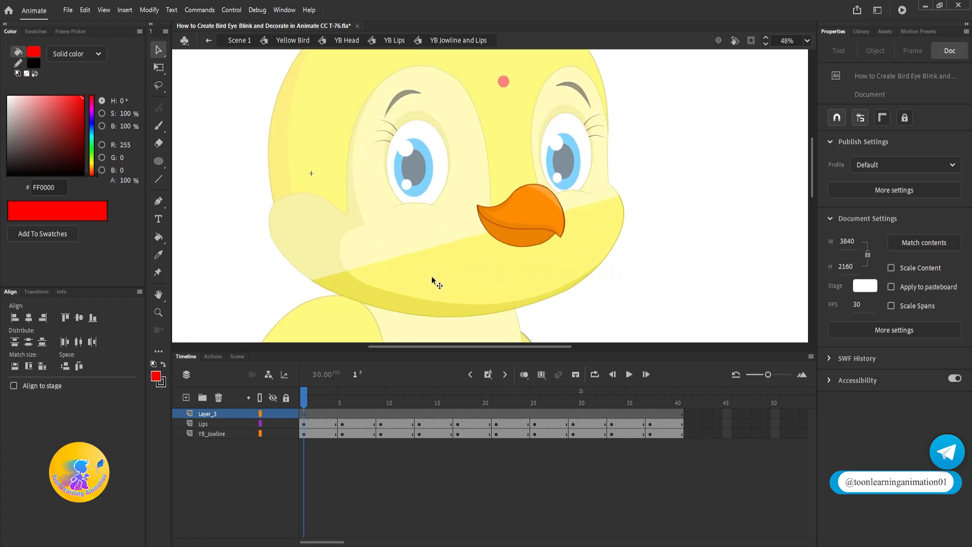
{"action": "left_click", "coordinate": [159, 161]}
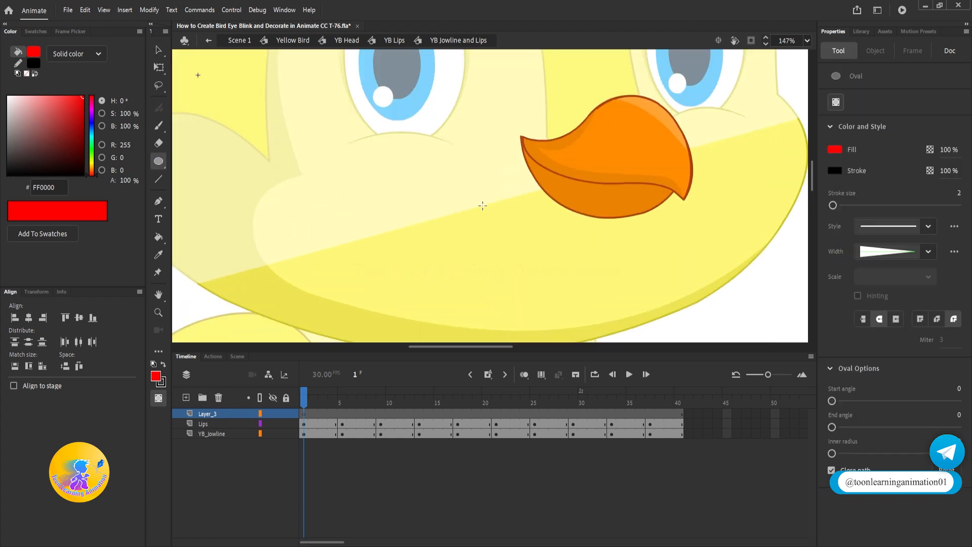
{"action": "mouse_move", "coordinate": [359, 169]}
{"action": "left_mouse_down"}
{"action": "mouse_move", "coordinate": [418, 231]}
{"action": "mouse_move", "coordinate": [463, 236]}
{"action": "left_mouse_up"}
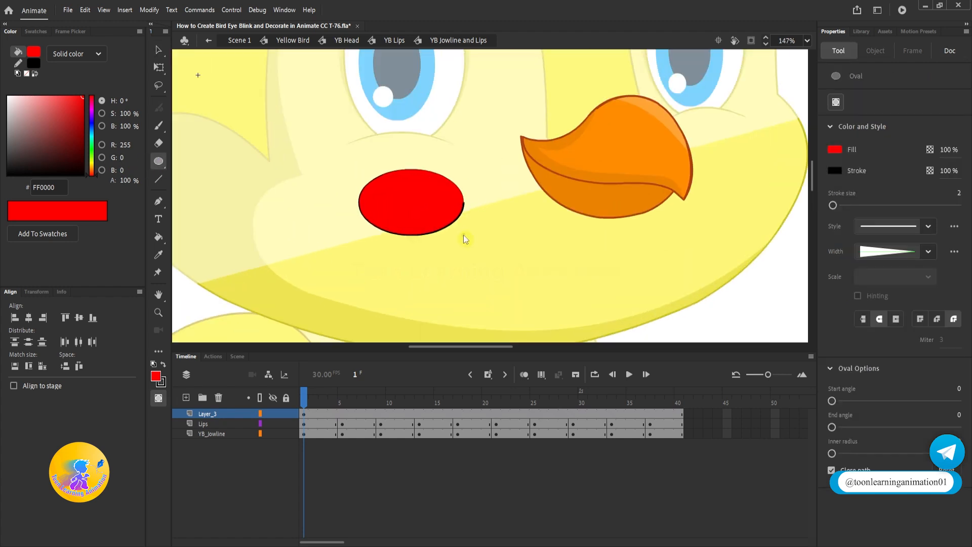
{"action": "key", "text": "v"}
{"action": "left_click", "coordinate": [430, 220]}
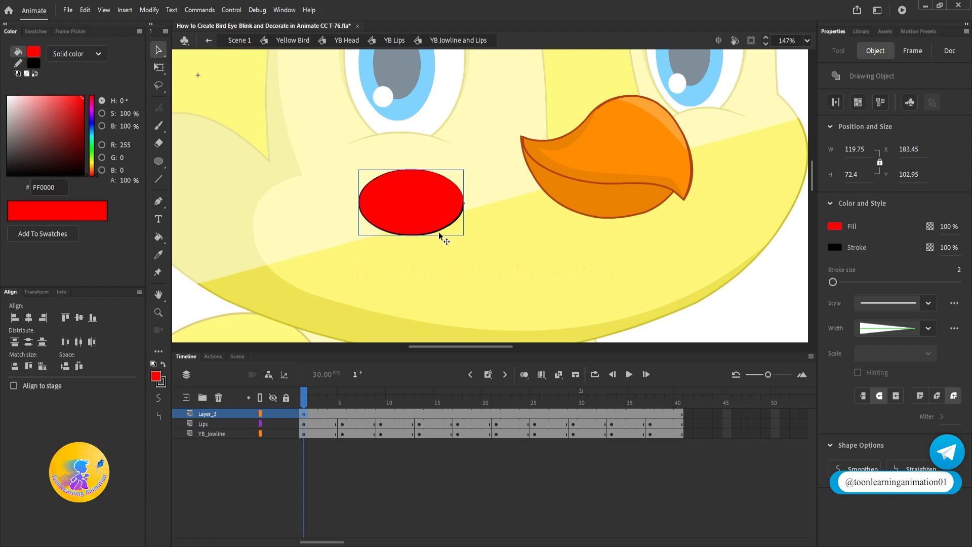
{"action": "key", "text": "ctrl+b"}
{"action": "left_click", "coordinate": [479, 231]}
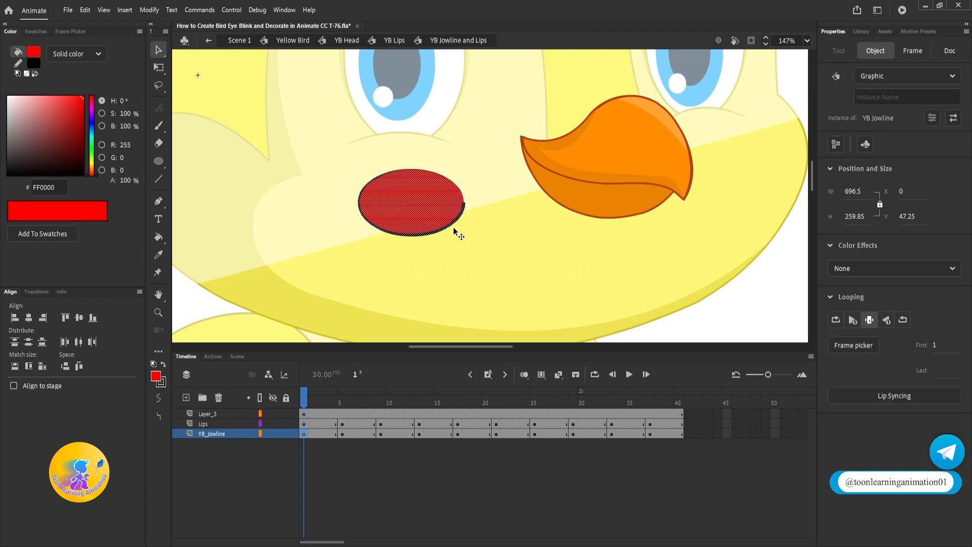
{"action": "left_click", "coordinate": [447, 224]}
{"action": "key", "text": "Delete"}
Convert the red cheek oval to a Movie Clip symbol named Red Glow.
{"action": "left_click", "coordinate": [405, 211]}
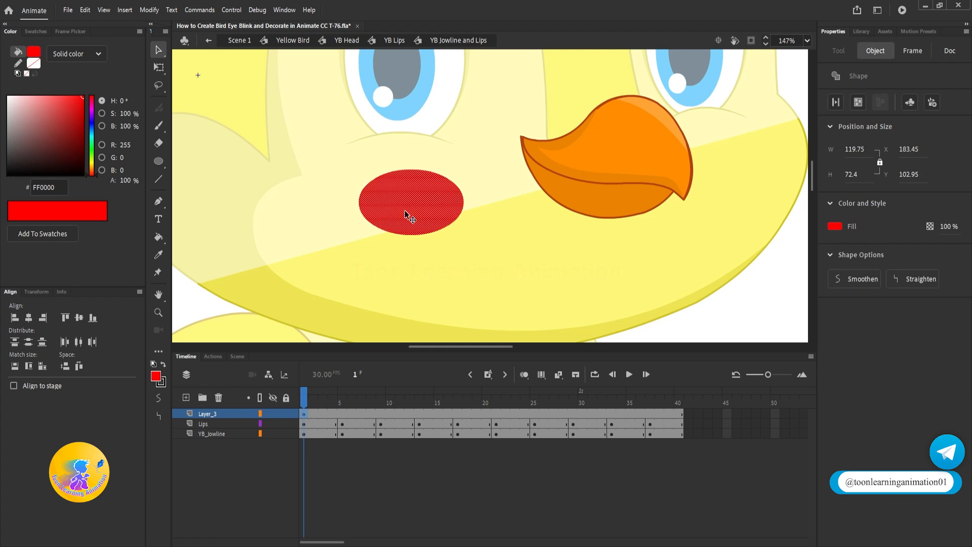
{"action": "key", "text": "F8"}
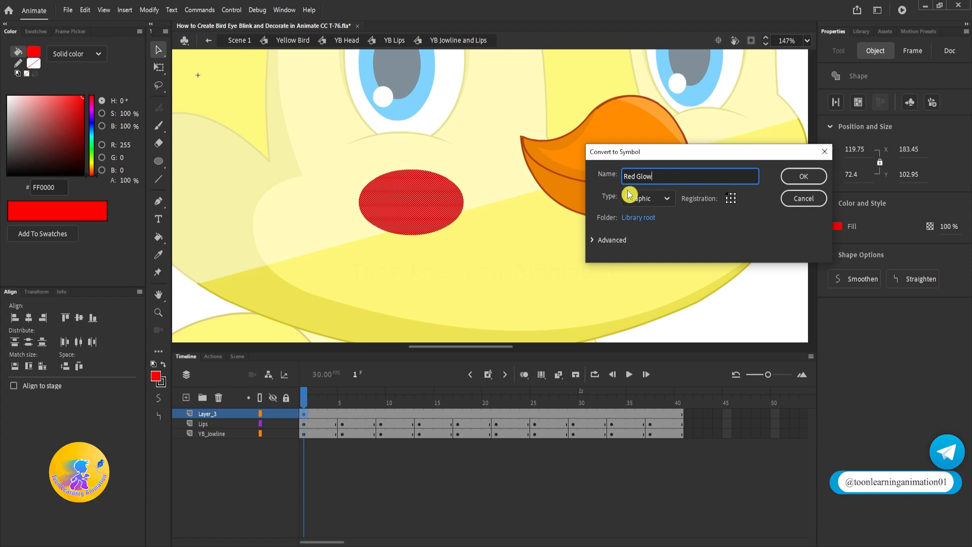
{"action": "left_click", "coordinate": [643, 198]}
{"action": "left_click", "coordinate": [642, 214]}
{"action": "left_click", "coordinate": [802, 179]}
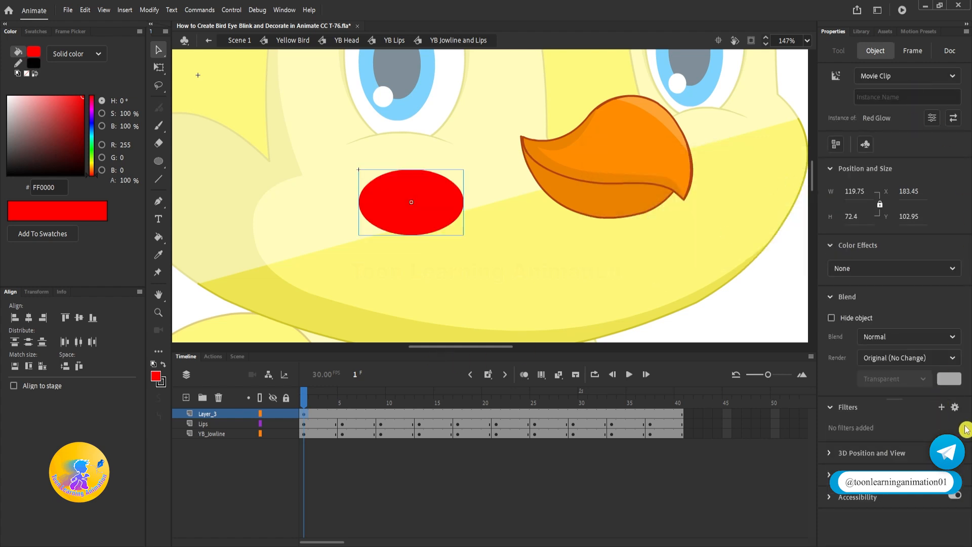
Add a Blur filter to the Red Glow clip with High quality and a blur of 47.
{"action": "left_click", "coordinate": [941, 407]}
{"action": "left_click", "coordinate": [902, 442]}
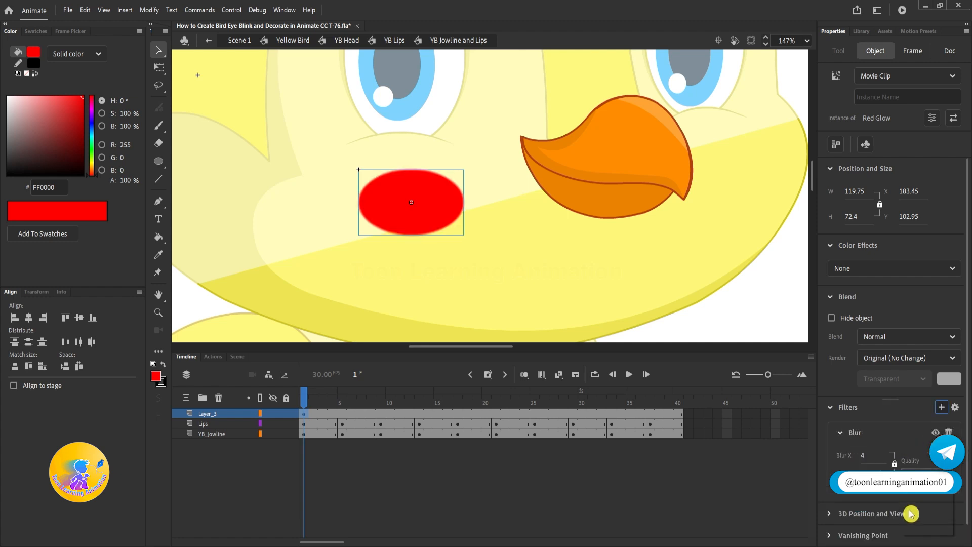
{"action": "left_click", "coordinate": [923, 529]}
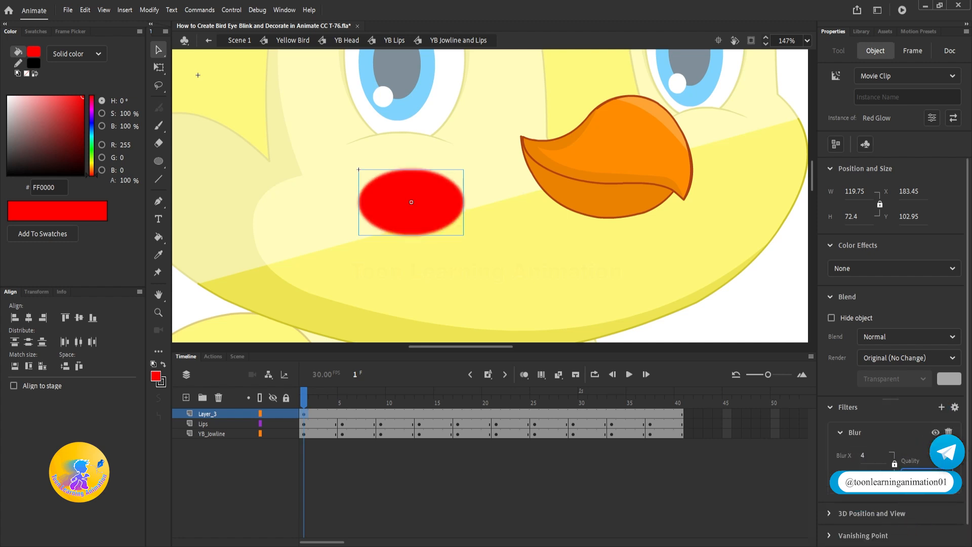
{"action": "left_click_drag", "start_coordinate": [863, 455], "coordinate": [869, 455]}
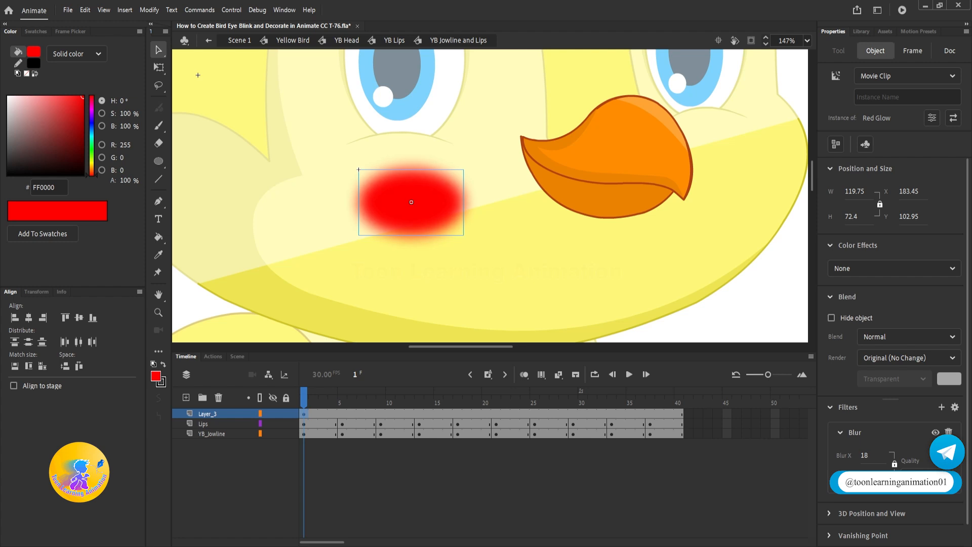
{"action": "left_click_drag", "start_coordinate": [871, 456], "coordinate": [906, 464]}
Apply an Alpha color effect of 27% to the Red Glow clip.
{"action": "left_click", "coordinate": [878, 269]}
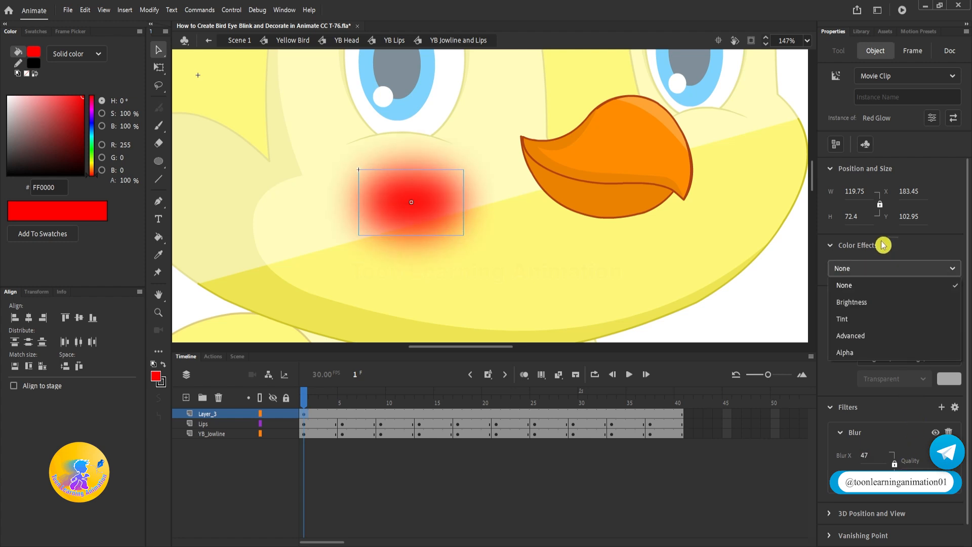
{"action": "left_click", "coordinate": [860, 353]}
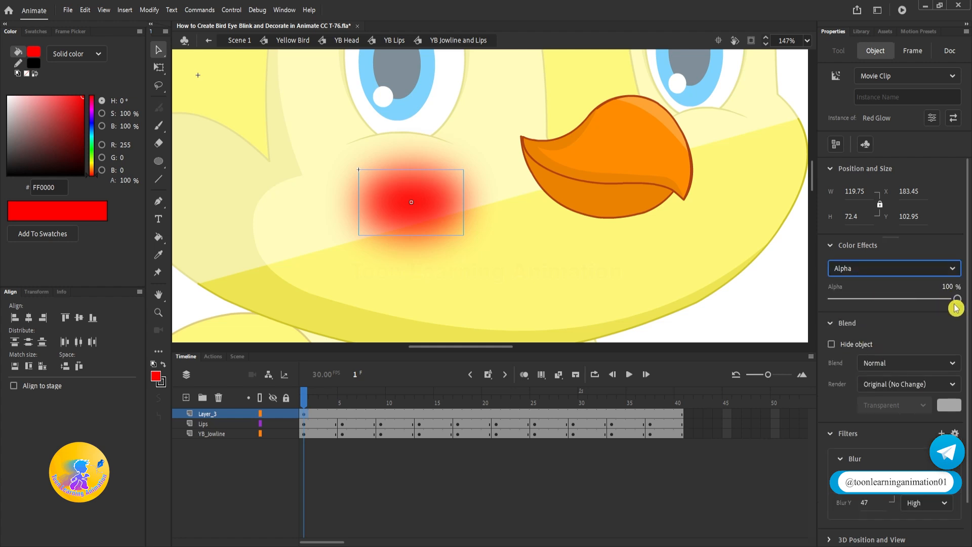
{"action": "left_click_drag", "start_coordinate": [956, 300], "coordinate": [875, 302]}
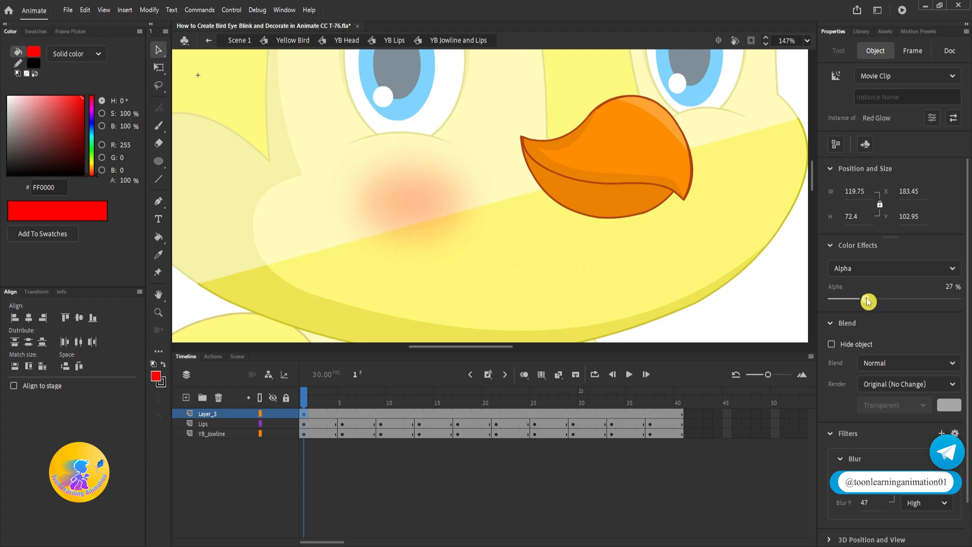
Leave the nested lips and head symbols to return to the Yellow Bird symbol.
{"action": "scroll", "coordinate": [505, 234], "scroll_direction": "down", "scroll_amount": 5}
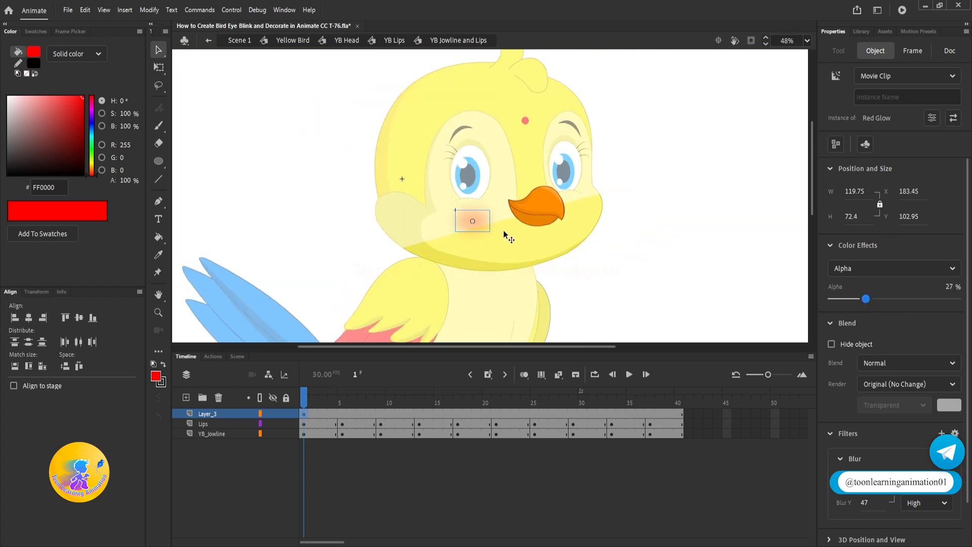
{"action": "left_click", "coordinate": [656, 275]}
{"action": "double_click", "coordinate": [656, 275]}
{"action": "double_click", "coordinate": [656, 275]}
{"action": "double_click", "coordinate": [656, 274]}
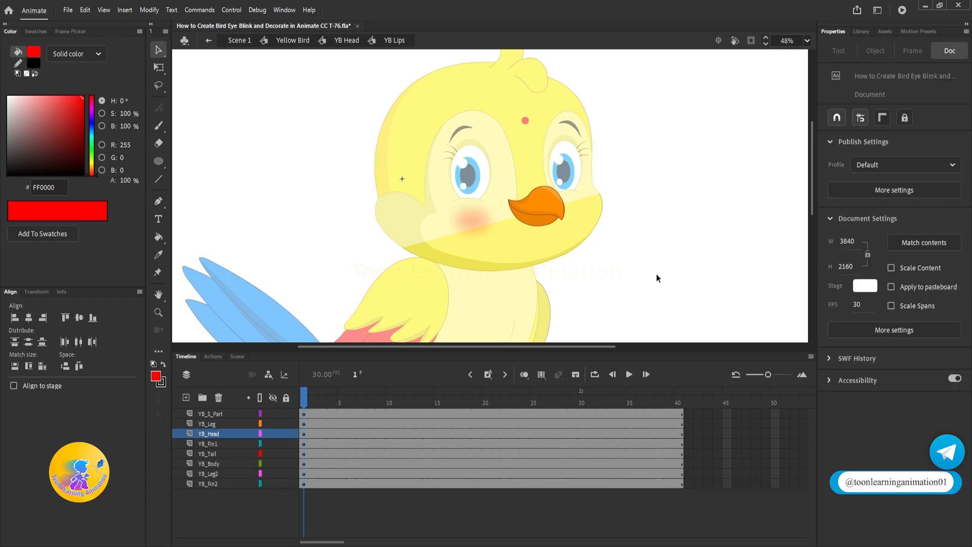
Open the YB Jowline and Lips symbol nested inside the bird's head for editing.
{"action": "double_click", "coordinate": [657, 274]}
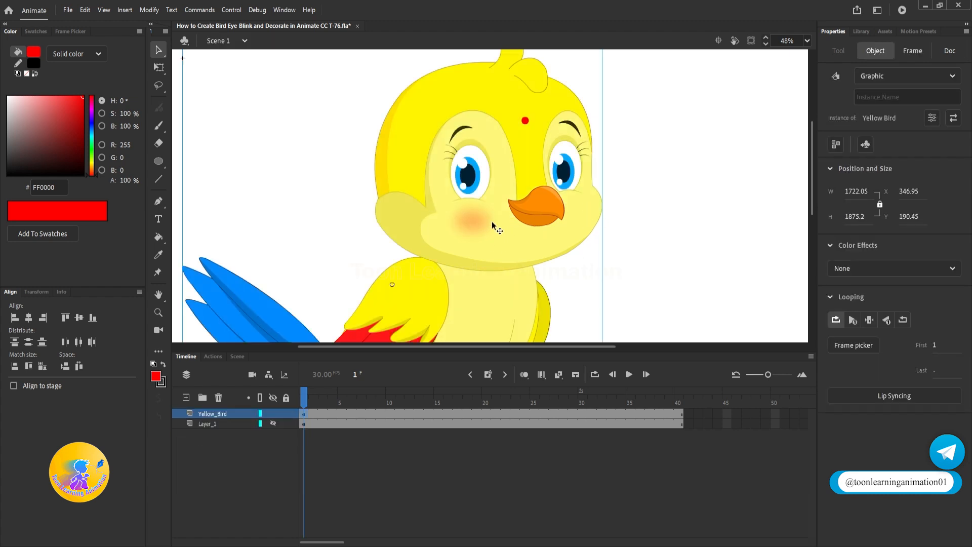
{"action": "double_click", "coordinate": [477, 221]}
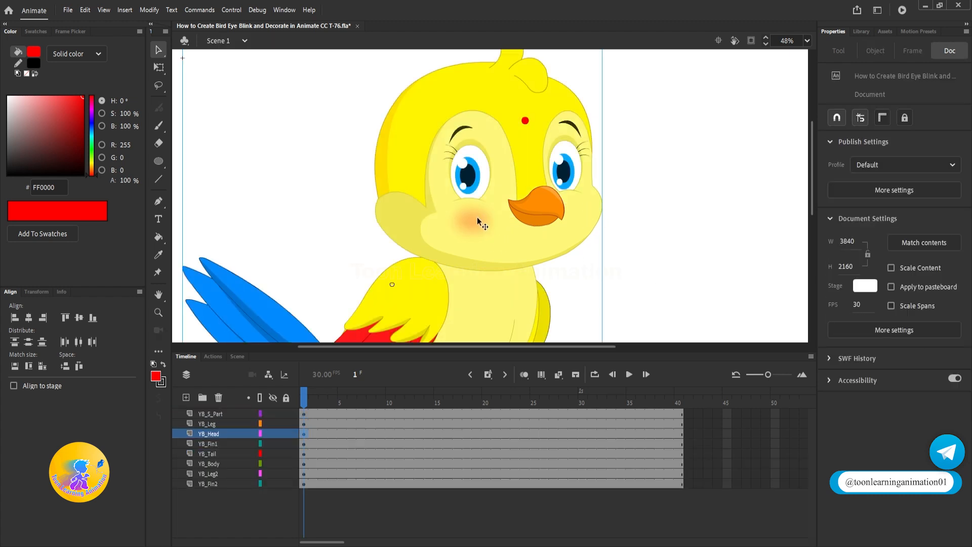
{"action": "double_click", "coordinate": [477, 221]}
{"action": "double_click", "coordinate": [477, 221]}
{"action": "left_click", "coordinate": [476, 222]}
{"action": "scroll", "coordinate": [491, 223], "scroll_direction": "up", "scroll_amount": 3}
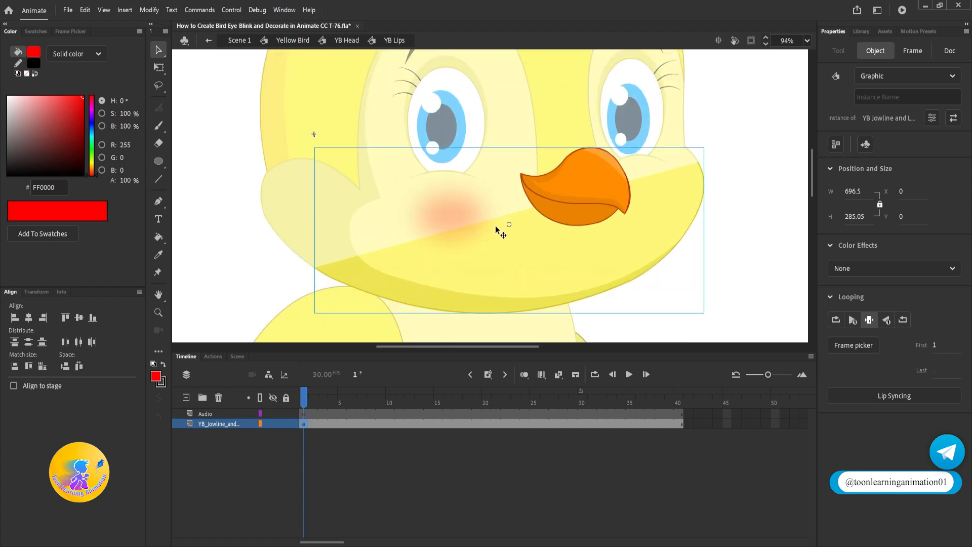
{"action": "double_click", "coordinate": [442, 202]}
Duplicate the Red Glow clip and place the copy on the bird's other cheek beside the beak, at about X 534, Y 47.
{"action": "left_click", "coordinate": [453, 212]}
{"action": "left_click_drag", "start_coordinate": [454, 212], "coordinate": [652, 183]}
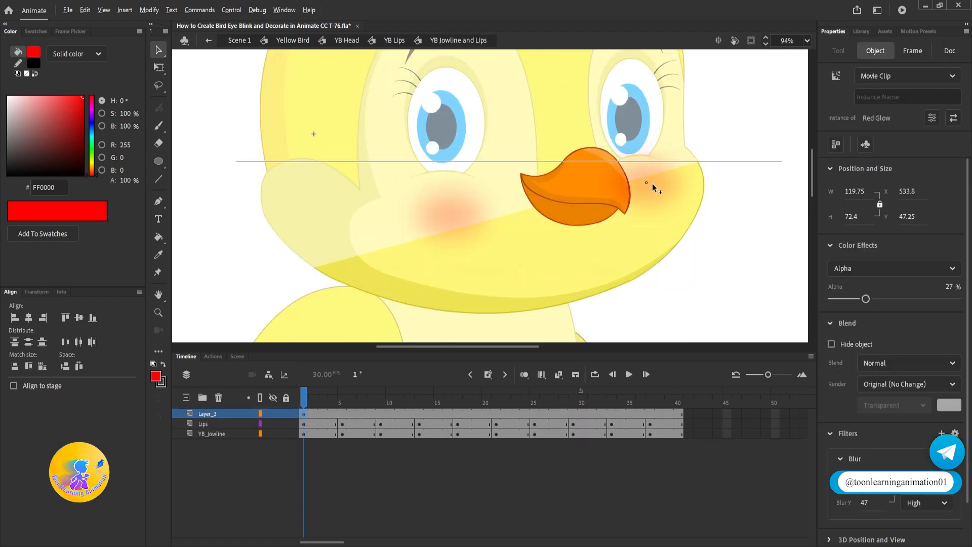
{"action": "left_click", "coordinate": [161, 68]}
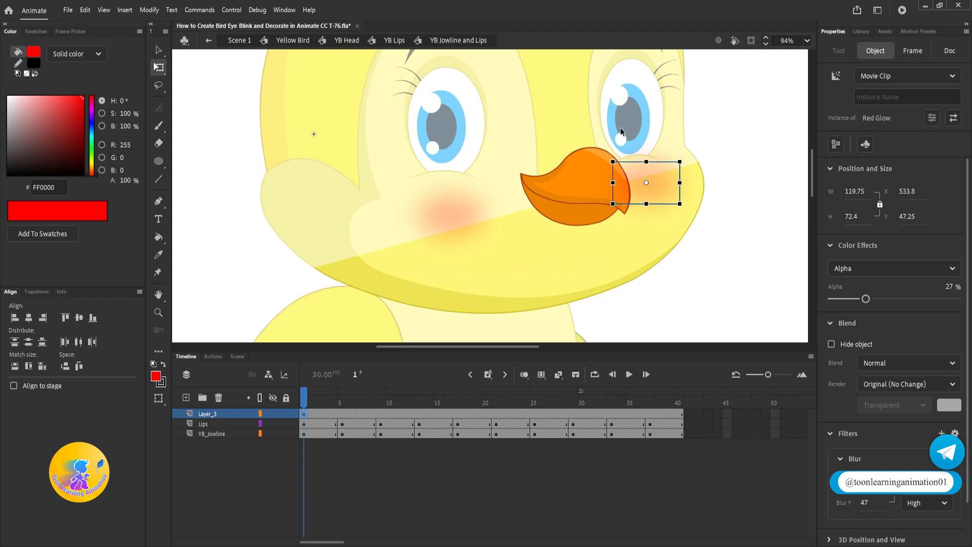
{"action": "left_click_drag", "start_coordinate": [683, 156], "coordinate": [686, 149]}
{"action": "key", "text": "b"}
Rename the cheek blush layer Layer_3 to Glow and lock it.
{"action": "double_click", "coordinate": [210, 413]}
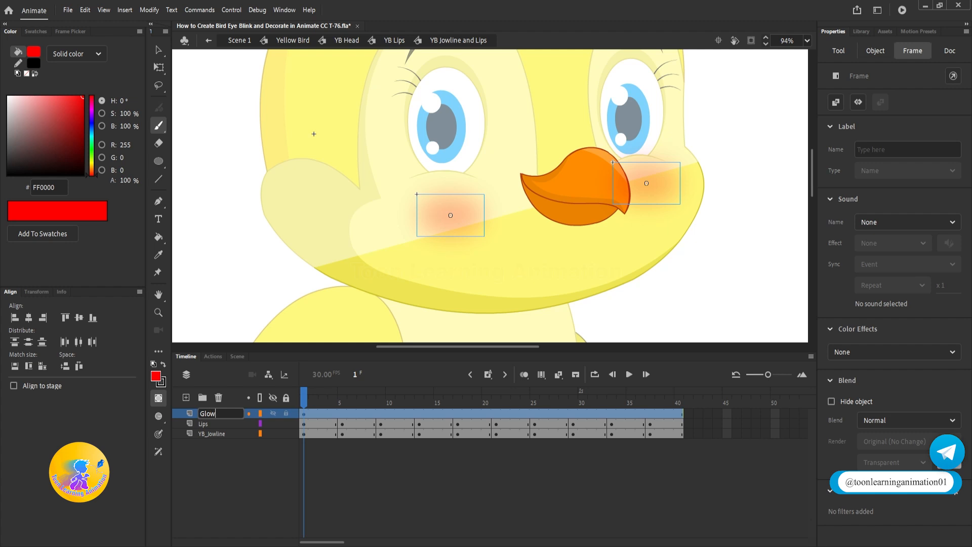
{"action": "type", "text": "Glow"}
{"action": "key", "text": "Return"}
{"action": "left_click", "coordinate": [288, 414]}
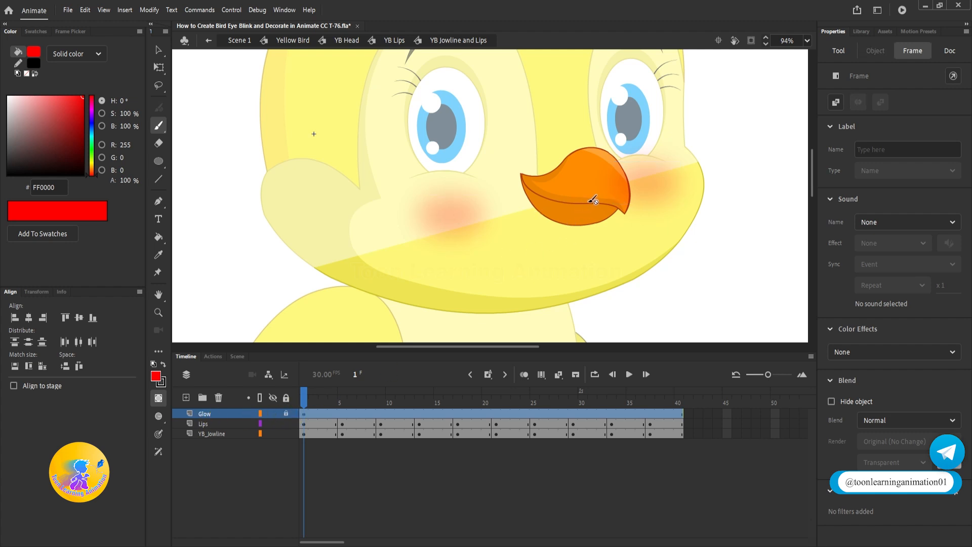
Move the Glow layer between Lips and YB_Jowline, and return to Scene 1.
{"action": "left_click", "coordinate": [159, 50]}
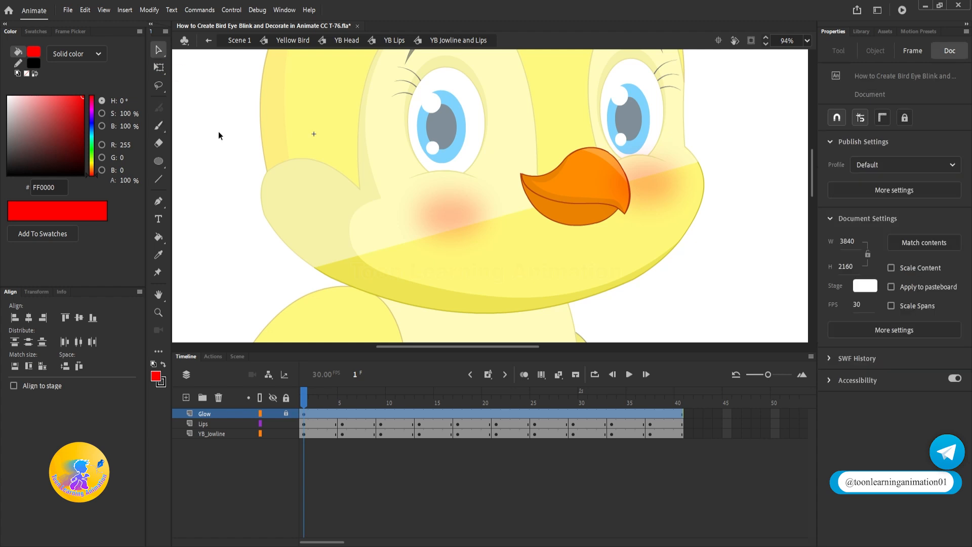
{"action": "left_click_drag", "start_coordinate": [217, 414], "coordinate": [211, 432]}
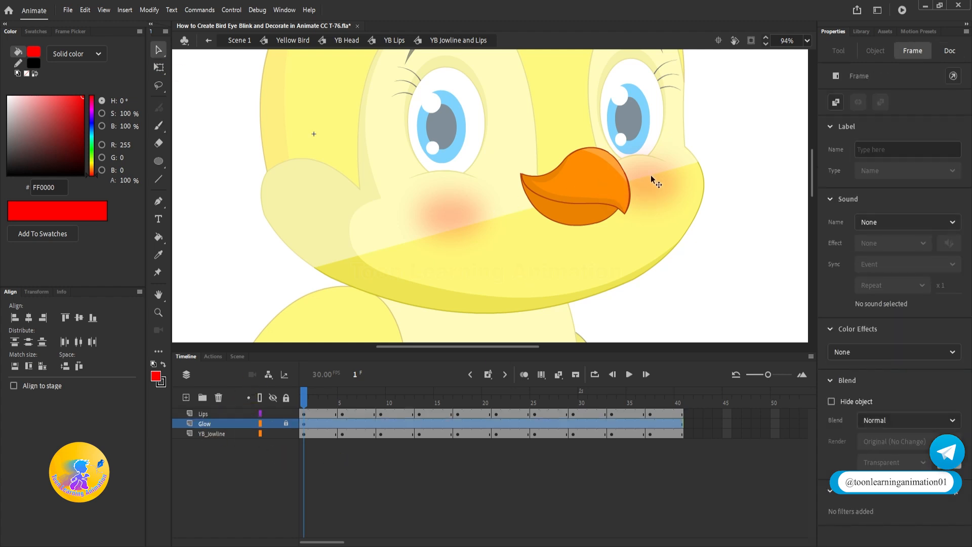
{"action": "double_click", "coordinate": [758, 285]}
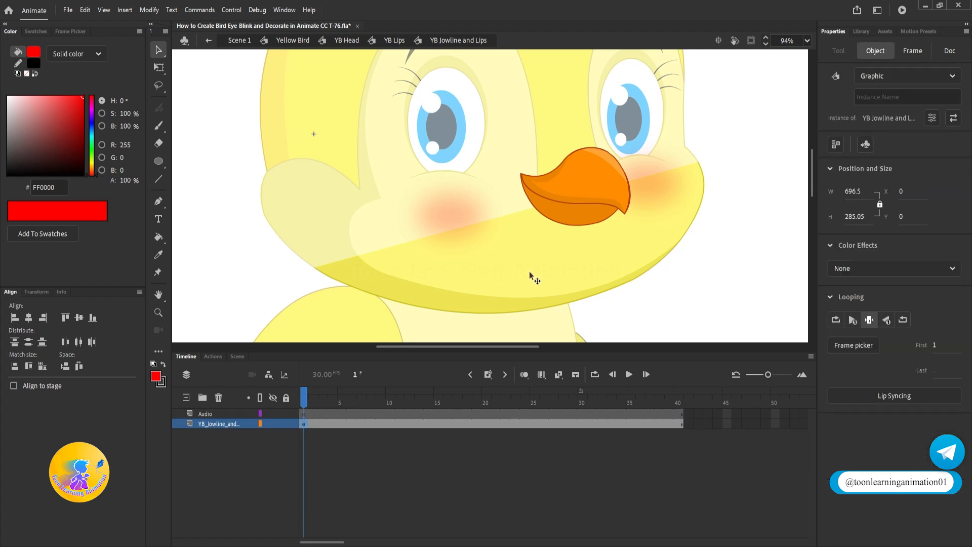
{"action": "scroll", "coordinate": [522, 272], "scroll_direction": "down", "scroll_amount": 4}
{"action": "double_click", "coordinate": [677, 257]}
{"action": "double_click", "coordinate": [677, 257]}
{"action": "double_click", "coordinate": [677, 259]}
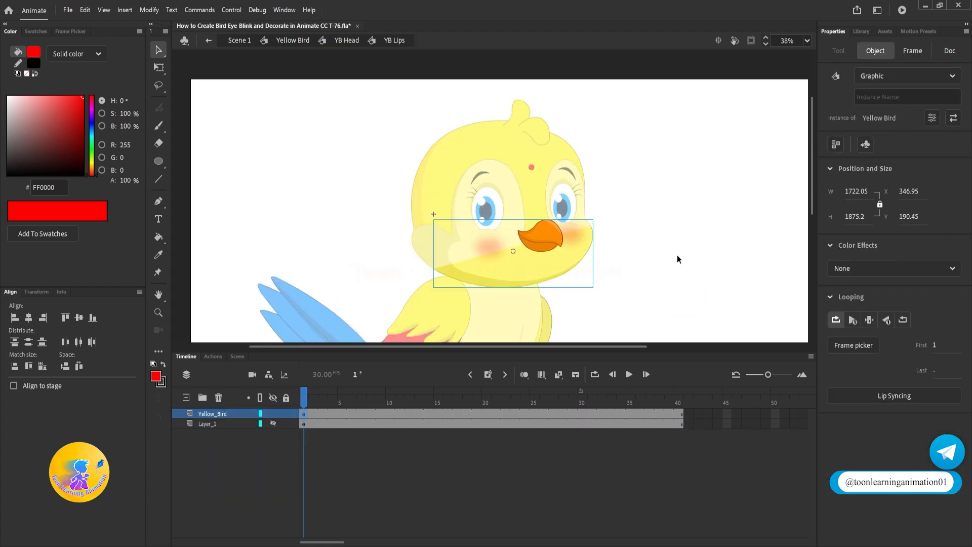
{"action": "left_click_drag", "start_coordinate": [663, 238], "coordinate": [630, 230]}
{"action": "scroll", "coordinate": [648, 258], "scroll_direction": "up", "scroll_amount": 2}
{"action": "scroll", "coordinate": [645, 267], "scroll_direction": "down", "scroll_amount": 2}
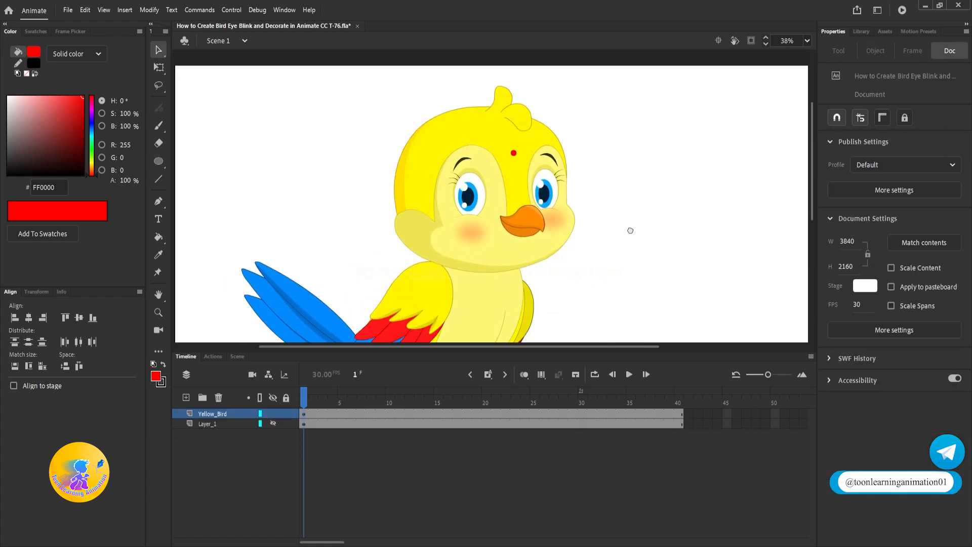
Unhide Layer_1 in Scene 1 and inspect its pink flower and heart-shaped diamond artwork.
{"action": "left_click", "coordinate": [273, 424]}
{"action": "scroll", "coordinate": [500, 217], "scroll_direction": "down", "scroll_amount": 3}
{"action": "scroll", "coordinate": [674, 236], "scroll_direction": "up", "scroll_amount": 2}
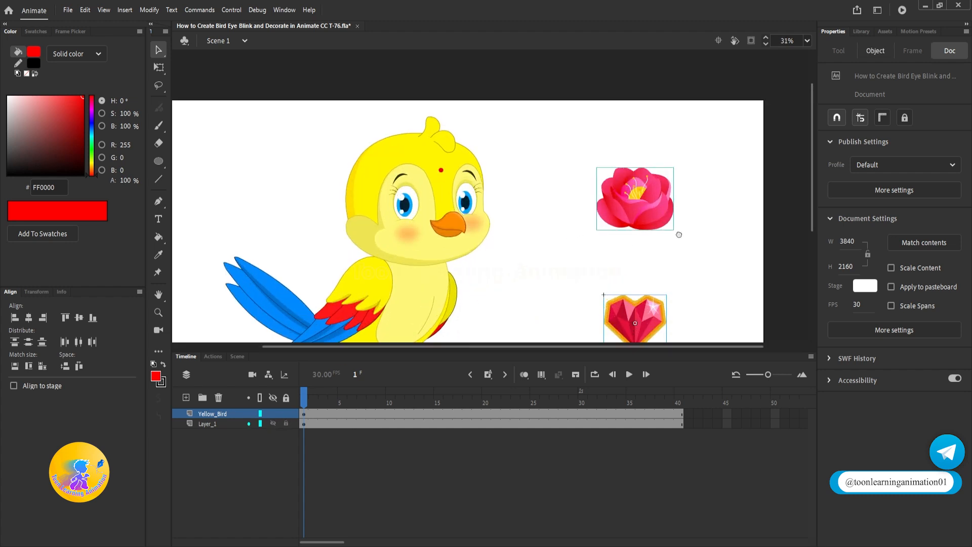
{"action": "scroll", "coordinate": [669, 214], "scroll_direction": "down", "scroll_amount": 1}
{"action": "left_click", "coordinate": [620, 177]}
{"action": "scroll", "coordinate": [714, 238], "scroll_direction": "down", "scroll_amount": 1}
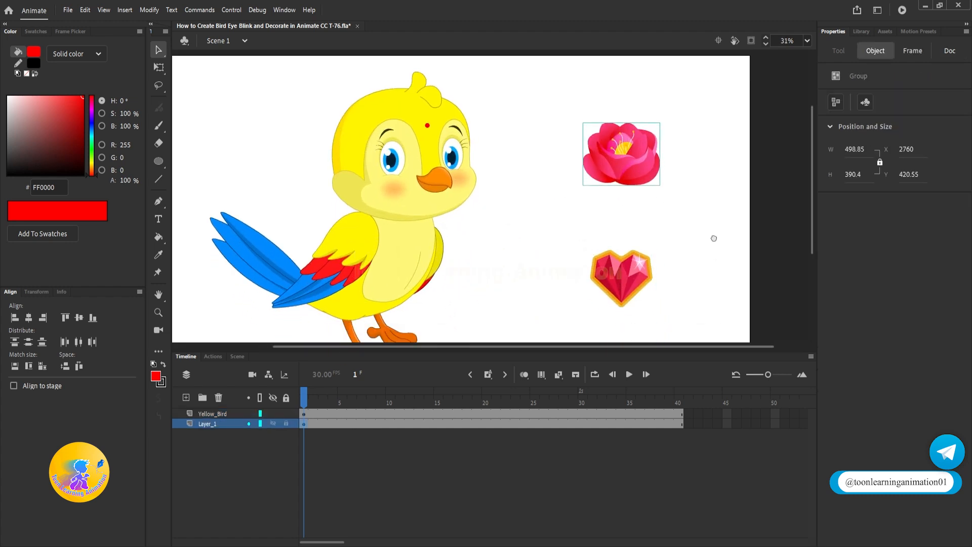
{"action": "left_click", "coordinate": [618, 298]}
{"action": "scroll", "coordinate": [626, 290], "scroll_direction": "up", "scroll_amount": 2}
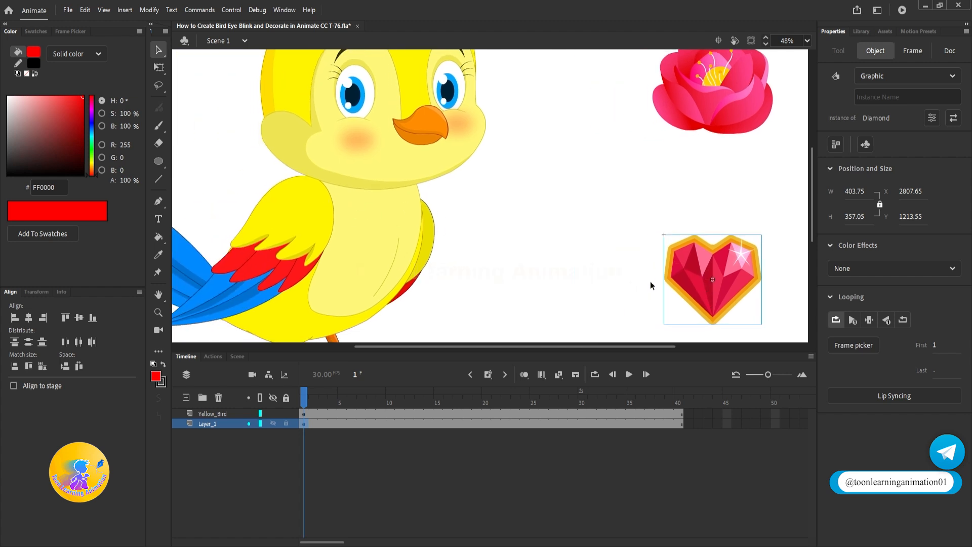
{"action": "scroll", "coordinate": [485, 242], "scroll_direction": "up", "scroll_amount": 2}
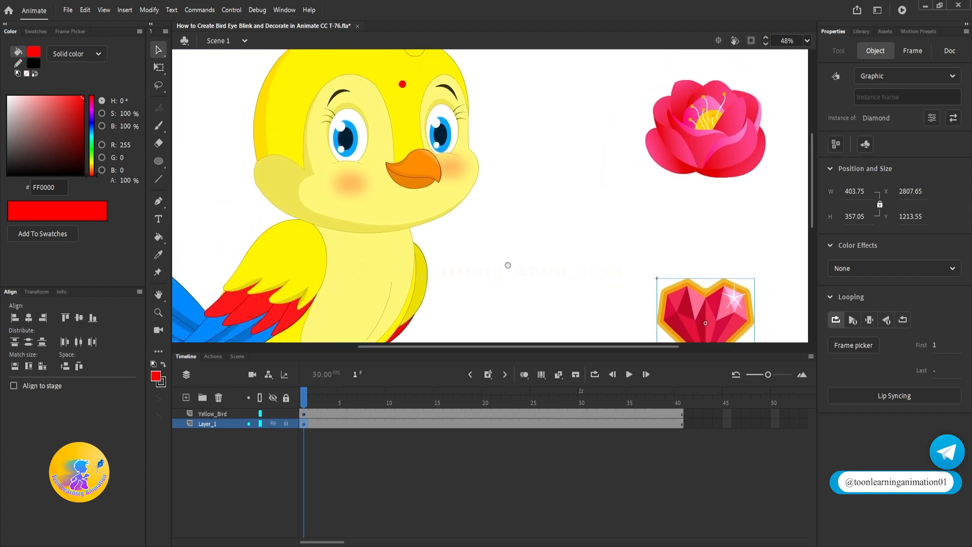
Cut the pink flower from Scene 1 and paste it into the YB PFace symbol inside the bird's head.
{"action": "left_click", "coordinate": [733, 148]}
{"action": "double_click", "coordinate": [430, 157]}
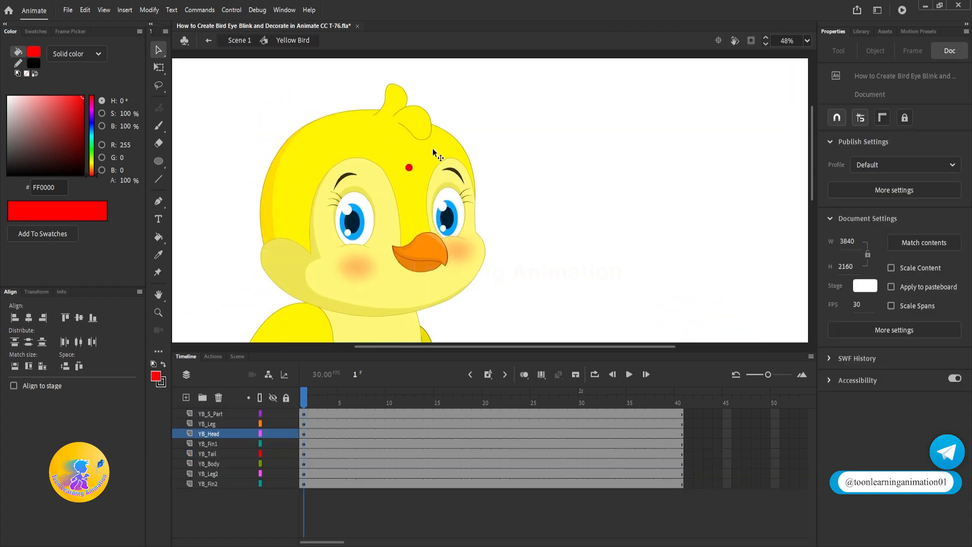
{"action": "double_click", "coordinate": [432, 149]}
{"action": "double_click", "coordinate": [433, 148]}
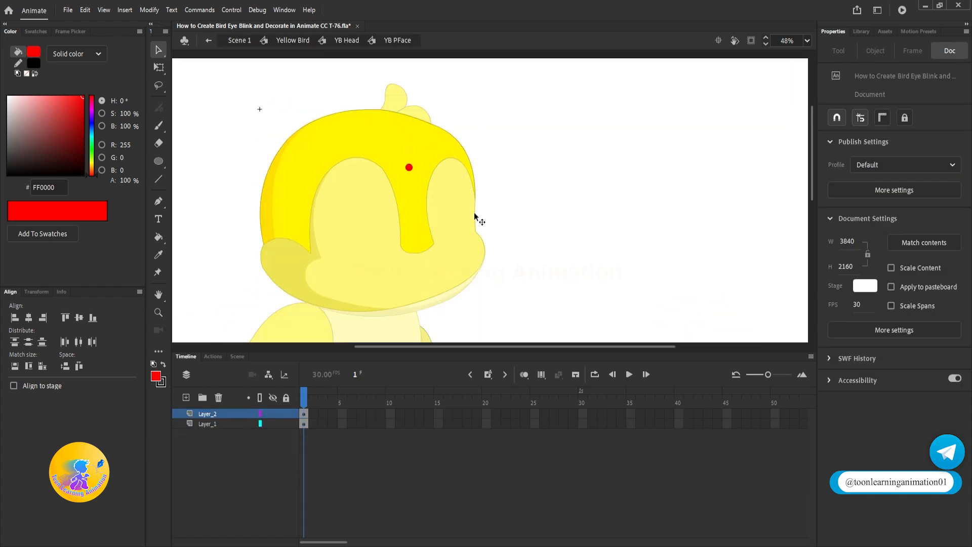
{"action": "key", "text": "ctrl+v"}
Shrink the flower to about 199 by 177 px, tilt it, and position it on the back edge of the bird's head.
{"action": "left_click_drag", "start_coordinate": [477, 169], "coordinate": [306, 143]}
{"action": "key", "text": "q"}
{"action": "left_click_drag", "start_coordinate": [369, 202], "coordinate": [322, 163]}
{"action": "scroll", "coordinate": [317, 120], "scroll_direction": "up", "scroll_amount": 3}
{"action": "left_click_drag", "start_coordinate": [341, 112], "coordinate": [324, 249]}
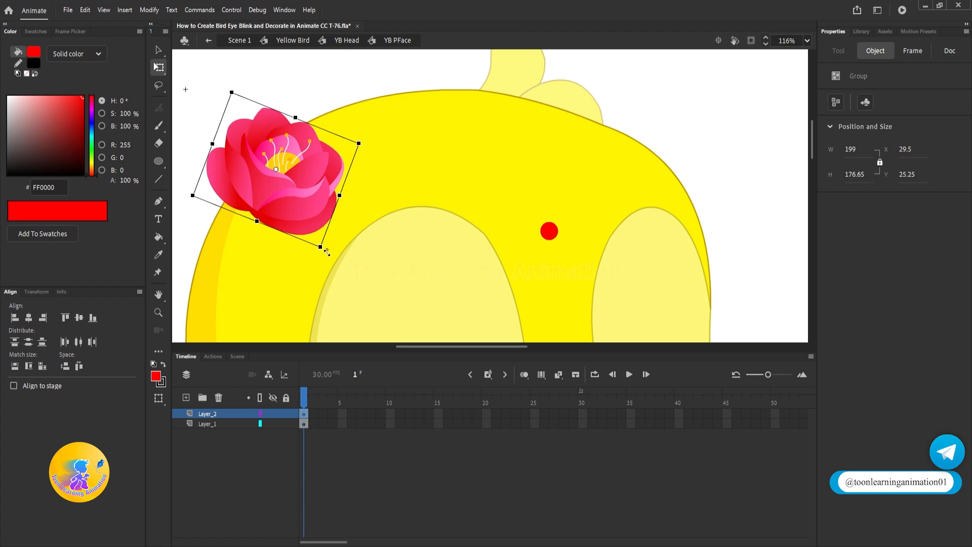
Duplicate the flower just below the first one and scale the copy down to about 130 by 107 px.
{"action": "left_click_drag", "start_coordinate": [307, 197], "coordinate": [291, 243]}
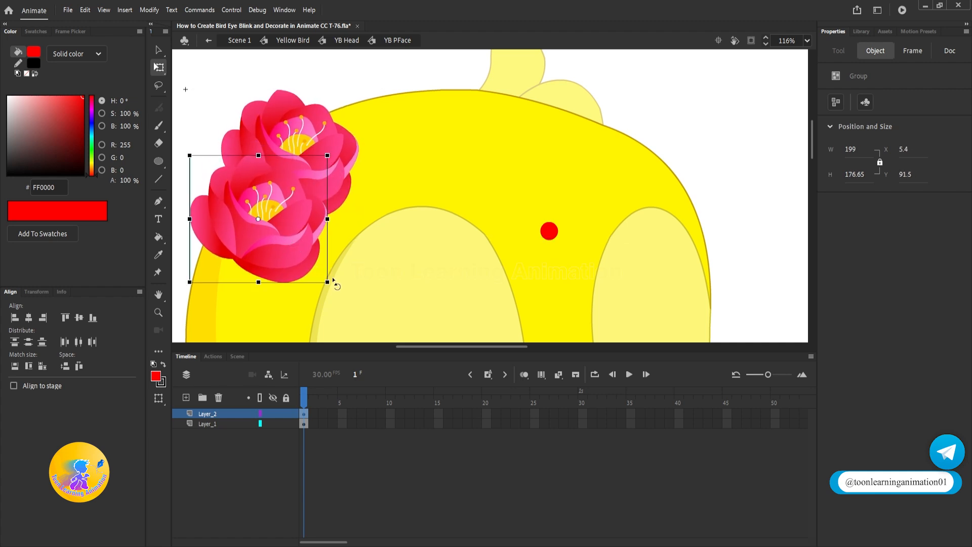
{"action": "left_click_drag", "start_coordinate": [330, 278], "coordinate": [280, 211]}
{"action": "scroll", "coordinate": [297, 207], "scroll_direction": "down", "scroll_amount": 3}
{"action": "key", "text": "v"}
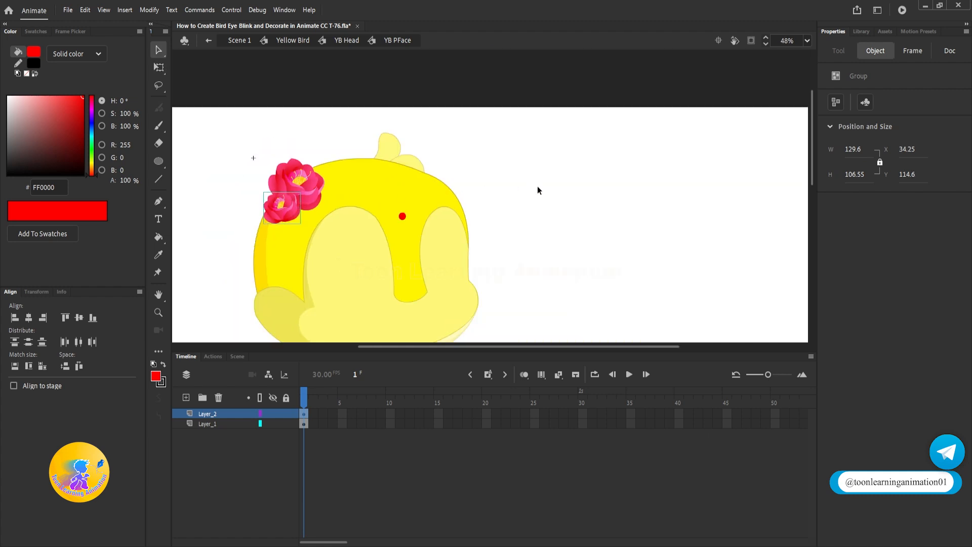
Leave the nested face and head symbols to return to Scene 1.
{"action": "double_click", "coordinate": [537, 190]}
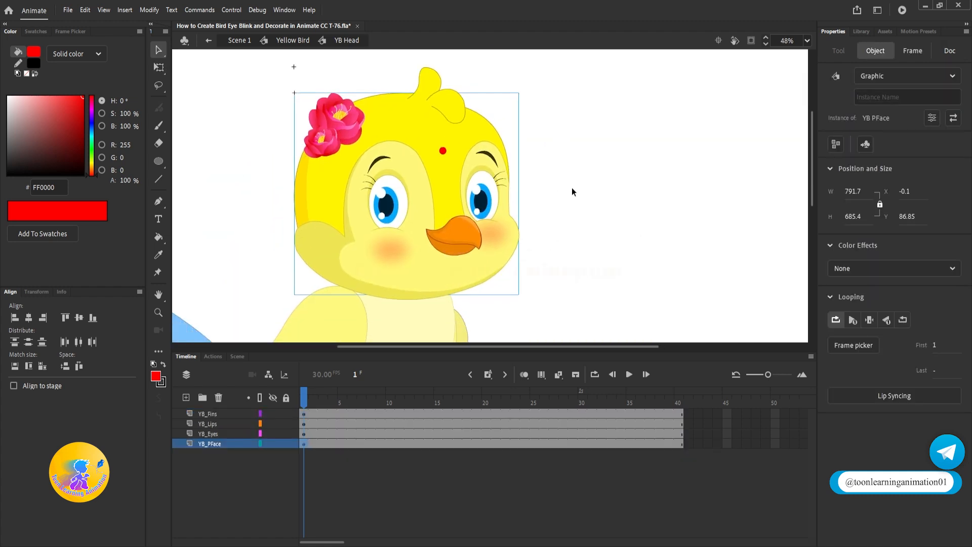
{"action": "double_click", "coordinate": [574, 191]}
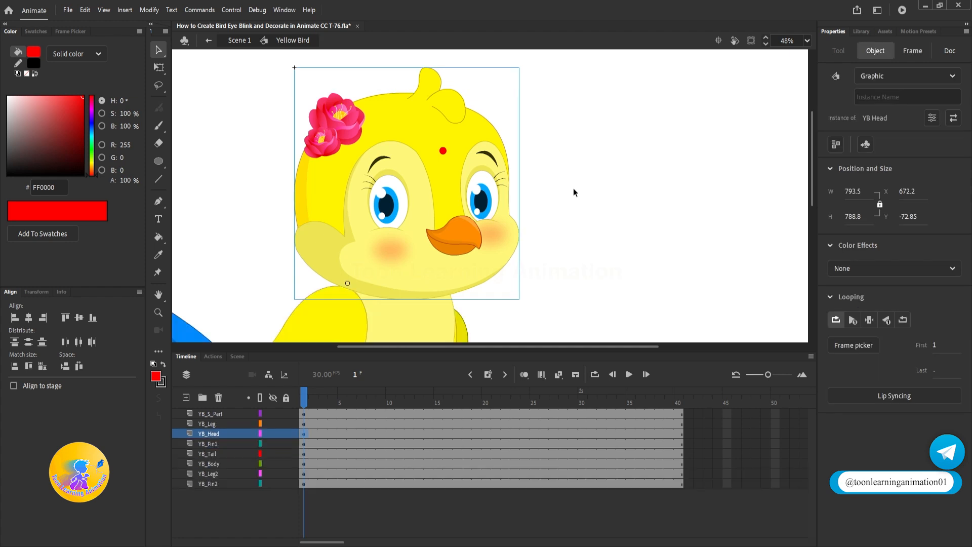
{"action": "left_click", "coordinate": [574, 191]}
{"action": "scroll", "coordinate": [476, 141], "scroll_direction": "down", "scroll_amount": 2}
{"action": "scroll", "coordinate": [527, 165], "scroll_direction": "up", "scroll_amount": 2}
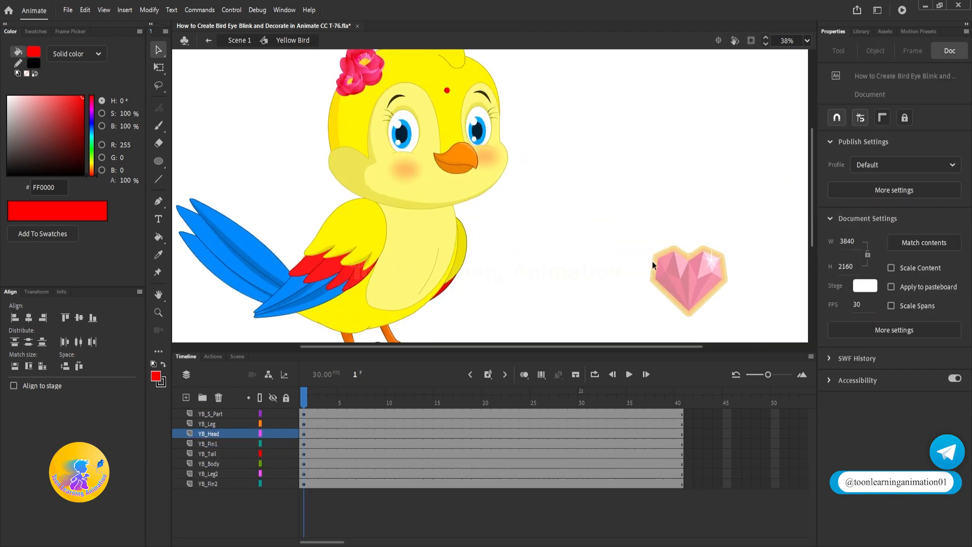
{"action": "double_click", "coordinate": [688, 230]}
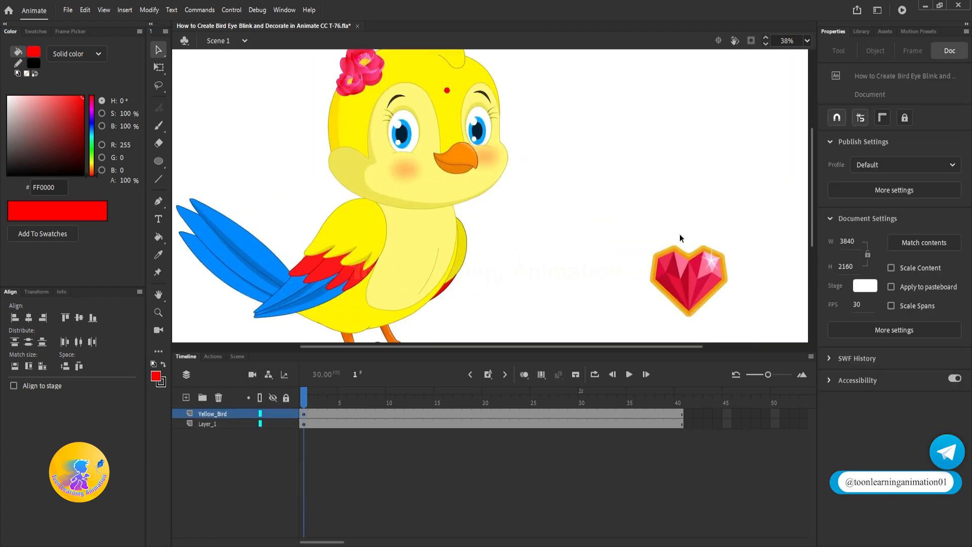
Move the heart-shaped diamond close to the bird's chest, at about X 2069, Y 1098.
{"action": "left_click_drag", "start_coordinate": [693, 282], "coordinate": [550, 257]}
{"action": "scroll", "coordinate": [695, 200], "scroll_direction": "up", "scroll_amount": 2}
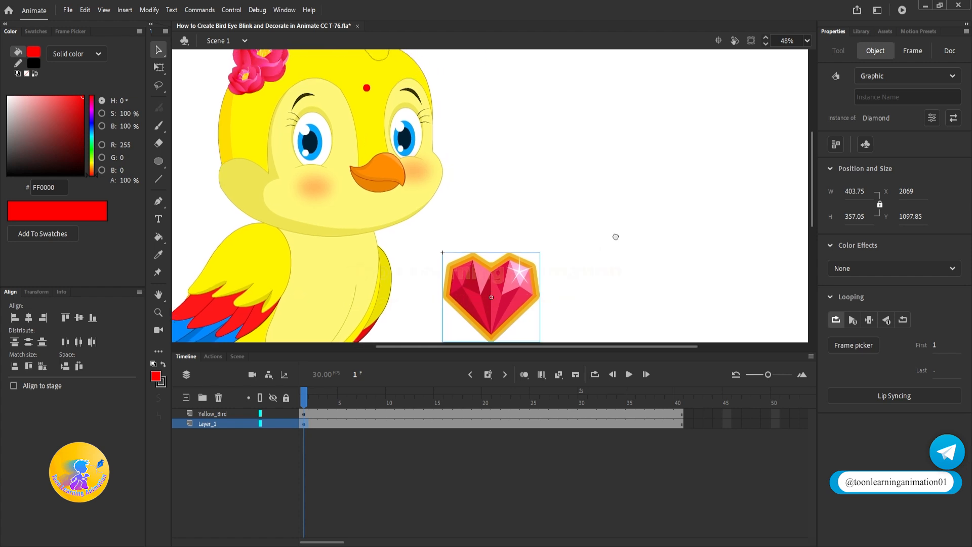
{"action": "left_click_drag", "start_coordinate": [615, 236], "coordinate": [636, 211]}
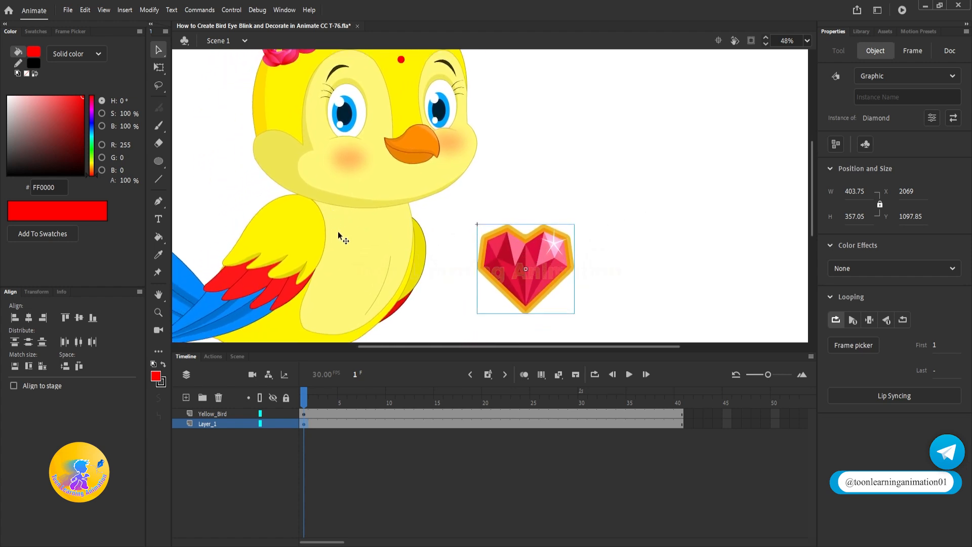
{"action": "left_click", "coordinate": [506, 195]}
{"action": "left_click_drag", "start_coordinate": [506, 195], "coordinate": [457, 213]}
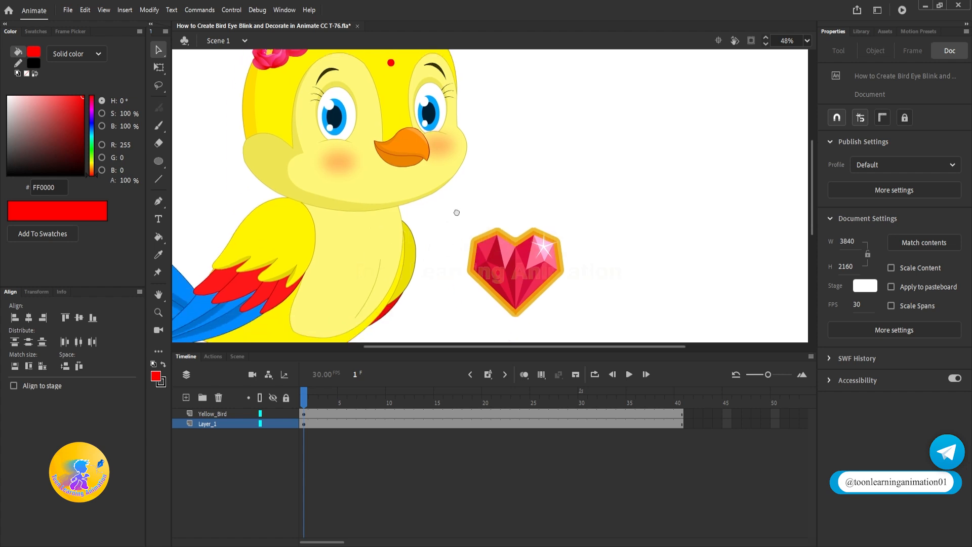
{"action": "scroll", "coordinate": [568, 201], "scroll_direction": "down", "scroll_amount": 2}
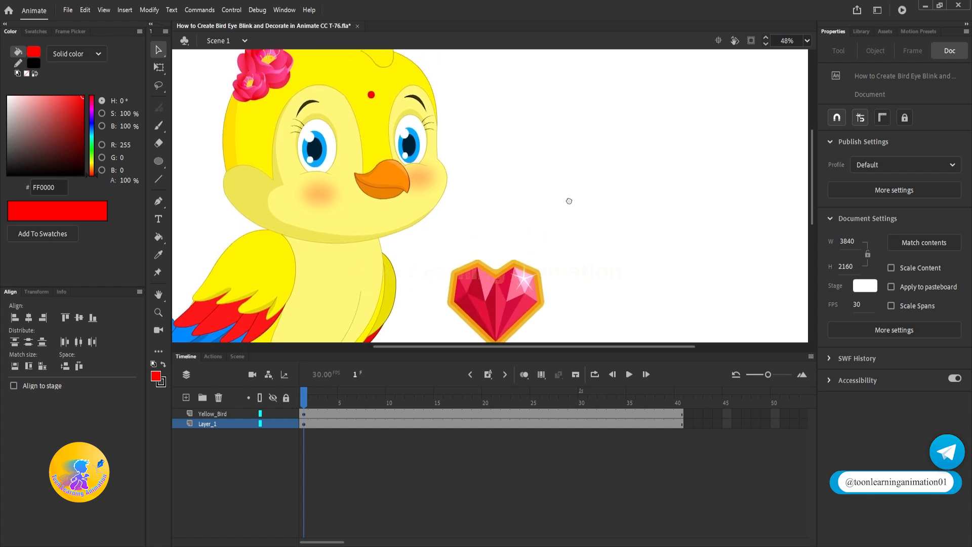
Draw a red rectangle primitive about 152 by 88 px in the empty area beside the bird and give its stroke a uniform width profile.
{"action": "left_click", "coordinate": [158, 163]}
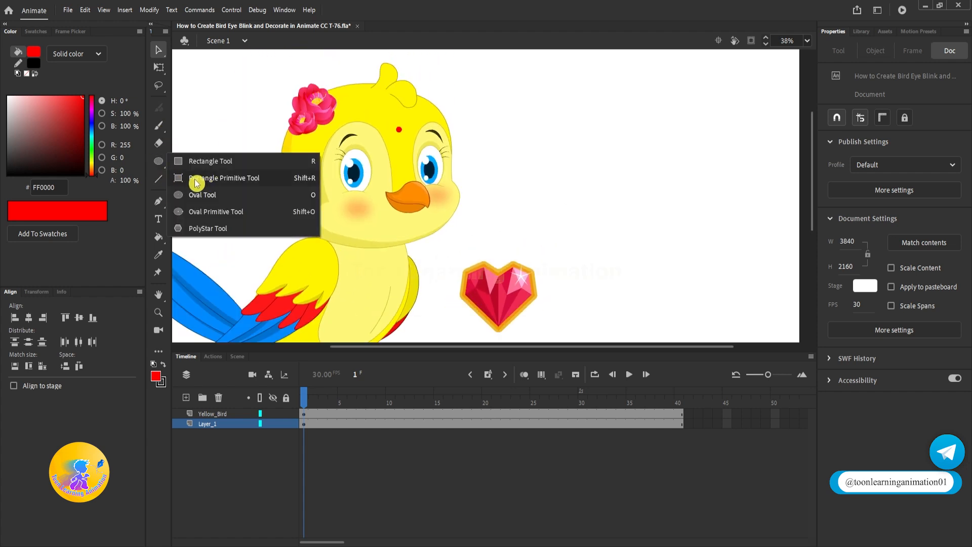
{"action": "left_click", "coordinate": [211, 181]}
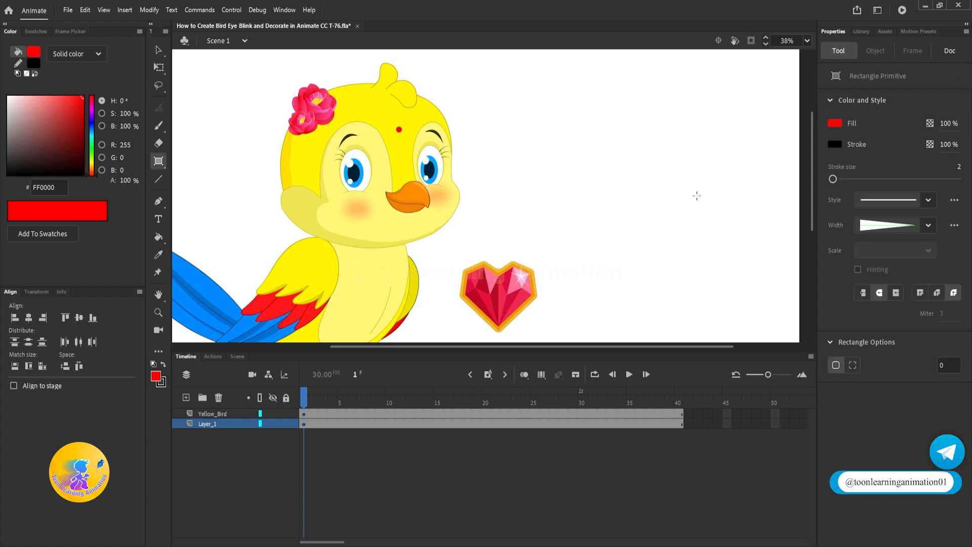
{"action": "scroll", "coordinate": [697, 195], "scroll_direction": "right", "scroll_amount": 2}
{"action": "scroll", "coordinate": [527, 209], "scroll_direction": "up", "scroll_amount": 2}
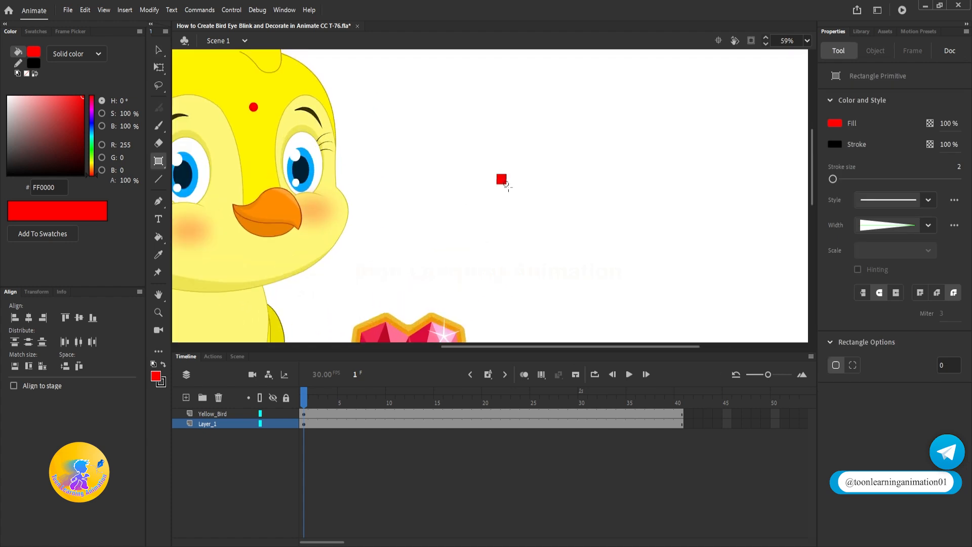
{"action": "left_click_drag", "start_coordinate": [507, 185], "coordinate": [542, 201]}
{"action": "scroll", "coordinate": [536, 194], "scroll_direction": "up", "scroll_amount": 2}
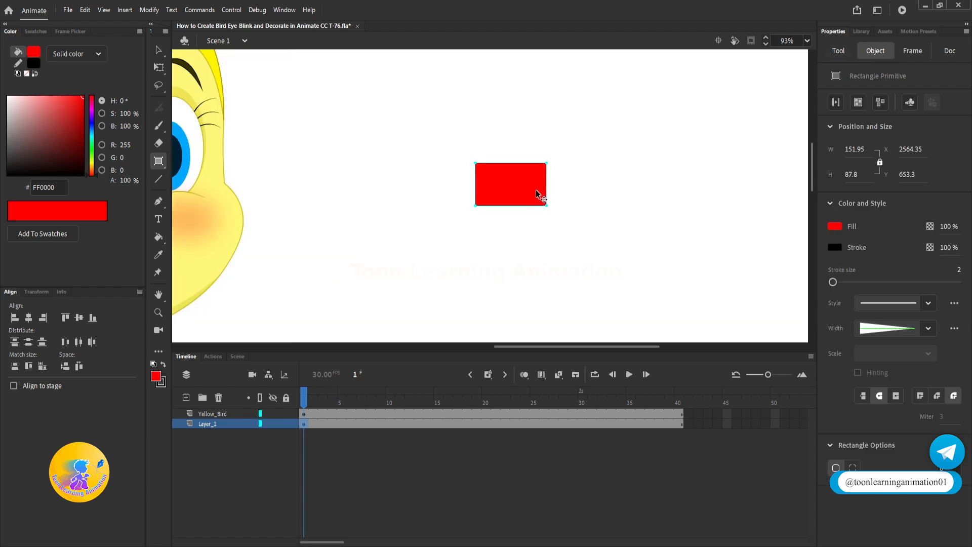
{"action": "left_click", "coordinate": [866, 329]}
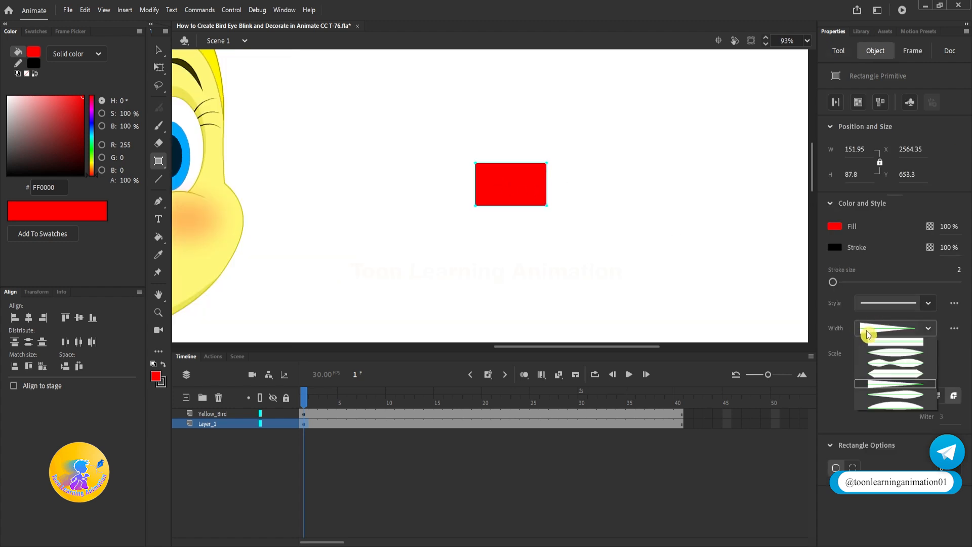
{"action": "left_click", "coordinate": [908, 345]}
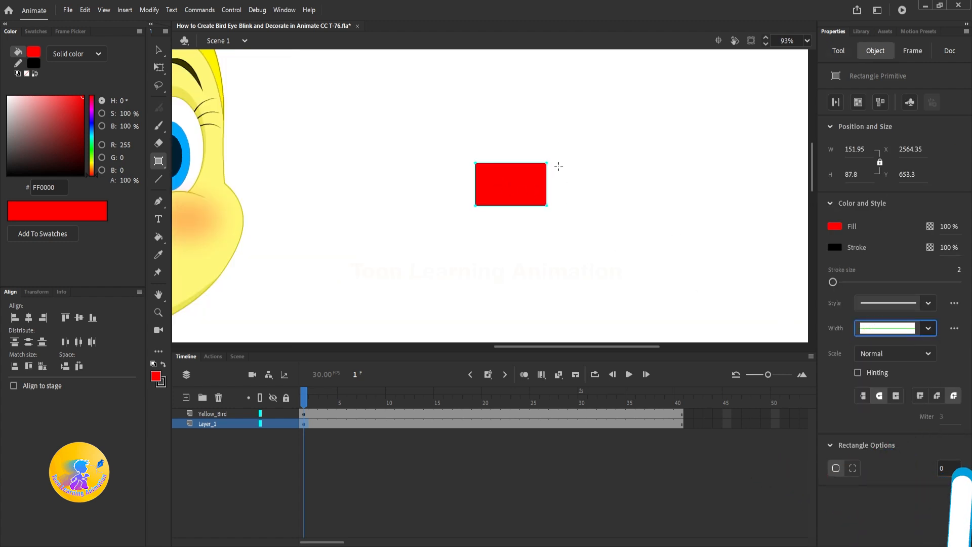
Set the red rectangle's stroke size to 5 and round its corners fully to a radius of about 43.9.
{"action": "scroll", "coordinate": [506, 188], "scroll_direction": "up", "scroll_amount": 4}
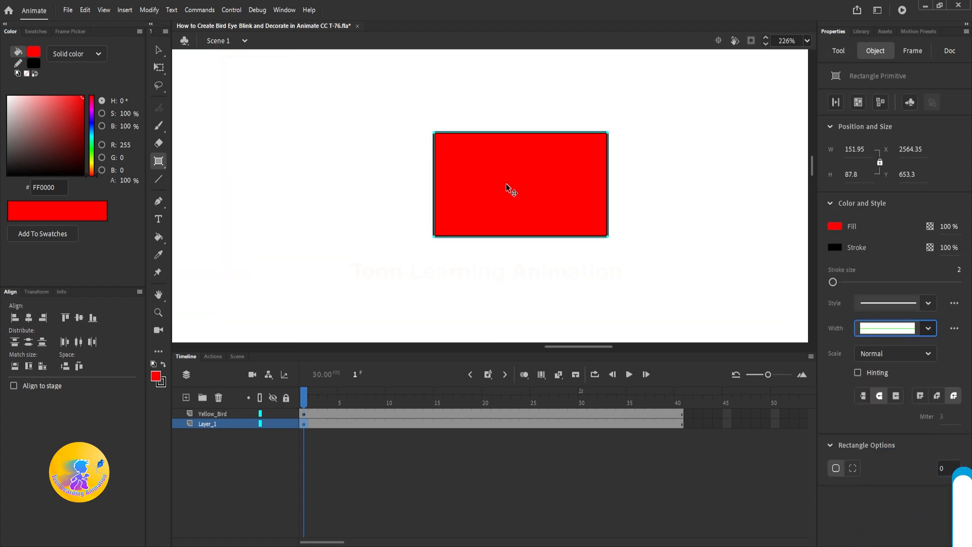
{"action": "left_click", "coordinate": [958, 272]}
{"action": "type", "text": "5"}
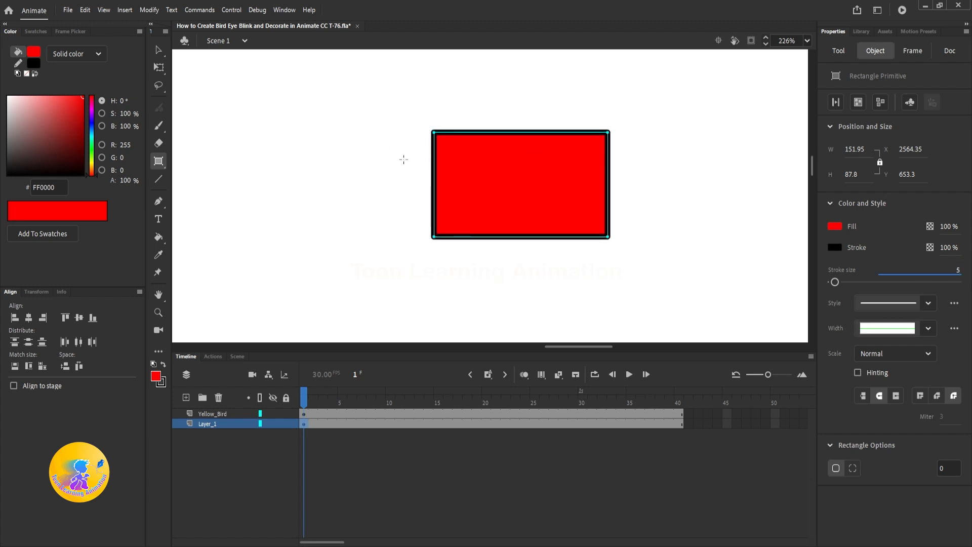
{"action": "left_click", "coordinate": [158, 50]}
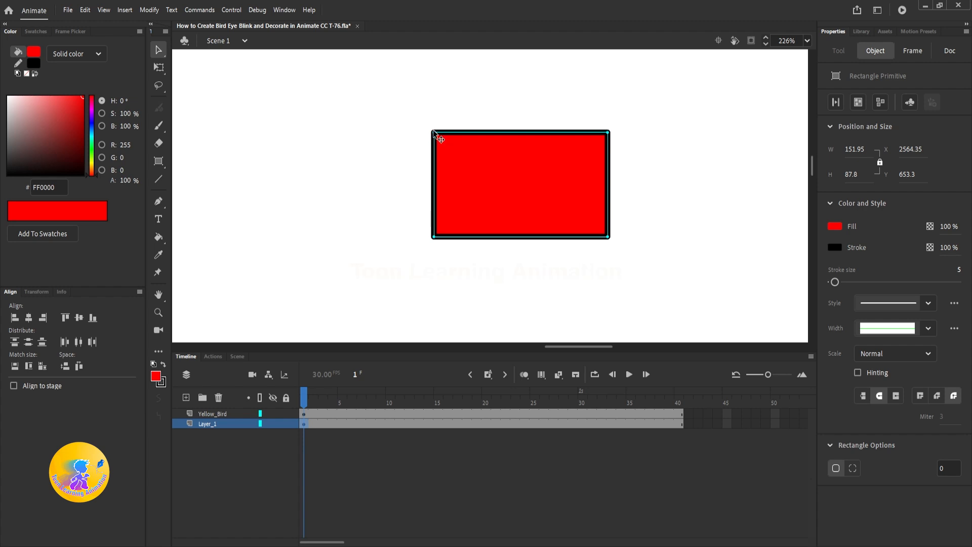
{"action": "left_click_drag", "start_coordinate": [435, 134], "coordinate": [536, 183]}
{"action": "left_click", "coordinate": [159, 68]}
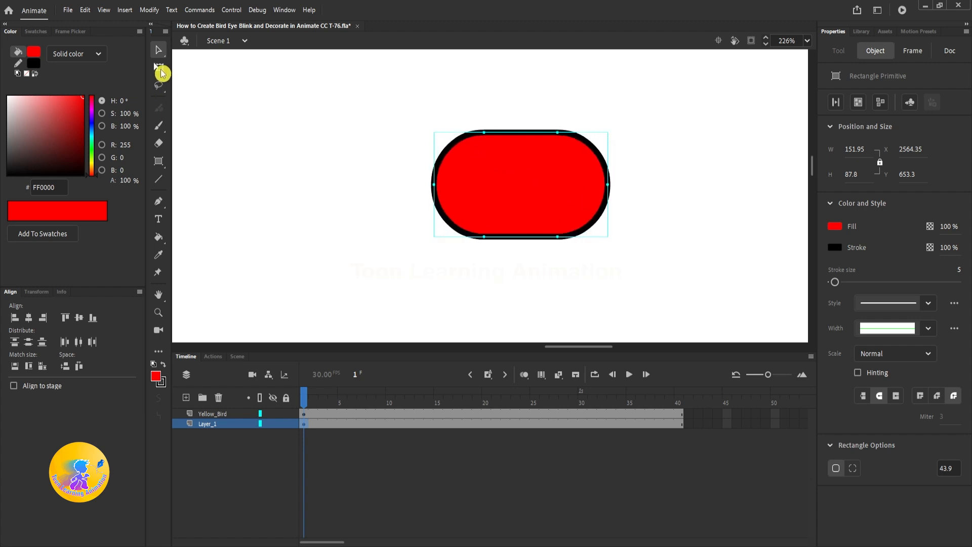
{"action": "left_click_drag", "start_coordinate": [611, 187], "coordinate": [617, 187]}
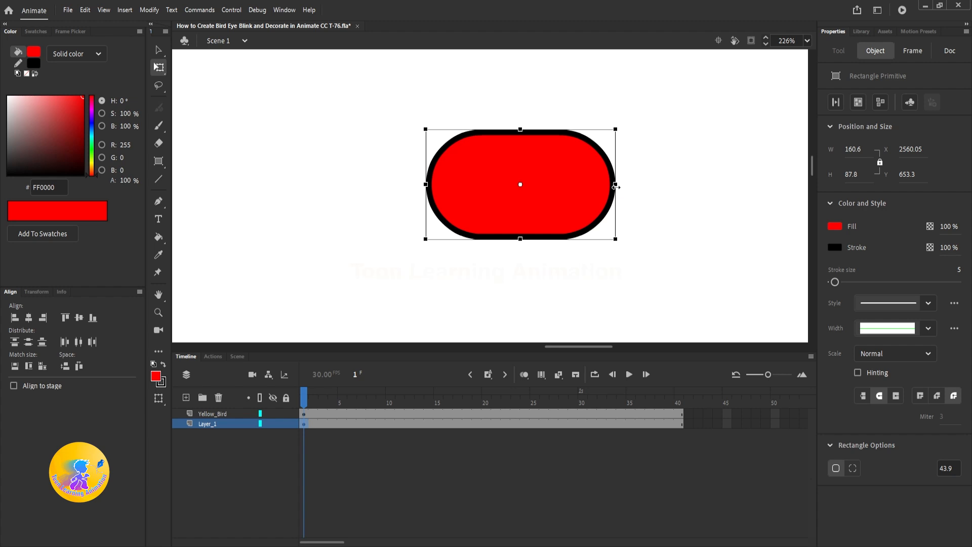
{"action": "key", "text": "ctrl+z"}
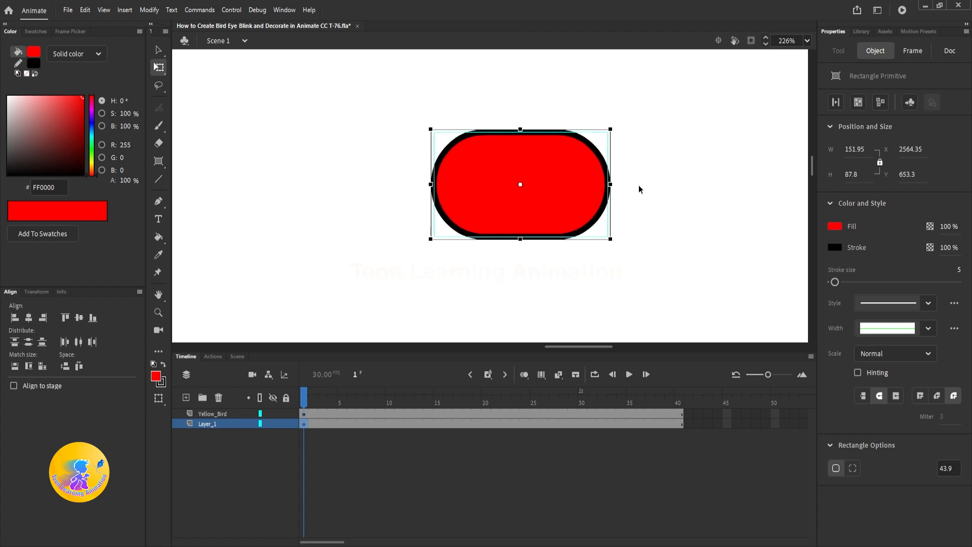
Break apart the rounded rectangle primitive and delete its red fill, keeping only the black outline.
{"action": "left_click_drag", "start_coordinate": [639, 190], "coordinate": [513, 191]}
{"action": "right_click", "coordinate": [429, 177]}
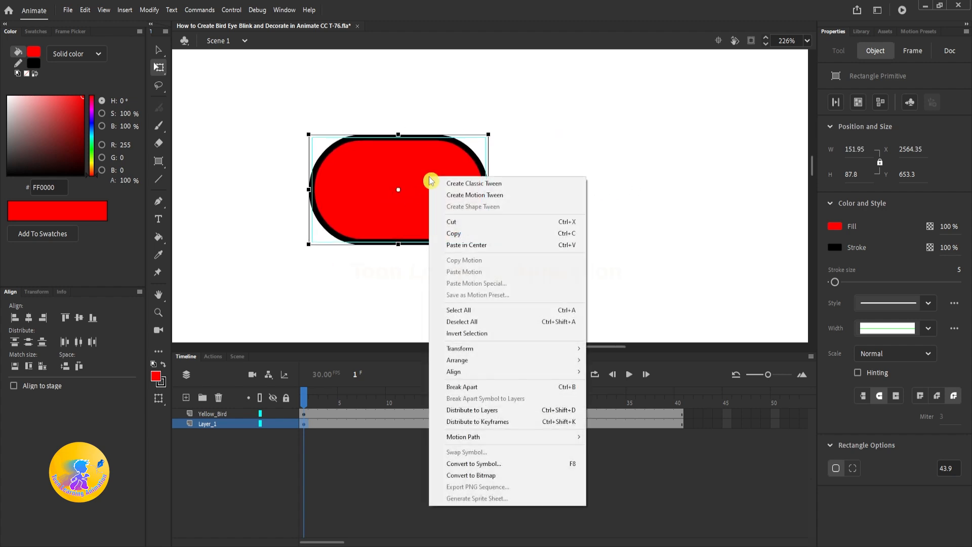
{"action": "left_click", "coordinate": [476, 387]}
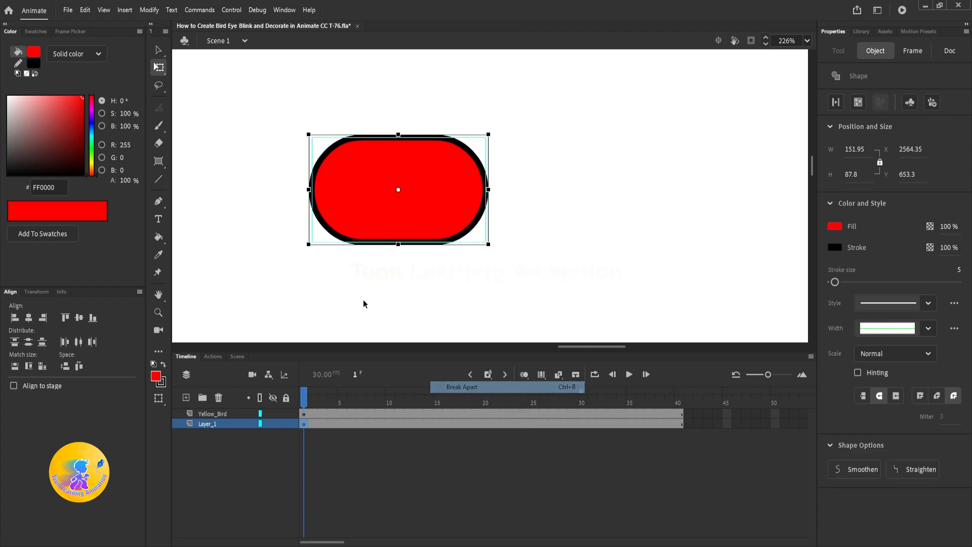
{"action": "left_click", "coordinate": [208, 82]}
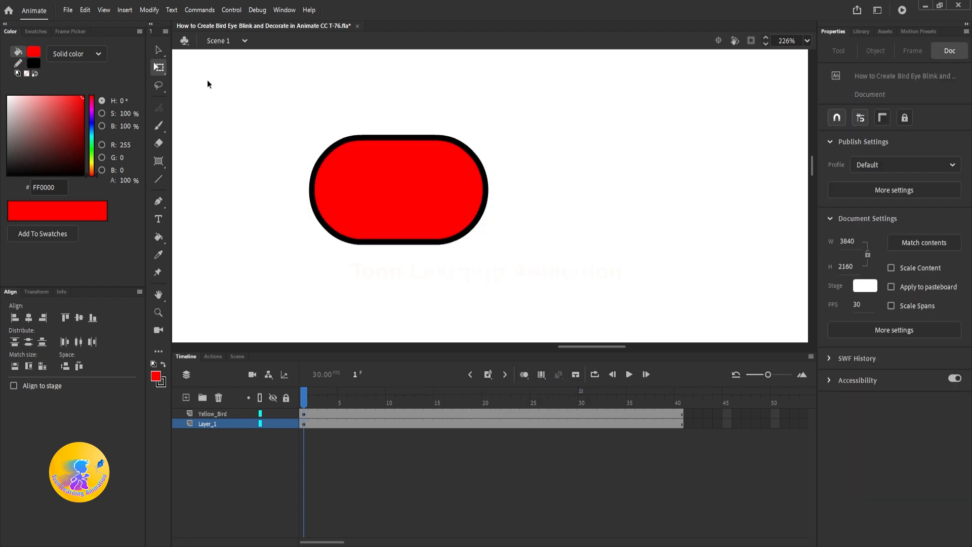
{"action": "left_click", "coordinate": [418, 207]}
{"action": "key", "text": "Delete"}
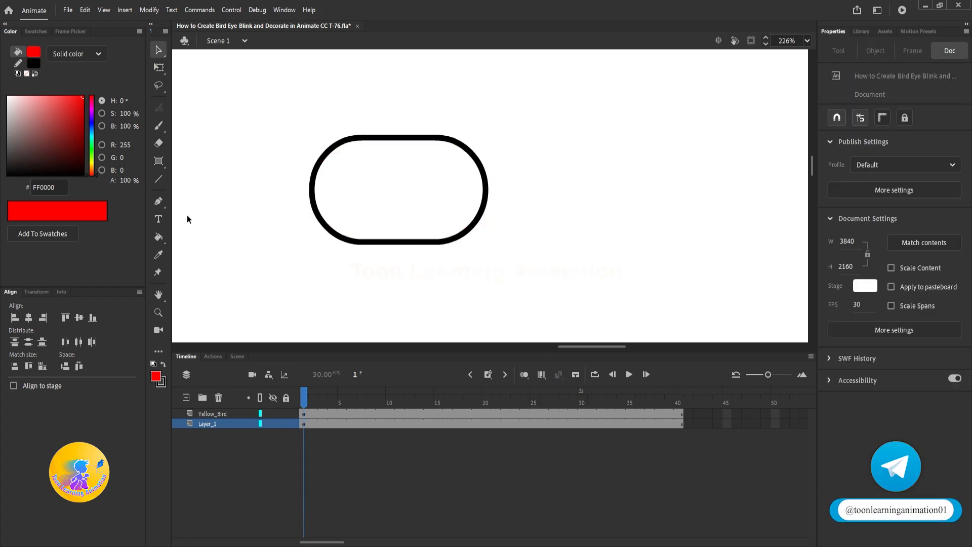
Add a horizontal line about 35 px long at the outline's right end and scale the whole link to about 38 by 18 px.
{"action": "left_click", "coordinate": [158, 179]}
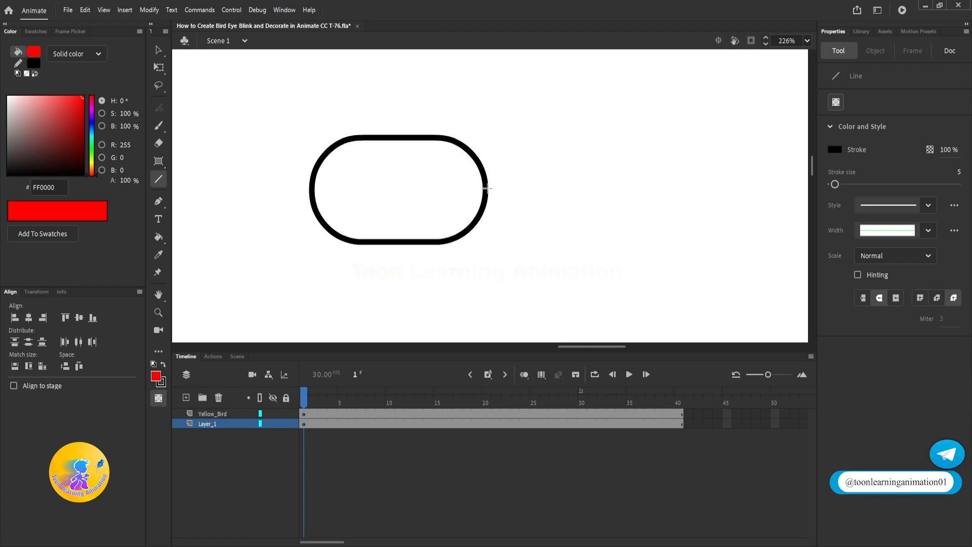
{"action": "left_click_drag", "start_coordinate": [487, 188], "coordinate": [495, 189]}
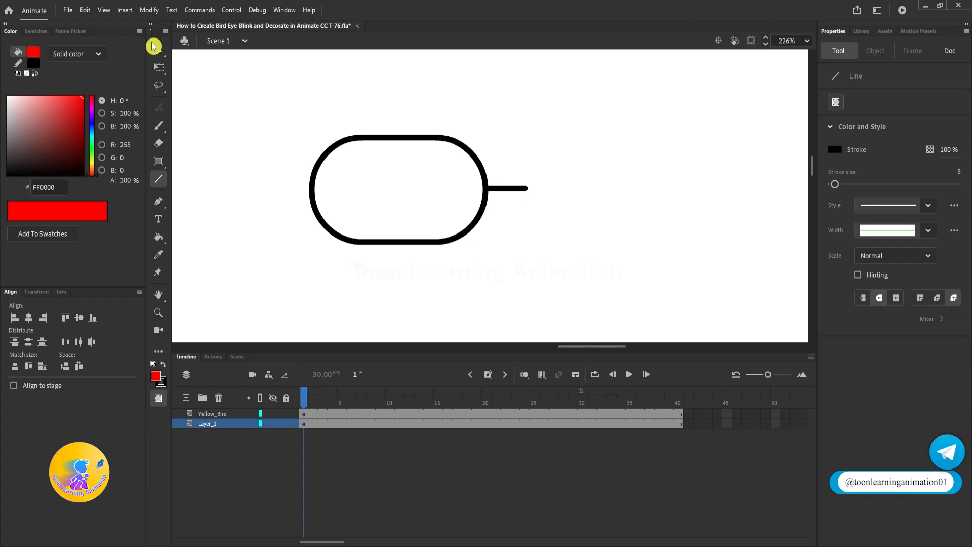
{"action": "left_click", "coordinate": [154, 46]}
{"action": "left_click_drag", "start_coordinate": [649, 99], "coordinate": [187, 311]}
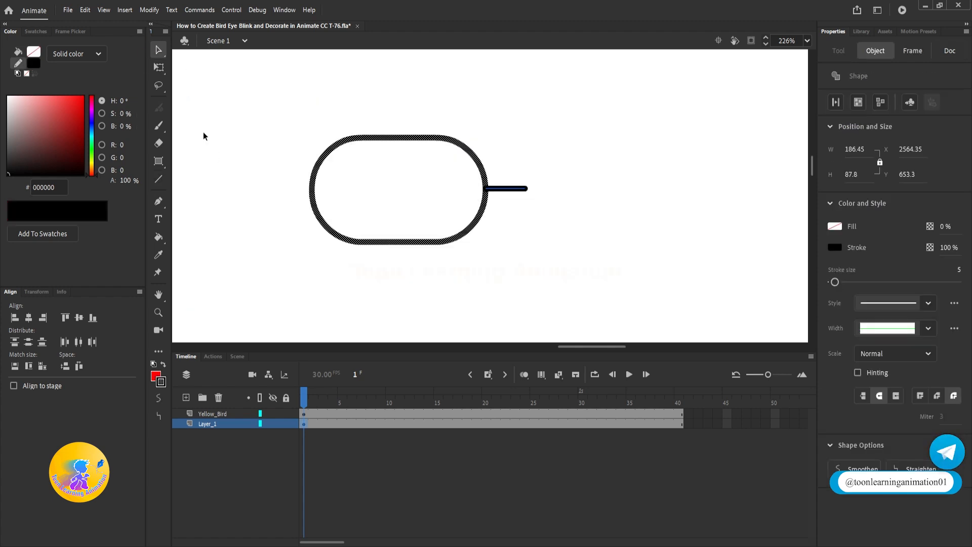
{"action": "left_click", "coordinate": [158, 67]}
{"action": "left_click_drag", "start_coordinate": [526, 242], "coordinate": [441, 217]}
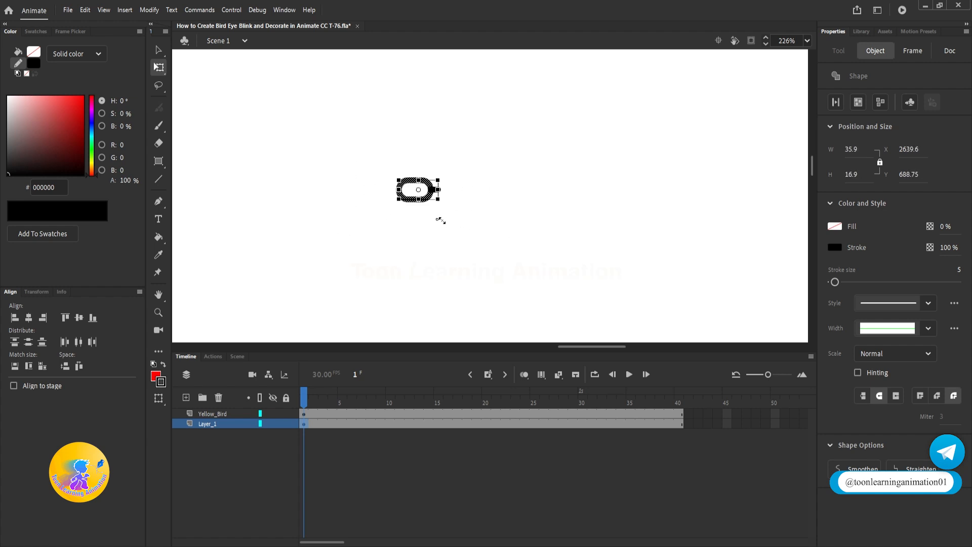
{"action": "scroll", "coordinate": [424, 184], "scroll_direction": "up", "scroll_amount": 3}
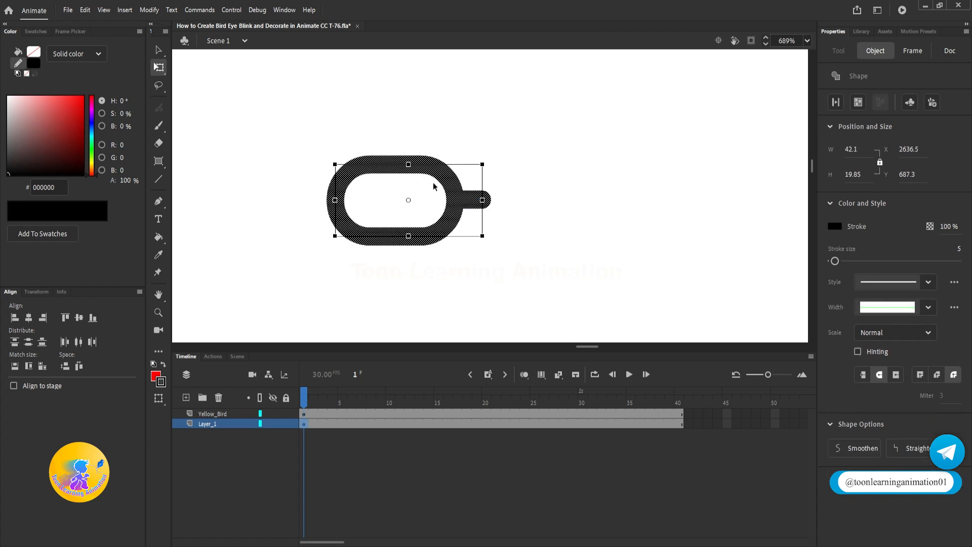
{"action": "scroll", "coordinate": [433, 182], "scroll_direction": "up", "scroll_amount": 1}
{"action": "left_click", "coordinate": [407, 208]}
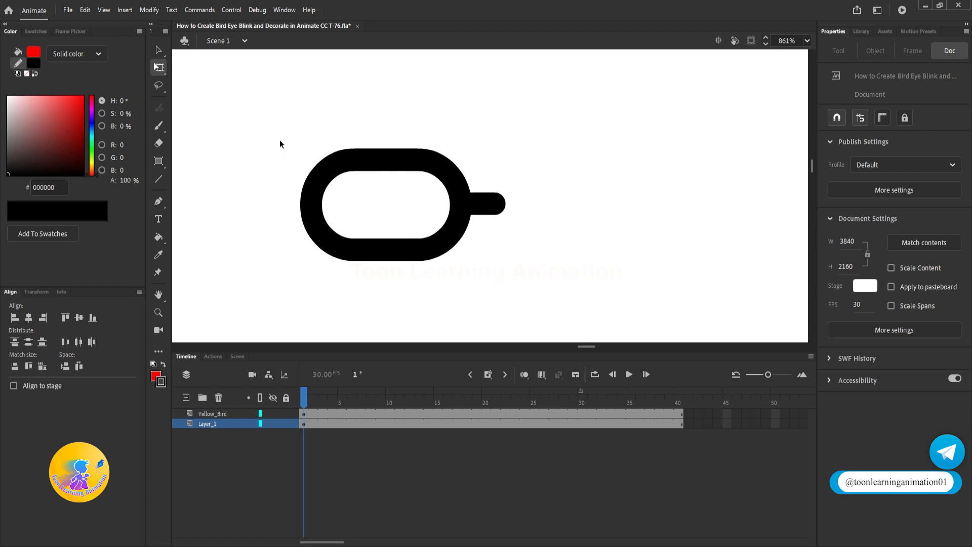
{"action": "left_click_drag", "start_coordinate": [261, 119], "coordinate": [663, 337]}
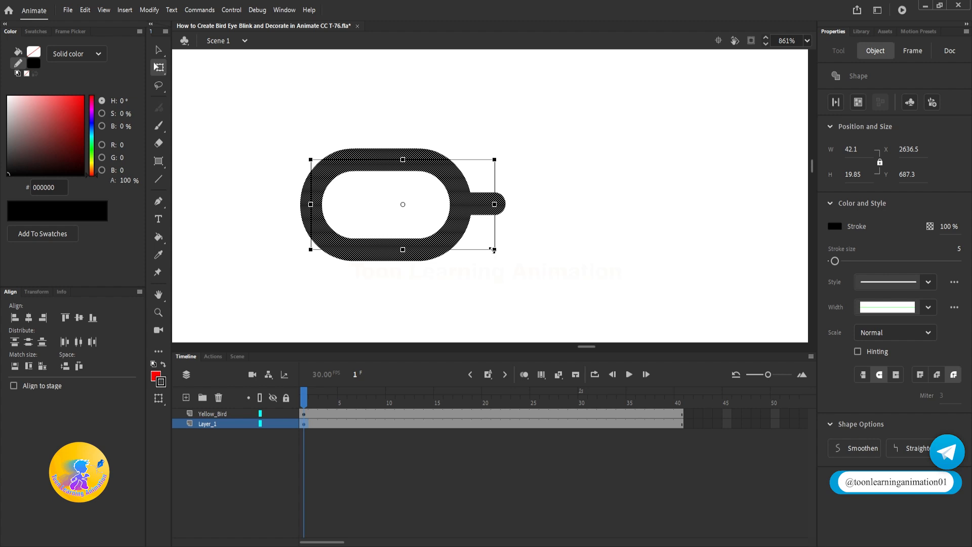
{"action": "mouse_move", "coordinate": [492, 250]}
{"action": "left_mouse_down"}
{"action": "mouse_move", "coordinate": [478, 247]}
{"action": "mouse_move", "coordinate": [488, 249]}
{"action": "left_mouse_up"}
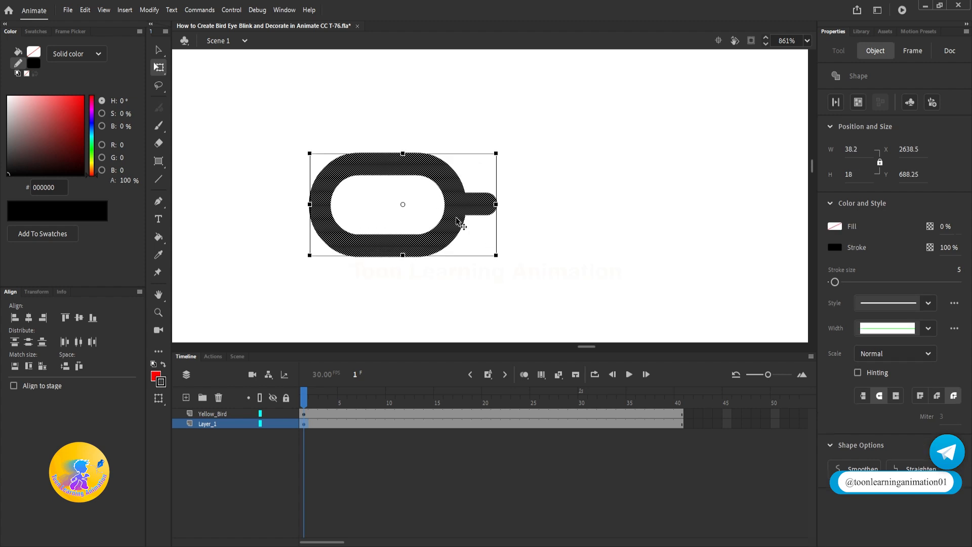
Create a paint brush from the chain-link shape as a Pattern Brush with Stretch to fit and add it.
{"action": "right_click", "coordinate": [454, 219]}
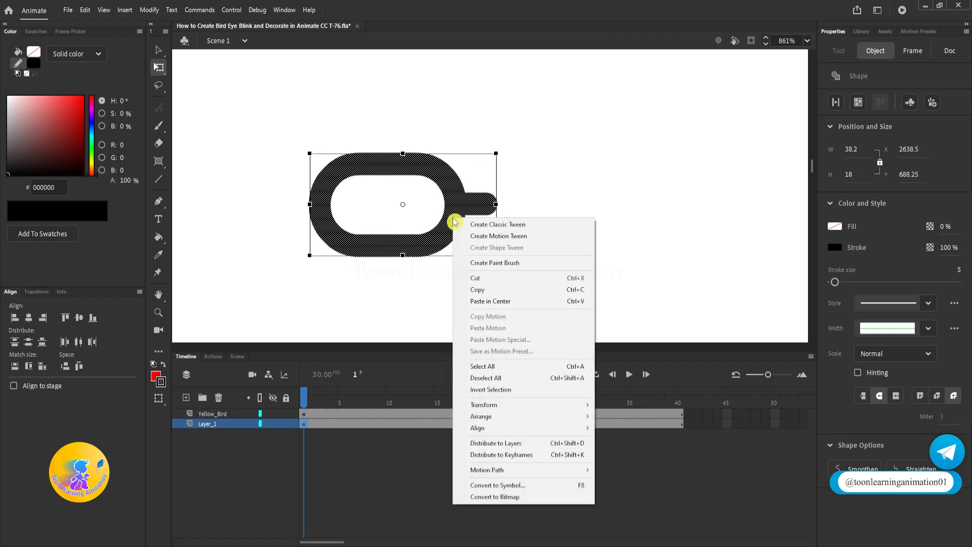
{"action": "left_click", "coordinate": [498, 263]}
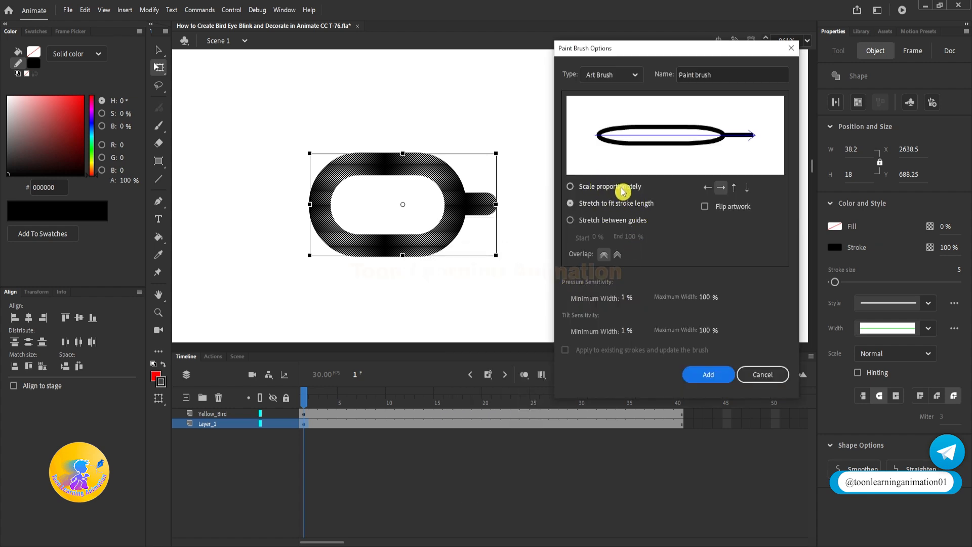
{"action": "left_click", "coordinate": [571, 187]}
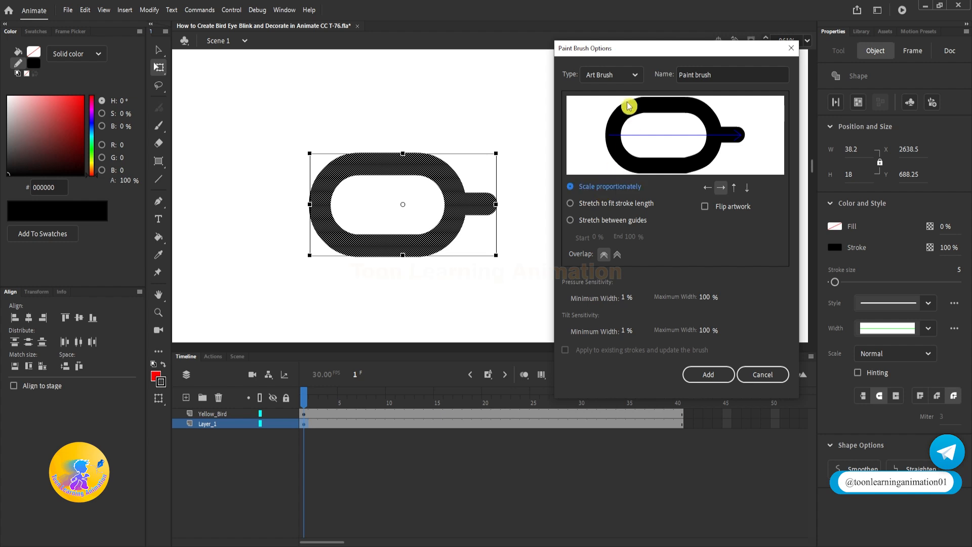
{"action": "left_click", "coordinate": [615, 75]}
{"action": "left_click", "coordinate": [601, 110]}
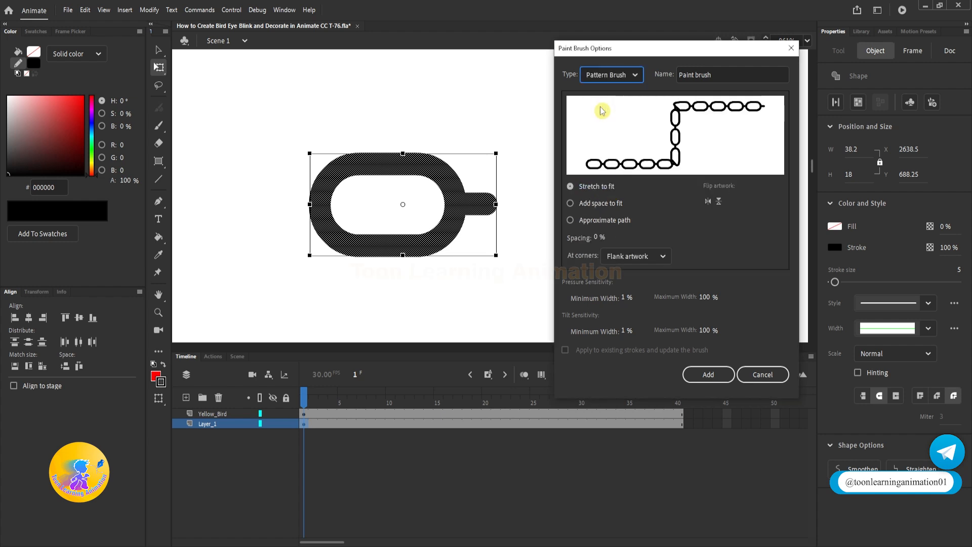
{"action": "left_click", "coordinate": [570, 187]}
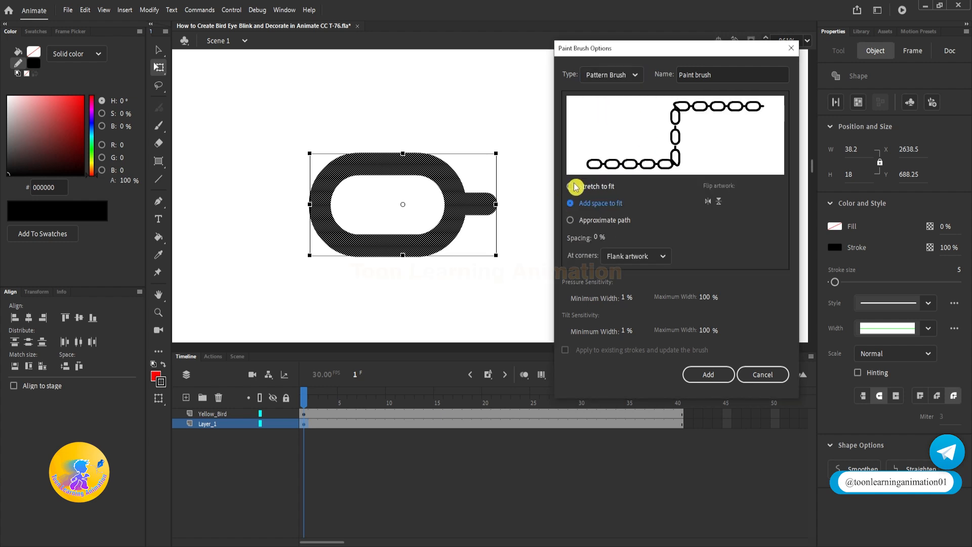
{"action": "left_click", "coordinate": [589, 194]}
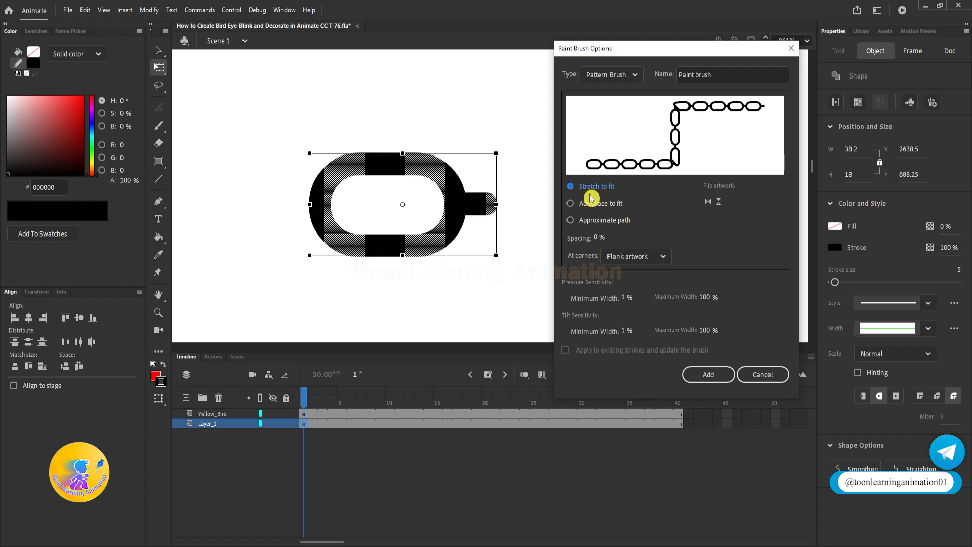
{"action": "left_click", "coordinate": [704, 380]}
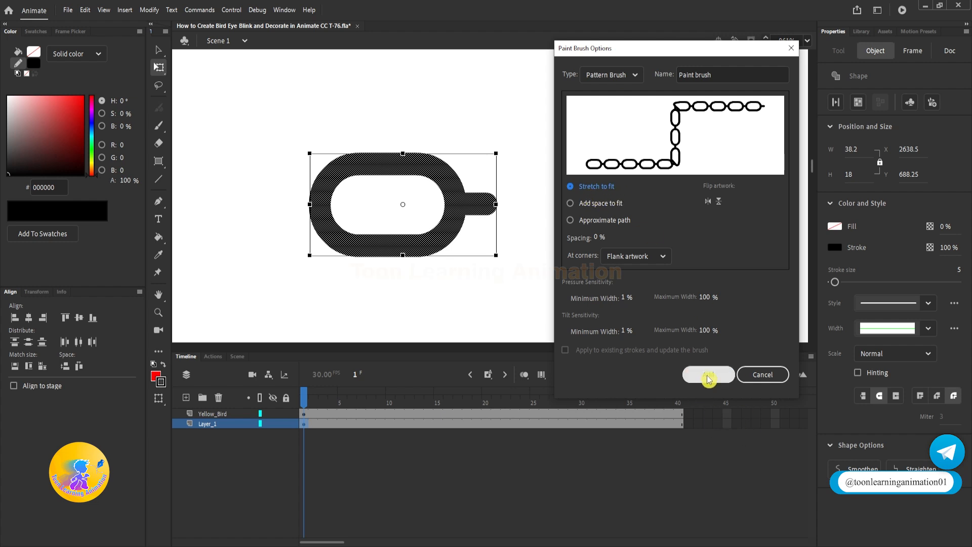
Delete the original chain-link shape from the stage.
{"action": "scroll", "coordinate": [549, 245], "scroll_direction": "down", "scroll_amount": 3}
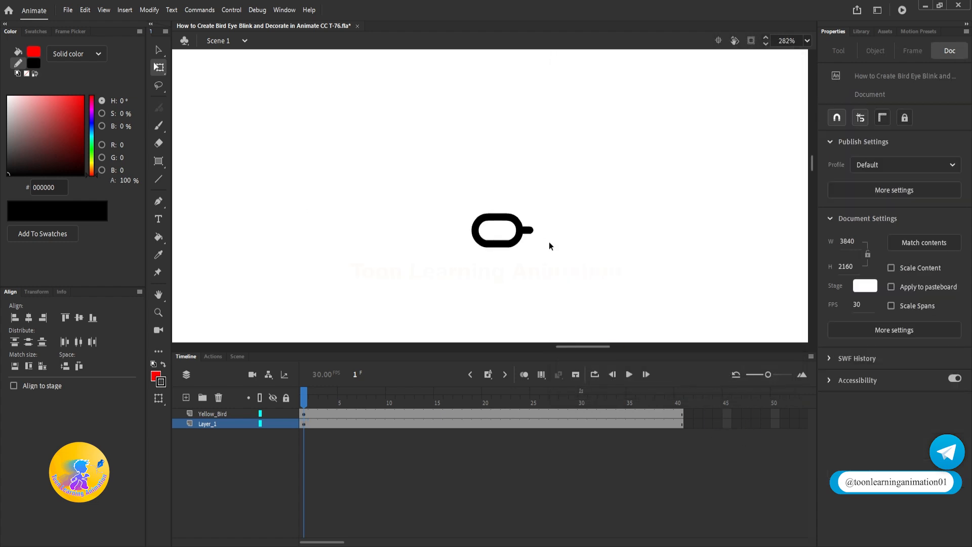
{"action": "scroll", "coordinate": [582, 209], "scroll_direction": "down", "scroll_amount": 2}
{"action": "left_click_drag", "start_coordinate": [585, 207], "coordinate": [418, 285]}
{"action": "key", "text": "Delete"}
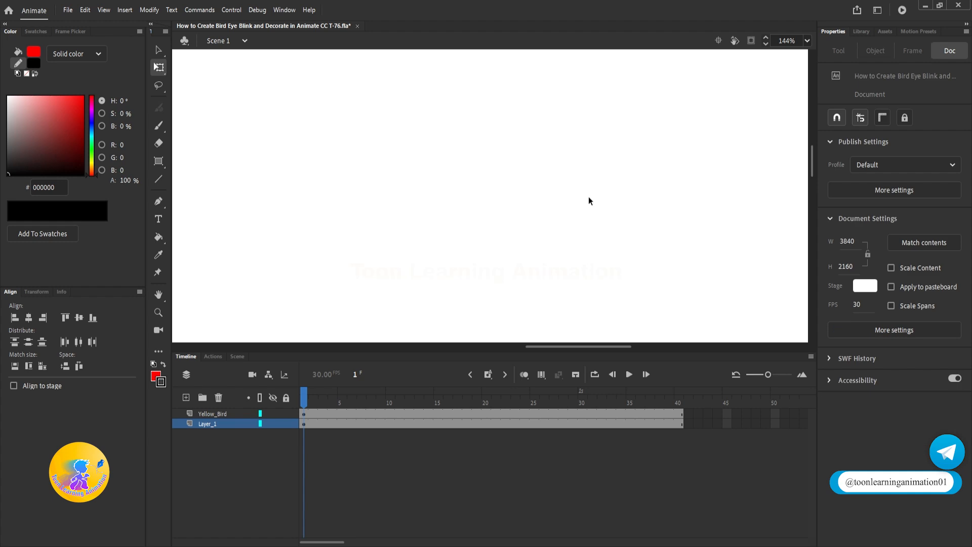
Draw a horizontal test line with the chain stroke style in the empty area beside the bird.
{"action": "scroll", "coordinate": [585, 200], "scroll_direction": "down", "scroll_amount": 3}
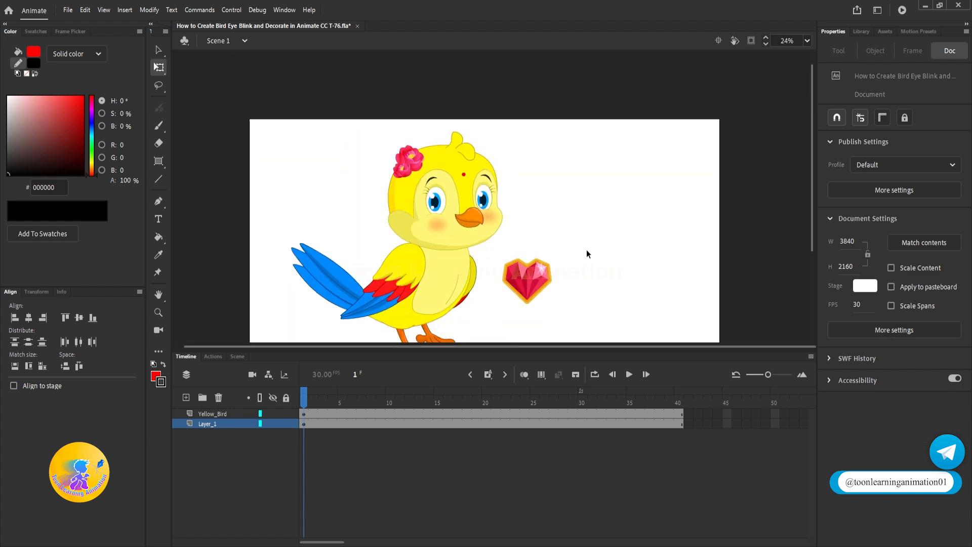
{"action": "scroll", "coordinate": [587, 250], "scroll_direction": "up", "scroll_amount": 2}
{"action": "left_click", "coordinate": [159, 186]}
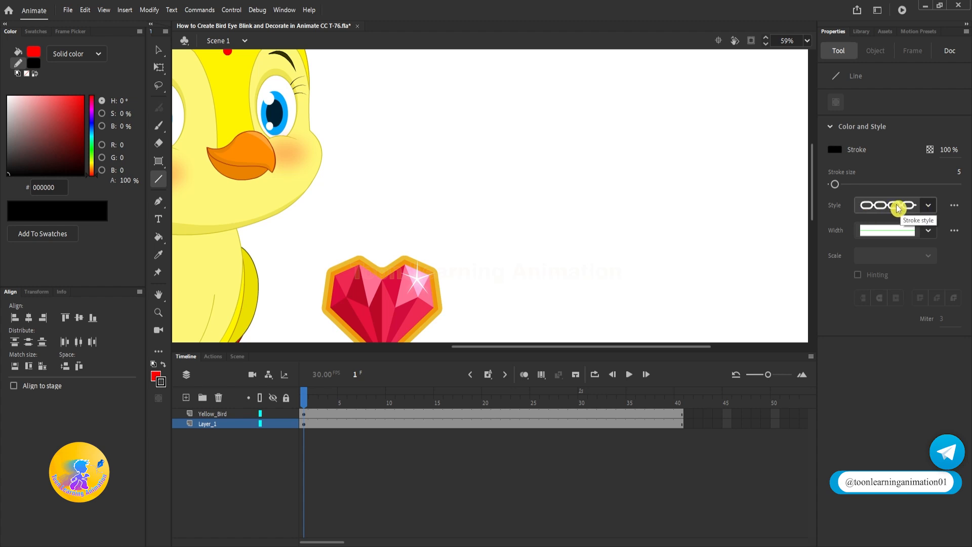
{"action": "left_click", "coordinate": [928, 210]}
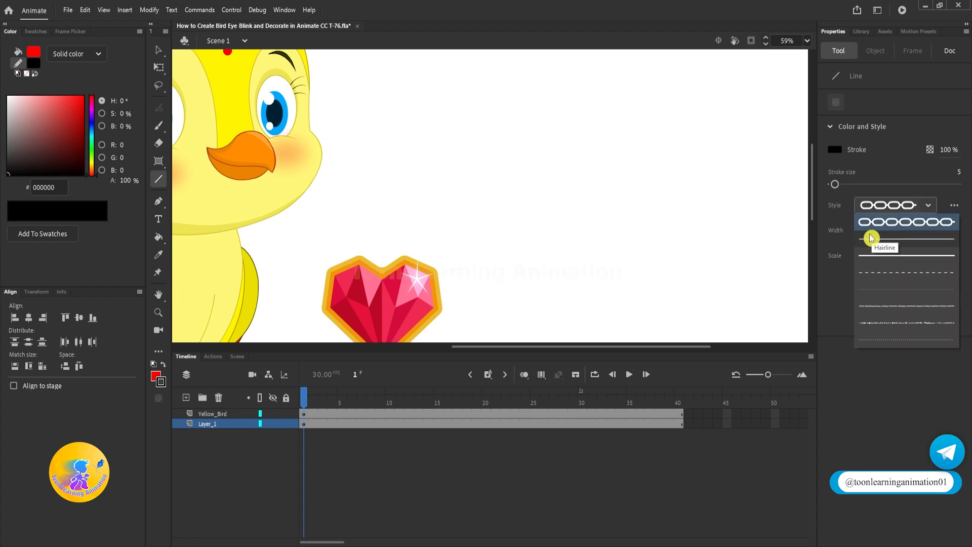
{"action": "left_click_drag", "start_coordinate": [437, 174], "coordinate": [562, 177]}
{"action": "scroll", "coordinate": [560, 175], "scroll_direction": "up", "scroll_amount": 4}
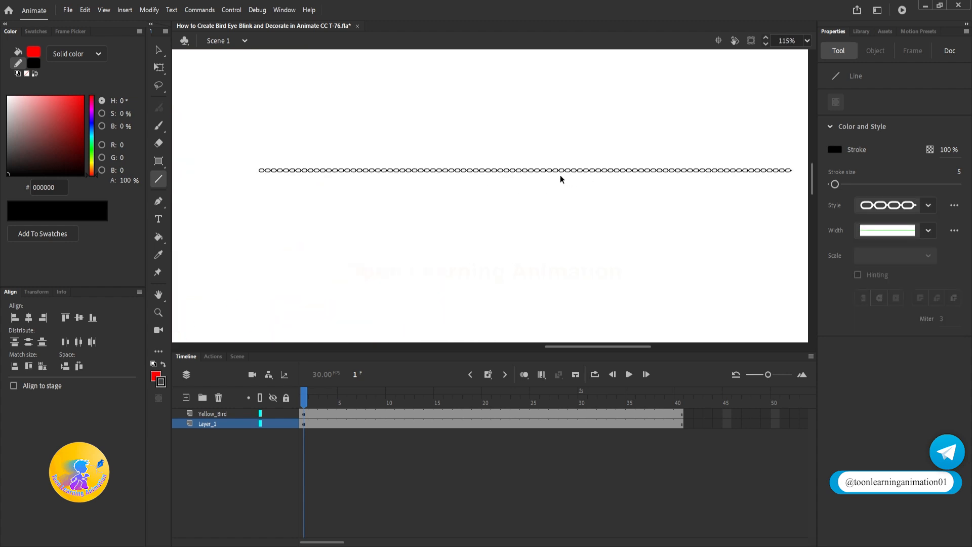
{"action": "scroll", "coordinate": [531, 173], "scroll_direction": "down", "scroll_amount": 4}
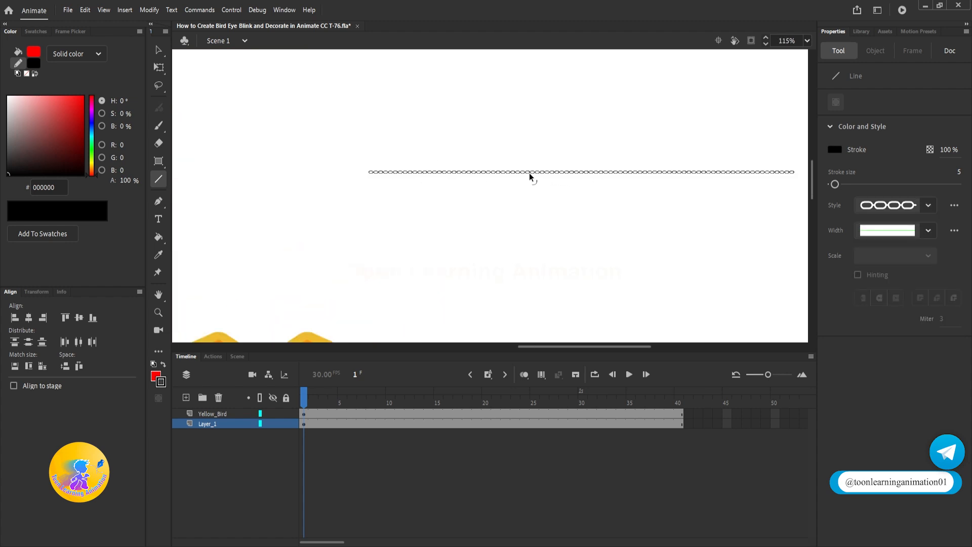
Set the chain line's stroke size to 21 and delete the test line.
{"action": "left_click", "coordinate": [159, 55]}
{"action": "left_click_drag", "start_coordinate": [720, 123], "coordinate": [401, 212]}
{"action": "mouse_move", "coordinate": [835, 282]}
{"action": "left_mouse_down"}
{"action": "mouse_move", "coordinate": [911, 292]}
{"action": "mouse_move", "coordinate": [847, 296]}
{"action": "left_mouse_up"}
{"action": "left_click_drag", "start_coordinate": [719, 111], "coordinate": [639, 158]}
{"action": "key", "text": "Delete"}
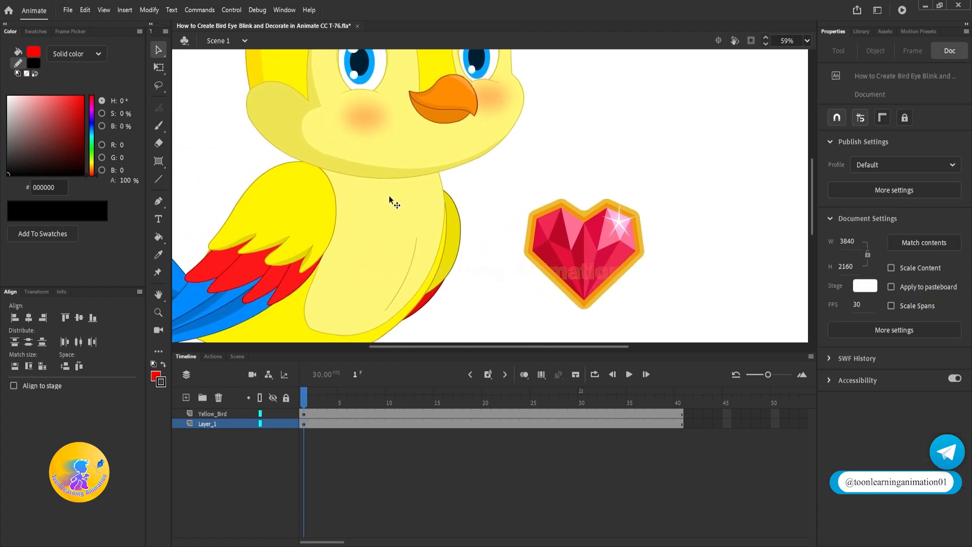
Draw a looped chain-style Pen curve about 398 × 415 px around the bird's neck, dipping onto the chest.
{"action": "scroll", "coordinate": [389, 199], "scroll_direction": "up", "scroll_amount": 3}
{"action": "left_click", "coordinate": [162, 204]}
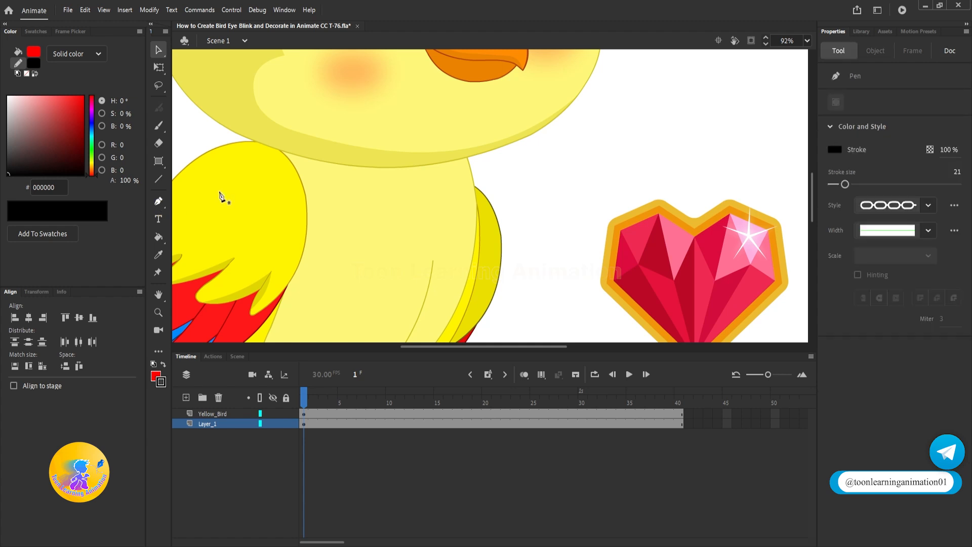
{"action": "left_click_drag", "start_coordinate": [409, 247], "coordinate": [359, 219]}
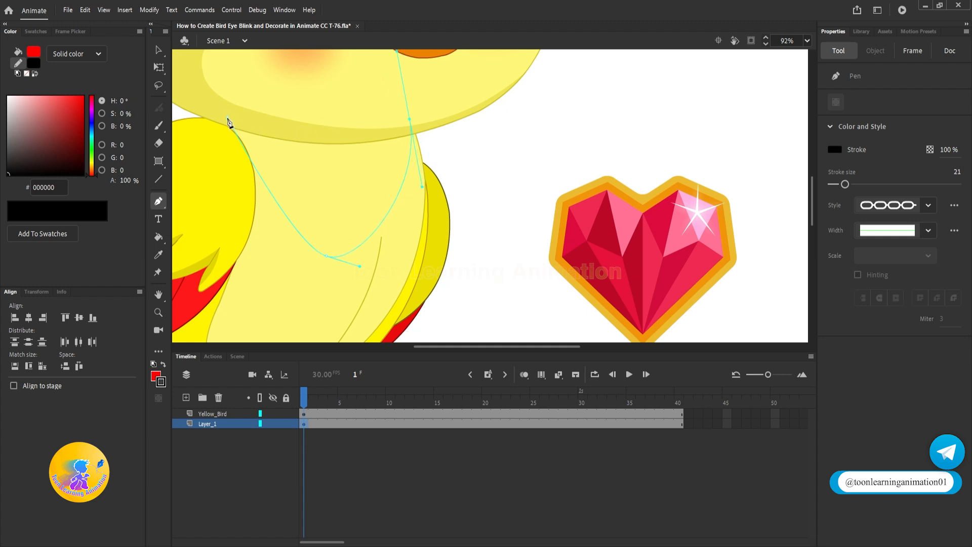
{"action": "key", "text": "v"}
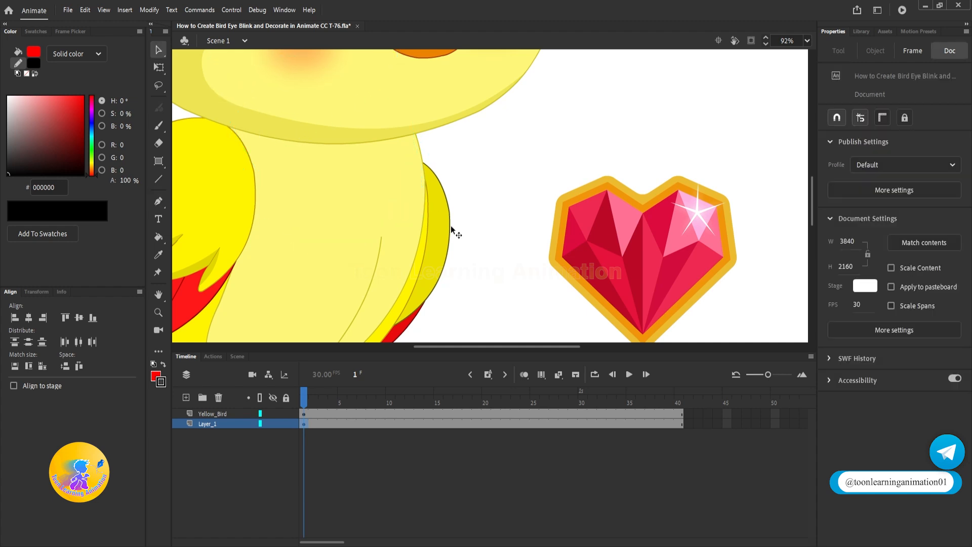
Move Layer_1 above the Yellow_Bird layer.
{"action": "key", "text": "ctrl+2"}
{"action": "left_click", "coordinate": [202, 424]}
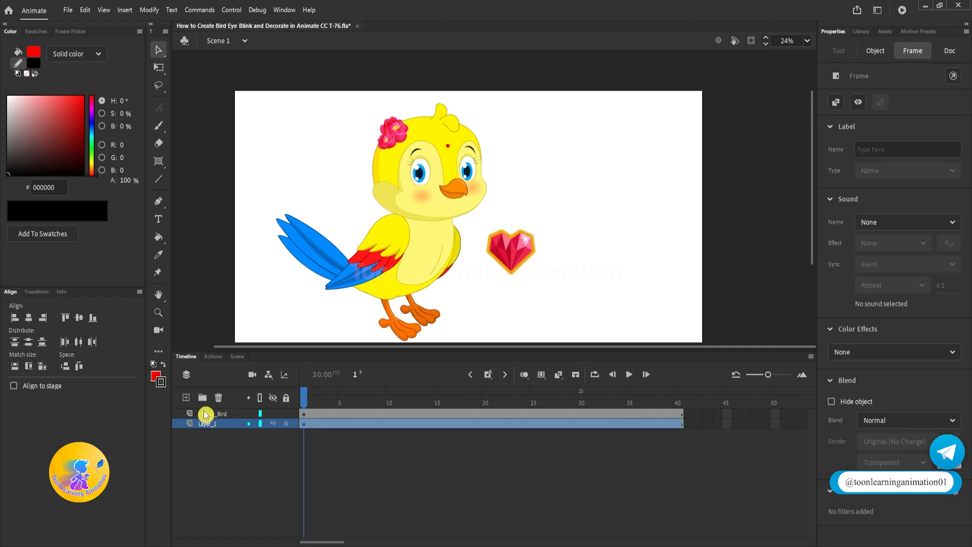
{"action": "left_click_drag", "start_coordinate": [207, 409], "coordinate": [206, 410]}
{"action": "scroll", "coordinate": [613, 157], "scroll_direction": "up", "scroll_amount": 3}
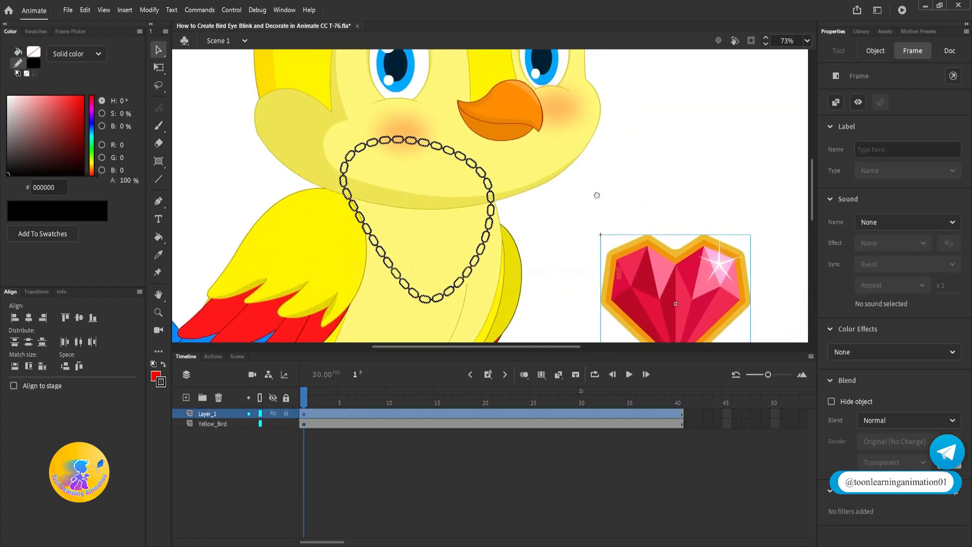
Set the neck chain's stroke size to 13.
{"action": "left_click", "coordinate": [586, 193]}
{"action": "scroll", "coordinate": [523, 211], "scroll_direction": "down", "scroll_amount": 2}
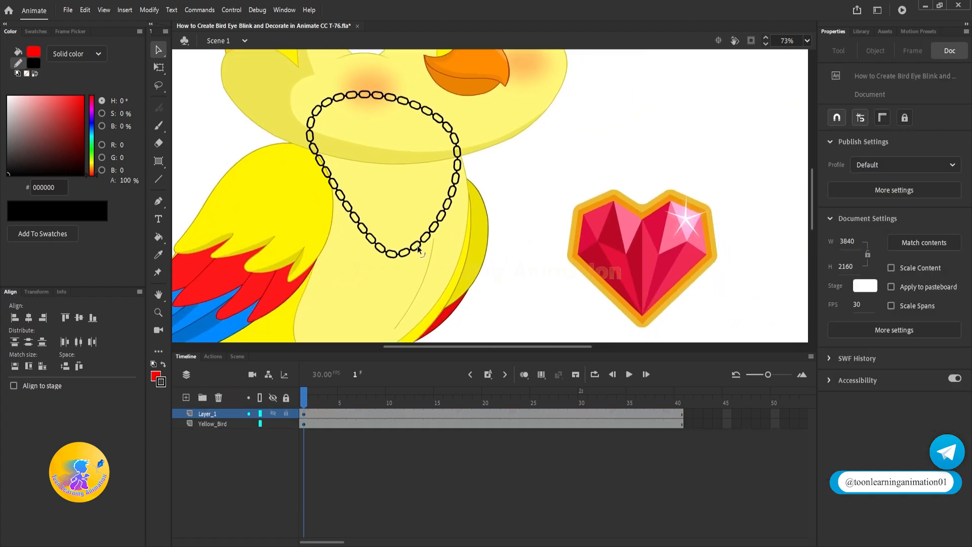
{"action": "left_click", "coordinate": [420, 248]}
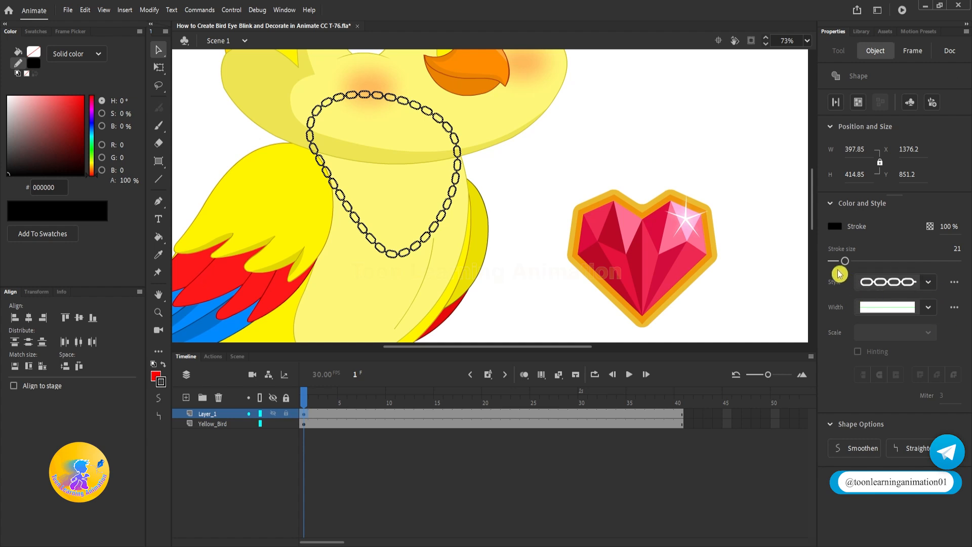
{"action": "left_click_drag", "start_coordinate": [844, 265], "coordinate": [838, 264]}
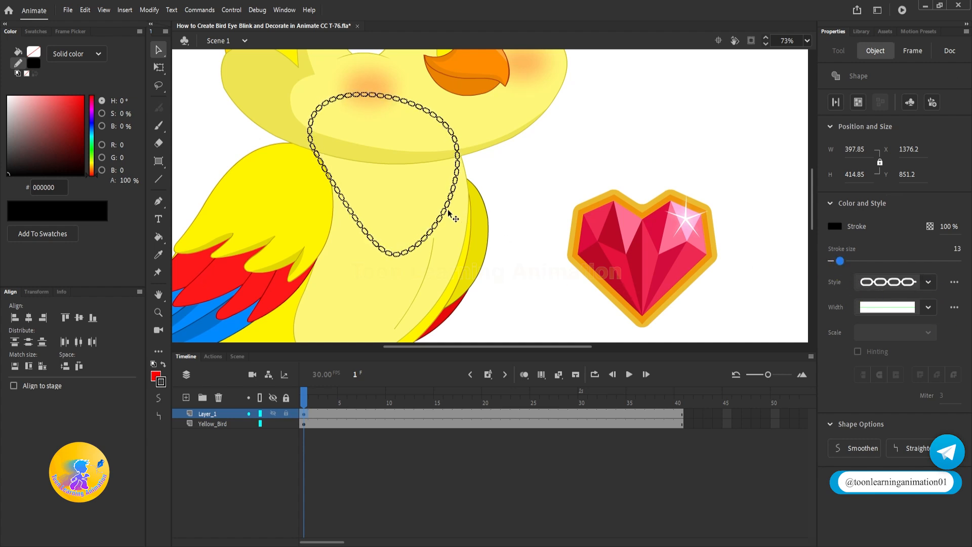
Recolour the neck chain's stroke to gold, FFD800.
{"action": "scroll", "coordinate": [449, 211], "scroll_direction": "up", "scroll_amount": 4}
{"action": "left_click", "coordinate": [161, 383]}
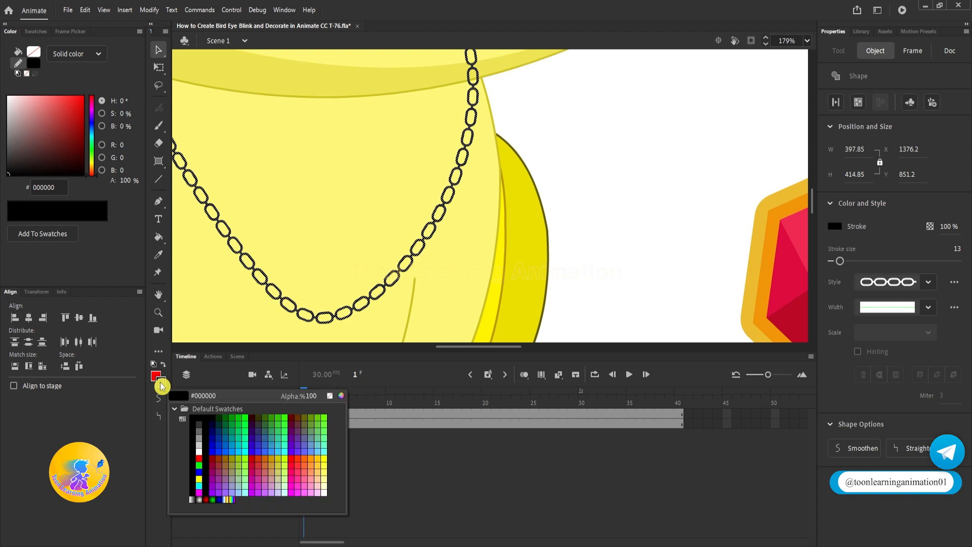
{"action": "left_click", "coordinate": [342, 404]}
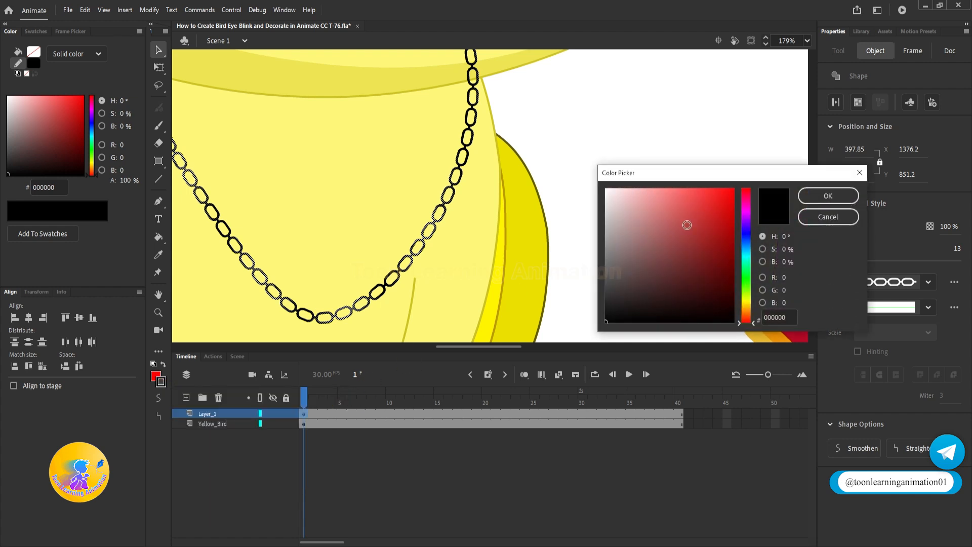
{"action": "left_click", "coordinate": [748, 303]}
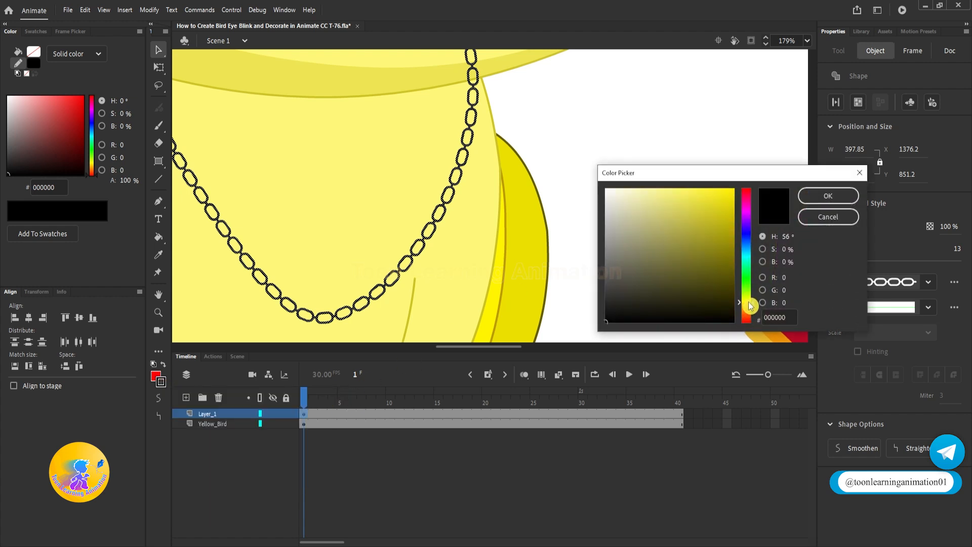
{"action": "left_click", "coordinate": [721, 201]}
{"action": "left_click_drag", "start_coordinate": [722, 201], "coordinate": [773, 160]}
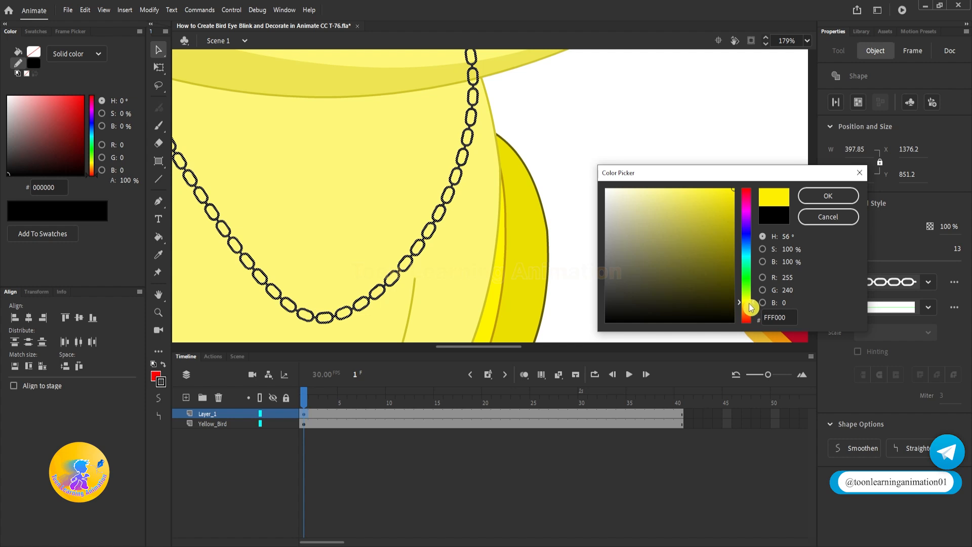
{"action": "left_click_drag", "start_coordinate": [748, 303], "coordinate": [748, 303]}
{"action": "left_click", "coordinate": [828, 196]}
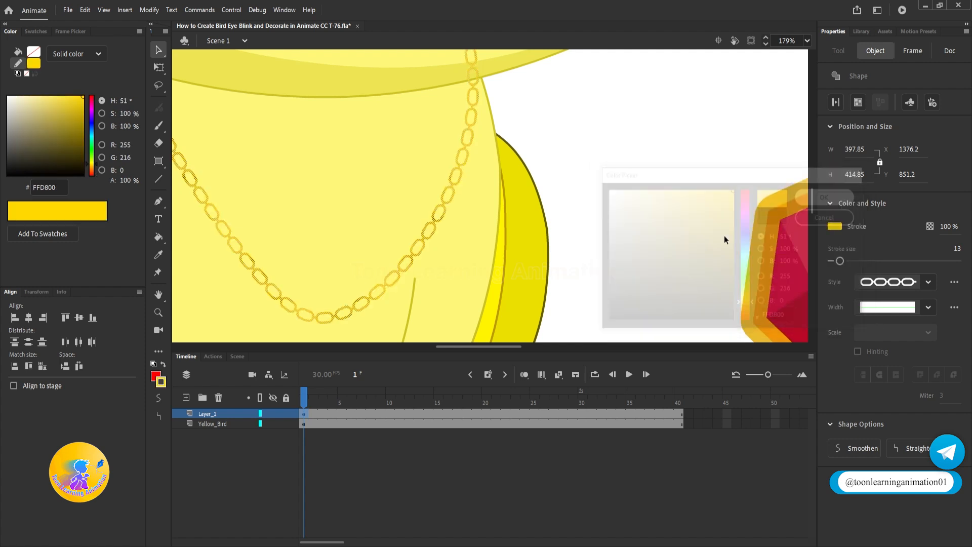
{"action": "left_click", "coordinate": [611, 189]}
{"action": "scroll", "coordinate": [456, 195], "scroll_direction": "down", "scroll_amount": 4}
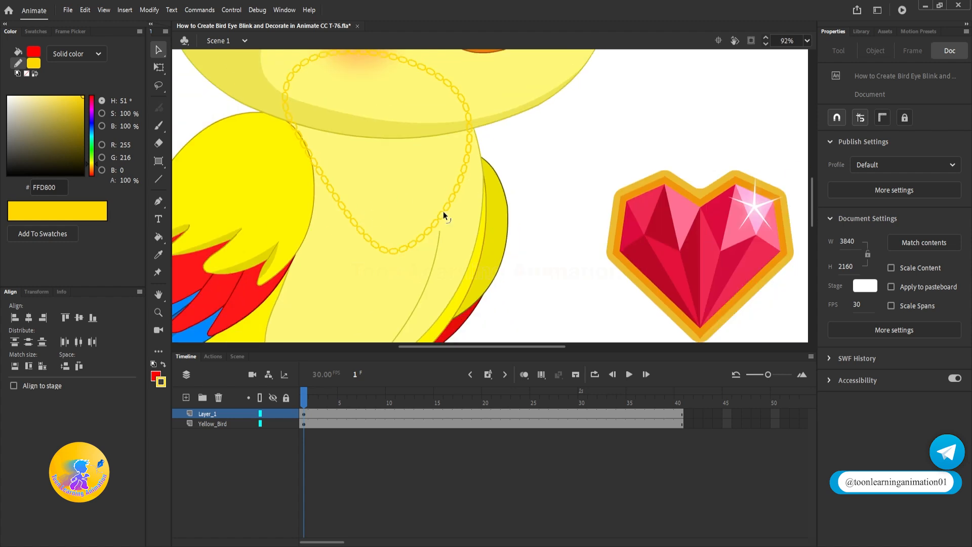
Shift the gold chain slightly to the right on the neck, to X 1388.05, and group it.
{"action": "left_click", "coordinate": [417, 242]}
{"action": "scroll", "coordinate": [450, 211], "scroll_direction": "up", "scroll_amount": 3}
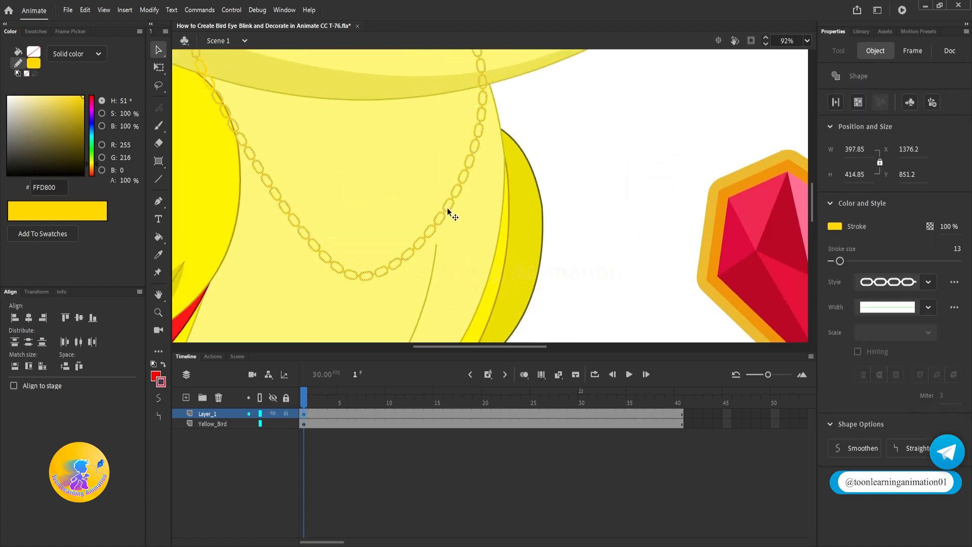
{"action": "left_click_drag", "start_coordinate": [458, 207], "coordinate": [455, 207]}
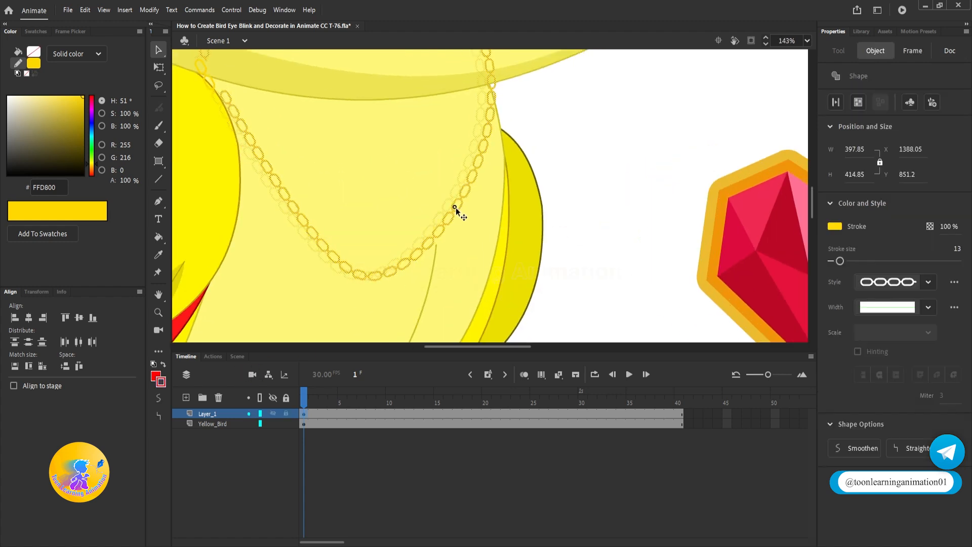
{"action": "scroll", "coordinate": [455, 208], "scroll_direction": "down", "scroll_amount": 3}
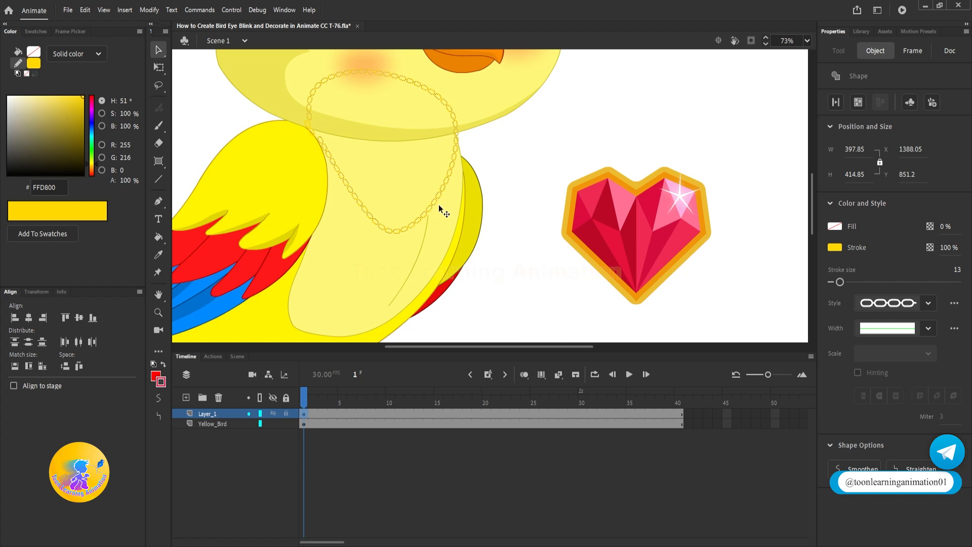
{"action": "key", "text": "ctrl+g"}
Move the heart diamond to the chain's lowest point and scale it down to about 110.6 × 97.8.
{"action": "left_click_drag", "start_coordinate": [636, 220], "coordinate": [413, 262]}
{"action": "key", "text": "q"}
{"action": "left_click_drag", "start_coordinate": [462, 209], "coordinate": [408, 220]}
{"action": "scroll", "coordinate": [410, 267], "scroll_direction": "up", "scroll_amount": 3}
Arrange the heart diamond in front of the chain.
{"action": "right_click", "coordinate": [407, 220]}
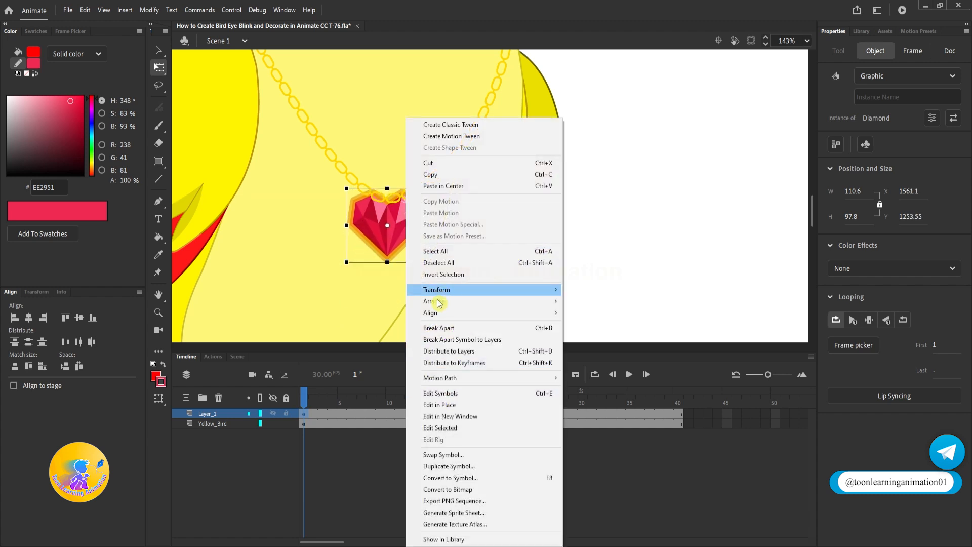
{"action": "mouse_move", "coordinate": [445, 301]}
{"action": "left_click", "coordinate": [618, 303]}
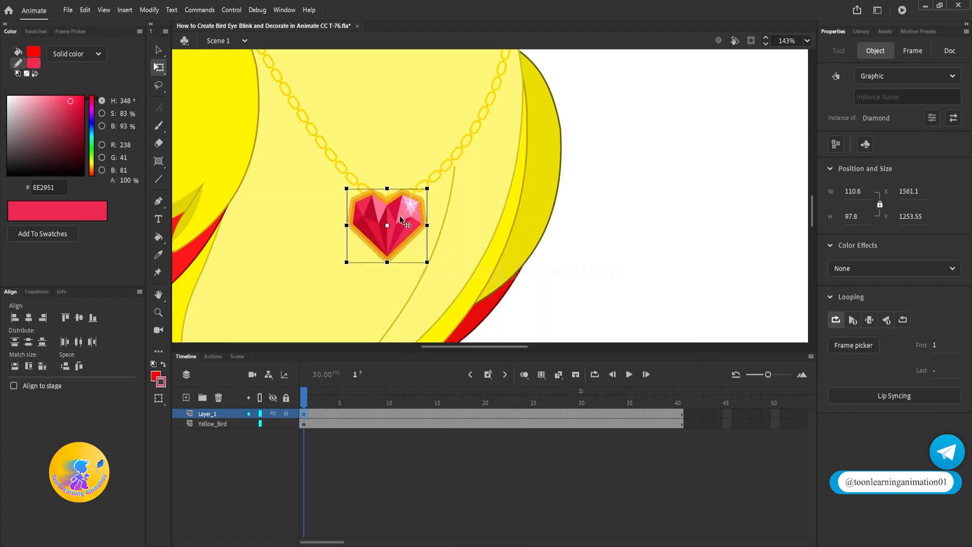
{"action": "scroll", "coordinate": [407, 220], "scroll_direction": "down", "scroll_amount": 3}
{"action": "scroll", "coordinate": [408, 201], "scroll_direction": "up", "scroll_amount": 3}
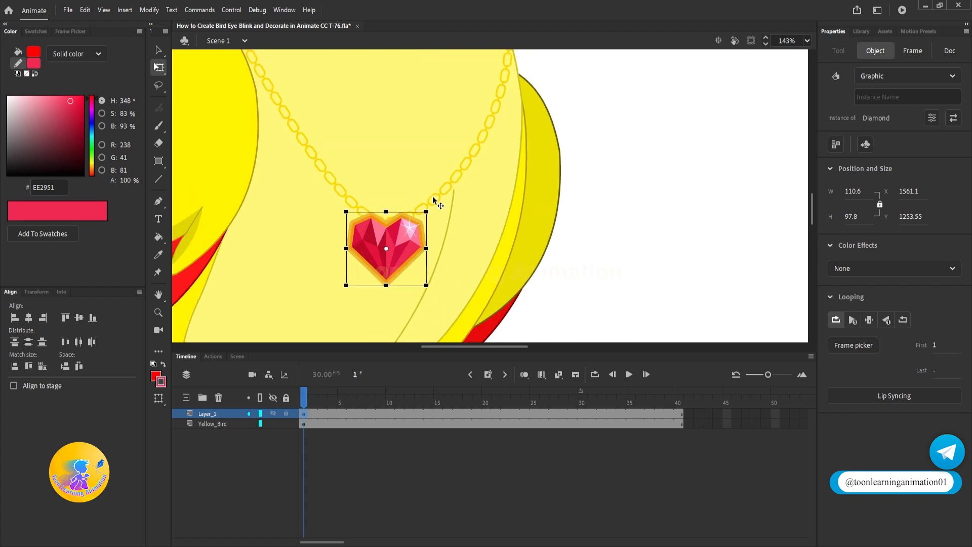
Cut the chain and diamond and paste them onto a new layer inside the YB Body symbol, positioned over the chest.
{"action": "left_click", "coordinate": [436, 203], "text": "shift"}
{"action": "scroll", "coordinate": [430, 202], "scroll_direction": "down", "scroll_amount": 3}
{"action": "double_click", "coordinate": [424, 166]}
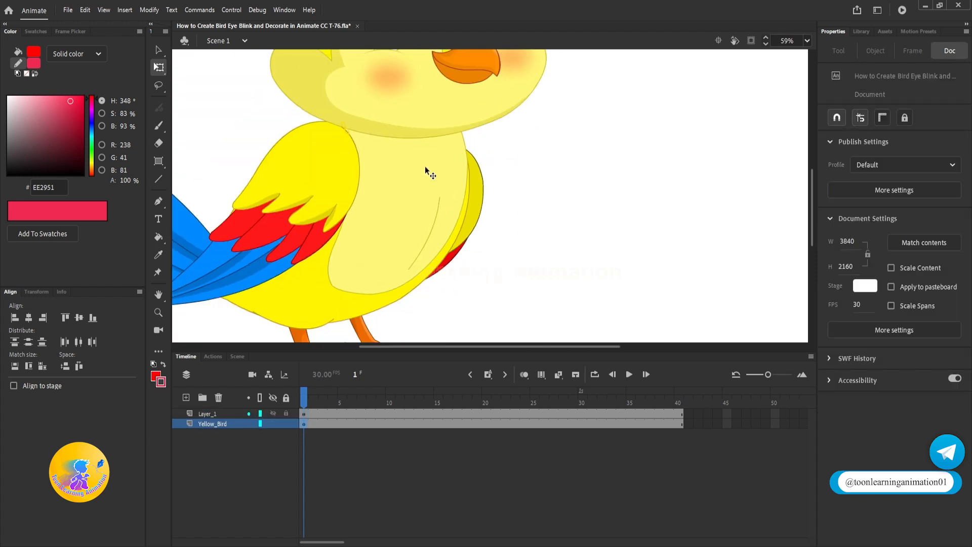
{"action": "double_click", "coordinate": [424, 166]}
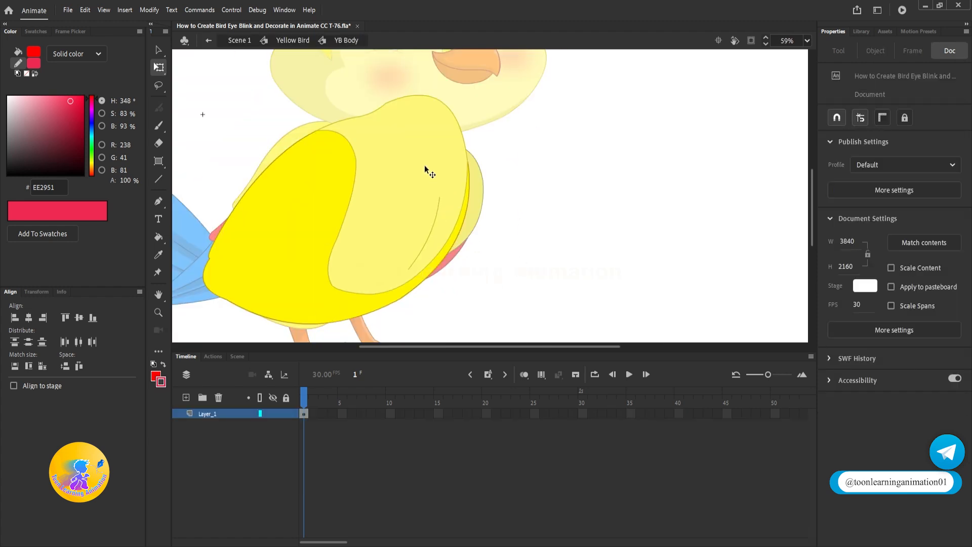
{"action": "left_click", "coordinate": [186, 398]}
{"action": "key", "text": "ctrl+v"}
{"action": "left_click_drag", "start_coordinate": [506, 273], "coordinate": [411, 249]}
{"action": "left_click", "coordinate": [392, 148]}
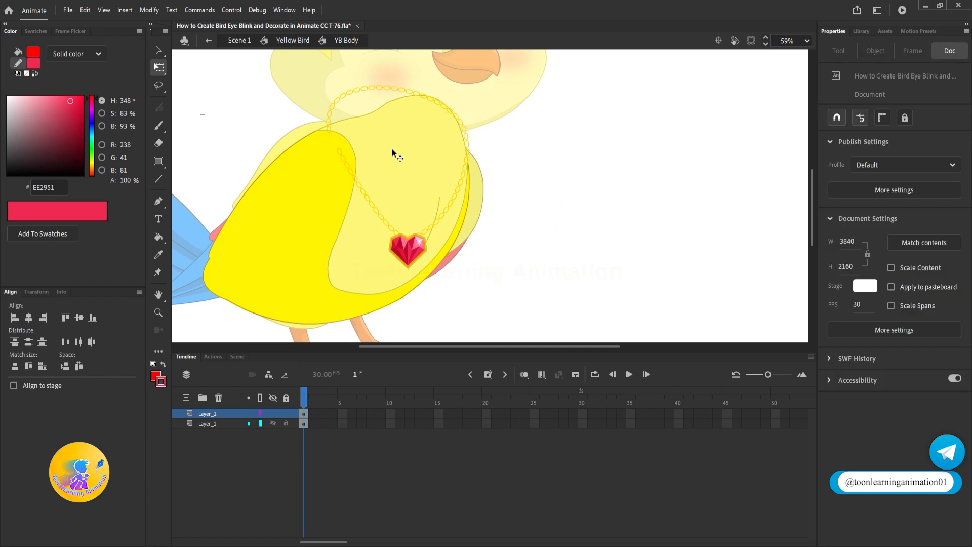
Shift the chain and diamond together slightly up and to the right on the bird's body.
{"action": "scroll", "coordinate": [434, 242], "scroll_direction": "up", "scroll_amount": 3}
{"action": "left_click", "coordinate": [378, 272]}
{"action": "left_click", "coordinate": [429, 213], "text": "shift"}
{"action": "left_click_drag", "start_coordinate": [430, 212], "coordinate": [438, 206]}
{"action": "left_click", "coordinate": [567, 174]}
{"action": "left_click_drag", "start_coordinate": [571, 175], "coordinate": [571, 303]}
Inside the chain group, bend the chain's right side to the neck outline and join its open ends at the left.
{"action": "double_click", "coordinate": [511, 180]}
{"action": "left_click", "coordinate": [531, 180]}
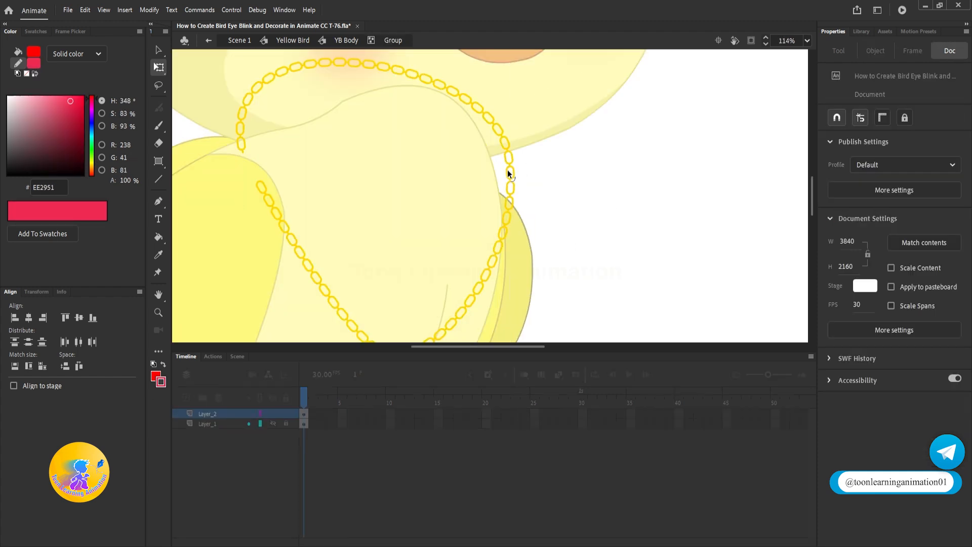
{"action": "left_click_drag", "start_coordinate": [508, 171], "coordinate": [493, 168]}
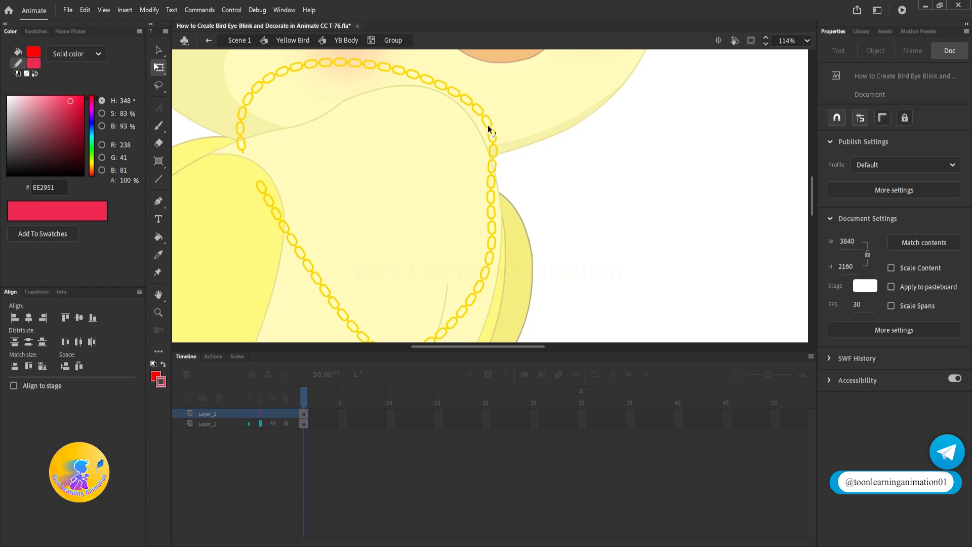
{"action": "left_click_drag", "start_coordinate": [488, 125], "coordinate": [480, 126]}
{"action": "left_click_drag", "start_coordinate": [491, 195], "coordinate": [500, 184]}
{"action": "left_click_drag", "start_coordinate": [545, 210], "coordinate": [649, 195]}
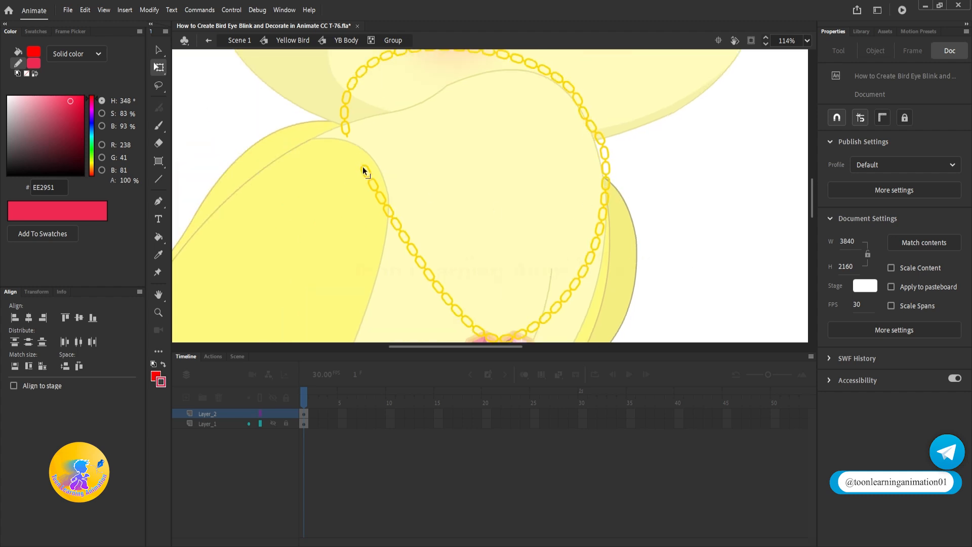
{"action": "left_click_drag", "start_coordinate": [362, 167], "coordinate": [350, 139]}
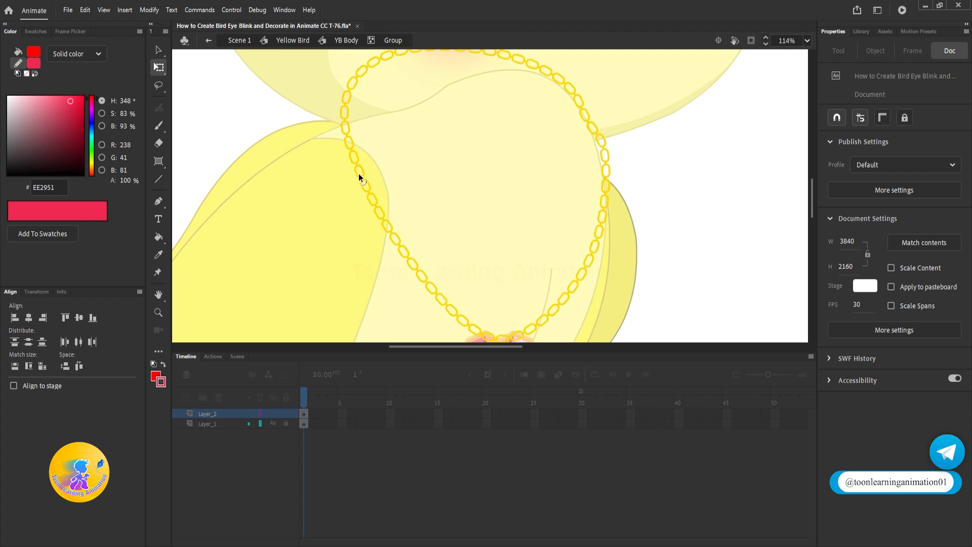
Pull both lower sides of the chain inward so it forms a V above the diamond.
{"action": "scroll", "coordinate": [509, 238], "scroll_direction": "down", "scroll_amount": 5}
{"action": "scroll", "coordinate": [511, 208], "scroll_direction": "up", "scroll_amount": 2}
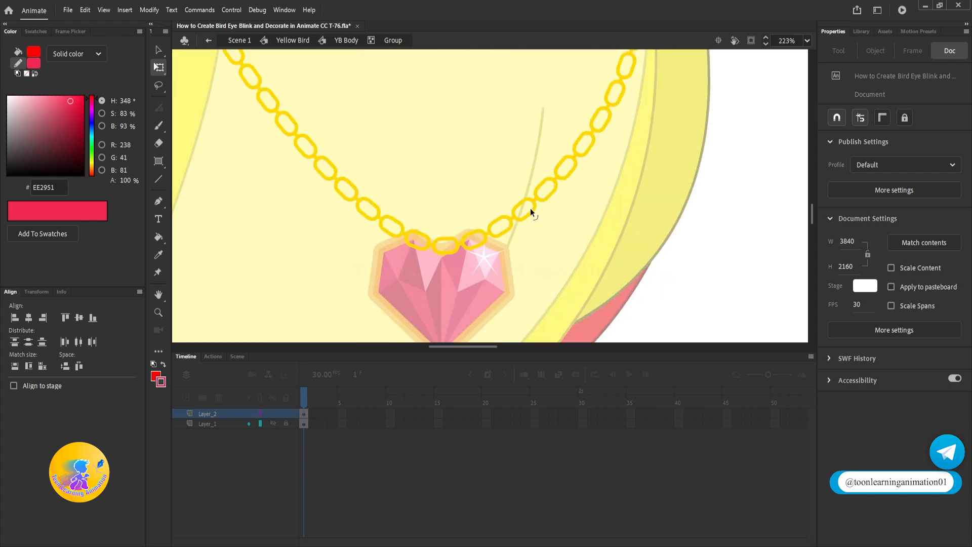
{"action": "left_click_drag", "start_coordinate": [530, 208], "coordinate": [501, 167]}
{"action": "left_click_drag", "start_coordinate": [358, 195], "coordinate": [370, 182]}
{"action": "scroll", "coordinate": [369, 181], "scroll_direction": "down", "scroll_amount": 4}
{"action": "left_click_drag", "start_coordinate": [470, 114], "coordinate": [566, 221]}
{"action": "scroll", "coordinate": [566, 221], "scroll_direction": "up", "scroll_amount": 1}
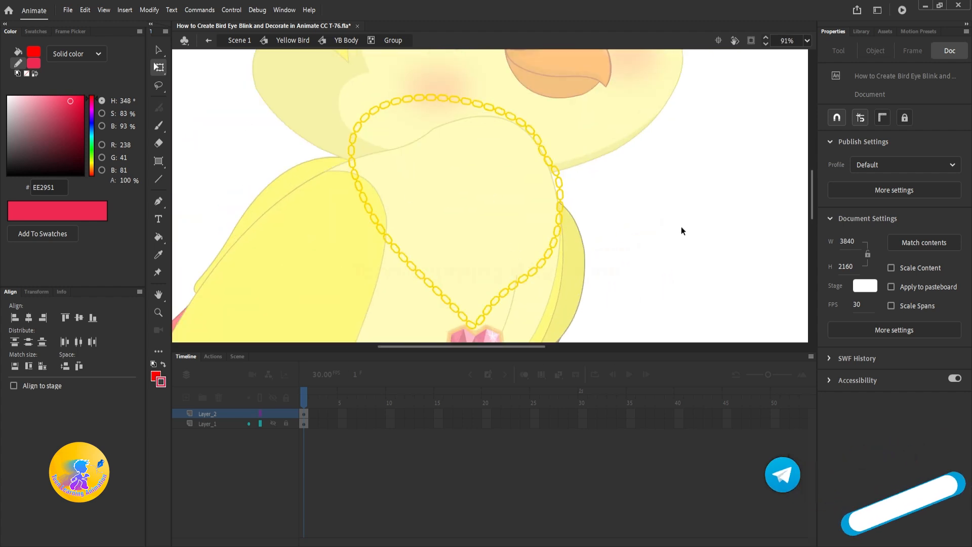
Leave the chain group and move the heart diamond so it hangs from the tip of the V.
{"action": "double_click", "coordinate": [682, 226]}
{"action": "key", "text": "v"}
{"action": "left_click_drag", "start_coordinate": [682, 227], "coordinate": [673, 131]}
{"action": "left_click_drag", "start_coordinate": [464, 257], "coordinate": [464, 249]}
{"action": "scroll", "coordinate": [648, 223], "scroll_direction": "down", "scroll_amount": 3}
{"action": "left_click_drag", "start_coordinate": [651, 221], "coordinate": [640, 244]}
{"action": "scroll", "coordinate": [446, 221], "scroll_direction": "up", "scroll_amount": 2}
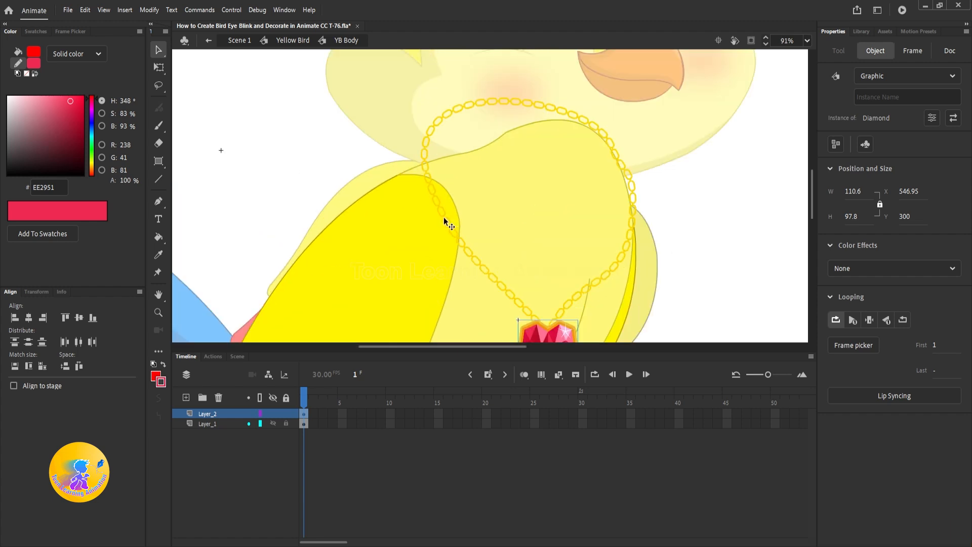
{"action": "double_click", "coordinate": [716, 199]}
{"action": "scroll", "coordinate": [439, 218], "scroll_direction": "down", "scroll_amount": 2}
Reshape the chain's right side further inward along the neck edge and return to the Yellow Bird symbol.
{"action": "left_click", "coordinate": [602, 244]}
{"action": "left_click_drag", "start_coordinate": [483, 235], "coordinate": [514, 260]}
{"action": "scroll", "coordinate": [514, 260], "scroll_direction": "up", "scroll_amount": 4}
{"action": "double_click", "coordinate": [543, 263]}
{"action": "scroll", "coordinate": [543, 263], "scroll_direction": "up", "scroll_amount": 3}
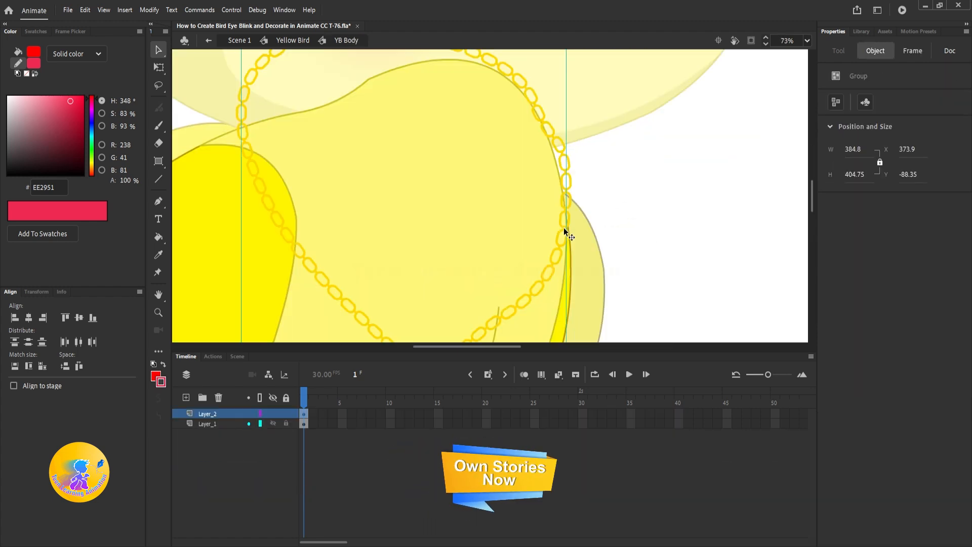
{"action": "double_click", "coordinate": [567, 185]}
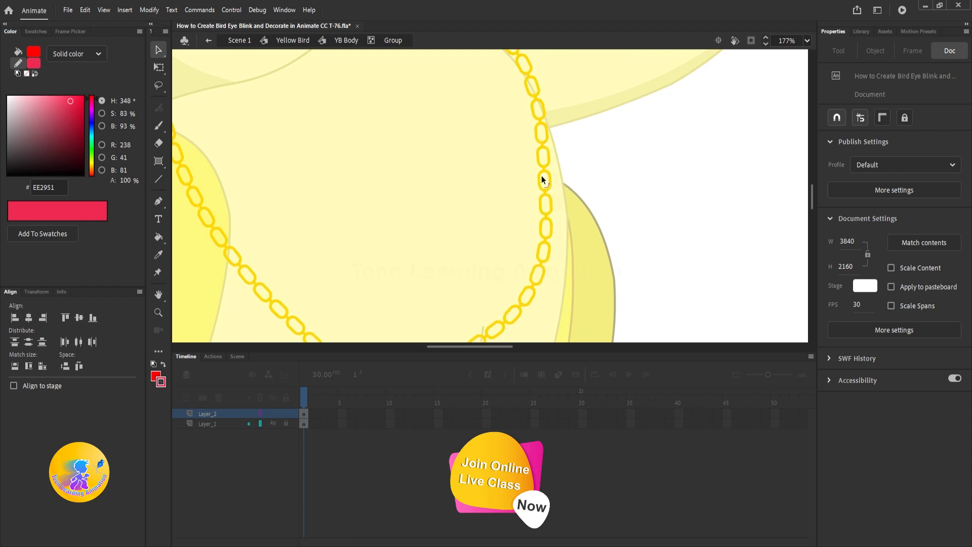
{"action": "scroll", "coordinate": [624, 193], "scroll_direction": "down", "scroll_amount": 2}
{"action": "scroll", "coordinate": [525, 181], "scroll_direction": "down", "scroll_amount": 1}
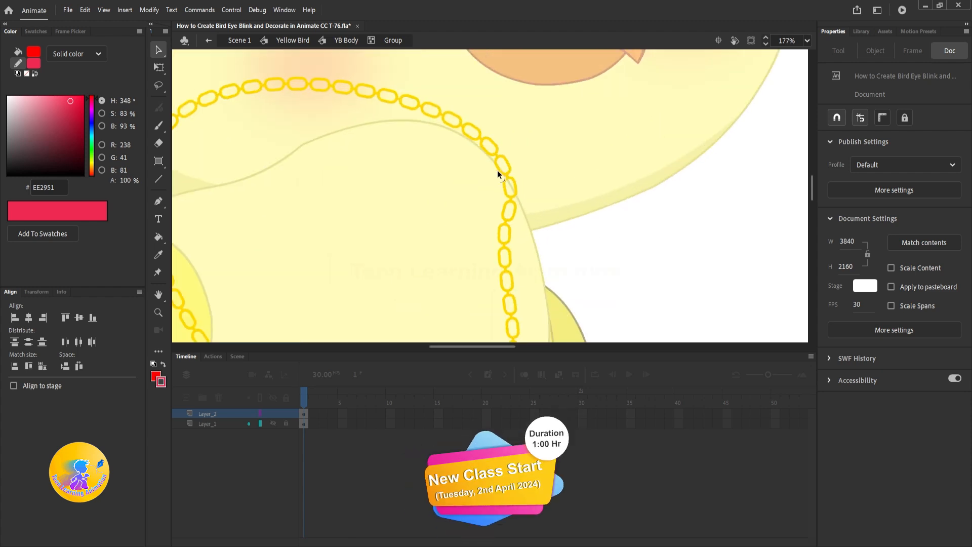
{"action": "scroll", "coordinate": [551, 225], "scroll_direction": "down", "scroll_amount": 1}
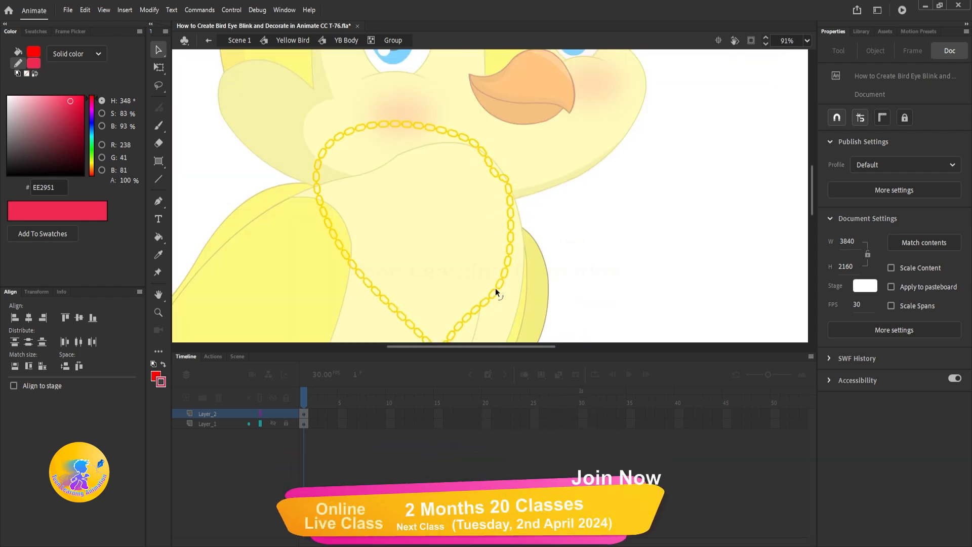
{"action": "double_click", "coordinate": [524, 205]}
{"action": "scroll", "coordinate": [524, 205], "scroll_direction": "down", "scroll_amount": 4}
{"action": "double_click", "coordinate": [575, 243]}
{"action": "scroll", "coordinate": [494, 253], "scroll_direction": "up", "scroll_amount": 3}
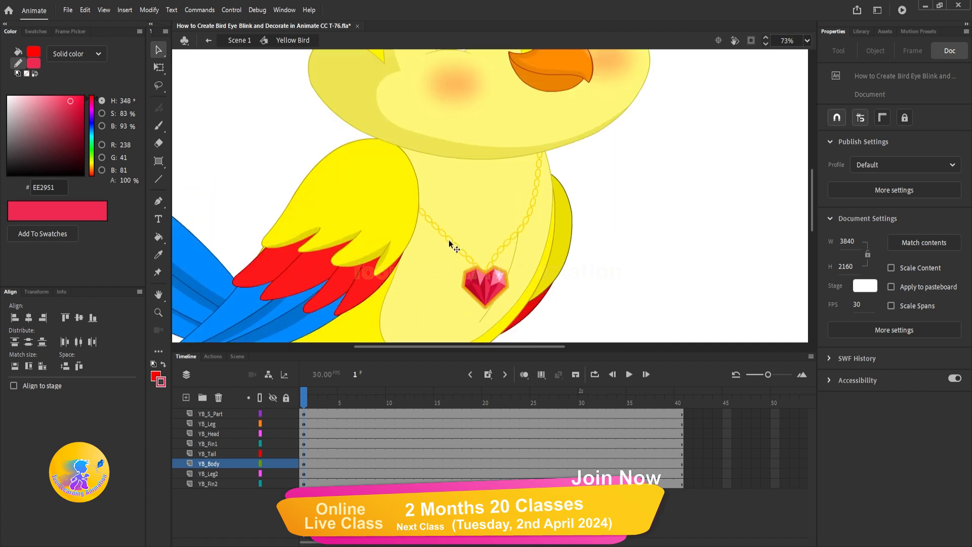
Inside the chain group, raise the chain's left corner, reshape its left side and adjust the lower tip above the diamond.
{"action": "double_click", "coordinate": [449, 238]}
{"action": "double_click", "coordinate": [400, 178]}
{"action": "left_click_drag", "start_coordinate": [400, 178], "coordinate": [398, 136]}
{"action": "left_click_drag", "start_coordinate": [445, 215], "coordinate": [439, 220]}
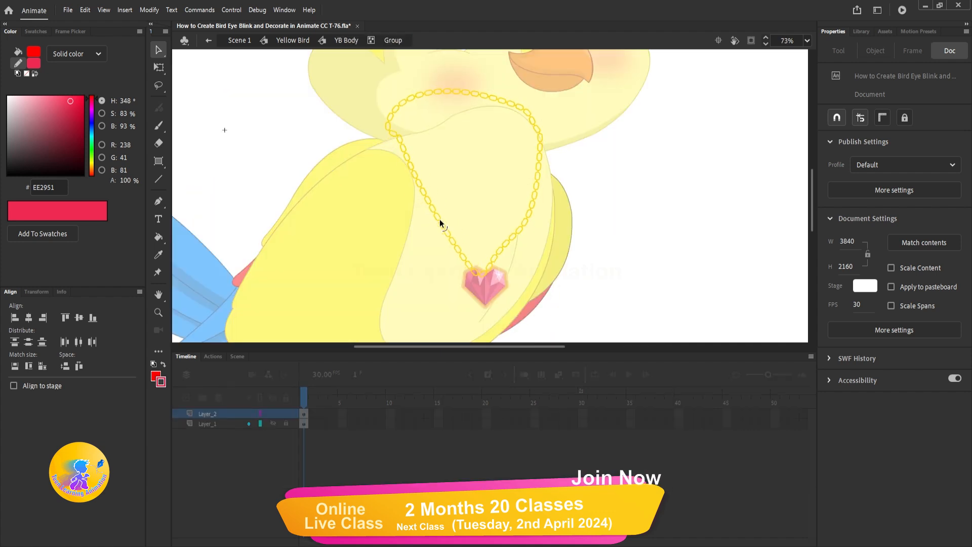
{"action": "left_click_drag", "start_coordinate": [484, 271], "coordinate": [486, 277]}
{"action": "double_click", "coordinate": [710, 259]}
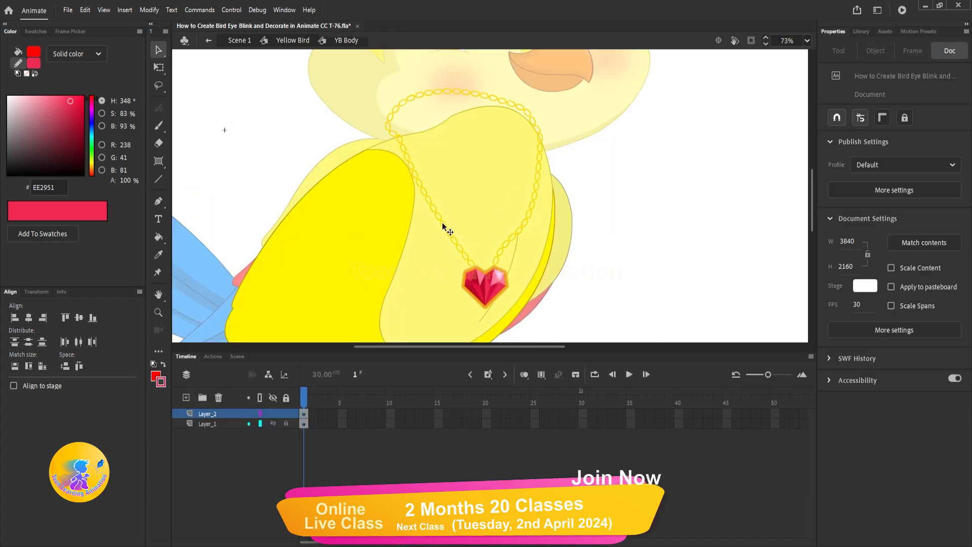
Reopen the chain group, curve the chain's left side down to the diamond and return to the Yellow Bird symbol.
{"action": "left_click", "coordinate": [422, 178]}
{"action": "double_click", "coordinate": [435, 226]}
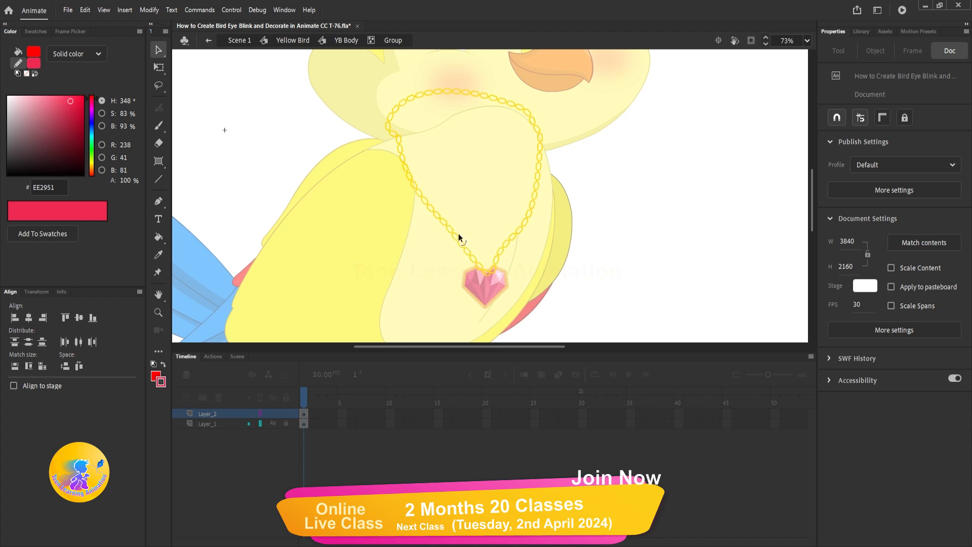
{"action": "double_click", "coordinate": [729, 262]}
{"action": "double_click", "coordinate": [729, 262]}
{"action": "scroll", "coordinate": [519, 248], "scroll_direction": "down", "scroll_amount": 3}
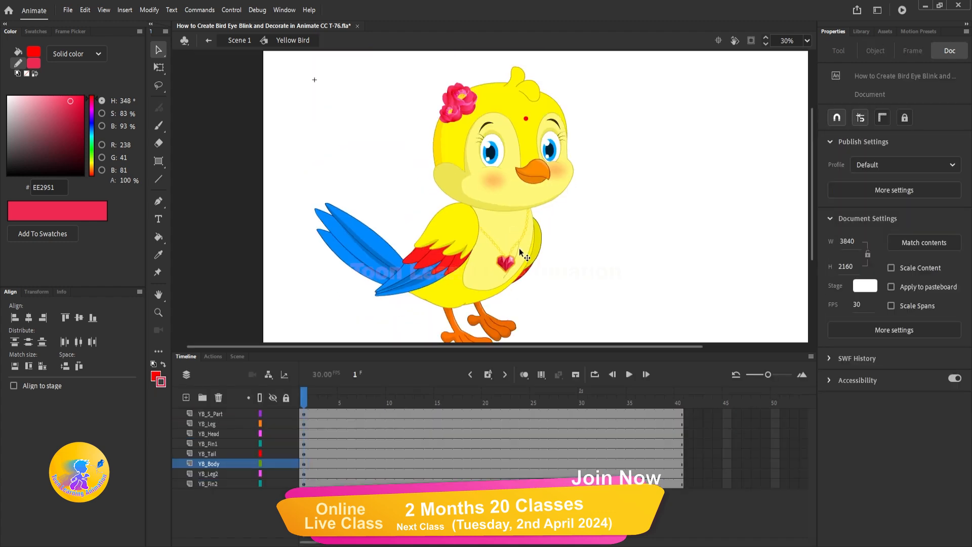
{"action": "scroll", "coordinate": [473, 224], "scroll_direction": "up", "scroll_amount": 3}
Inside the chain group, move the upper-left corner up and inward and pull the adjoining left side toward the neck.
{"action": "double_click", "coordinate": [455, 224]}
{"action": "scroll", "coordinate": [452, 216], "scroll_direction": "up", "scroll_amount": 3}
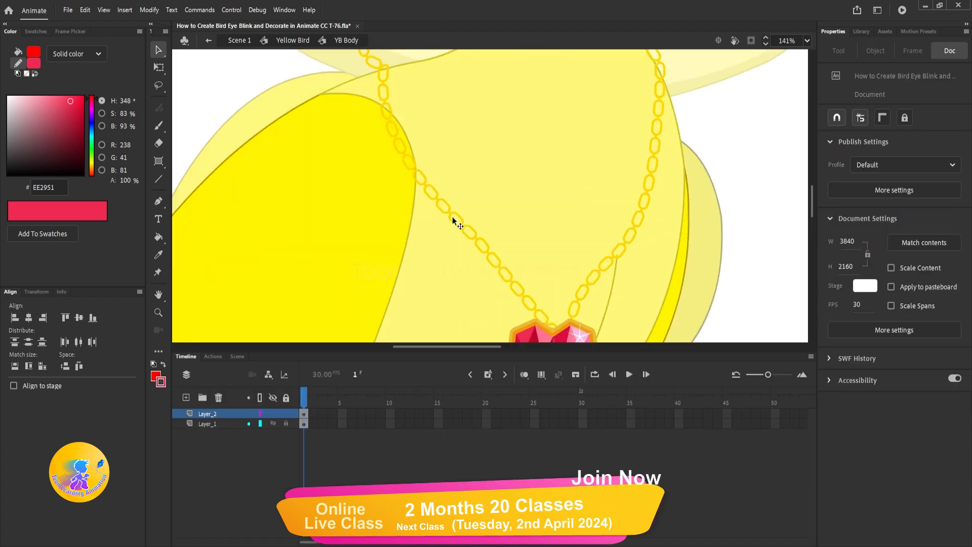
{"action": "double_click", "coordinate": [458, 225]}
{"action": "scroll", "coordinate": [428, 167], "scroll_direction": "down", "scroll_amount": 3}
{"action": "scroll", "coordinate": [428, 172], "scroll_direction": "up", "scroll_amount": 3}
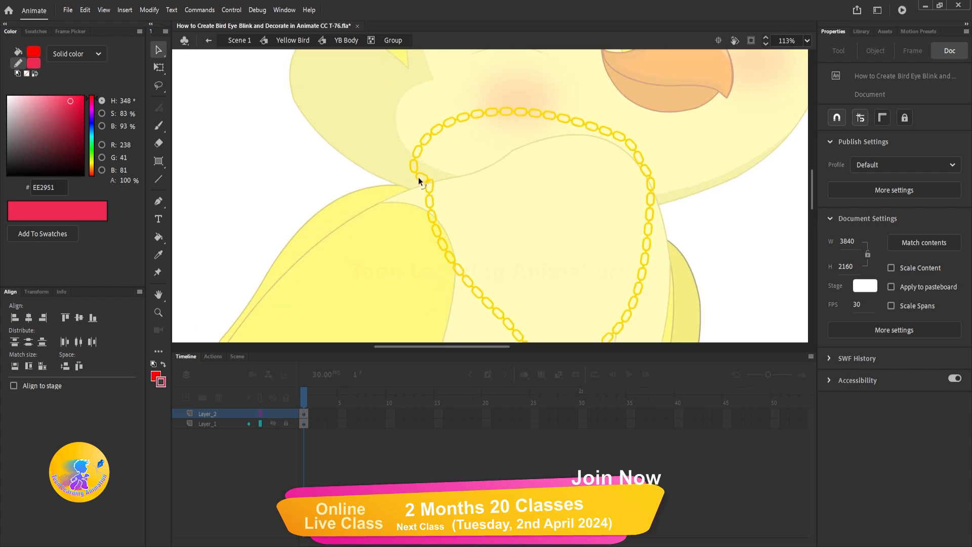
{"action": "left_click_drag", "start_coordinate": [418, 178], "coordinate": [432, 149]}
{"action": "left_click_drag", "start_coordinate": [430, 189], "coordinate": [445, 168]}
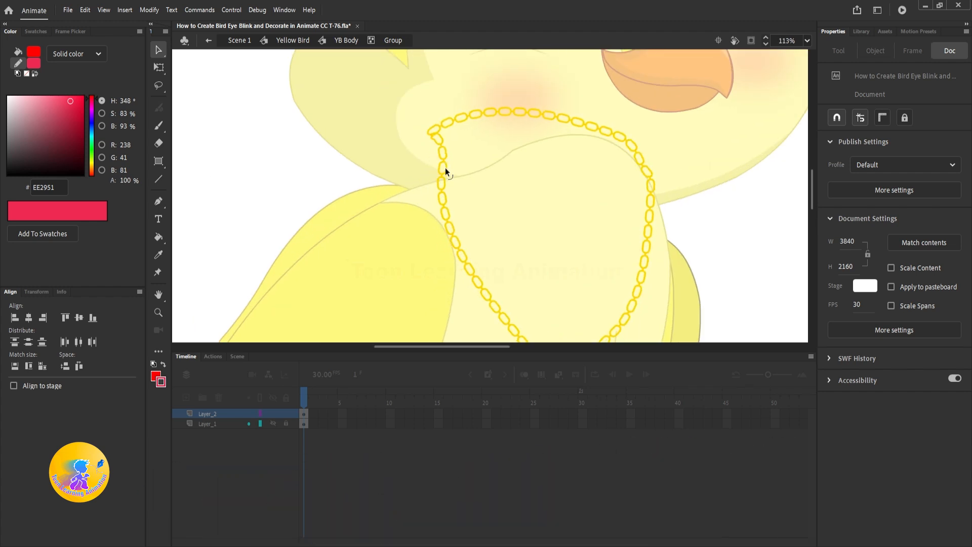
Bend the upper part of the chain's left side further inward and return to the Yellow Bird symbol.
{"action": "scroll", "coordinate": [445, 172], "scroll_direction": "down", "scroll_amount": 3}
{"action": "scroll", "coordinate": [446, 198], "scroll_direction": "up", "scroll_amount": 2}
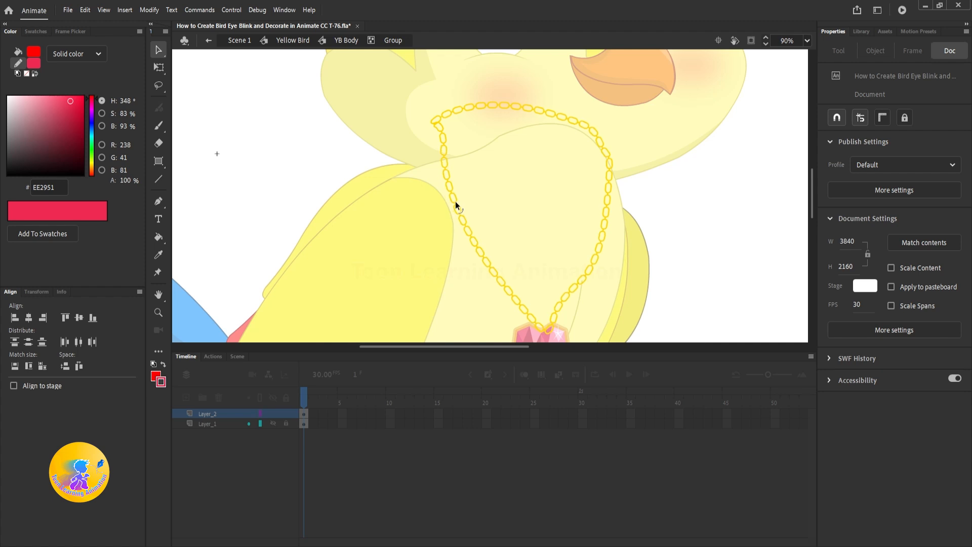
{"action": "mouse_move", "coordinate": [444, 147]}
{"action": "left_mouse_down"}
{"action": "mouse_move", "coordinate": [448, 171]}
{"action": "mouse_move", "coordinate": [442, 140]}
{"action": "mouse_move", "coordinate": [454, 139]}
{"action": "left_mouse_up"}
{"action": "scroll", "coordinate": [563, 209], "scroll_direction": "down", "scroll_amount": 3}
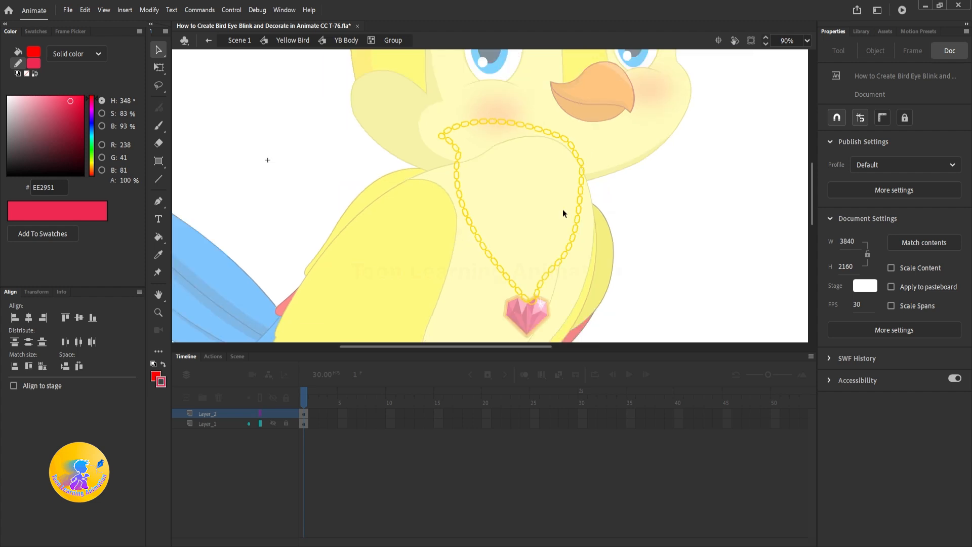
{"action": "double_click", "coordinate": [704, 209]}
{"action": "double_click", "coordinate": [704, 209]}
{"action": "left_click", "coordinate": [667, 229]}
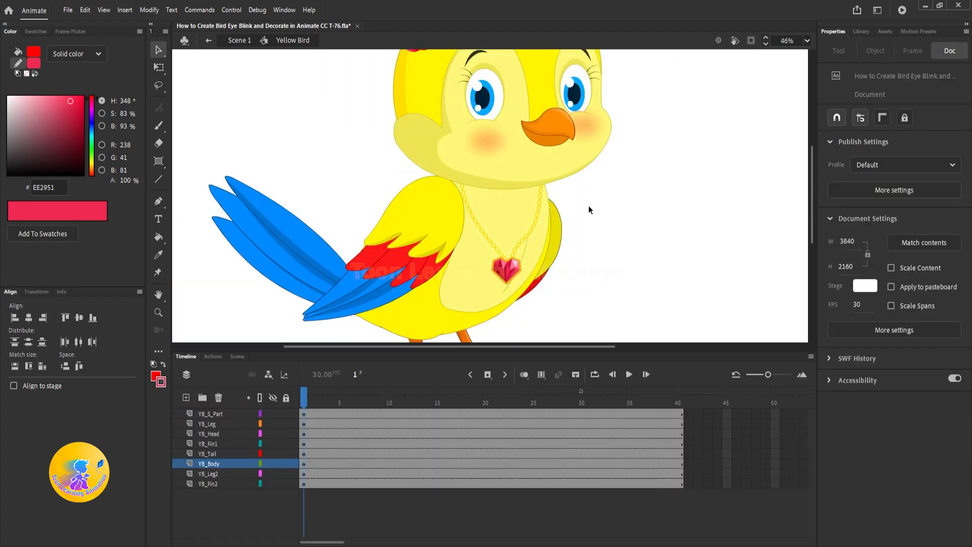
{"action": "scroll", "coordinate": [597, 223], "scroll_direction": "down", "scroll_amount": 2}
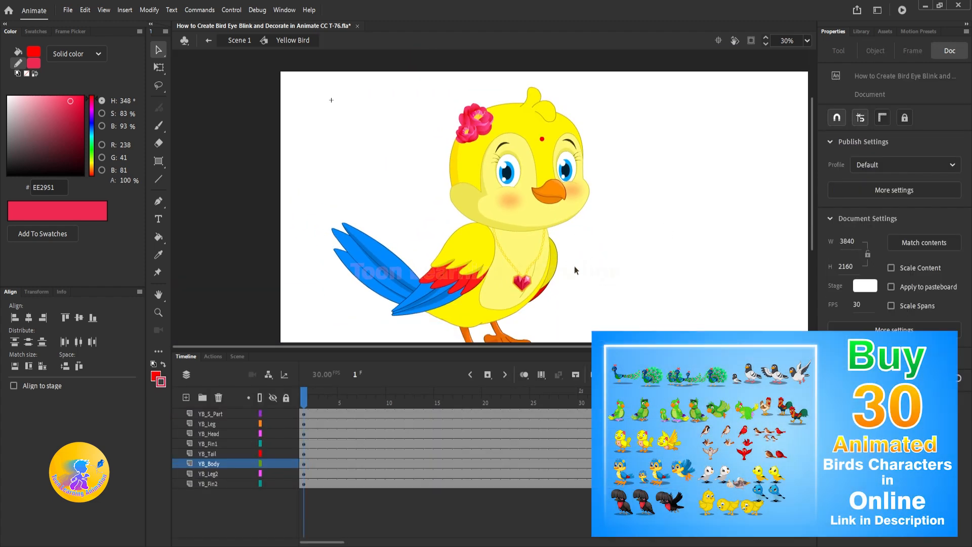
{"action": "left_click_drag", "start_coordinate": [585, 268], "coordinate": [609, 252]}
{"action": "scroll", "coordinate": [575, 246], "scroll_direction": "down", "scroll_amount": 2}
{"action": "scroll", "coordinate": [484, 255], "scroll_direction": "up", "scroll_amount": 2}
{"action": "scroll", "coordinate": [543, 265], "scroll_direction": "down", "scroll_amount": 1}
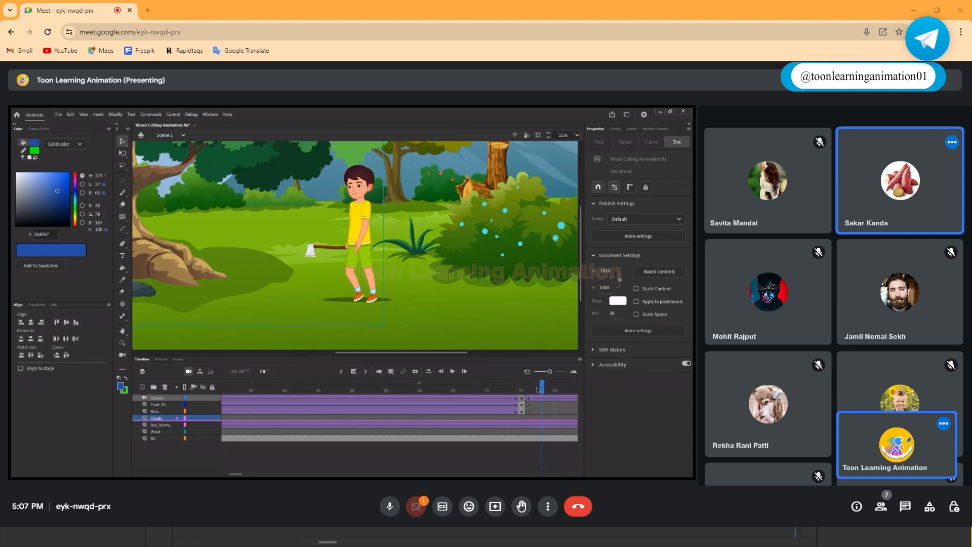
{"action": "left_click_drag", "start_coordinate": [539, 391], "coordinate": [319, 401]}
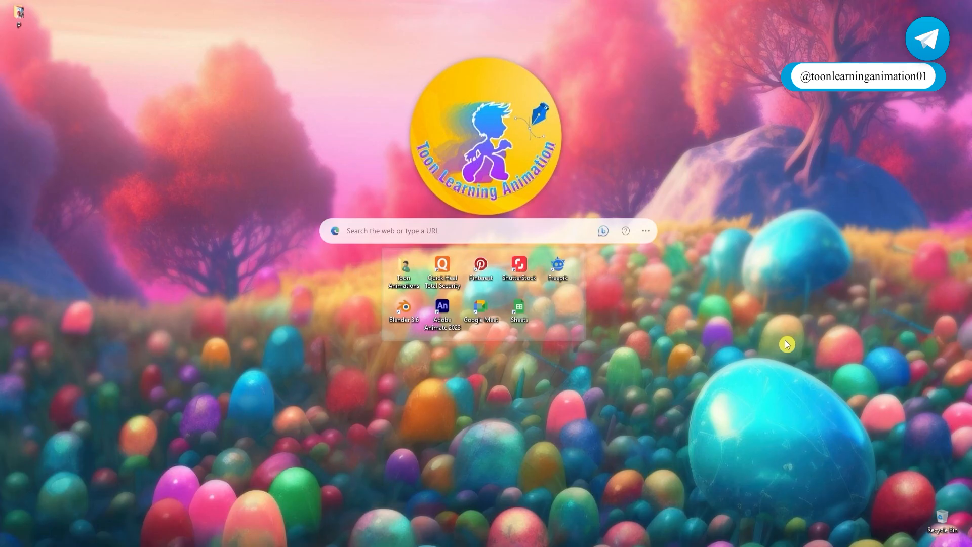